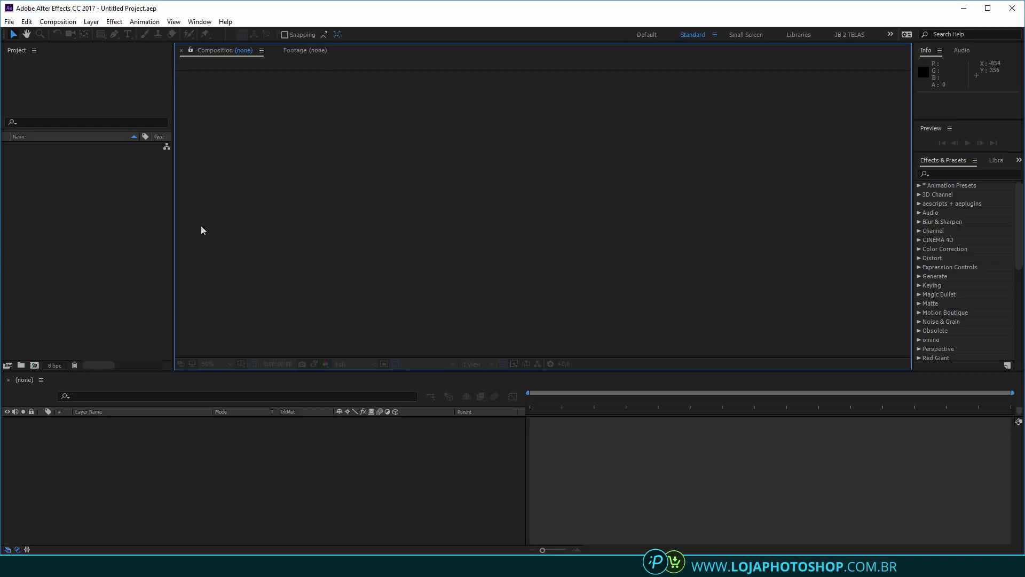
{"action": "left_click", "coordinate": [123, 202]}
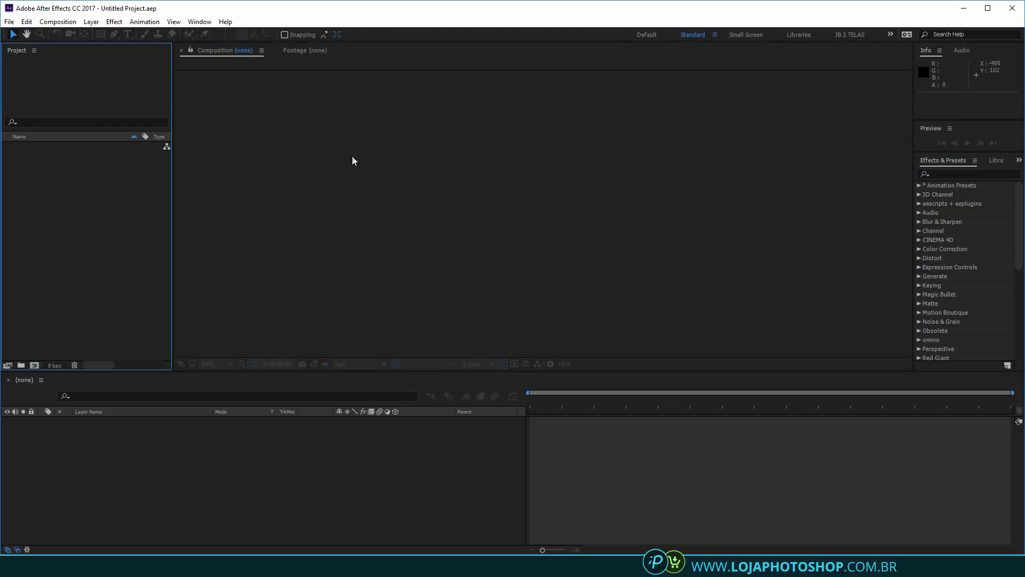
{"action": "left_click", "coordinate": [235, 425]}
{"action": "left_click", "coordinate": [117, 202]}
{"action": "left_click", "coordinate": [216, 110]}
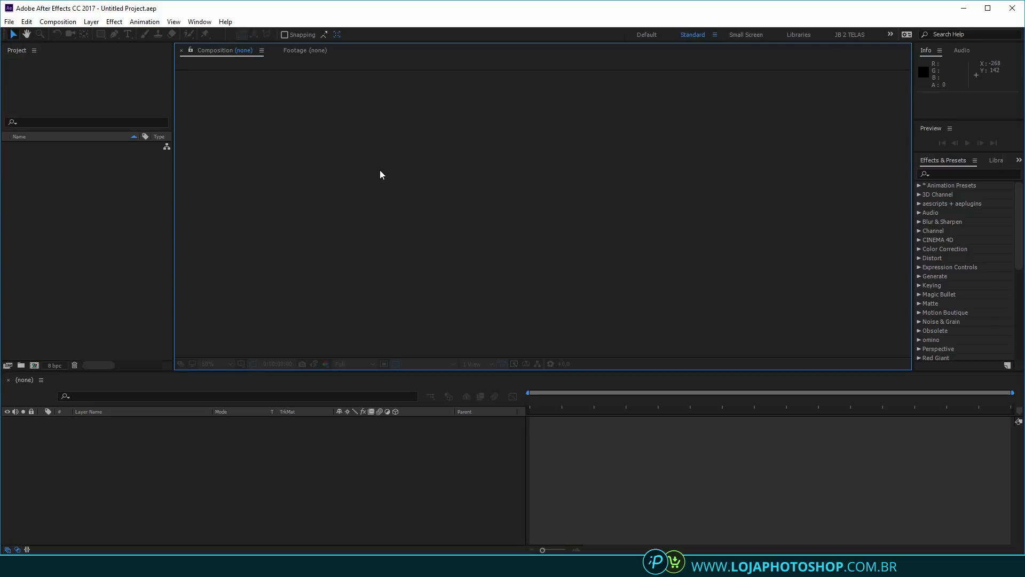
{"action": "left_click", "coordinate": [293, 437]}
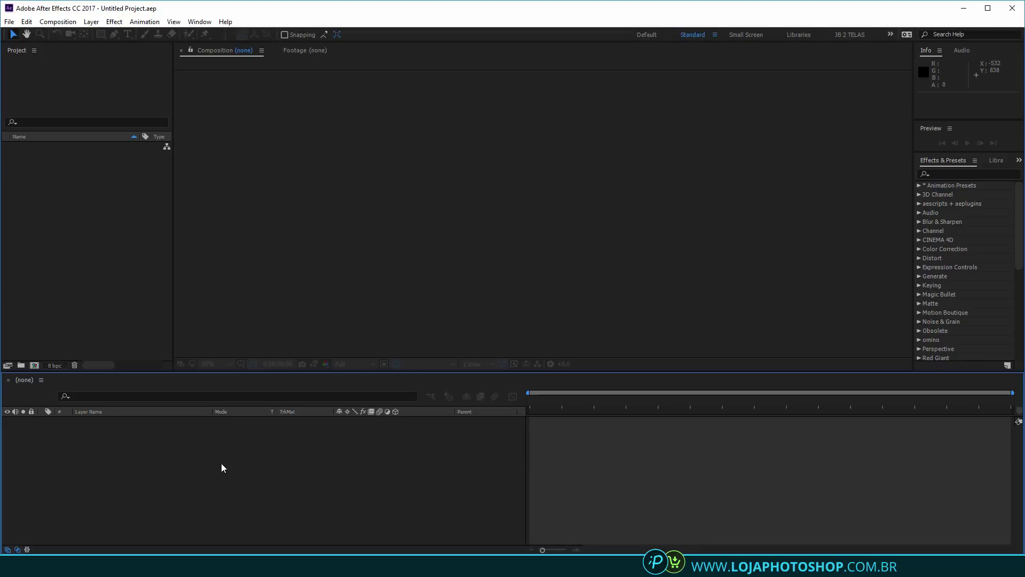
{"action": "left_click", "coordinate": [367, 188]}
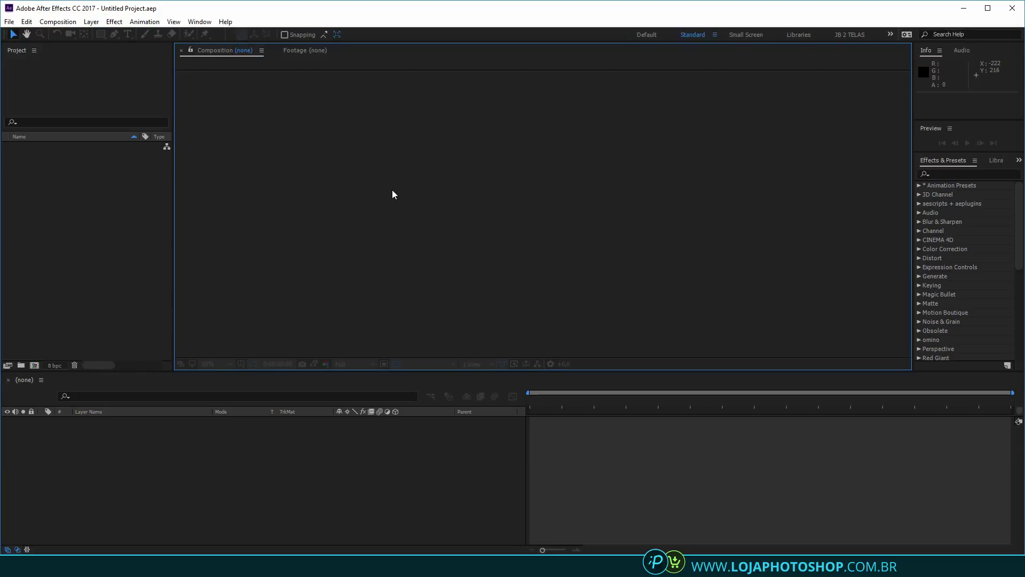
{"action": "left_click", "coordinate": [317, 449]}
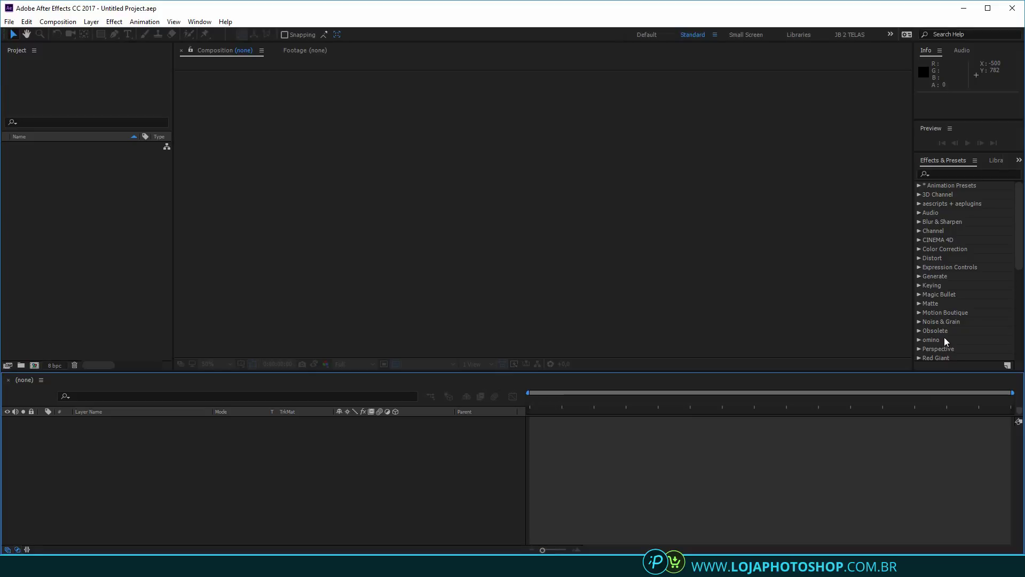
{"action": "left_click", "coordinate": [91, 290]}
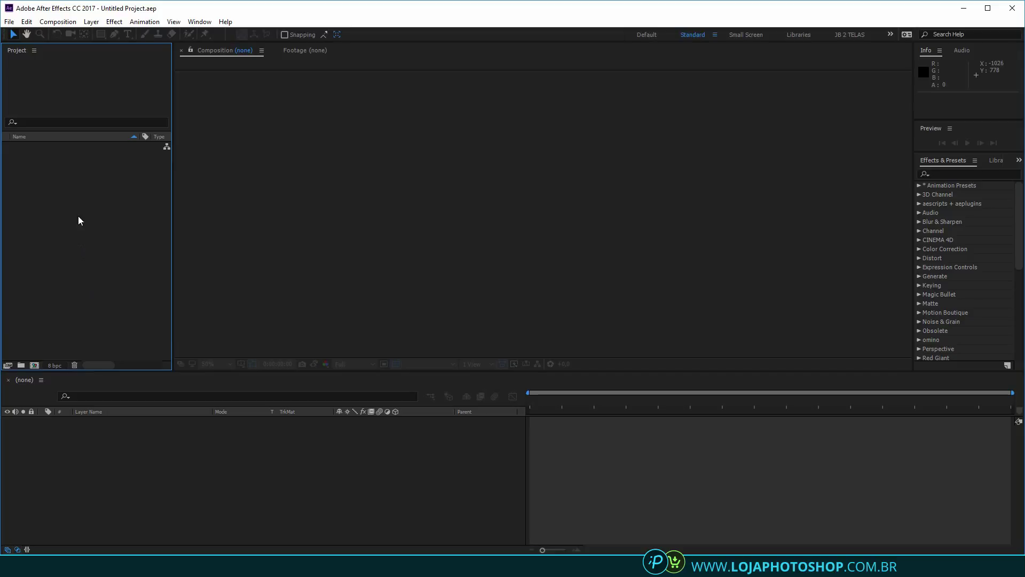
{"action": "left_click", "coordinate": [393, 155]}
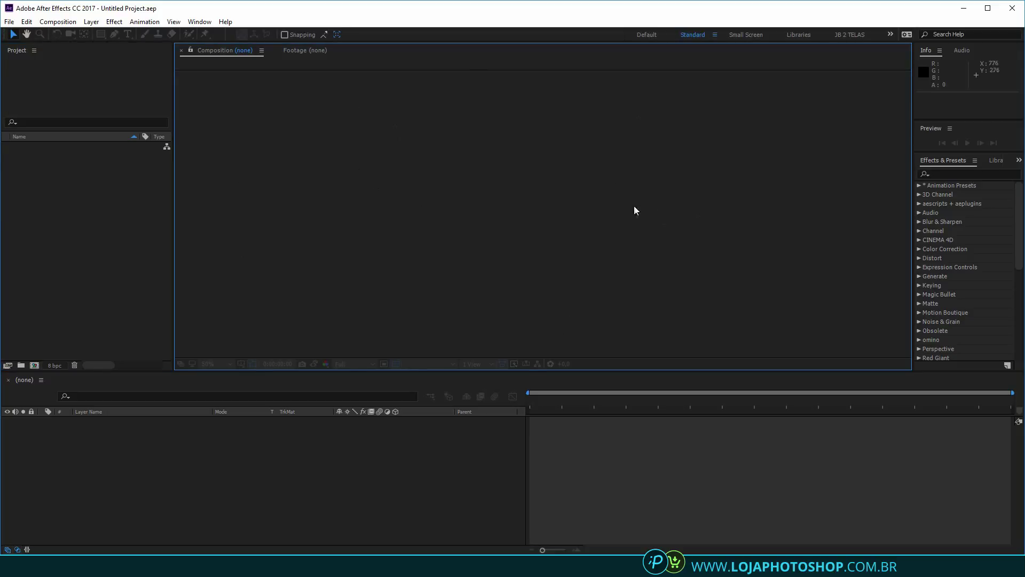
{"action": "left_click", "coordinate": [179, 453]}
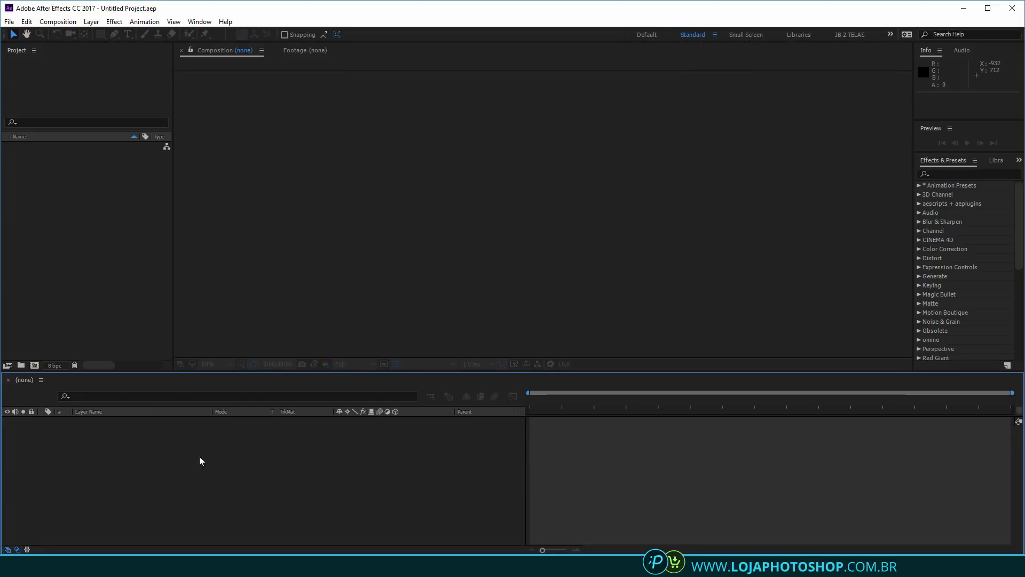
{"action": "left_click", "coordinate": [117, 262]}
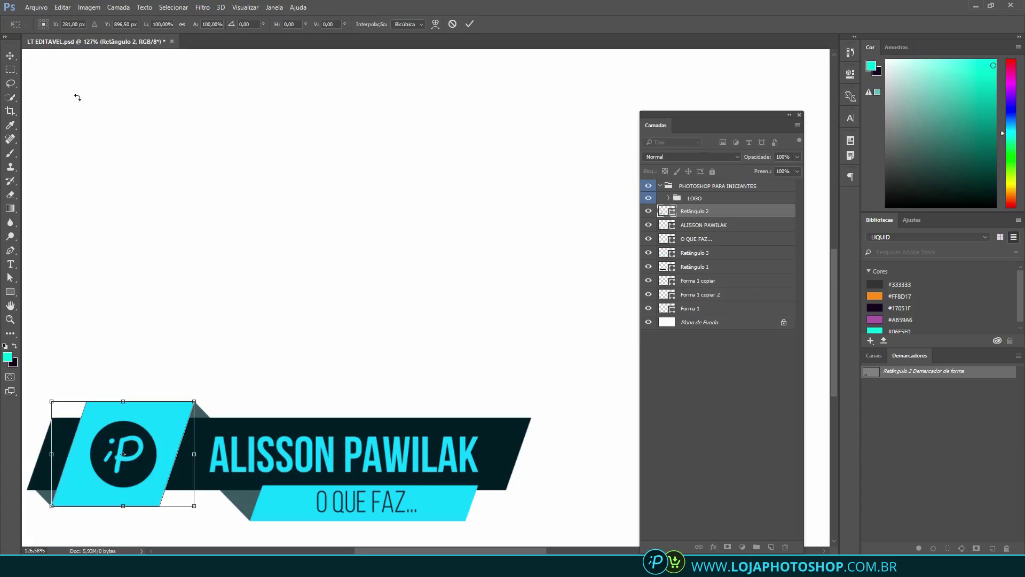
Discard the pending transformation on the Retângulo 2 layer and clear the layer selection
{"action": "left_click", "coordinate": [704, 240]}
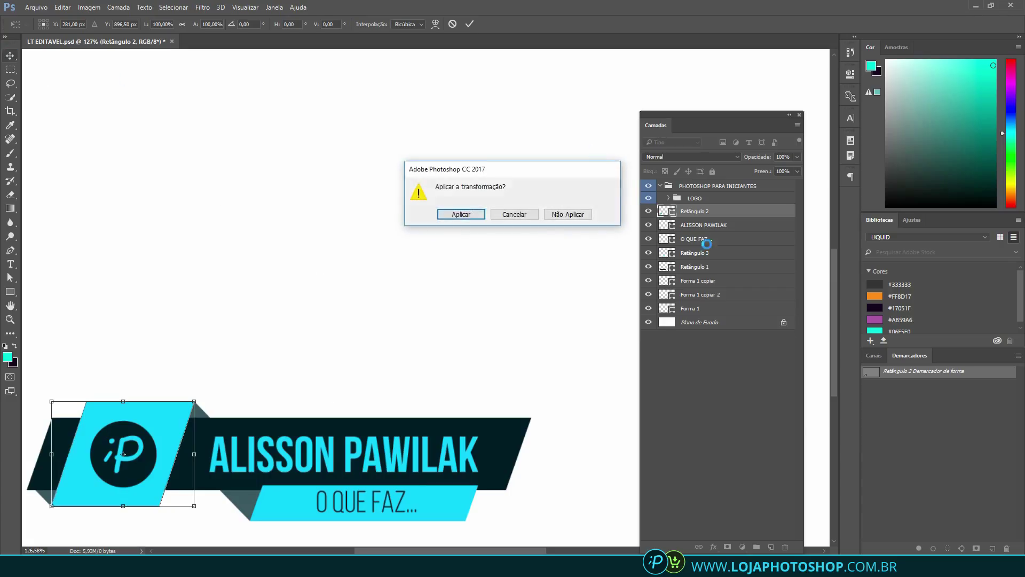
{"action": "left_click", "coordinate": [566, 215]}
{"action": "left_click", "coordinate": [730, 366]}
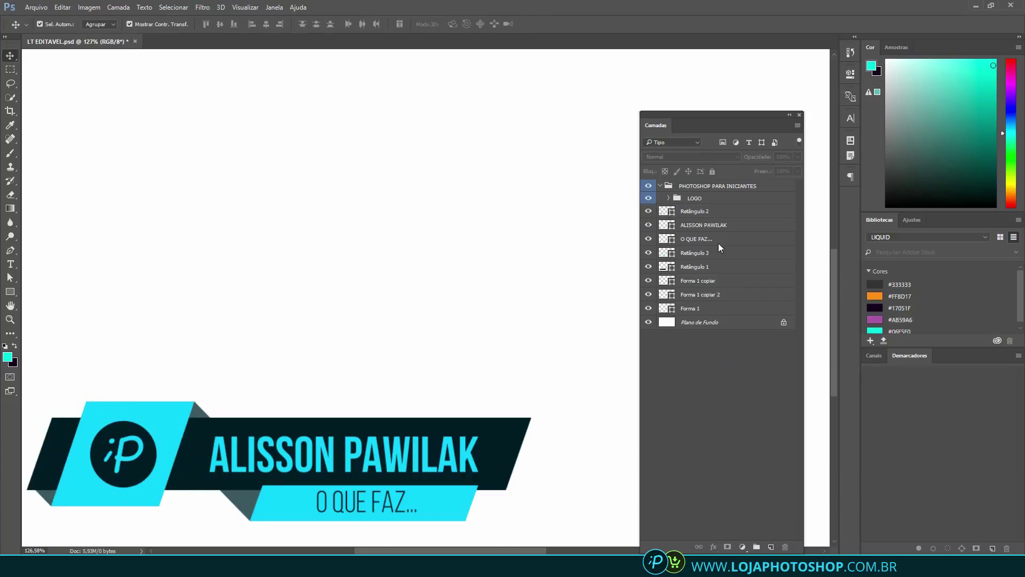
Examine the lower third's separate layers in LT EDITAVEL.psd one by one, from Retângulo 2 down to Forma 1
{"action": "left_click", "coordinate": [695, 212]}
{"action": "left_click", "coordinate": [697, 226]}
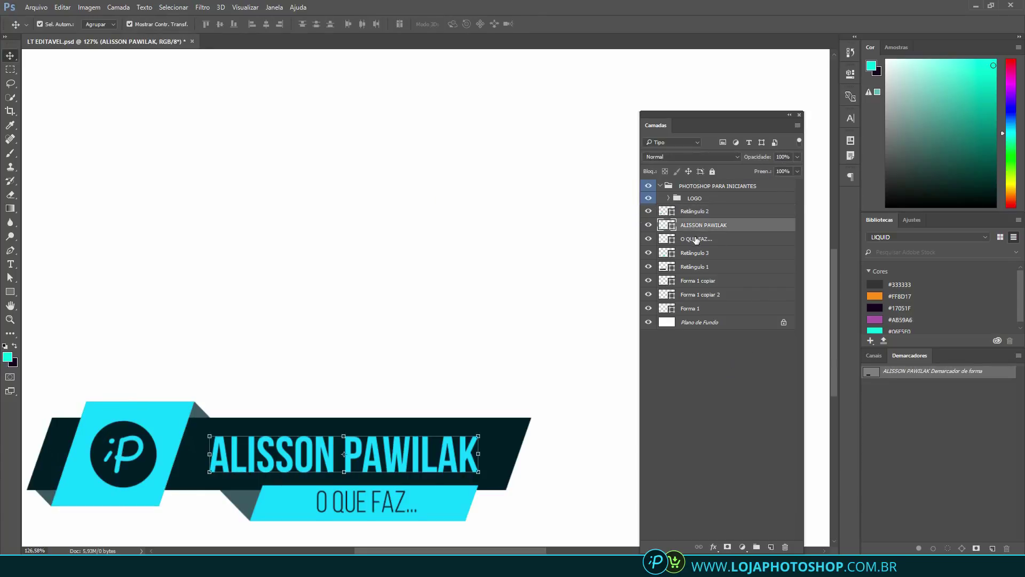
{"action": "left_click", "coordinate": [697, 239]}
{"action": "left_click", "coordinate": [685, 254]}
{"action": "left_click", "coordinate": [694, 267]}
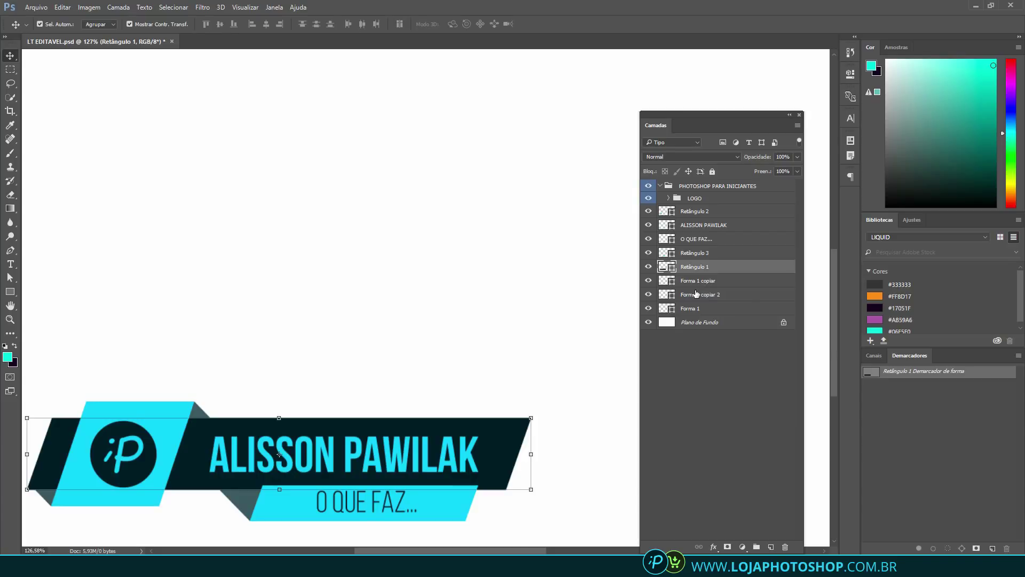
{"action": "left_click", "coordinate": [694, 284]}
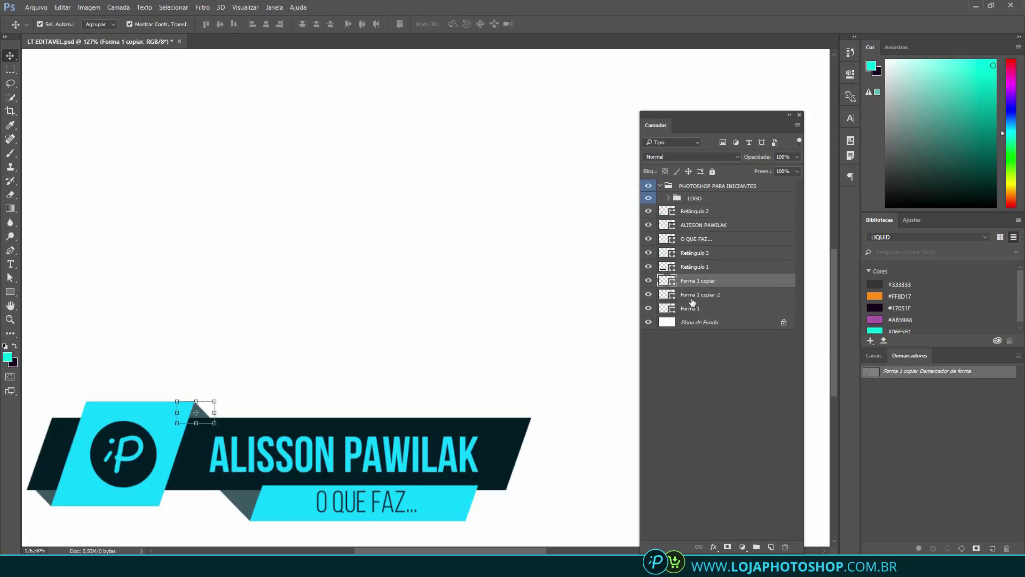
{"action": "left_click", "coordinate": [692, 296]}
{"action": "left_click", "coordinate": [691, 309]}
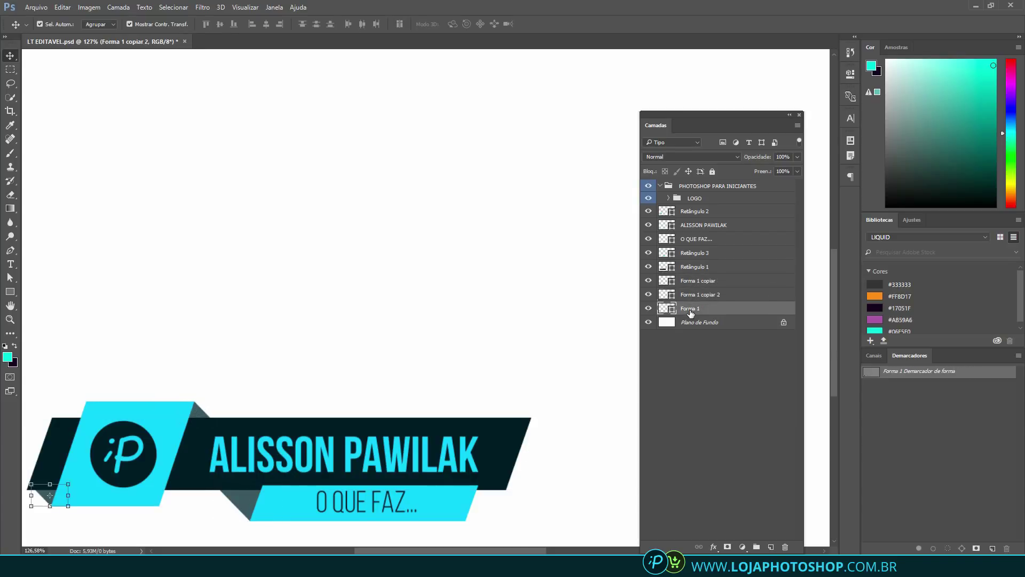
{"action": "left_click", "coordinate": [700, 241]}
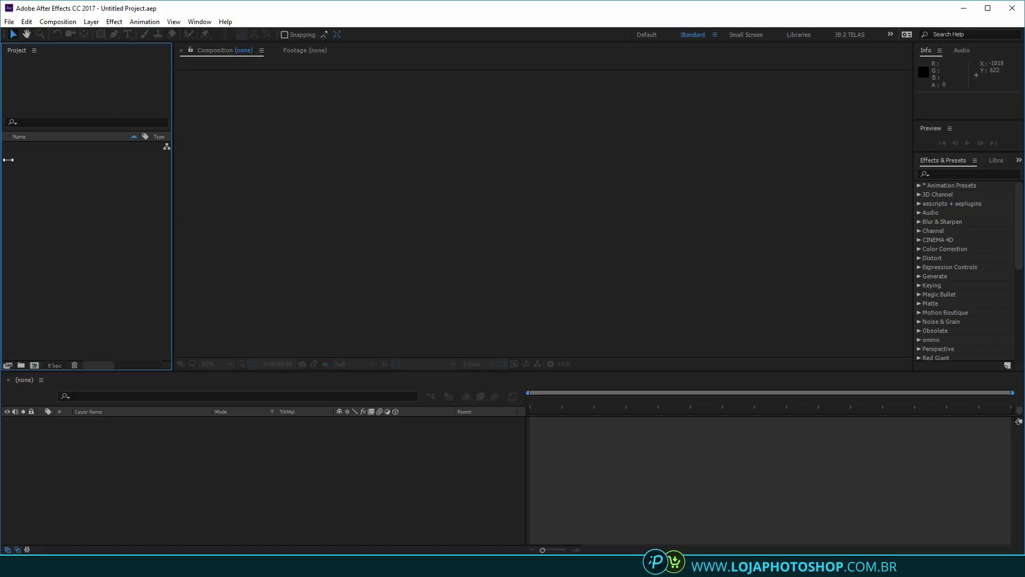
Import LT EDITAVEL.psd into the After Effects project as Composition - Retain Layer Sizes, with layer styles merged into footage
{"action": "right_click", "coordinate": [25, 166]}
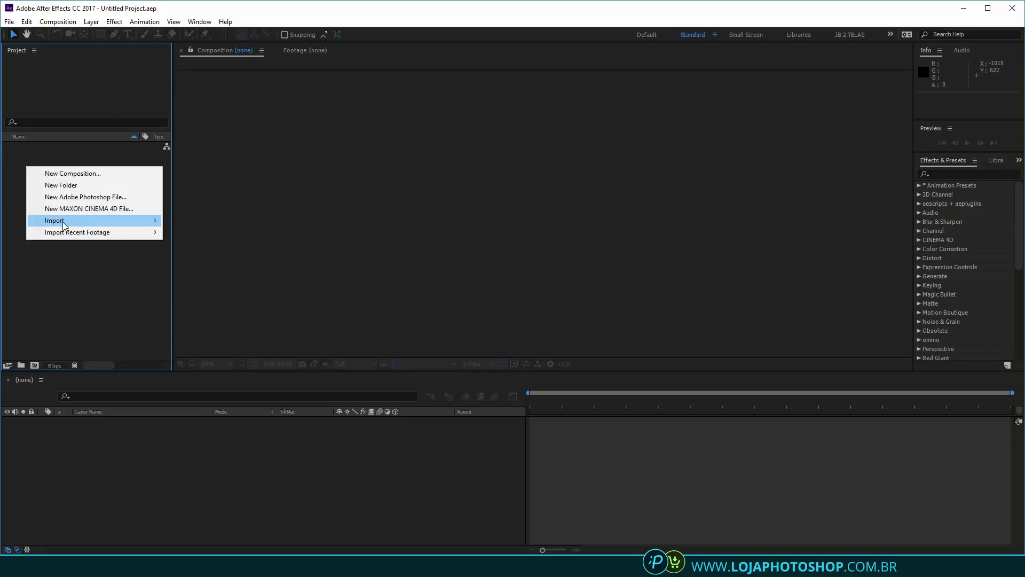
{"action": "mouse_move", "coordinate": [63, 222]}
{"action": "left_click", "coordinate": [252, 222]}
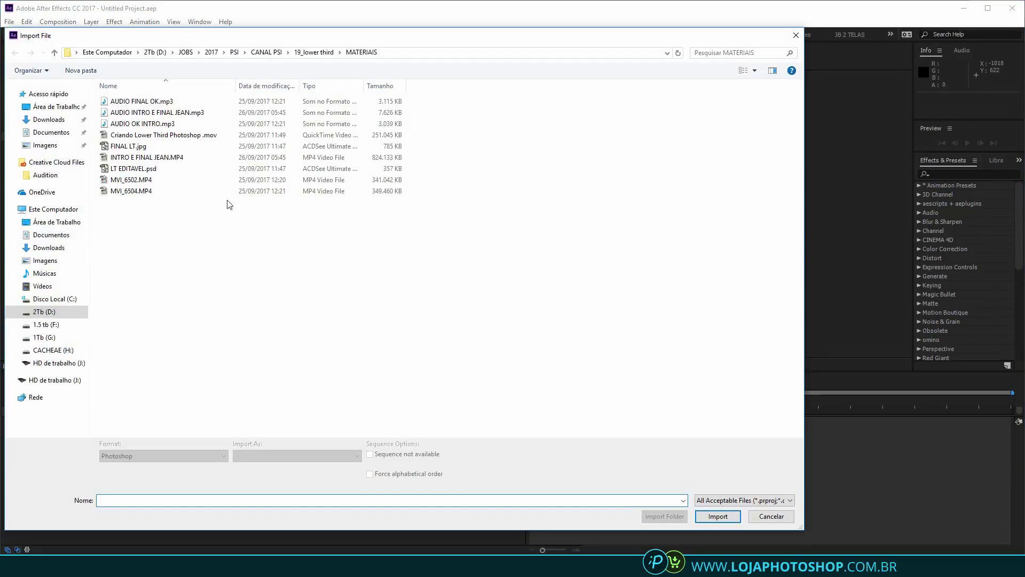
{"action": "left_click", "coordinate": [130, 169]}
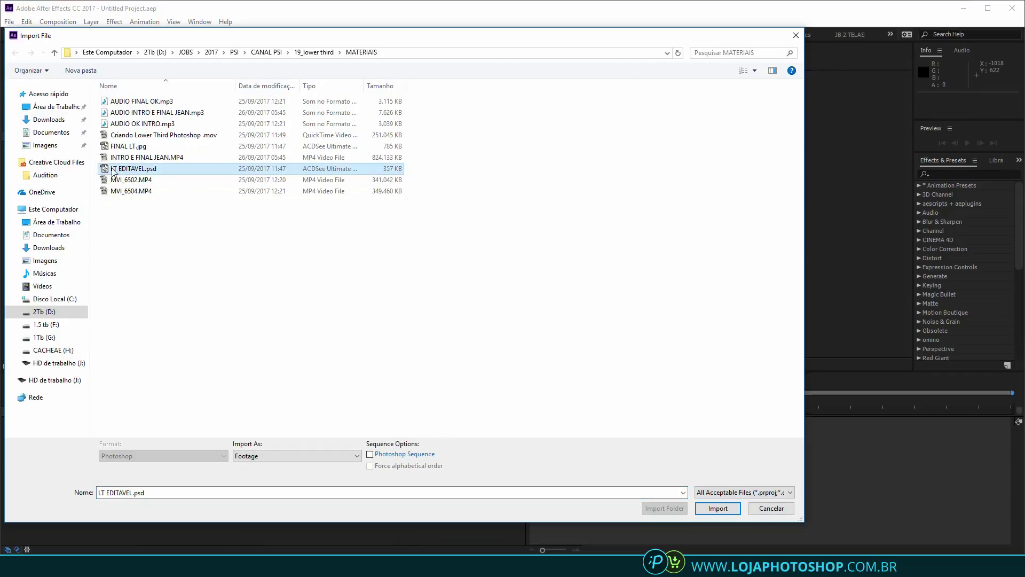
{"action": "left_click", "coordinate": [350, 456]}
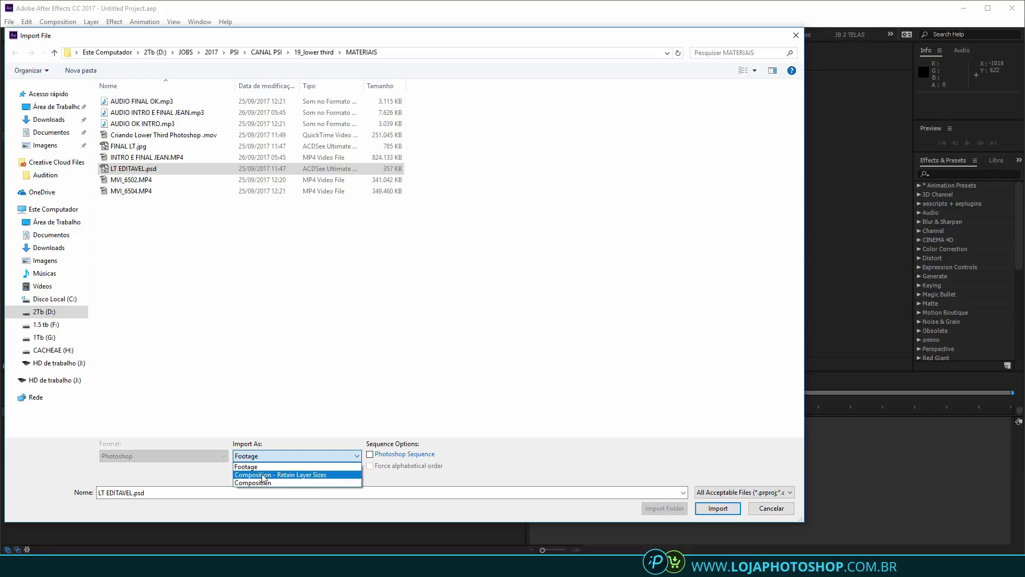
{"action": "left_click", "coordinate": [293, 475]}
{"action": "left_click", "coordinate": [710, 507]}
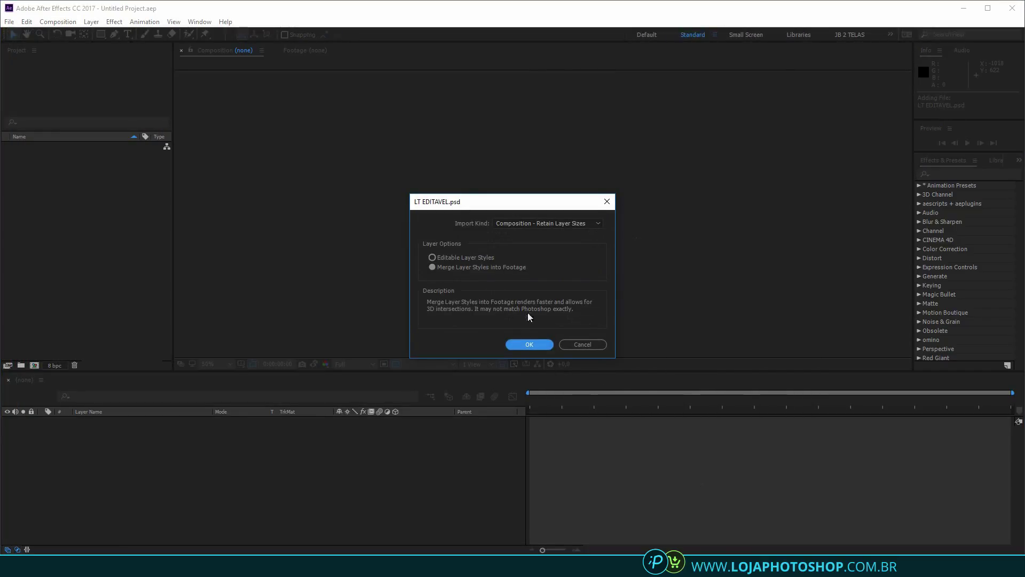
{"action": "left_click", "coordinate": [530, 346]}
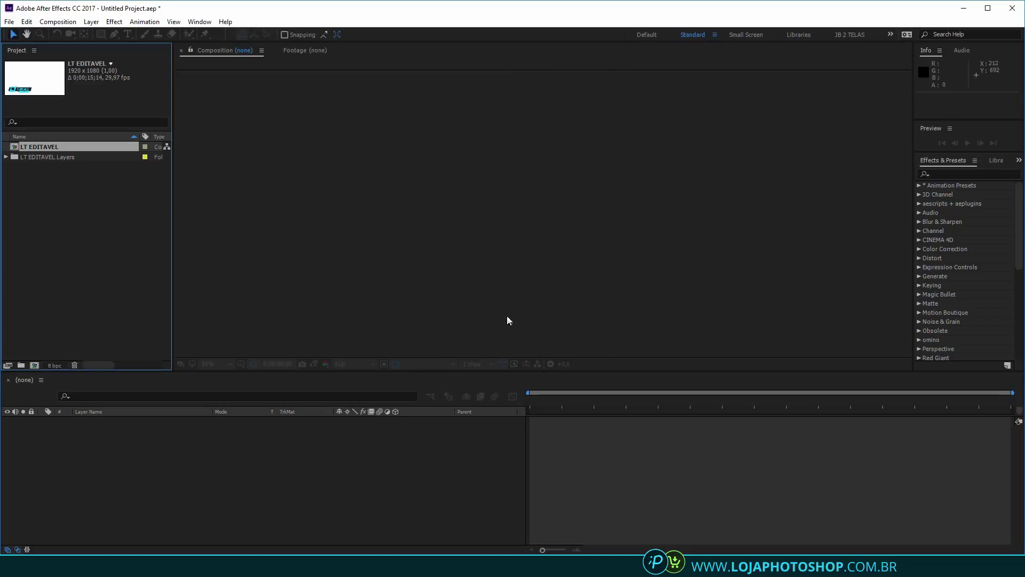
Examine the imported LT EDITAVEL composition and preview the individual items inside the LT EDITAVEL Layers folder, closing the folder at the end
{"action": "left_click", "coordinate": [32, 174]}
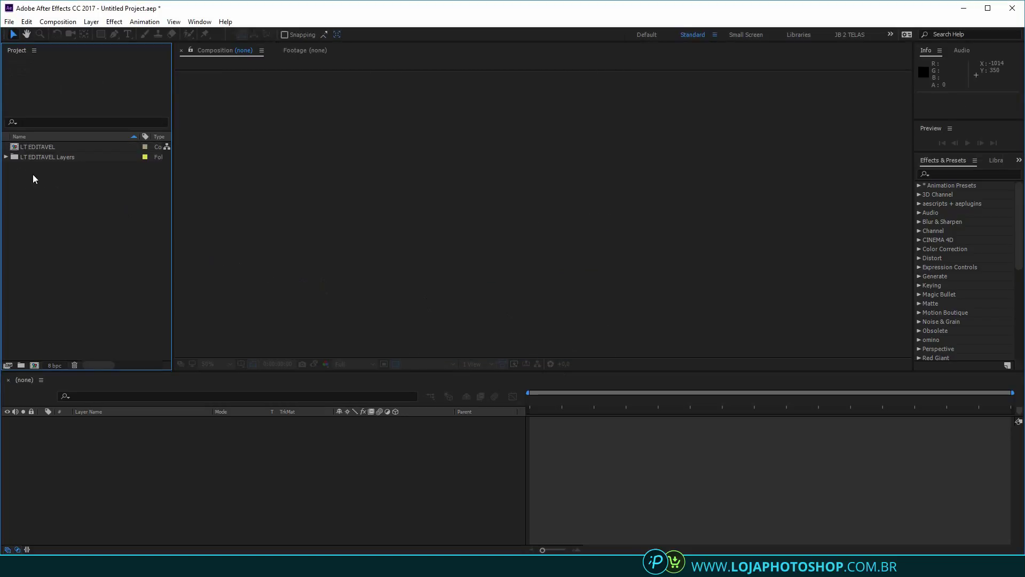
{"action": "left_click", "coordinate": [29, 149]}
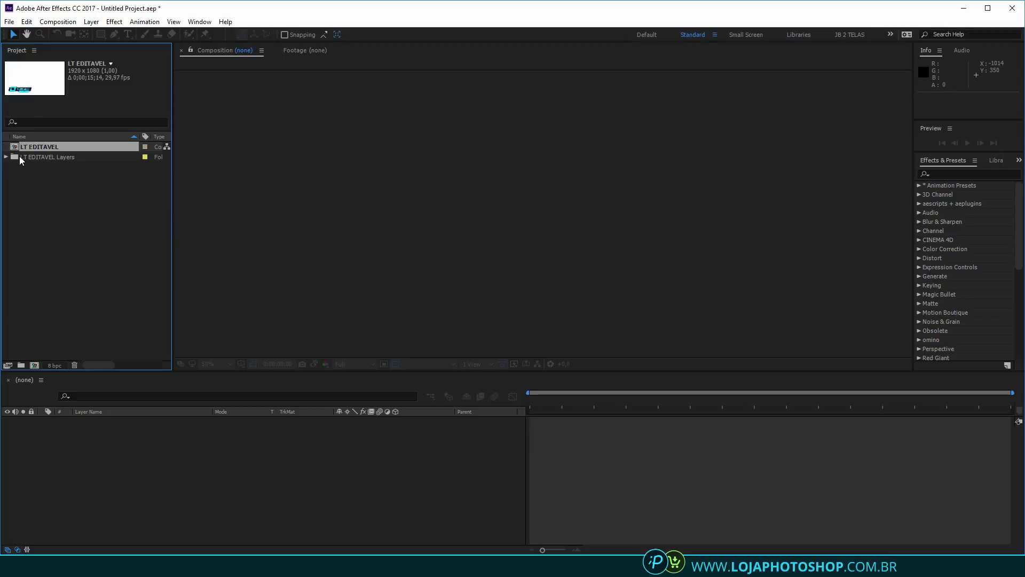
{"action": "left_click", "coordinate": [24, 156]}
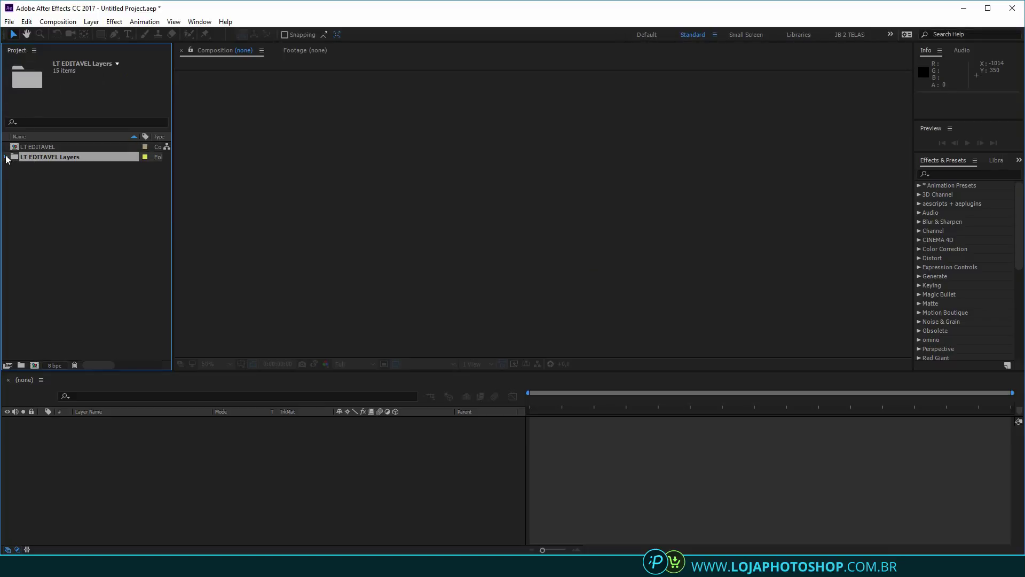
{"action": "left_click", "coordinate": [6, 157]}
{"action": "left_click", "coordinate": [35, 166]}
{"action": "left_click", "coordinate": [40, 175]}
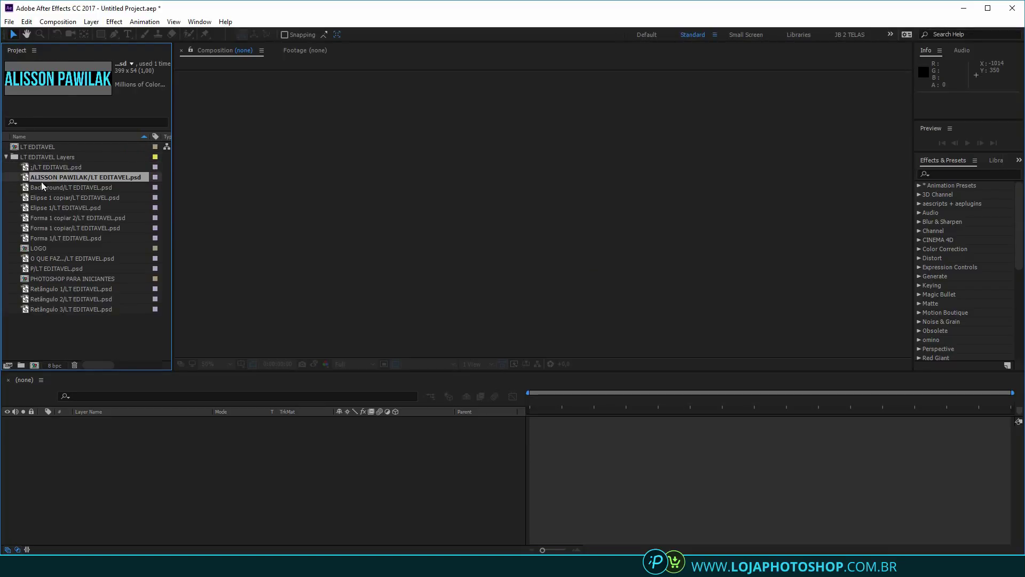
{"action": "left_click", "coordinate": [41, 186]}
{"action": "left_click", "coordinate": [44, 209]}
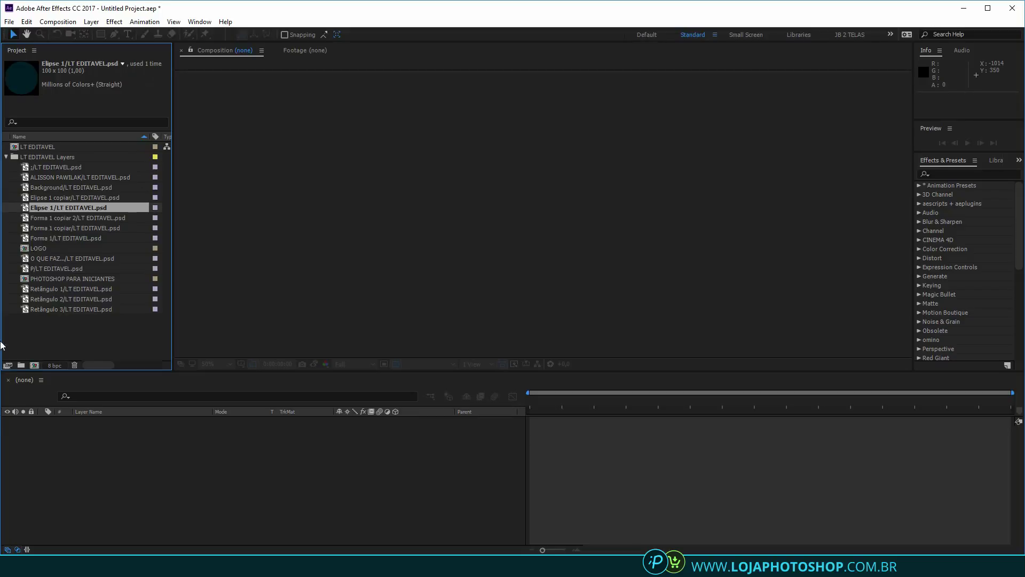
{"action": "left_click", "coordinate": [67, 216]}
{"action": "left_click", "coordinate": [68, 225]}
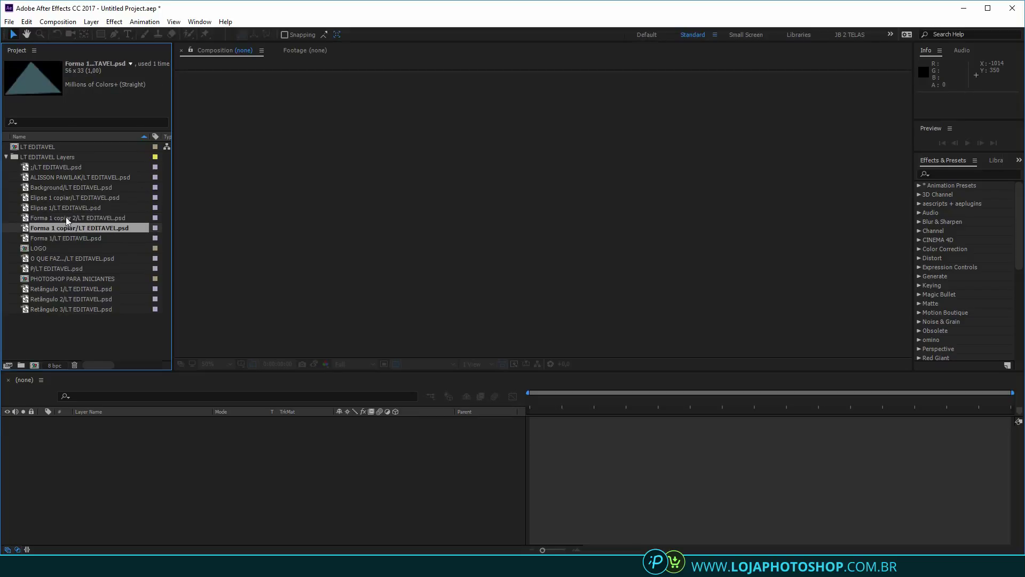
{"action": "left_click", "coordinate": [68, 237]}
{"action": "left_click", "coordinate": [65, 265]}
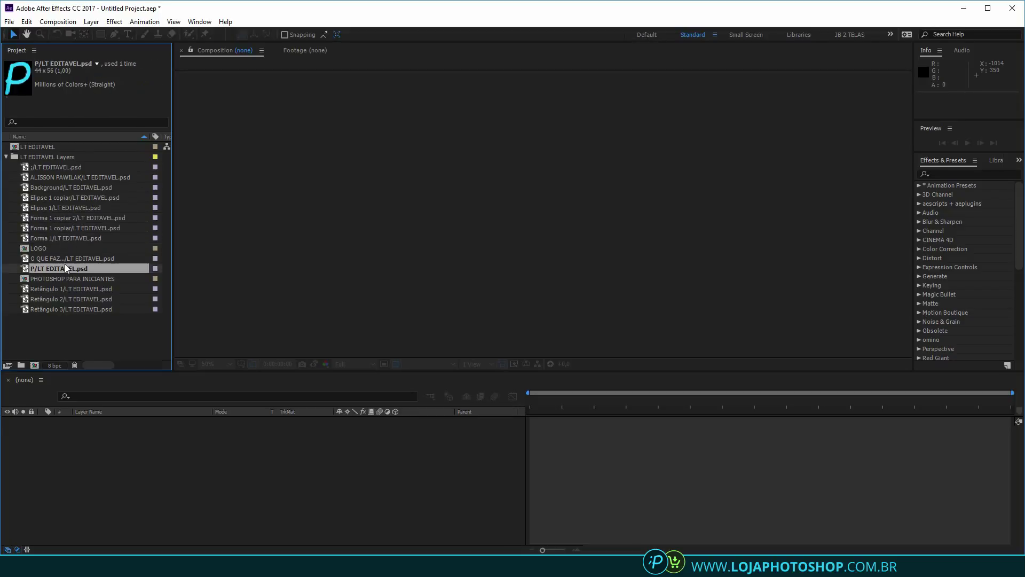
{"action": "left_click", "coordinate": [63, 287]}
{"action": "left_click", "coordinate": [61, 296]}
{"action": "left_click", "coordinate": [37, 246]}
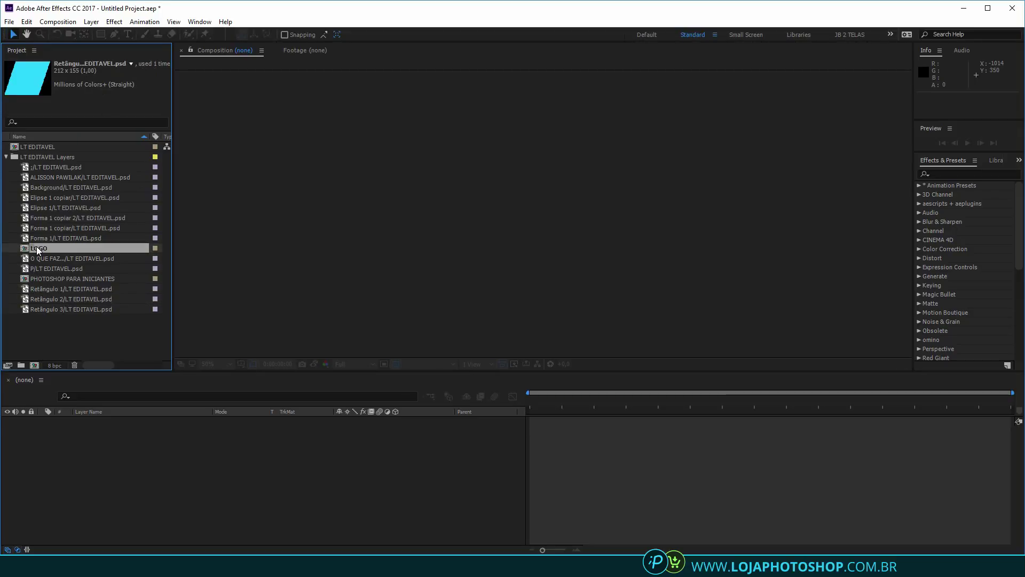
{"action": "left_click", "coordinate": [63, 287]}
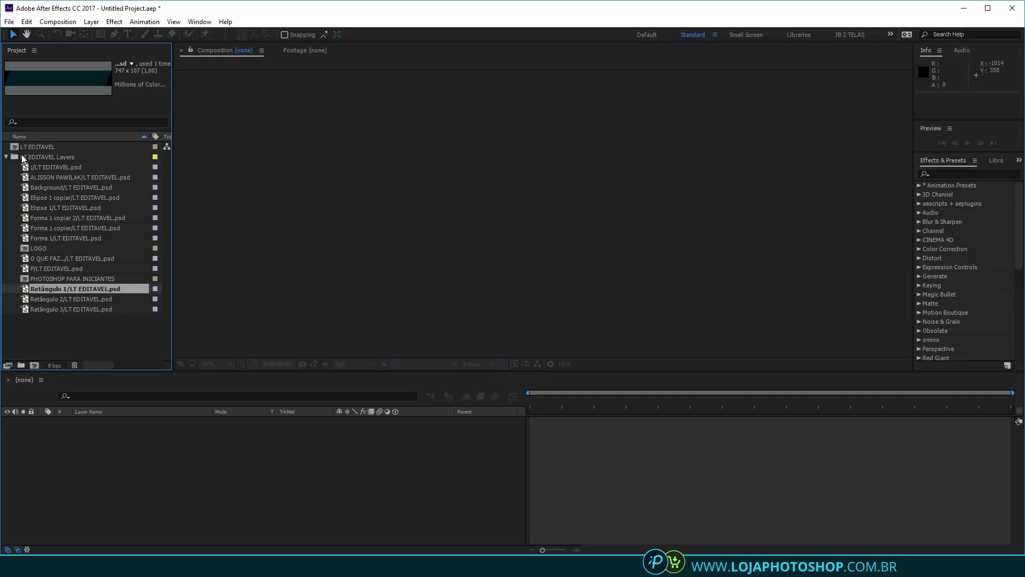
{"action": "left_click", "coordinate": [6, 156]}
Open the LT EDITAVEL composition and look over its full stack of layers in the timeline
{"action": "left_click", "coordinate": [41, 146]}
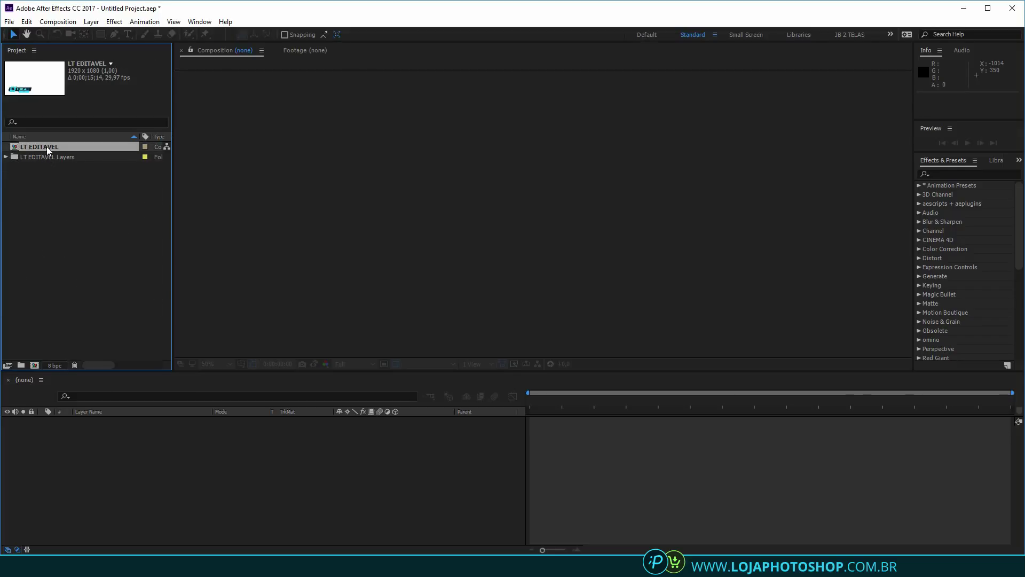
{"action": "double_click", "coordinate": [46, 147]}
{"action": "key", "text": "period"}
{"action": "key", "text": "period"}
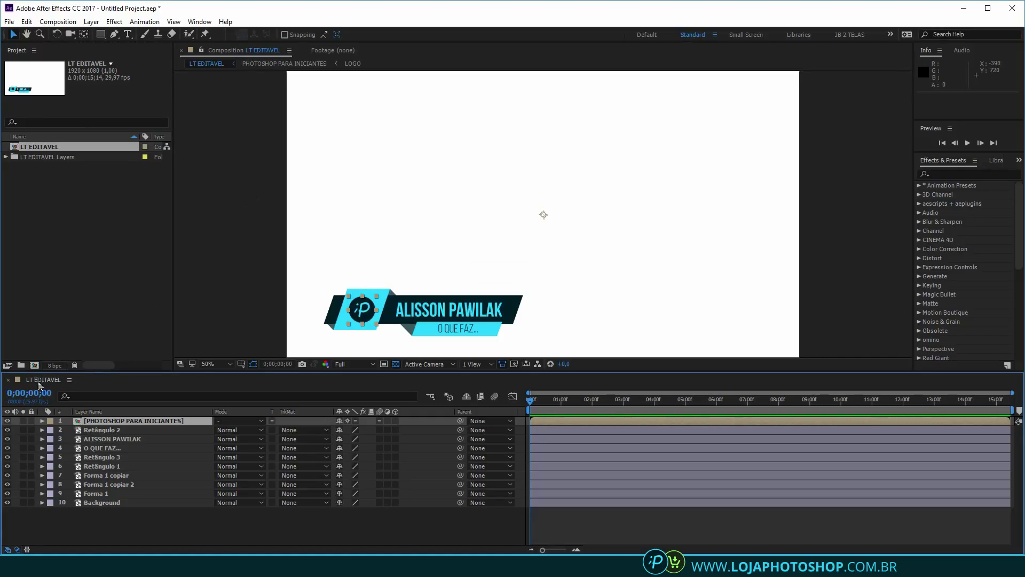
{"action": "left_click_drag", "start_coordinate": [117, 518], "coordinate": [114, 418]}
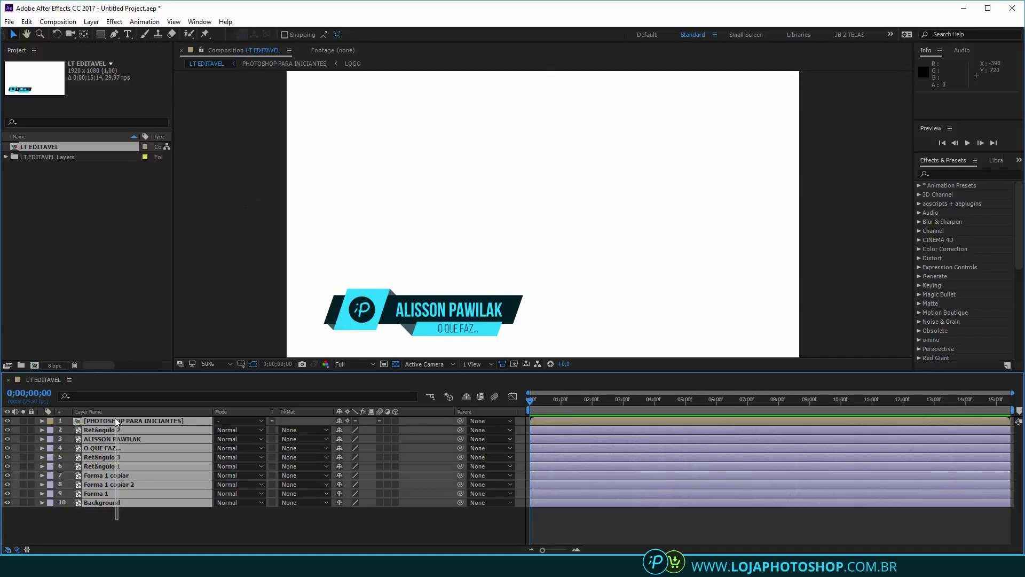
{"action": "left_click", "coordinate": [268, 170]}
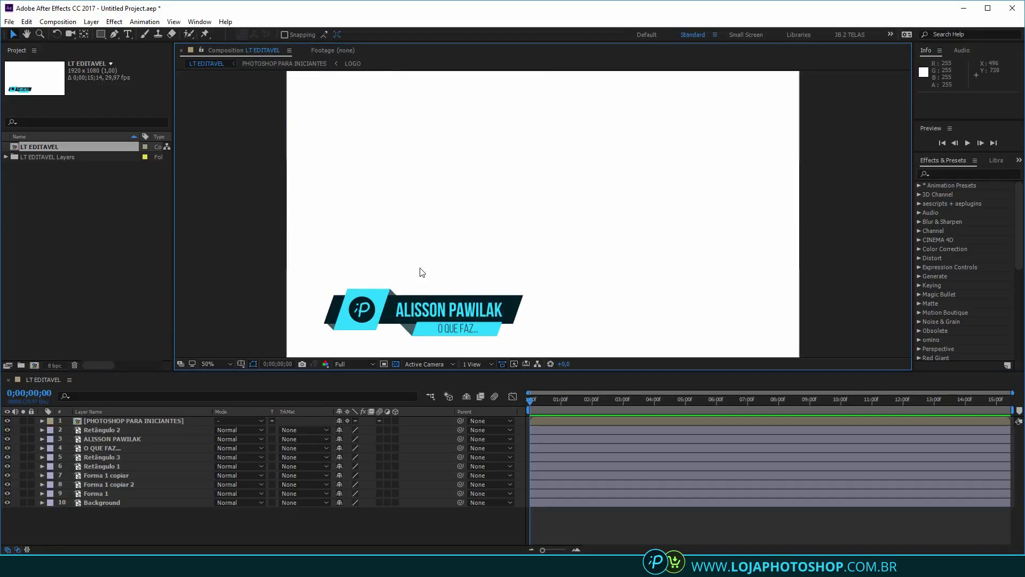
Examine the lower third's graphics up close in the LT EDITAVEL composition, comparing 50% and 100% magnification
{"action": "left_click_drag", "start_coordinate": [357, 244], "coordinate": [417, 202]}
{"action": "scroll", "coordinate": [383, 251], "scroll_direction": "up", "scroll_amount": 1}
{"action": "scroll", "coordinate": [430, 192], "scroll_direction": "down", "scroll_amount": 1}
{"action": "key", "text": "v"}
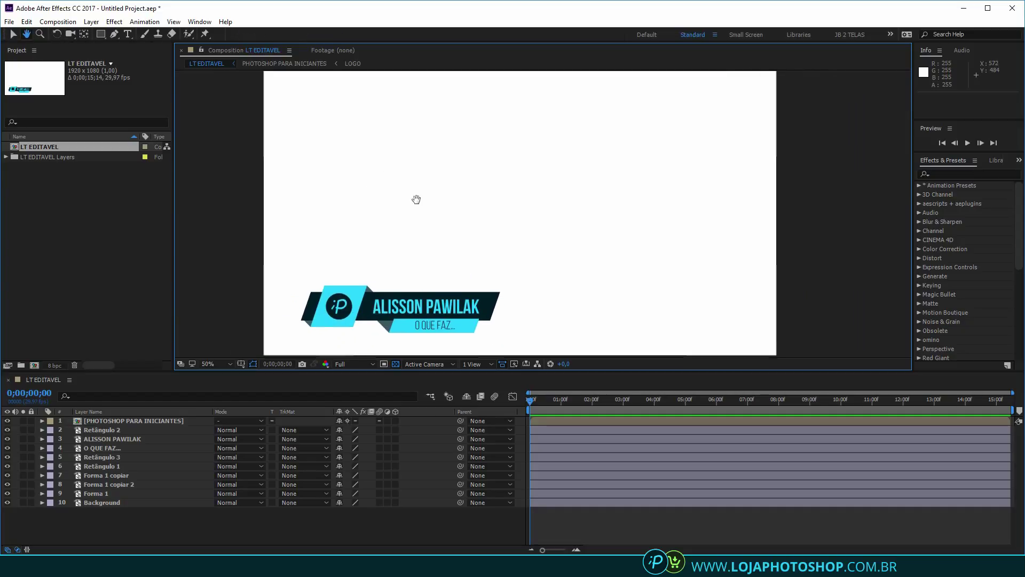
{"action": "scroll", "coordinate": [398, 242], "scroll_direction": "up", "scroll_amount": 1}
{"action": "scroll", "coordinate": [396, 243], "scroll_direction": "down", "scroll_amount": 1}
{"action": "left_click_drag", "start_coordinate": [404, 254], "coordinate": [432, 193]}
{"action": "scroll", "coordinate": [432, 195], "scroll_direction": "up", "scroll_amount": 1}
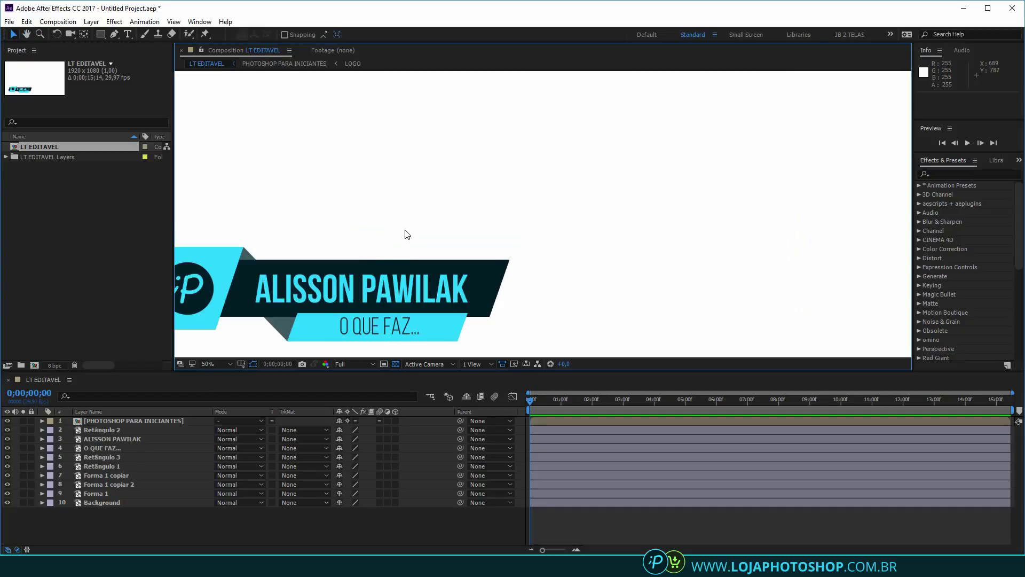
{"action": "scroll", "coordinate": [405, 231], "scroll_direction": "down", "scroll_amount": 1}
{"action": "scroll", "coordinate": [386, 239], "scroll_direction": "up", "scroll_amount": 1}
{"action": "scroll", "coordinate": [384, 232], "scroll_direction": "down", "scroll_amount": 1}
{"action": "scroll", "coordinate": [383, 232], "scroll_direction": "up", "scroll_amount": 1}
{"action": "scroll", "coordinate": [388, 225], "scroll_direction": "down", "scroll_amount": 1}
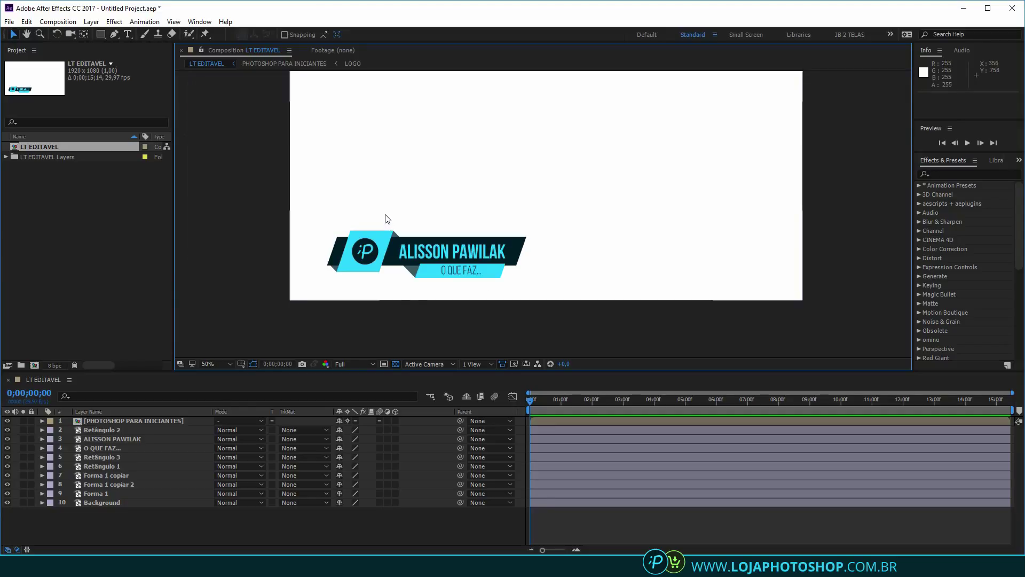
{"action": "scroll", "coordinate": [387, 221], "scroll_direction": "up", "scroll_amount": 1}
{"action": "scroll", "coordinate": [403, 232], "scroll_direction": "down", "scroll_amount": 1}
{"action": "left_click_drag", "start_coordinate": [478, 186], "coordinate": [457, 151]}
{"action": "scroll", "coordinate": [404, 143], "scroll_direction": "up", "scroll_amount": 1}
{"action": "scroll", "coordinate": [434, 186], "scroll_direction": "down", "scroll_amount": 1}
{"action": "scroll", "coordinate": [457, 151], "scroll_direction": "up", "scroll_amount": 1}
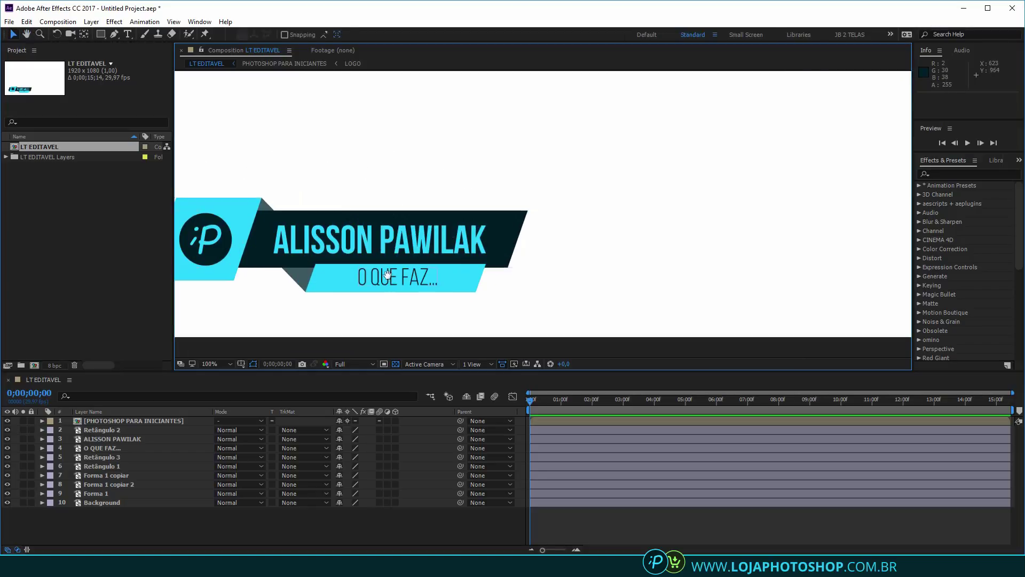
{"action": "left_click_drag", "start_coordinate": [383, 273], "coordinate": [536, 254]}
{"action": "key", "text": "v"}
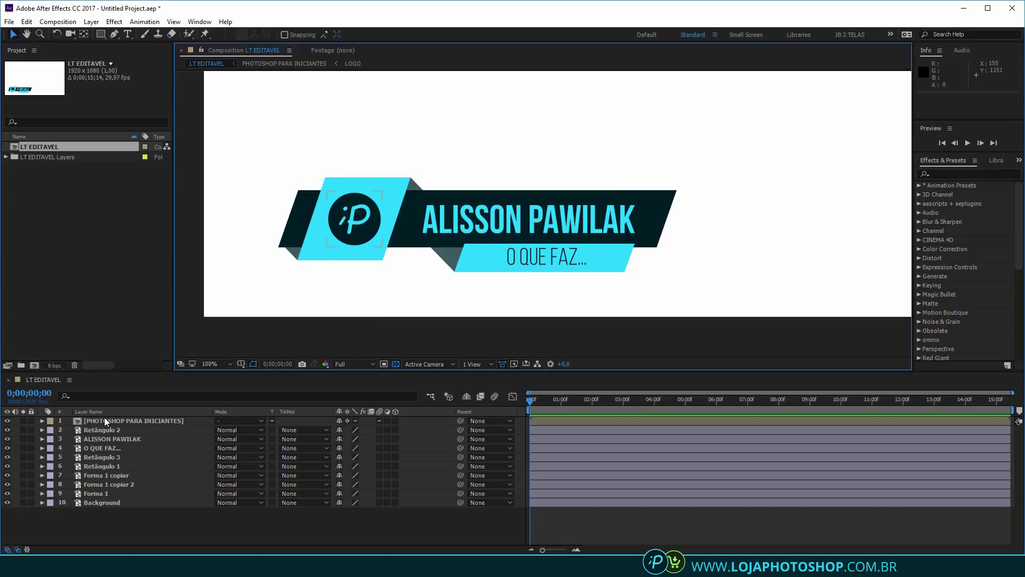
Switch to Photoshop, inspect the PHOTOSHOP PARA INICIANTES group collapsed and selected, and return to After Effects
{"action": "key", "text": "alt+Tab"}
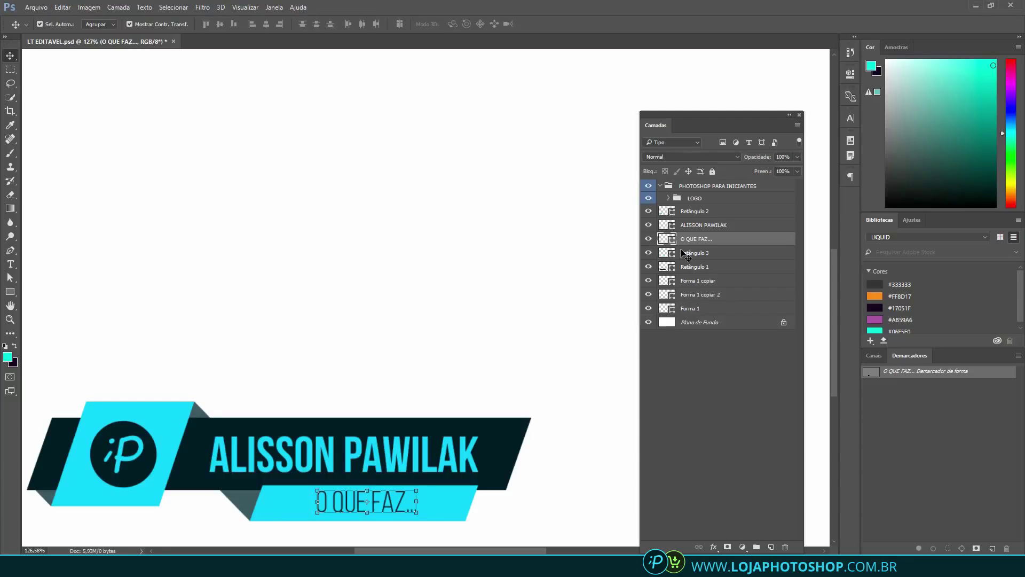
{"action": "left_click", "coordinate": [713, 364]}
{"action": "left_click", "coordinate": [660, 185]}
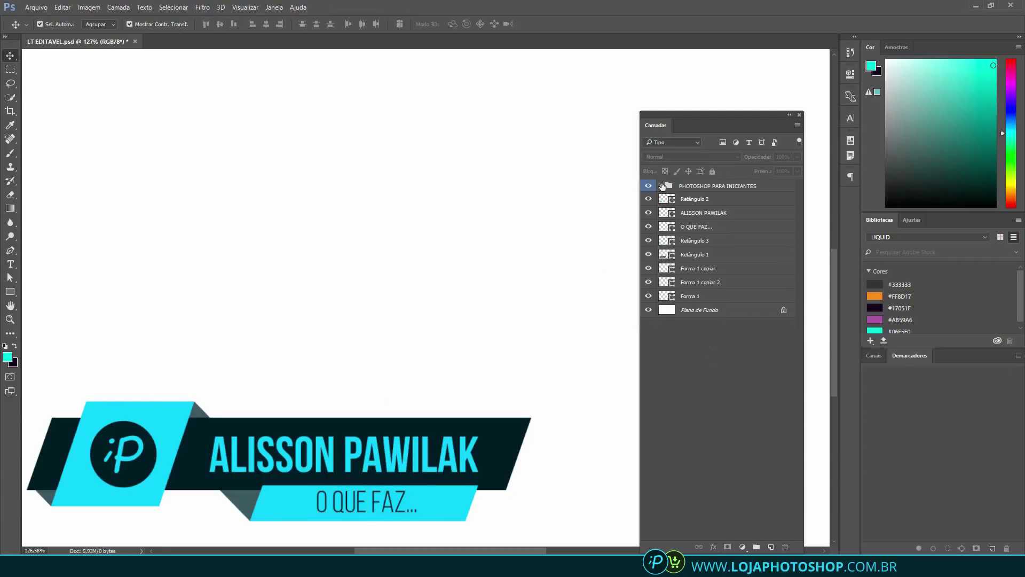
{"action": "left_click", "coordinate": [713, 185]}
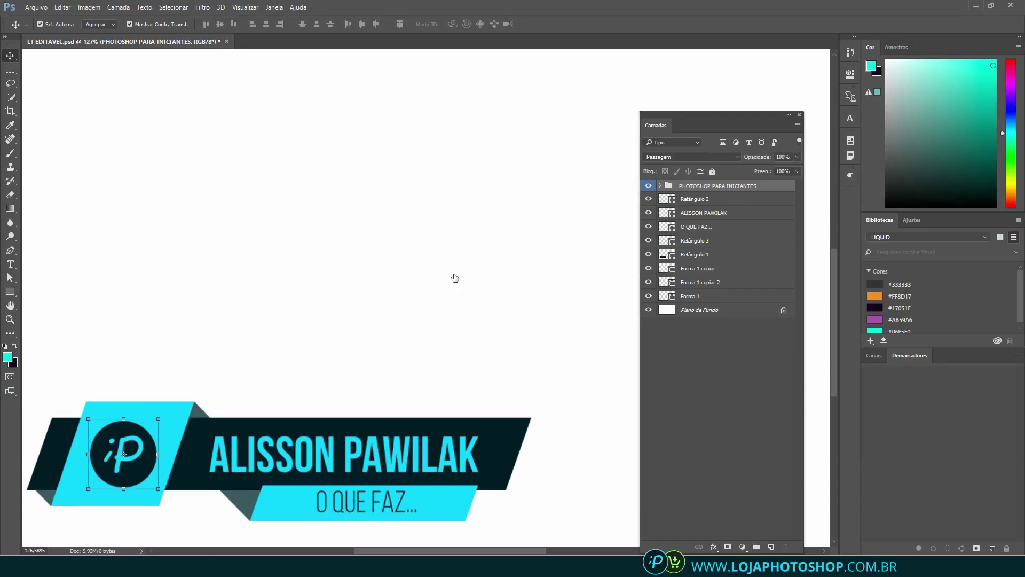
{"action": "mouse_move", "coordinate": [170, 566]}
{"action": "left_click", "coordinate": [169, 512]}
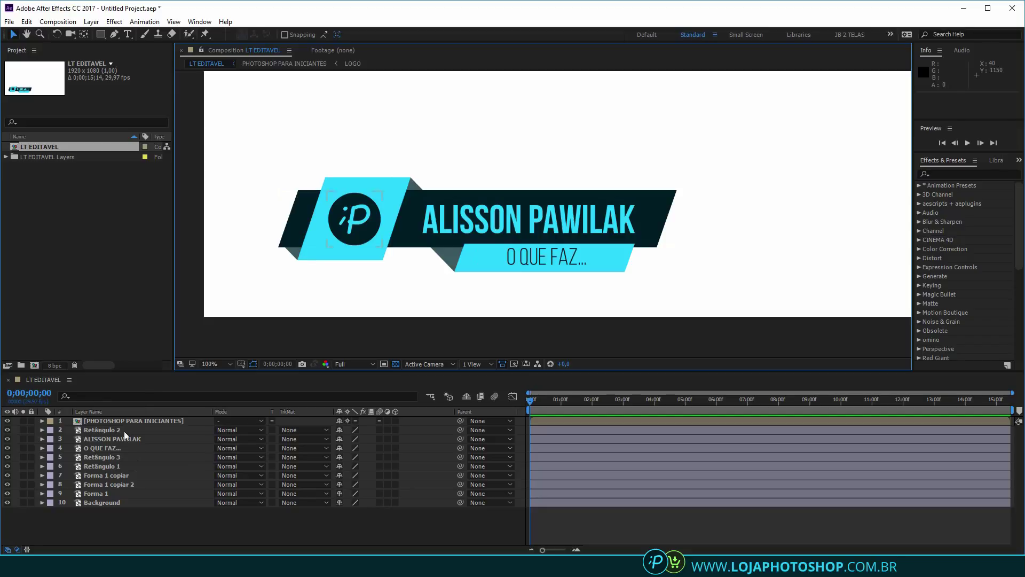
Open the nested PHOTOSHOP PARA INICIANTES composition and the LOGO composition inside it
{"action": "left_click", "coordinate": [467, 223]}
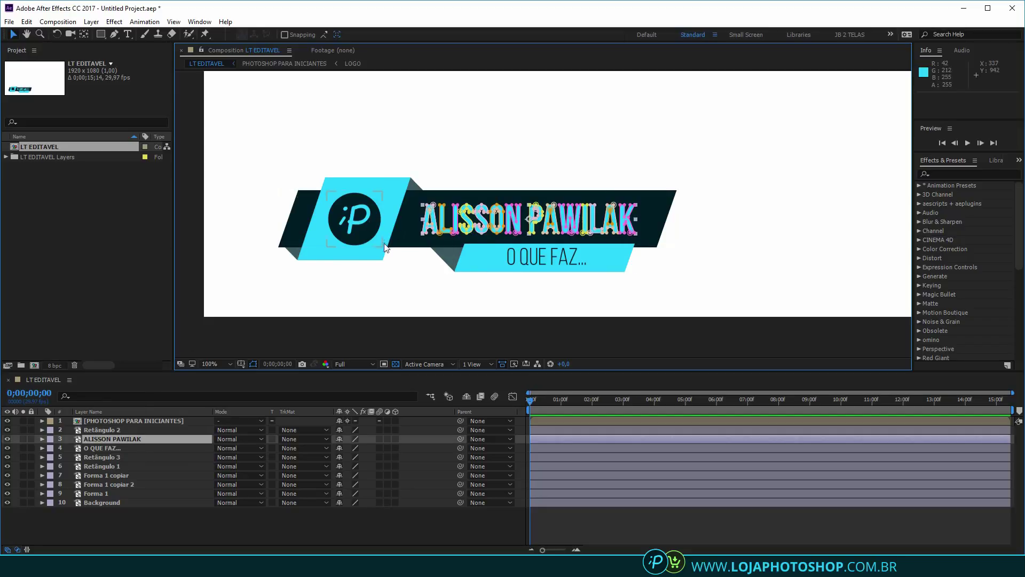
{"action": "left_click", "coordinate": [140, 520]}
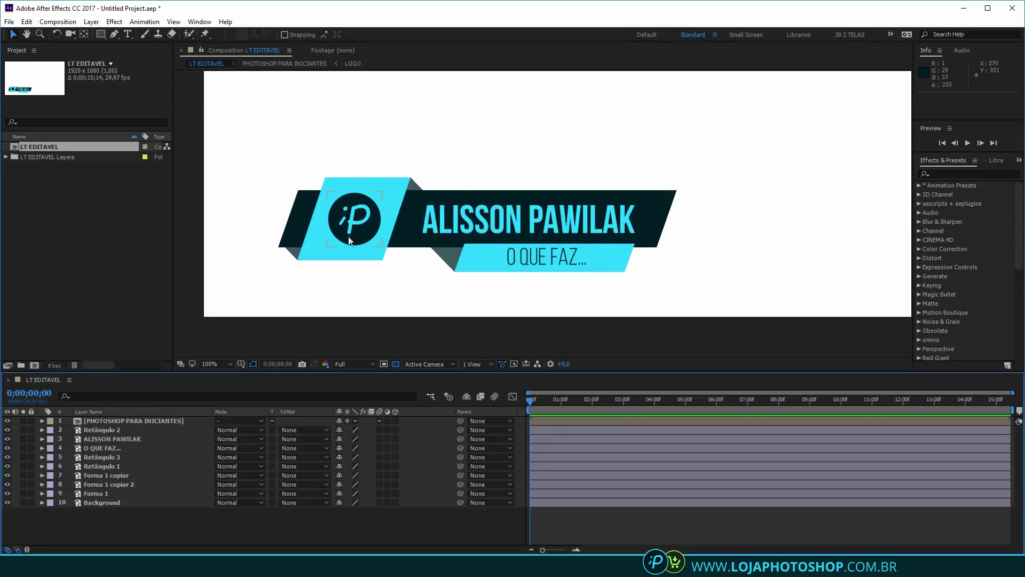
{"action": "left_click", "coordinate": [355, 224]}
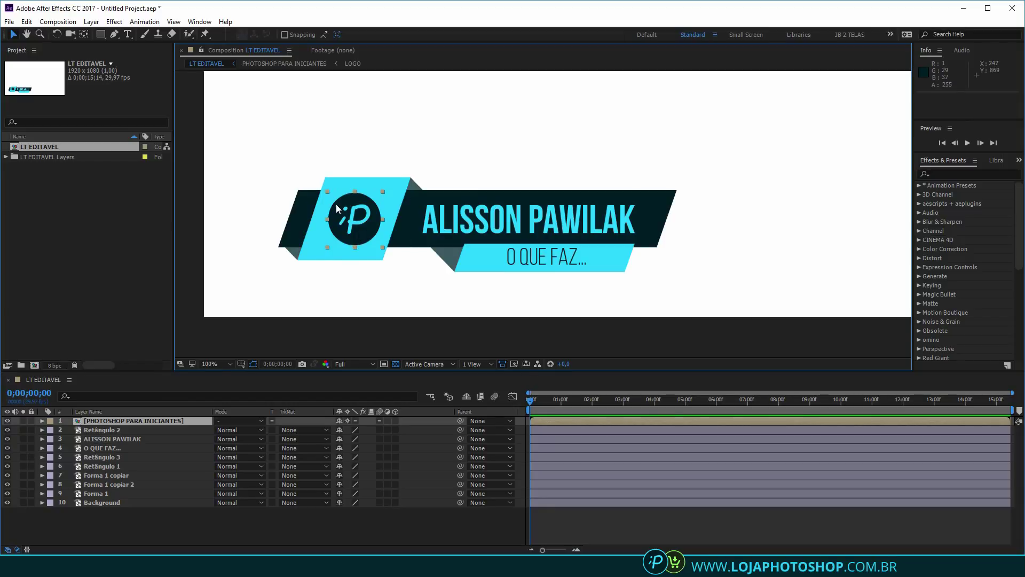
{"action": "double_click", "coordinate": [172, 421]}
{"action": "left_click", "coordinate": [104, 421]}
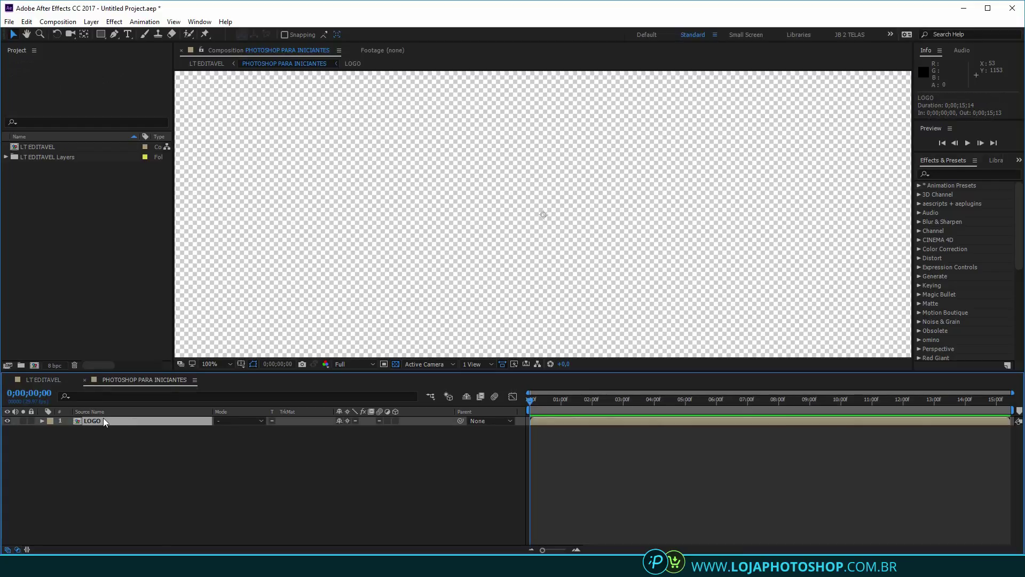
{"action": "scroll", "coordinate": [432, 211], "scroll_direction": "down", "scroll_amount": 2}
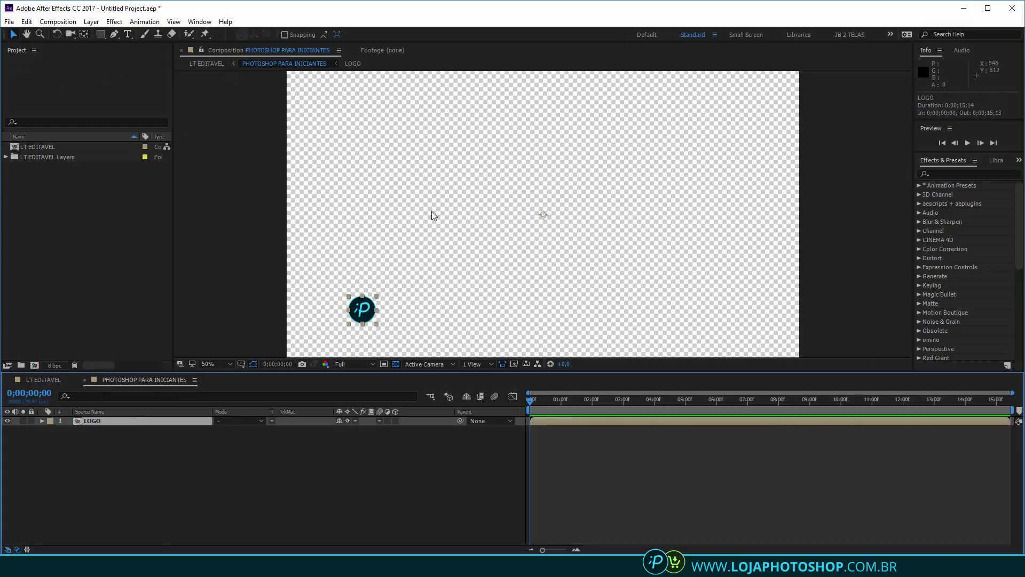
{"action": "double_click", "coordinate": [93, 420]}
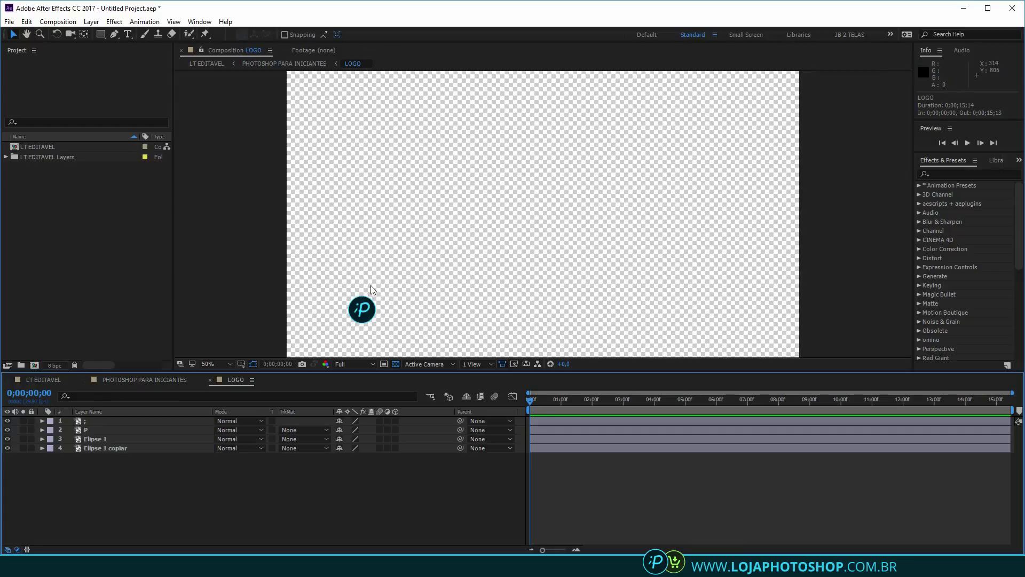
Examine the LOGO composition's four layers together and the small mark beside the P on its own, leaving everything deselected
{"action": "left_click_drag", "start_coordinate": [326, 311], "coordinate": [442, 261]}
{"action": "left_click_drag", "start_coordinate": [93, 506], "coordinate": [65, 403]}
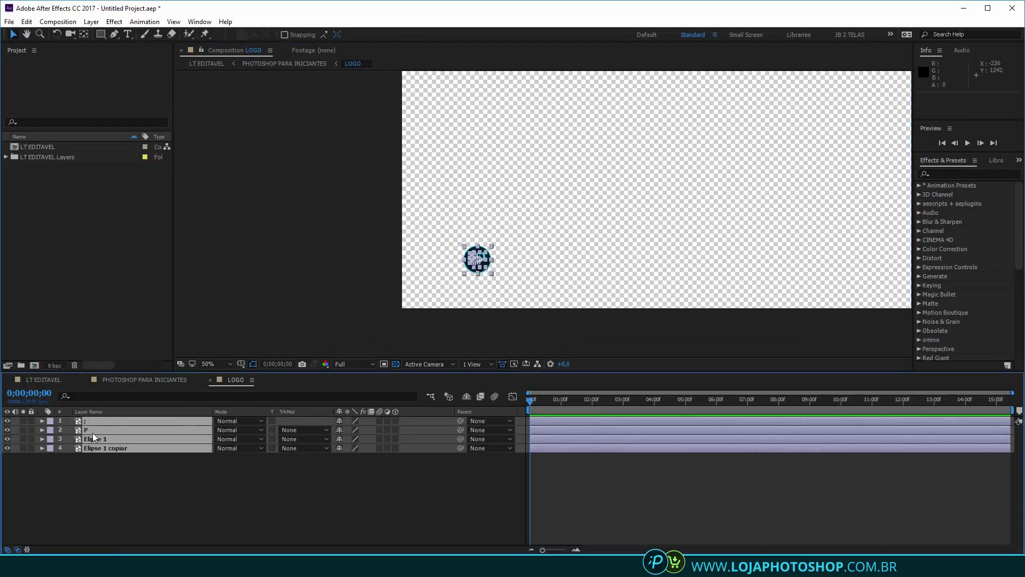
{"action": "left_click", "coordinate": [148, 476]}
{"action": "scroll", "coordinate": [442, 278], "scroll_direction": "up", "scroll_amount": 1}
{"action": "left_click_drag", "start_coordinate": [443, 274], "coordinate": [551, 235]}
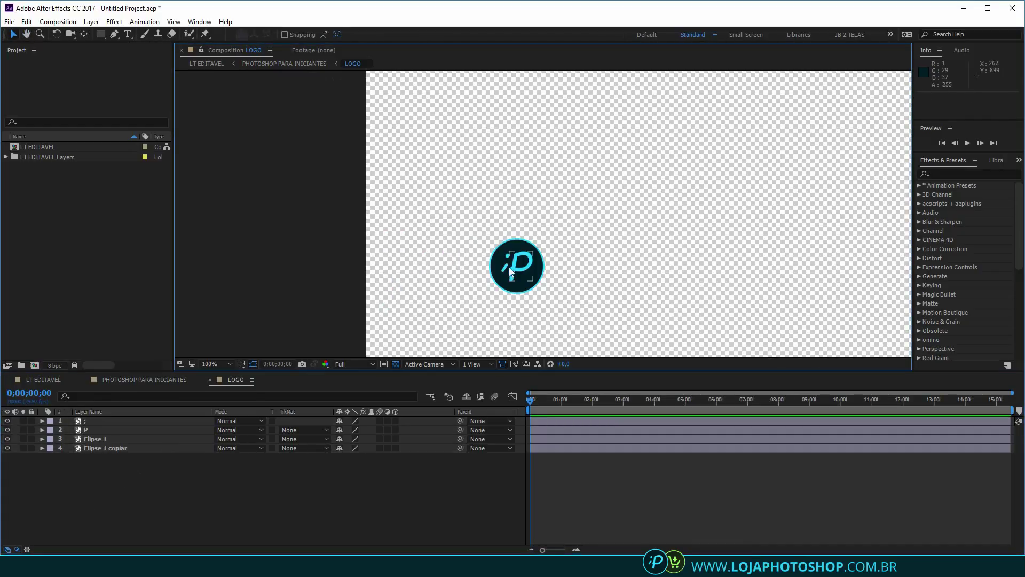
{"action": "scroll", "coordinate": [505, 265], "scroll_direction": "up", "scroll_amount": 1}
{"action": "left_click", "coordinate": [547, 261]}
{"action": "left_click", "coordinate": [515, 253]}
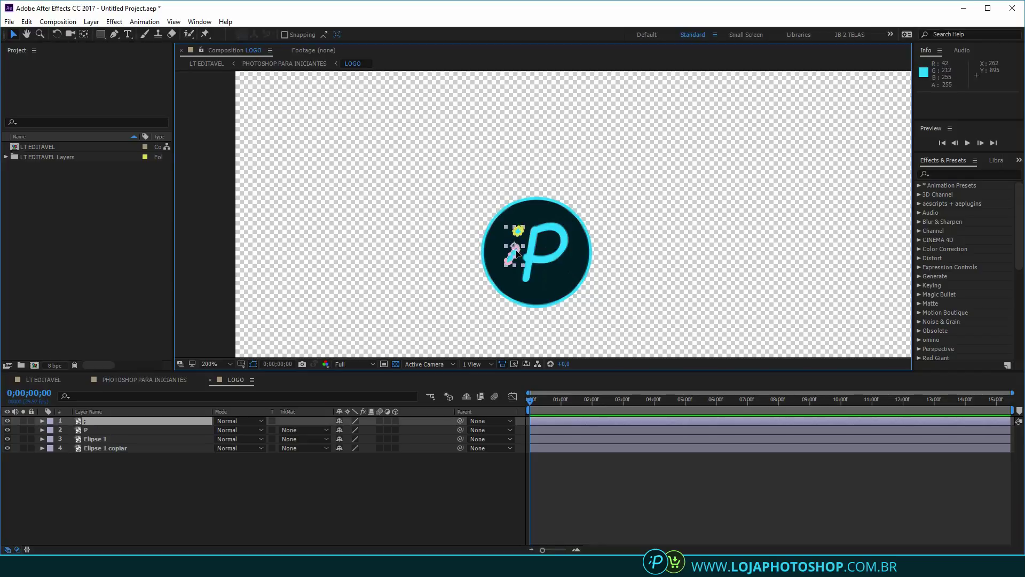
{"action": "left_click", "coordinate": [201, 464]}
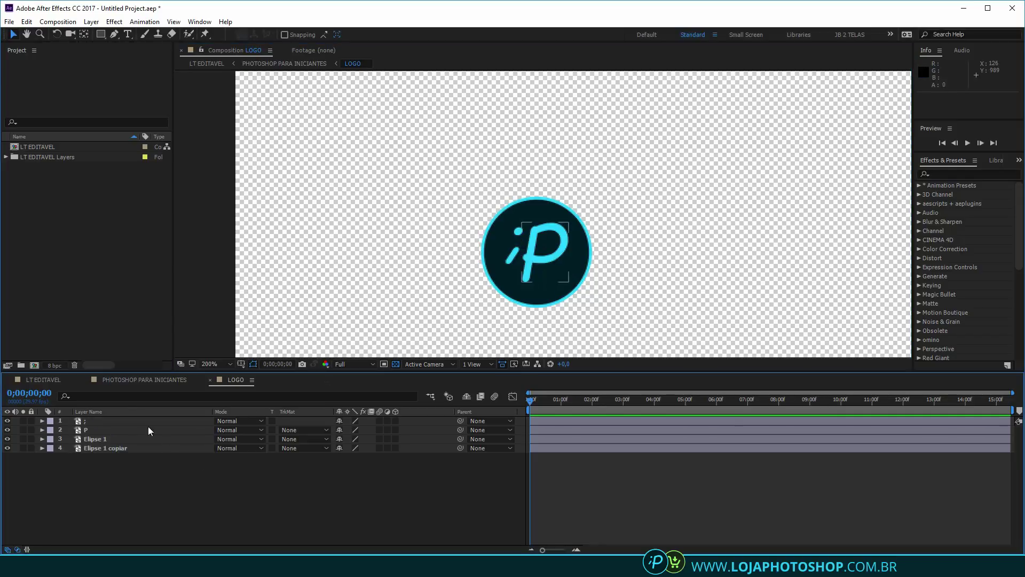
Return to the LT EDITAVEL composition, try shifting the logo layer slightly and undo the move
{"action": "left_click", "coordinate": [43, 378]}
{"action": "left_click_drag", "start_coordinate": [349, 203], "coordinate": [345, 205]}
{"action": "key", "text": "ctrl+z"}
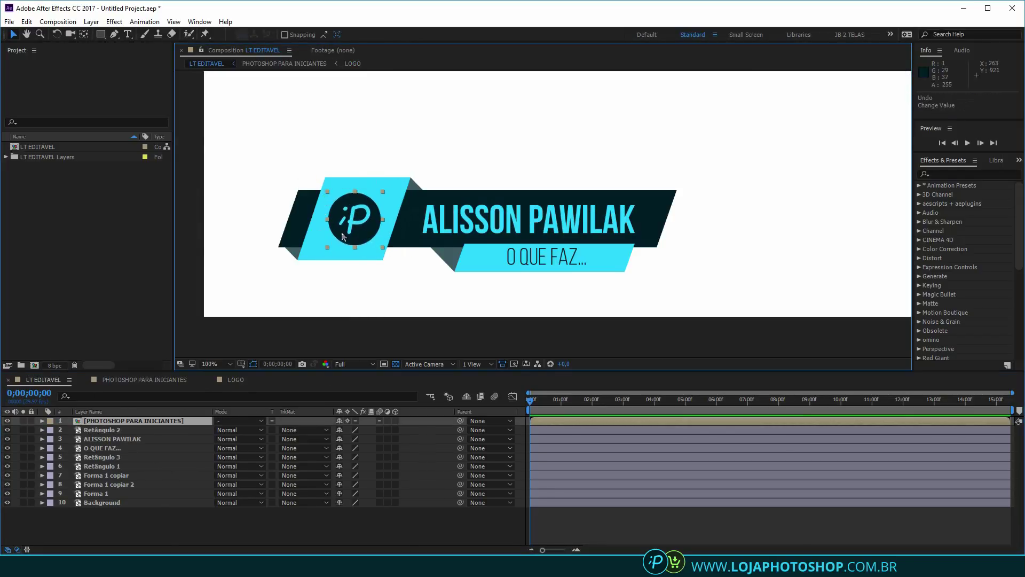
Inspect the name text, logo and Retângulo 2 layers individually, and view Retângulo 2's property groups before collapsing them
{"action": "left_click", "coordinate": [491, 216]}
{"action": "scroll", "coordinate": [491, 216], "scroll_direction": "down", "scroll_amount": 1}
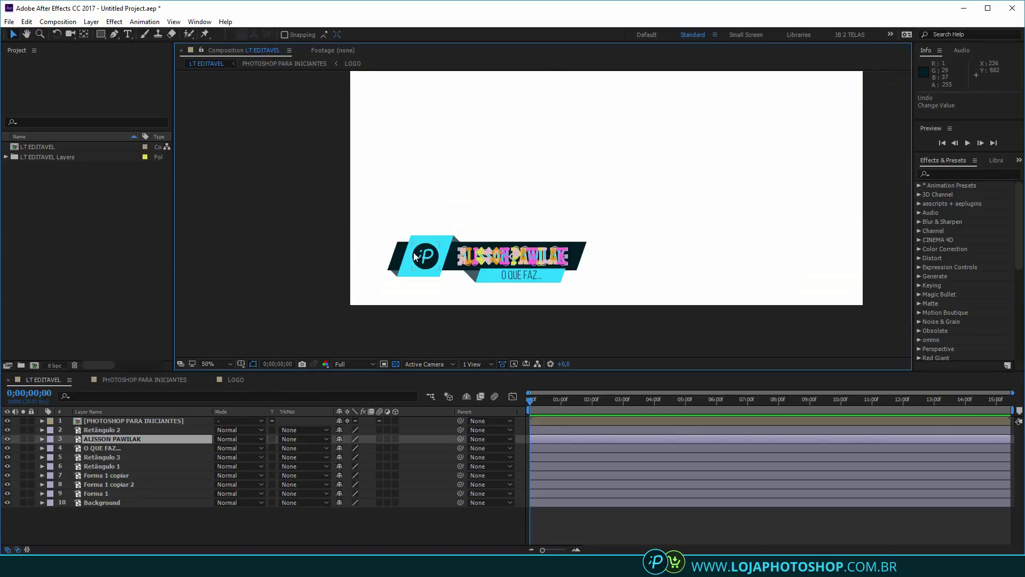
{"action": "left_click_drag", "start_coordinate": [383, 273], "coordinate": [387, 263]}
{"action": "scroll", "coordinate": [389, 260], "scroll_direction": "up", "scroll_amount": 1}
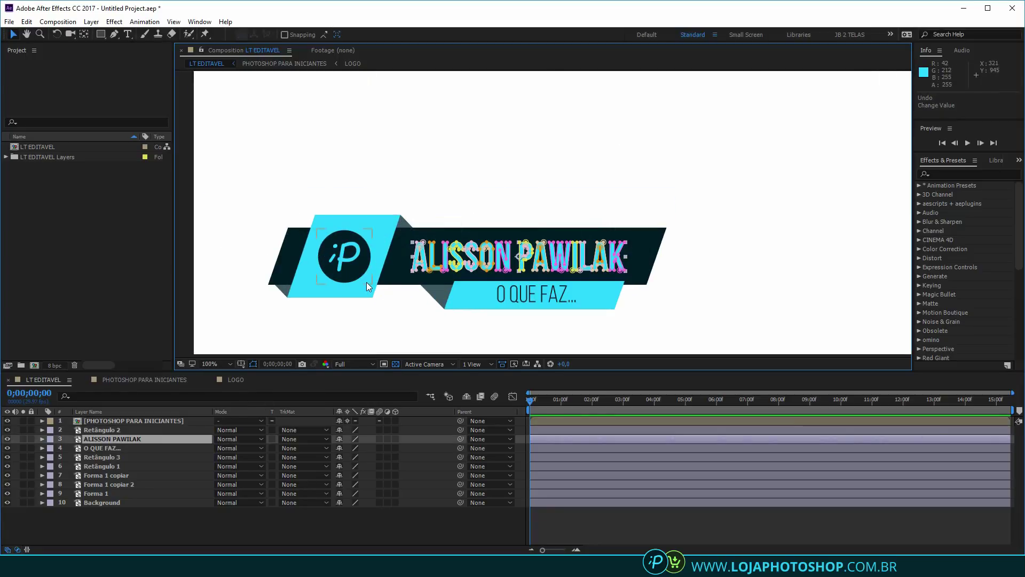
{"action": "left_click", "coordinate": [98, 431]}
{"action": "left_click", "coordinate": [110, 419]}
{"action": "left_click", "coordinate": [101, 431]}
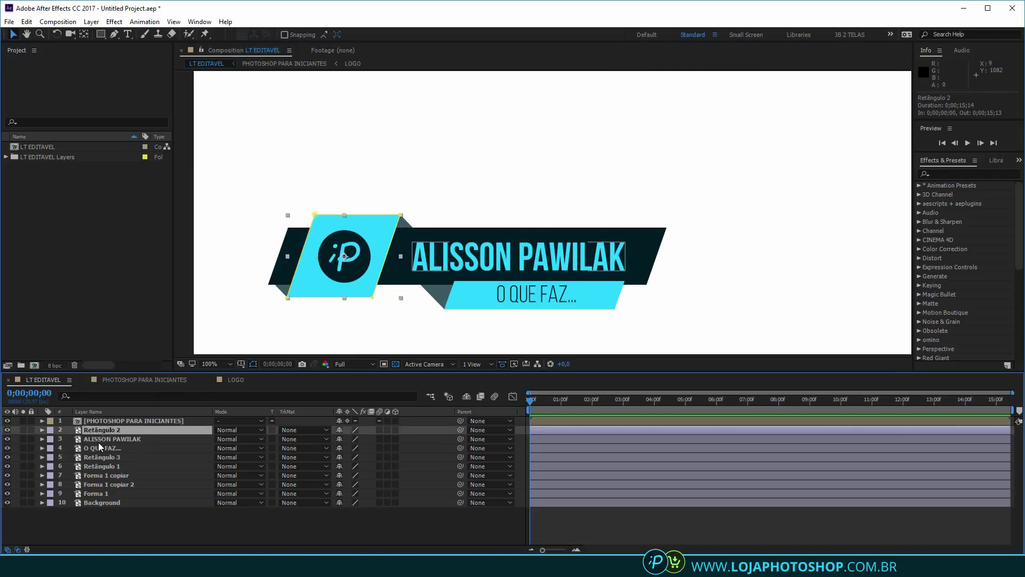
{"action": "left_click", "coordinate": [98, 441]}
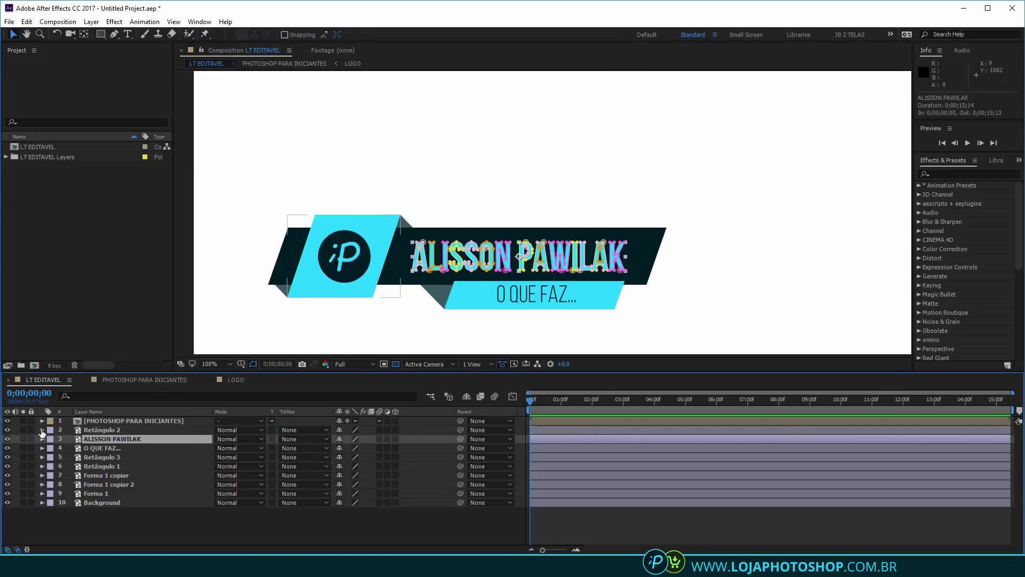
{"action": "left_click", "coordinate": [42, 430]}
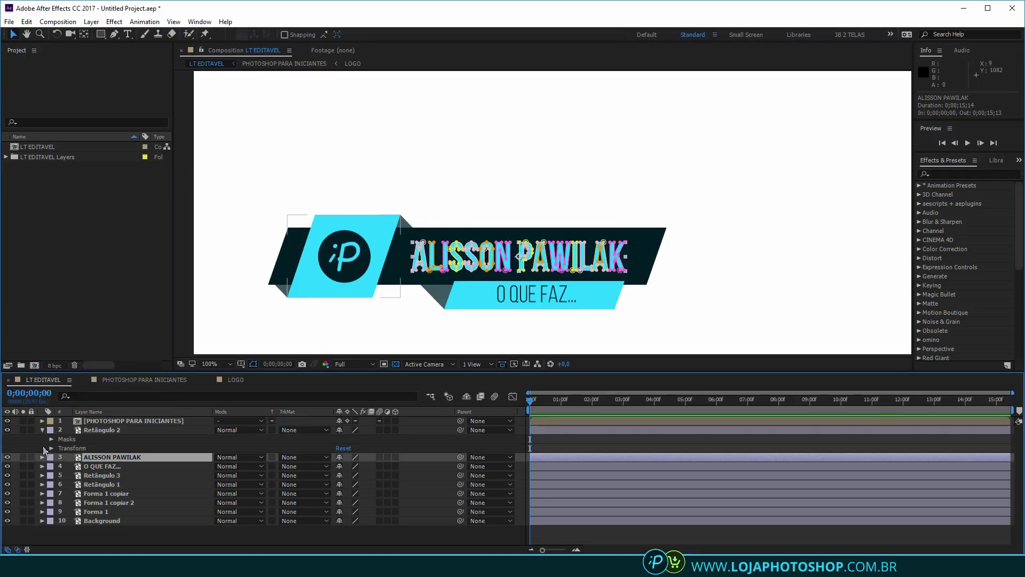
{"action": "left_click", "coordinate": [41, 430]}
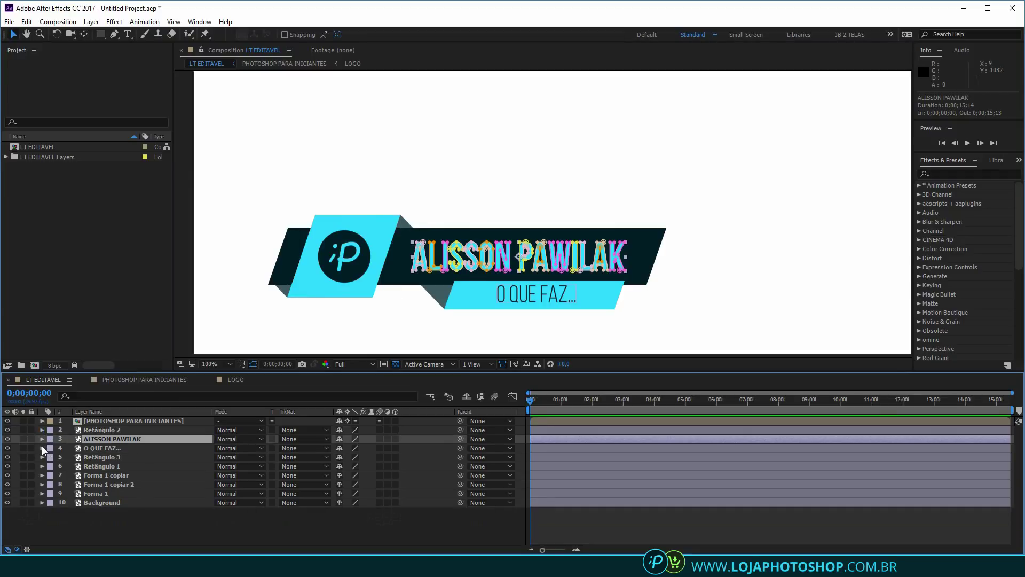
Expand the Transform properties of the PHOTOSHOP PARA INICIANTES layer and highlight its Anchor Point
{"action": "left_click", "coordinate": [60, 421]}
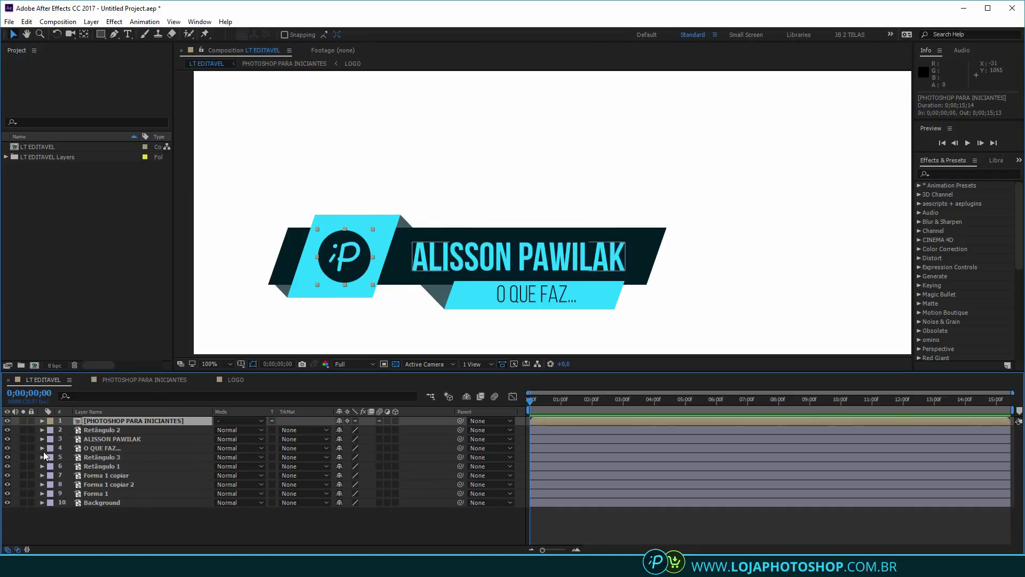
{"action": "left_click", "coordinate": [41, 421]}
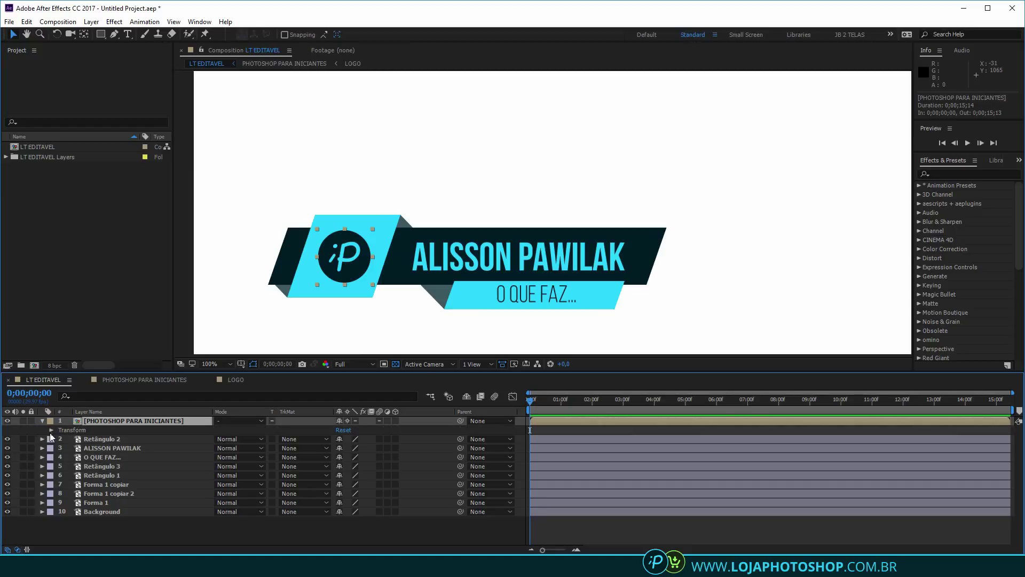
{"action": "left_click", "coordinate": [51, 430]}
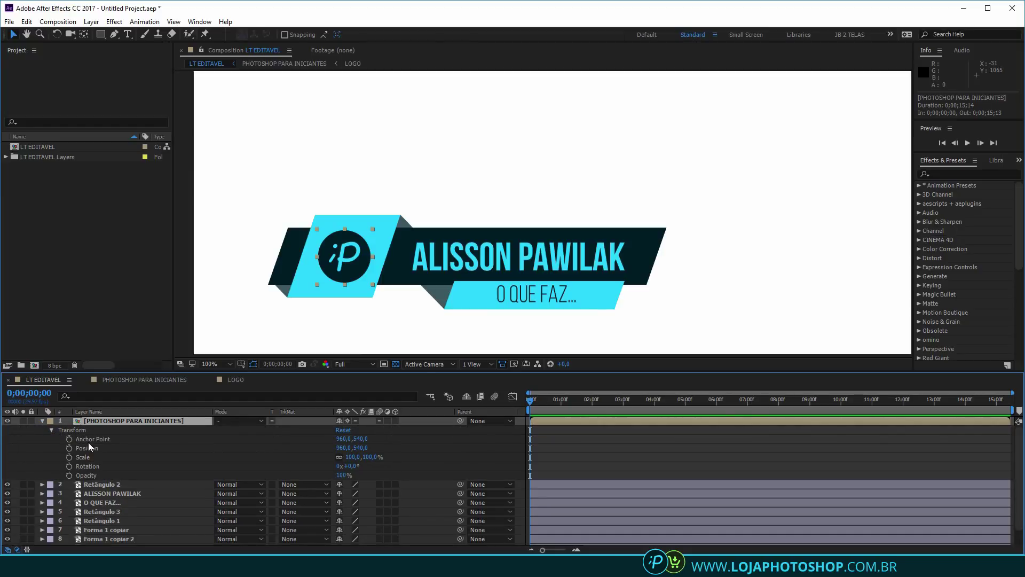
{"action": "left_click", "coordinate": [70, 431]}
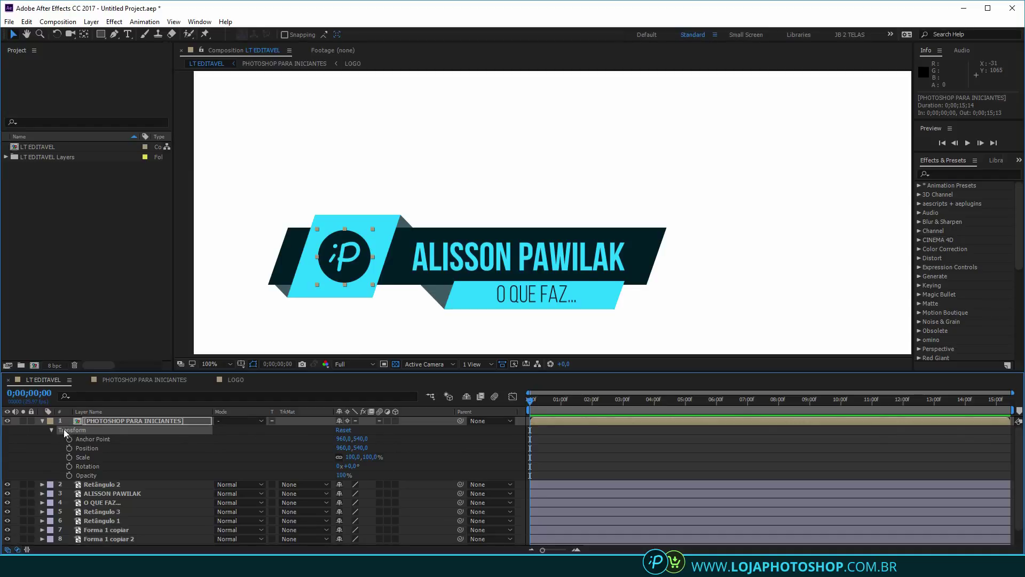
{"action": "left_click", "coordinate": [95, 439]}
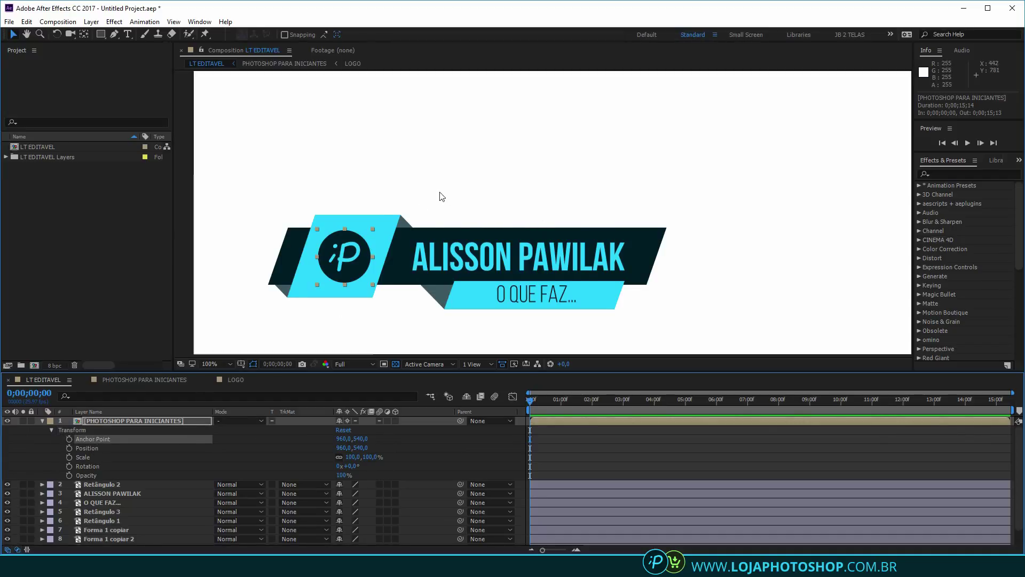
Try out changes to the PHOTOSHOP PARA INICIANTES layer's placement and Position values, undoing each one
{"action": "scroll", "coordinate": [526, 212], "scroll_direction": "down", "scroll_amount": 1}
{"action": "left_click_drag", "start_coordinate": [625, 142], "coordinate": [608, 167]}
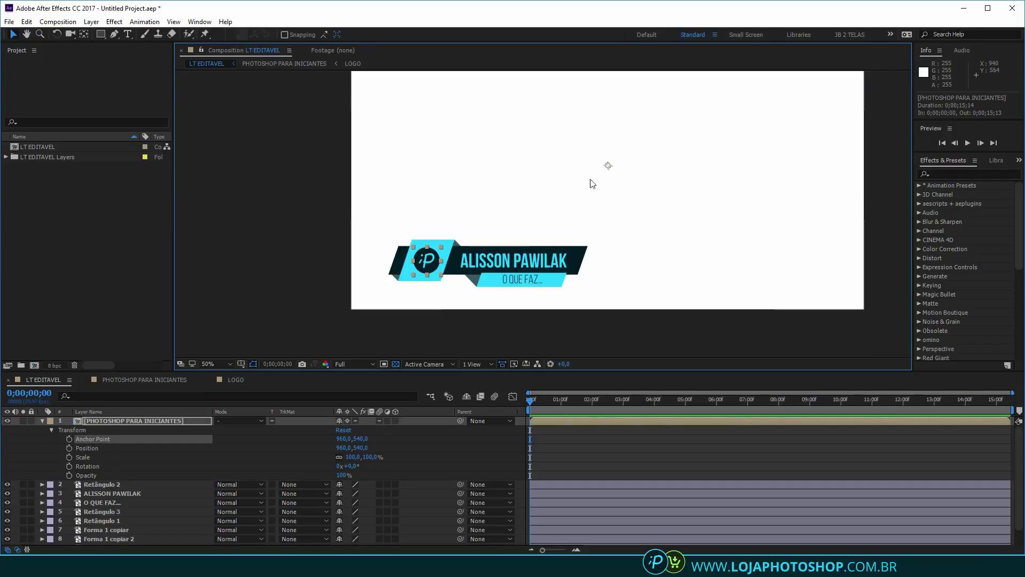
{"action": "key", "text": "ctrl+z"}
{"action": "left_click", "coordinate": [93, 447]}
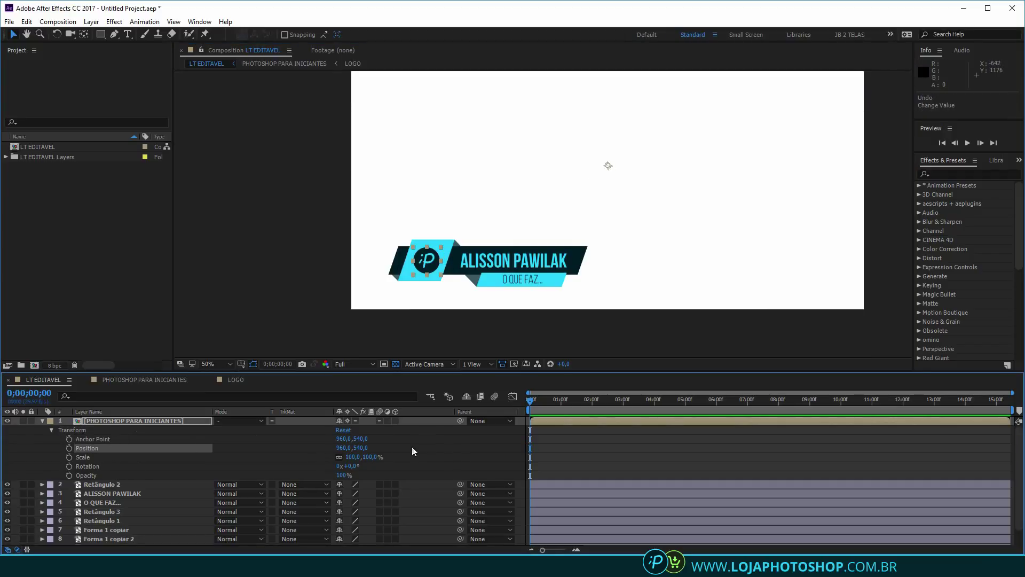
{"action": "mouse_move", "coordinate": [362, 448]}
{"action": "left_mouse_down"}
{"action": "mouse_move", "coordinate": [303, 463]}
{"action": "mouse_move", "coordinate": [361, 446]}
{"action": "left_mouse_up"}
{"action": "key", "text": "ctrl+z"}
{"action": "key", "text": "ctrl+z"}
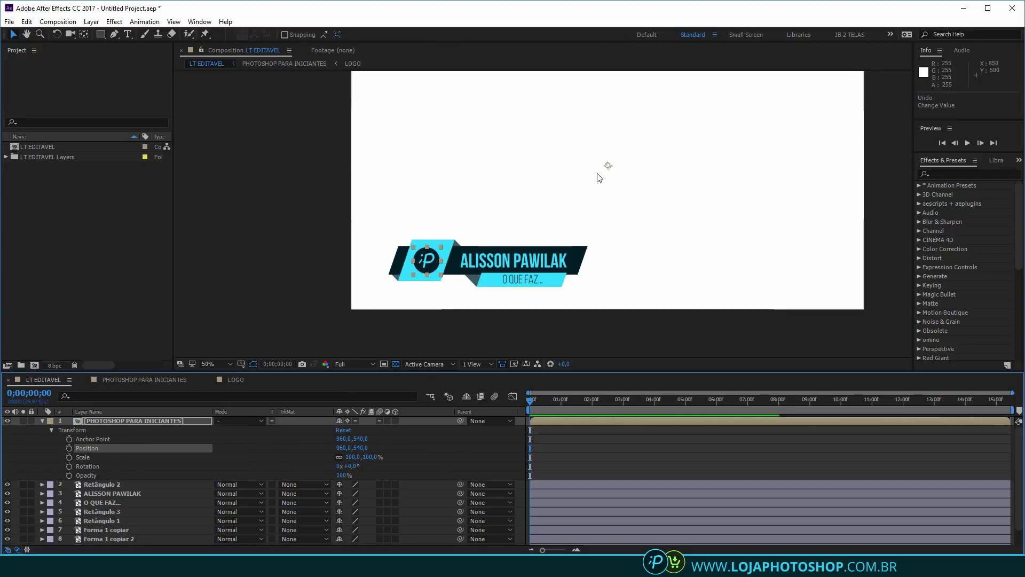
Try out Scale and Rotation changes on the PHOTOSHOP PARA INICIANTES layer, undoing each one
{"action": "left_click", "coordinate": [100, 457]}
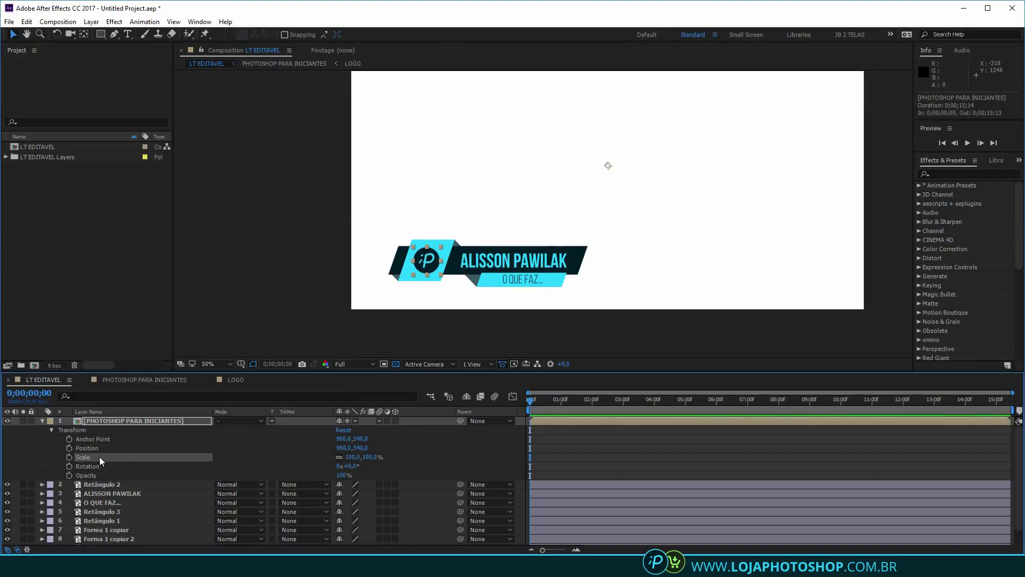
{"action": "left_click_drag", "start_coordinate": [352, 456], "coordinate": [406, 449]}
{"action": "key", "text": "ctrl+z"}
{"action": "left_click", "coordinate": [114, 432]}
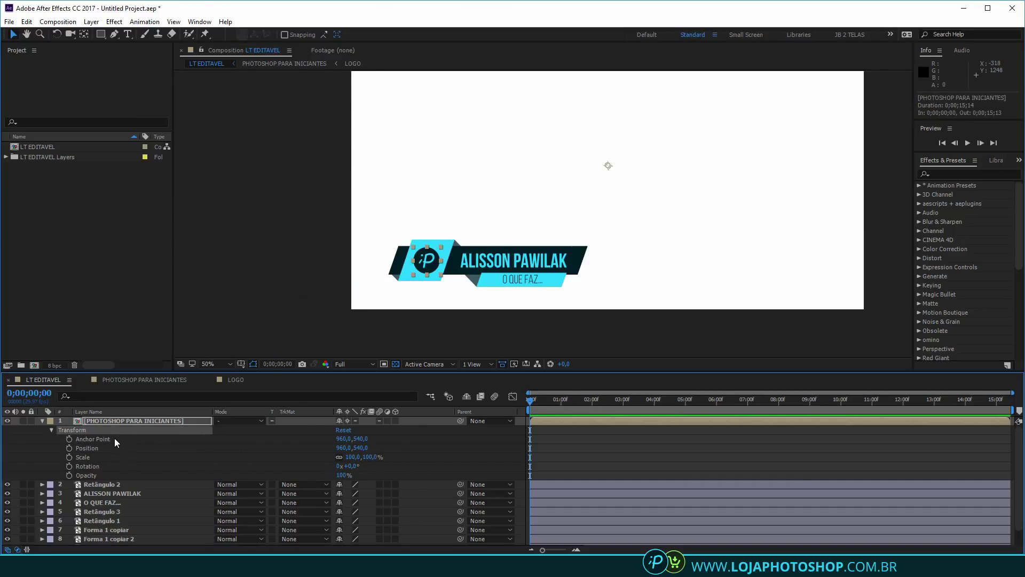
{"action": "left_click", "coordinate": [114, 438]}
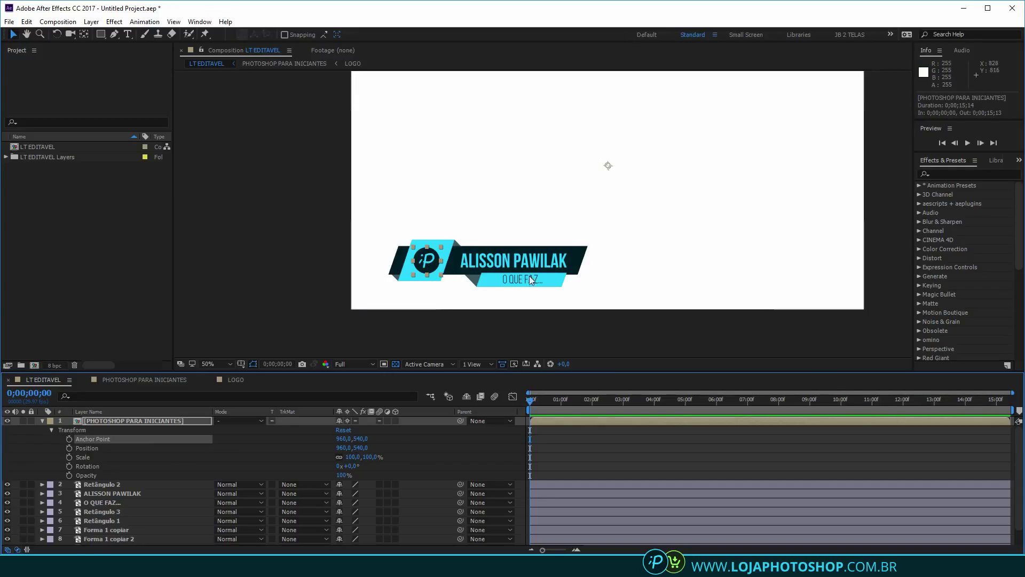
{"action": "left_click_drag", "start_coordinate": [352, 466], "coordinate": [274, 470]}
{"action": "key", "text": "ctrl+z"}
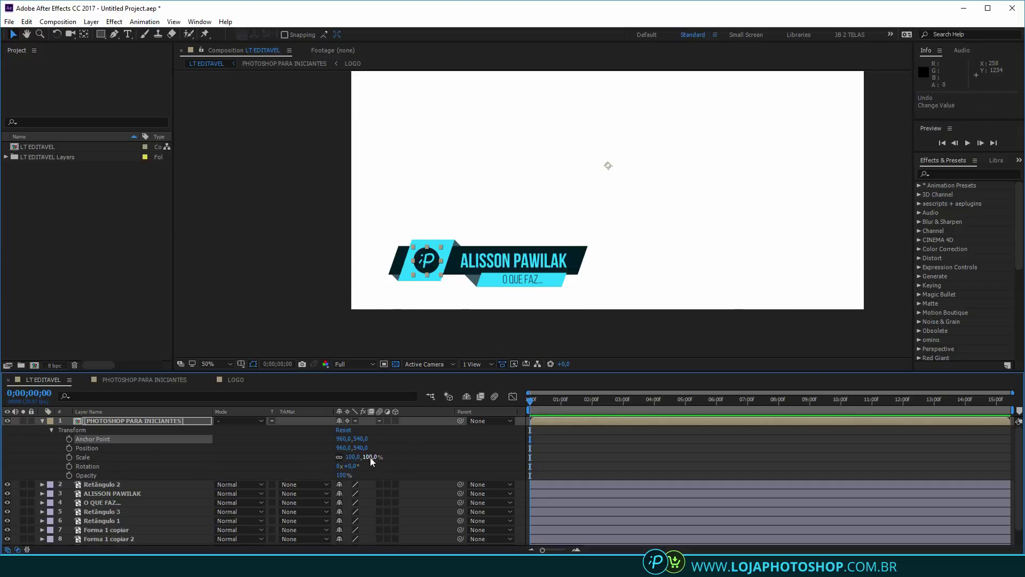
{"action": "mouse_move", "coordinate": [372, 457]}
{"action": "left_mouse_down"}
{"action": "mouse_move", "coordinate": [404, 447]}
{"action": "mouse_move", "coordinate": [385, 449]}
{"action": "left_mouse_up"}
{"action": "key", "text": "ctrl+z"}
Try moving the PHOTOSHOP PARA INICIANTES layer's anchor point with the Pan Behind tool and undo it
{"action": "left_click", "coordinate": [155, 422]}
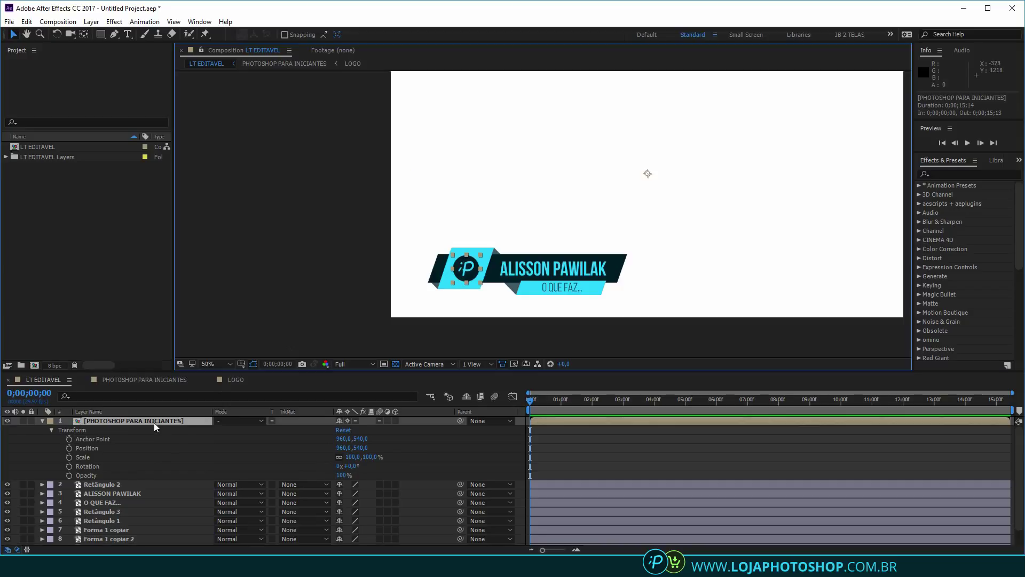
{"action": "key", "text": "y"}
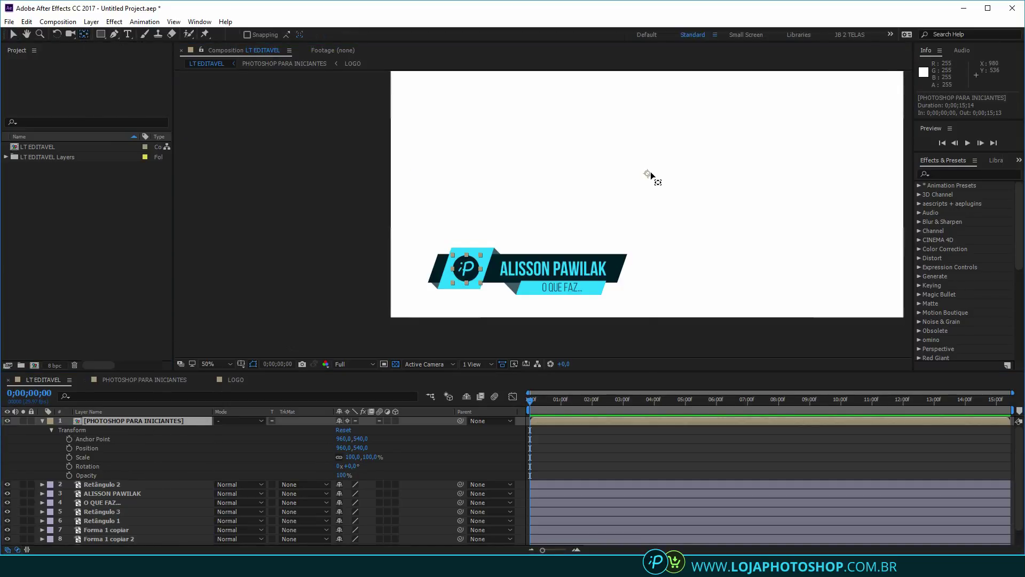
{"action": "left_click", "coordinate": [650, 171]}
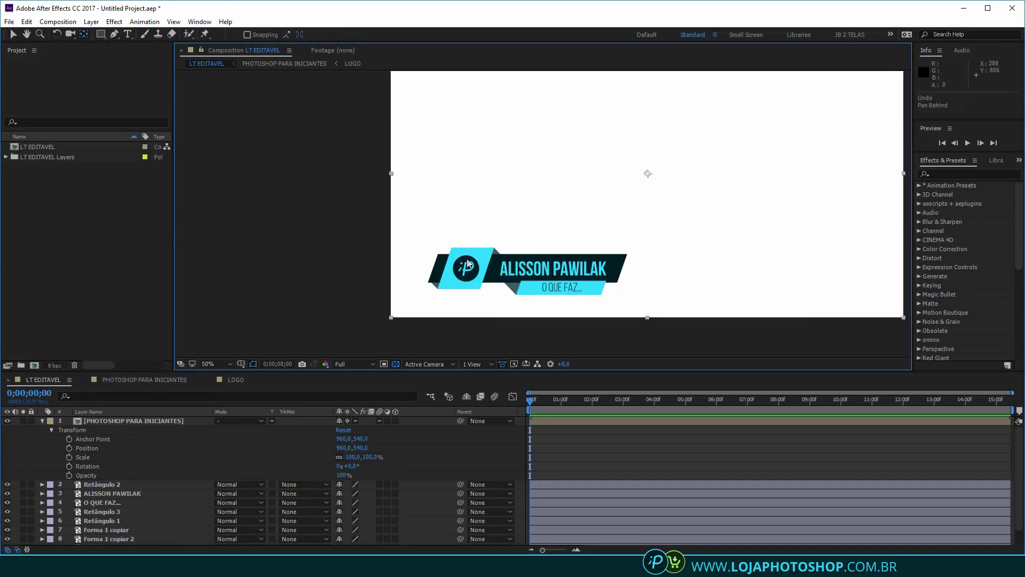
In the PHOTOSHOP PARA INICIANTES composition, move the LOGO layer's anchor point to the logo's centre, disabling Collapse Transformations only while moving it
{"action": "left_click", "coordinate": [137, 422]}
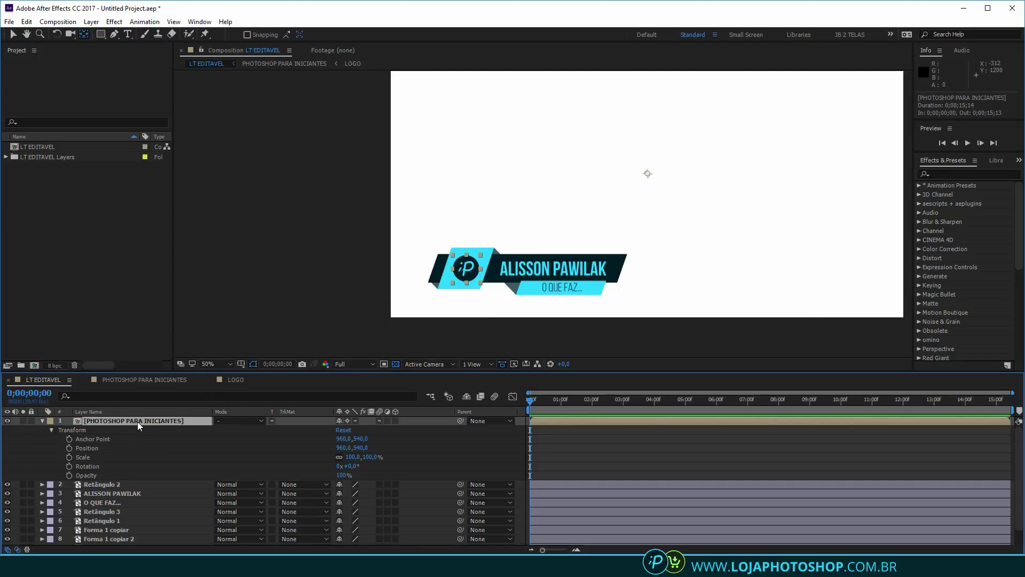
{"action": "double_click", "coordinate": [107, 422]}
{"action": "left_click", "coordinate": [347, 420]}
{"action": "key", "text": "y"}
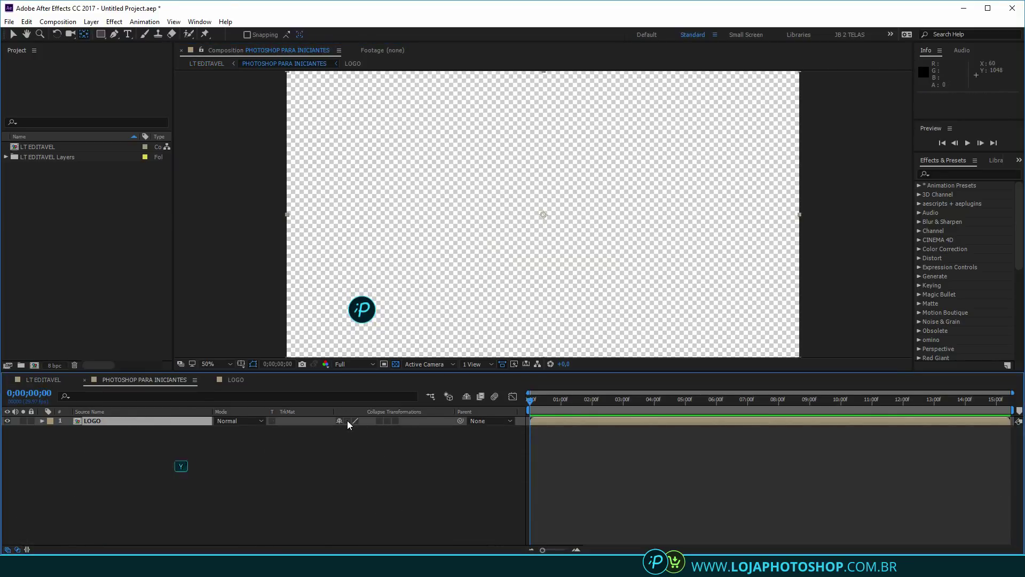
{"action": "left_click_drag", "start_coordinate": [543, 215], "coordinate": [361, 311]}
{"action": "left_click", "coordinate": [346, 421]}
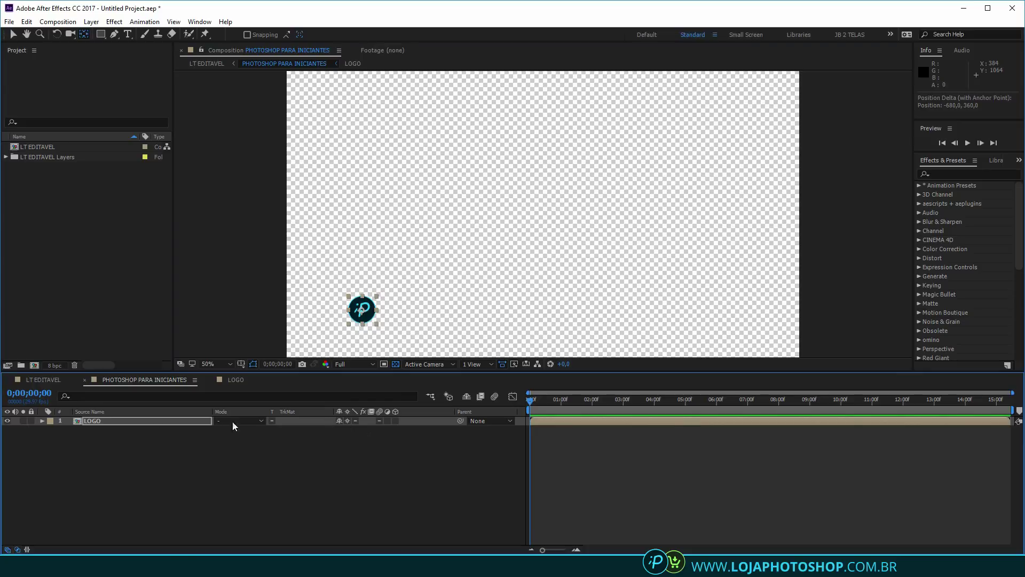
Back in LT EDITAVEL, disable Collapse Transformations on the PHOTOSHOP PARA INICIANTES layer and move its anchor point to the logo's centre, about 280, 900
{"action": "left_click", "coordinate": [46, 379]}
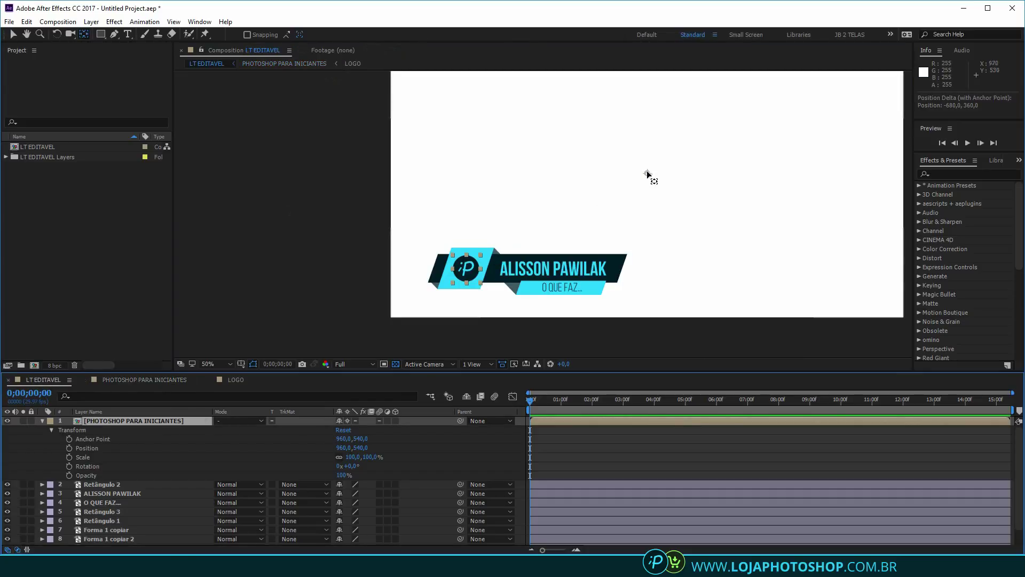
{"action": "left_click", "coordinate": [347, 421]}
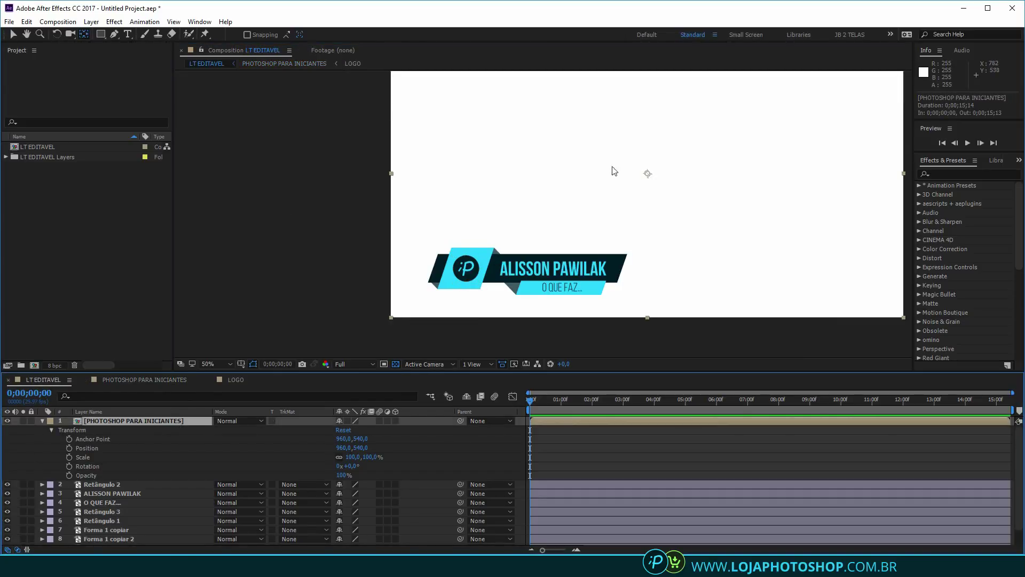
{"action": "key", "text": "y"}
{"action": "left_click_drag", "start_coordinate": [644, 175], "coordinate": [466, 269]}
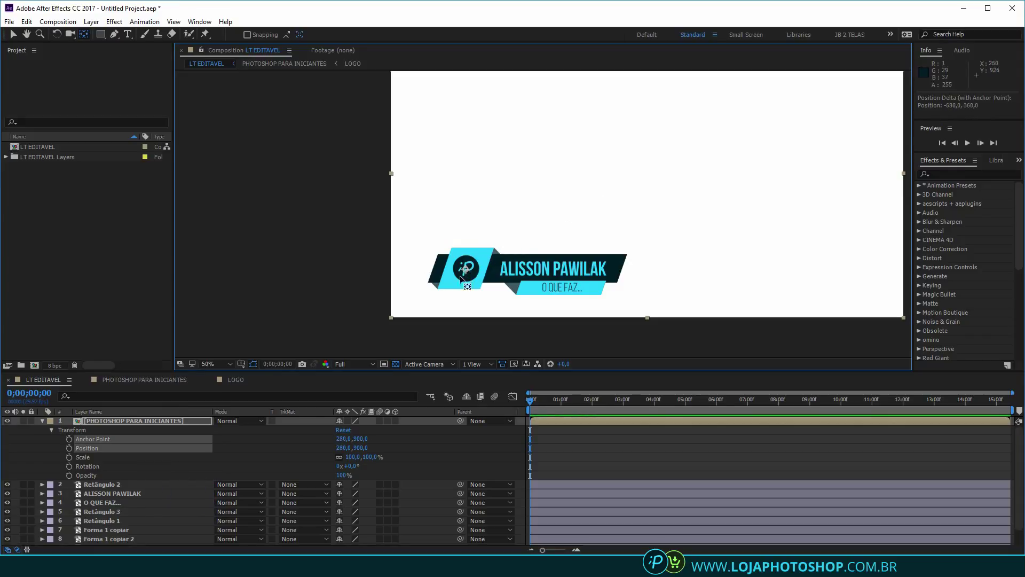
Test rotating and repositioning the logo layer around its new anchor point, undoing both changes
{"action": "left_click", "coordinate": [182, 423]}
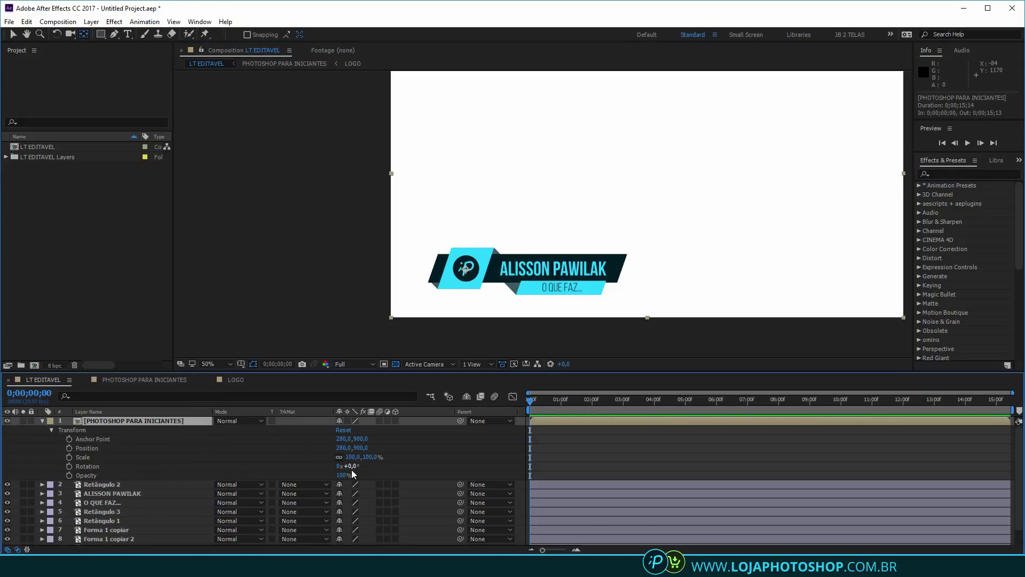
{"action": "left_click_drag", "start_coordinate": [351, 470], "coordinate": [340, 450]}
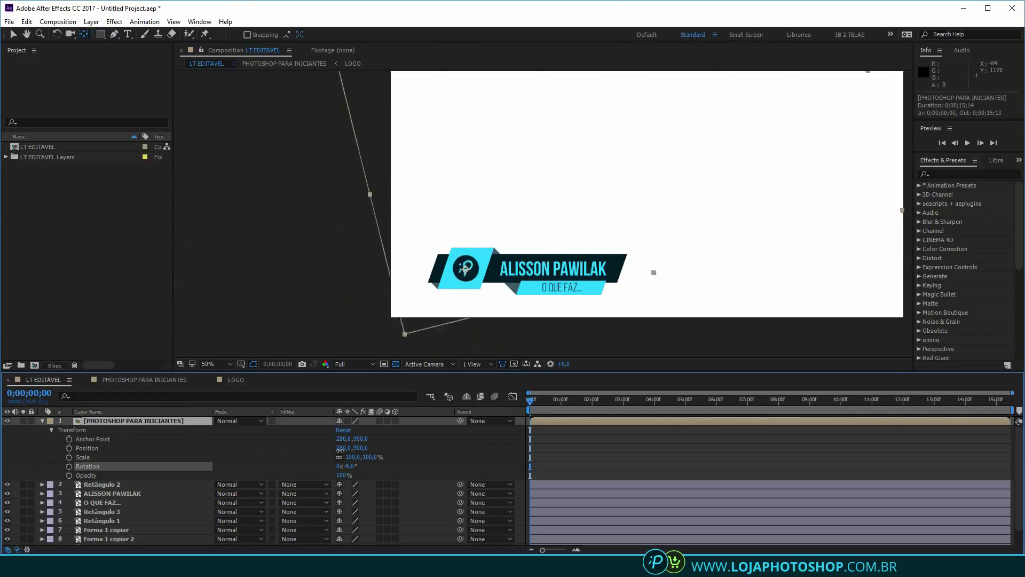
{"action": "key", "text": "ctrl+z"}
{"action": "key", "text": "v"}
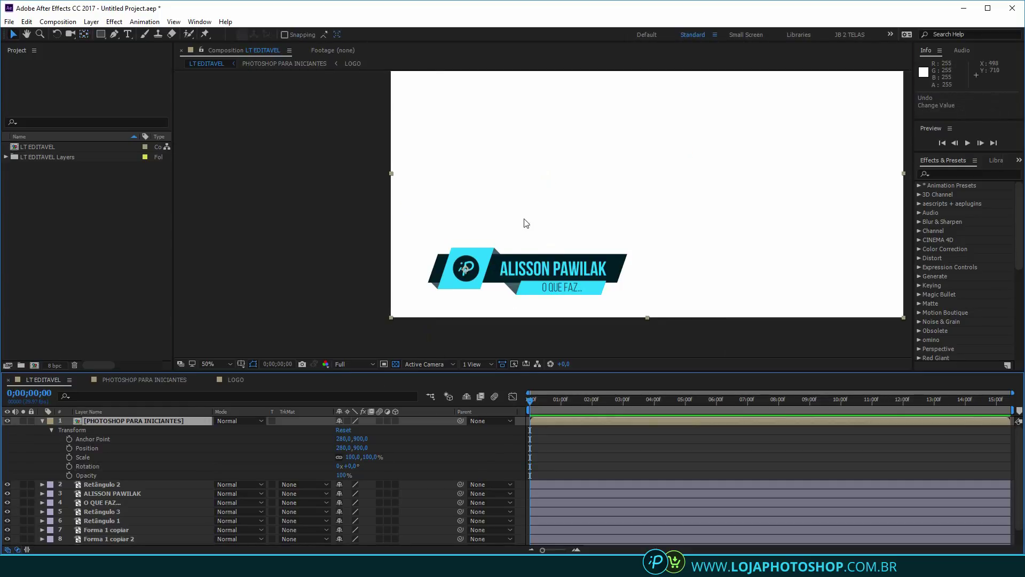
{"action": "left_click_drag", "start_coordinate": [526, 223], "coordinate": [522, 189]}
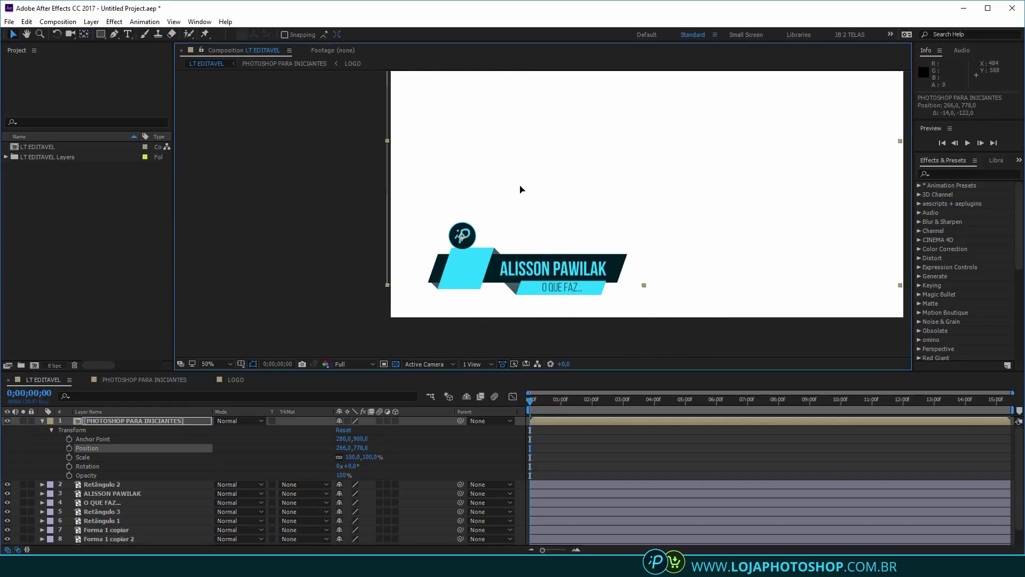
{"action": "key", "text": "ctrl+z"}
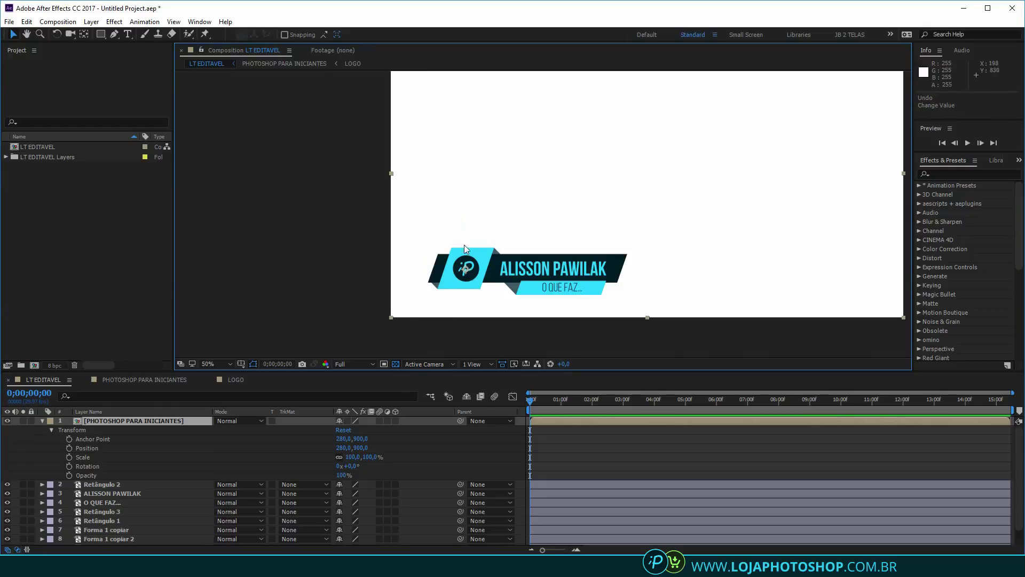
Re-enable Collapse Transformations on the PHOTOSHOP PARA INICIANTES layer and test a small shift of the logo, undoing it
{"action": "left_click", "coordinate": [347, 419]}
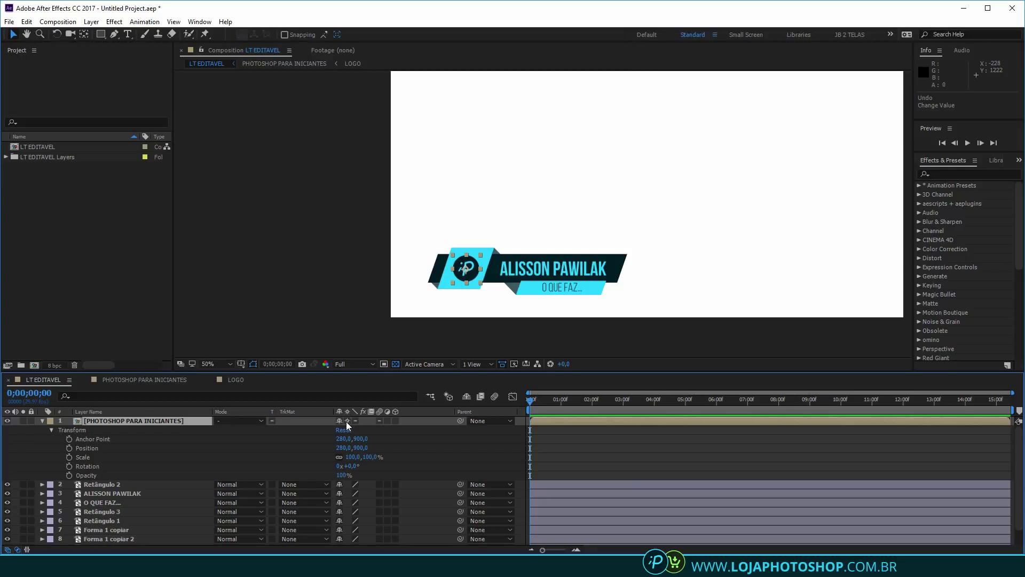
{"action": "left_click", "coordinate": [162, 421]}
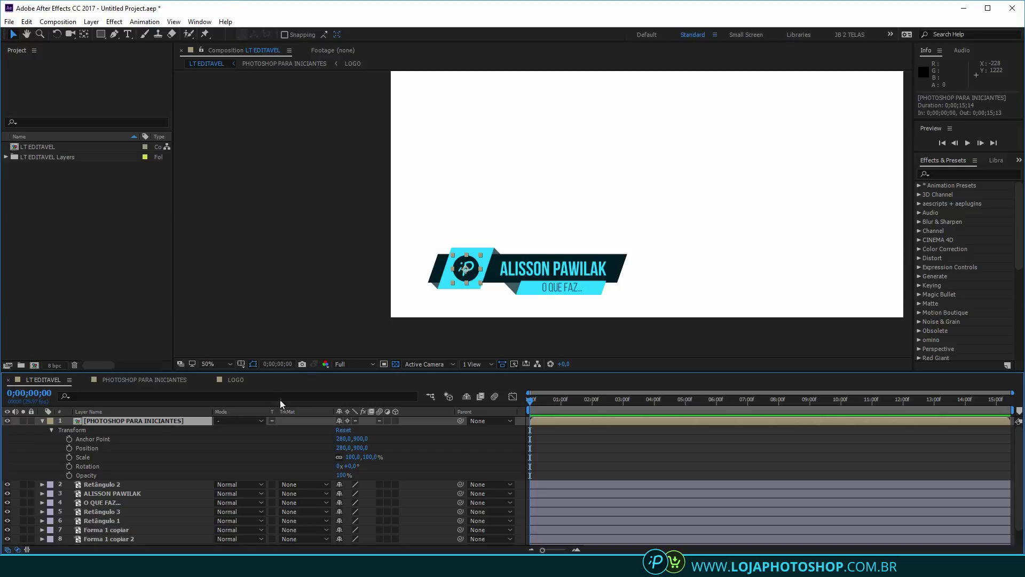
{"action": "left_click_drag", "start_coordinate": [466, 268], "coordinate": [478, 269]}
{"action": "key", "text": "ctrl+z"}
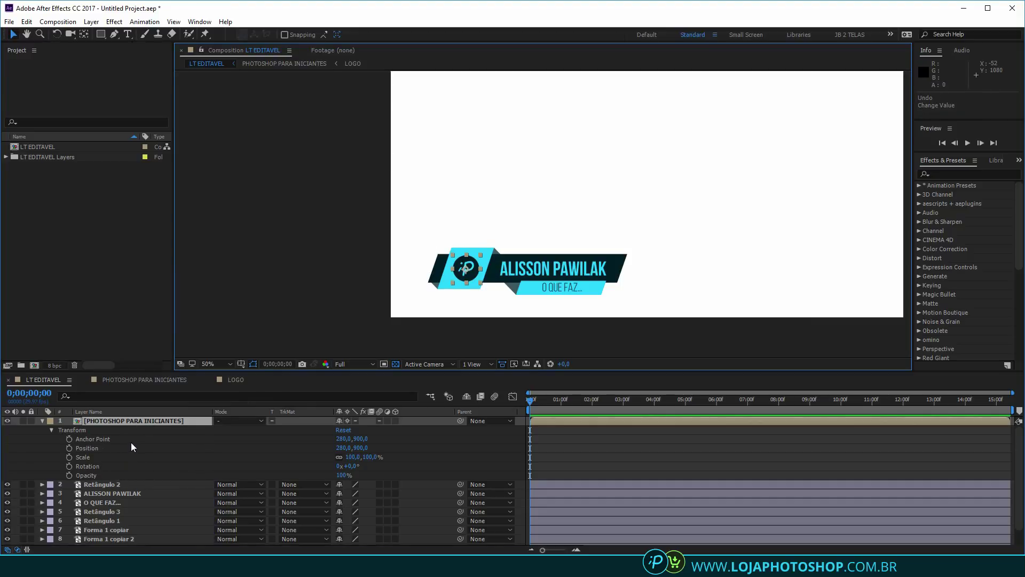
Switch the layer list to source names, try a Scale change on the logo layer, undo it and point out Opacity
{"action": "left_click", "coordinate": [89, 411]}
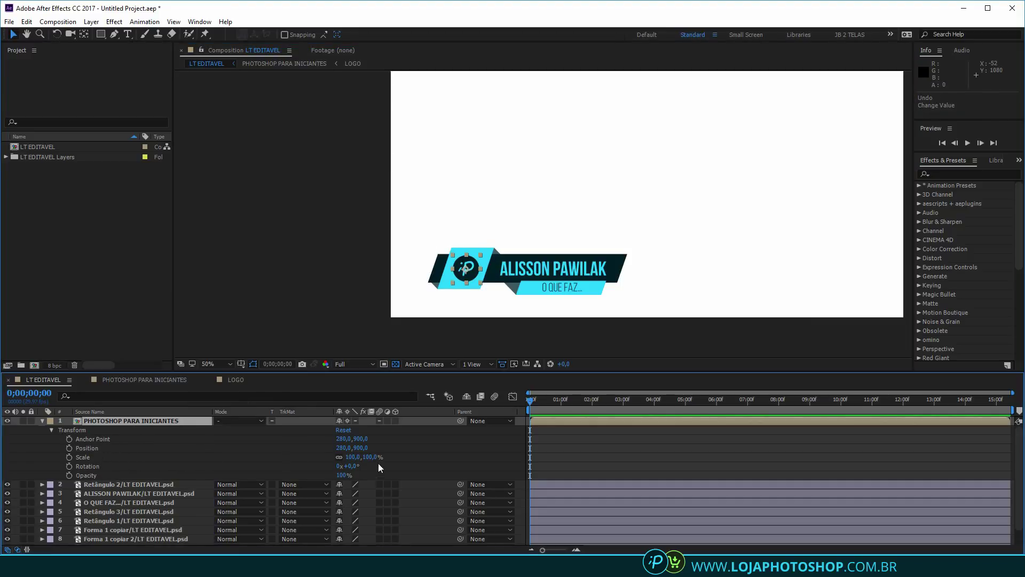
{"action": "left_click_drag", "start_coordinate": [374, 457], "coordinate": [392, 461]}
{"action": "key", "text": "ctrl+z"}
{"action": "left_click", "coordinate": [345, 476]}
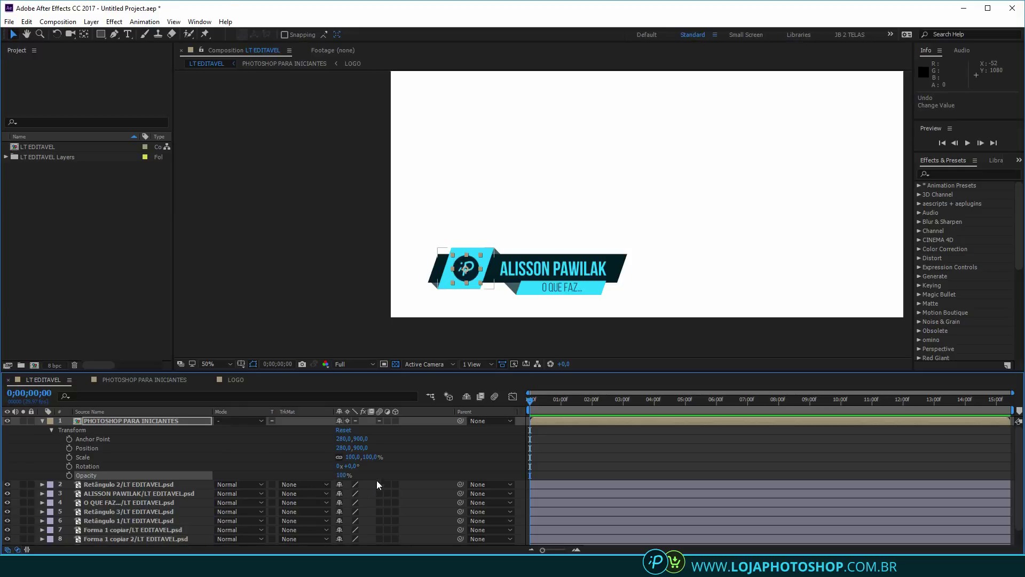
{"action": "left_click", "coordinate": [420, 472]}
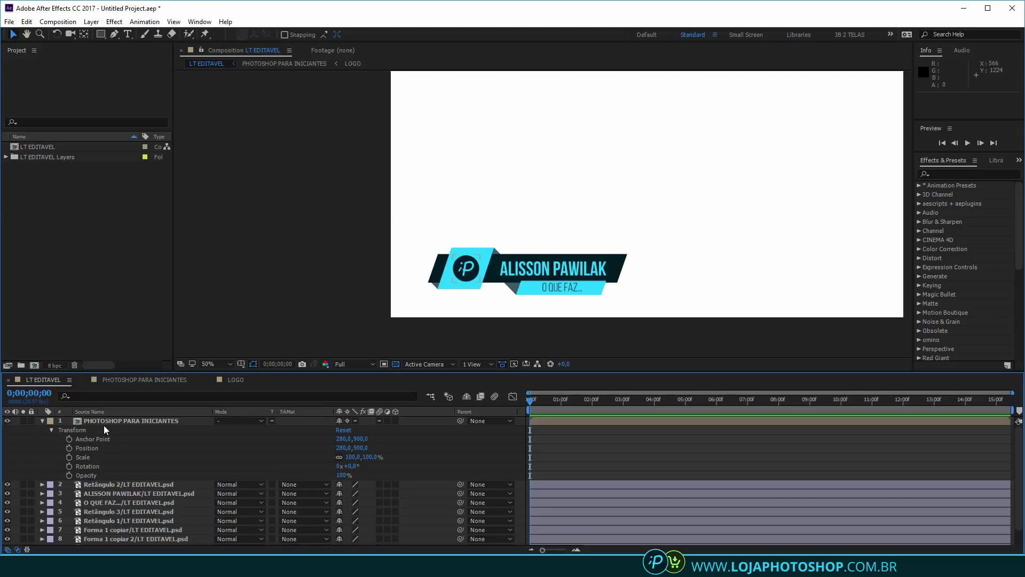
Start animating the logo layer's Position with a keyframe at 0;00;00;00
{"action": "left_click", "coordinate": [88, 433]}
{"action": "left_click", "coordinate": [84, 440]}
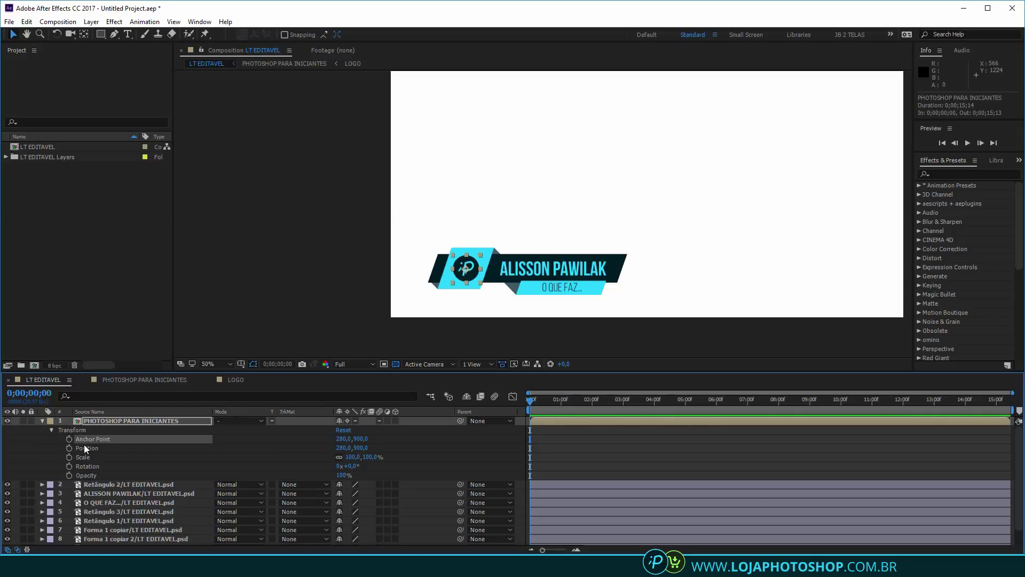
{"action": "left_click", "coordinate": [82, 450]}
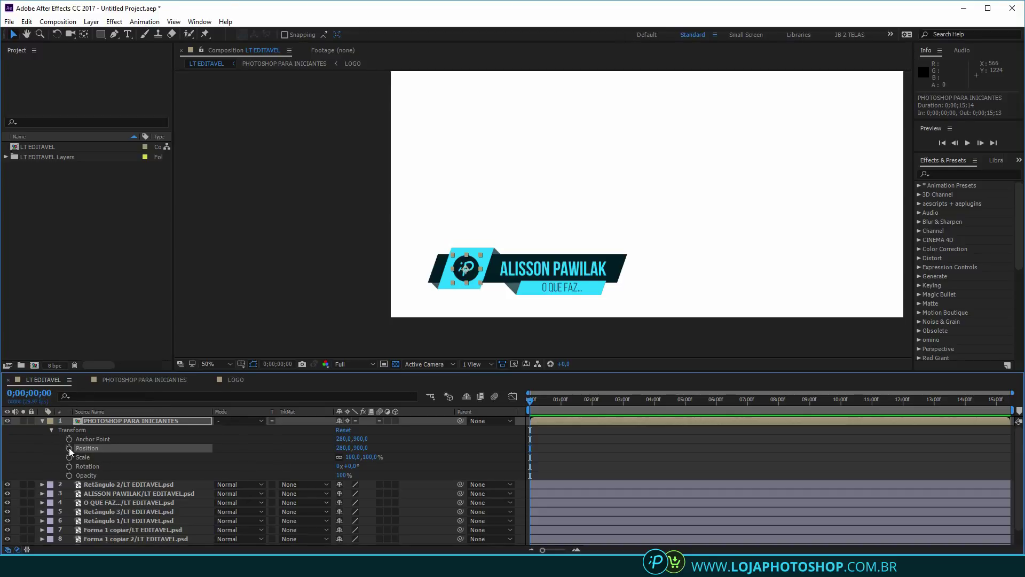
{"action": "mouse_move", "coordinate": [540, 441]}
{"action": "left_mouse_down"}
{"action": "mouse_move", "coordinate": [516, 456]}
{"action": "mouse_move", "coordinate": [537, 453]}
{"action": "left_mouse_up"}
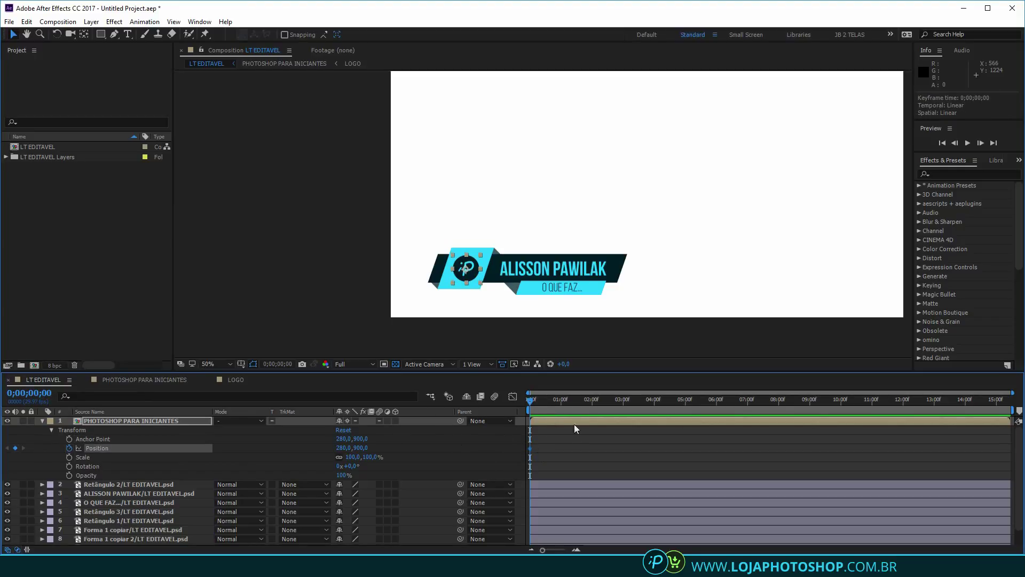
Go to 0;00;01;00 and add a second Position keyframe for the logo layer
{"action": "left_click_drag", "start_coordinate": [556, 401], "coordinate": [561, 406]}
{"action": "left_click", "coordinate": [15, 447]}
{"action": "left_click", "coordinate": [60, 448]}
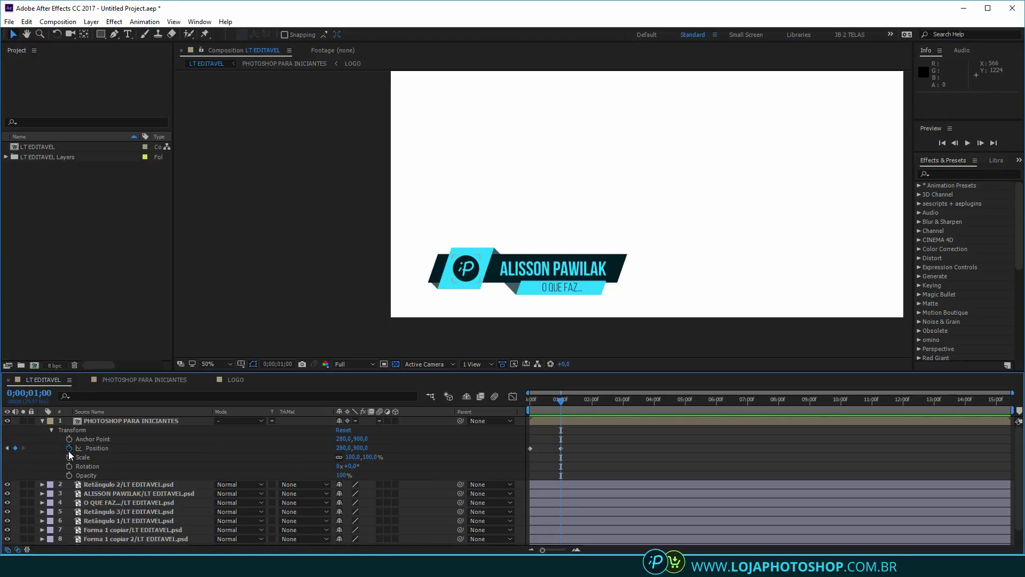
Examine the logo layer's two Position keyframes in the timeline and its keyframe controls
{"action": "left_click", "coordinate": [93, 448]}
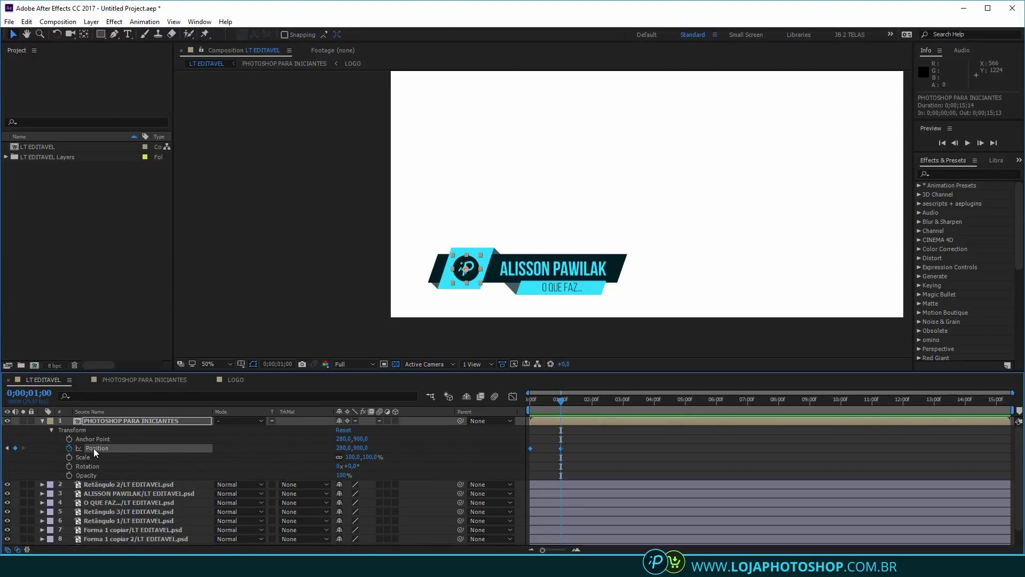
{"action": "left_click", "coordinate": [458, 435]}
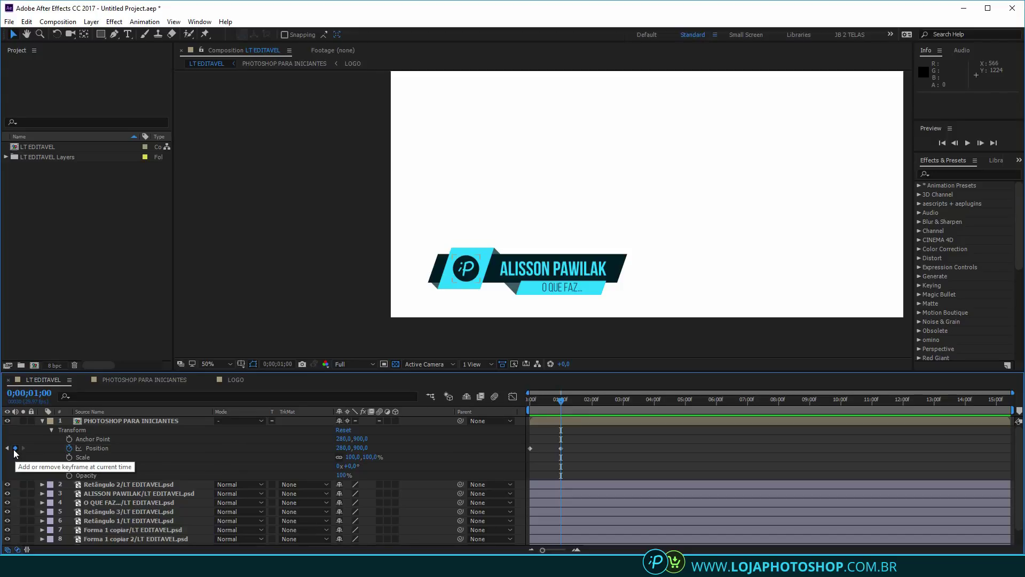
{"action": "left_click_drag", "start_coordinate": [544, 452], "coordinate": [522, 455]}
{"action": "left_click", "coordinate": [543, 458]}
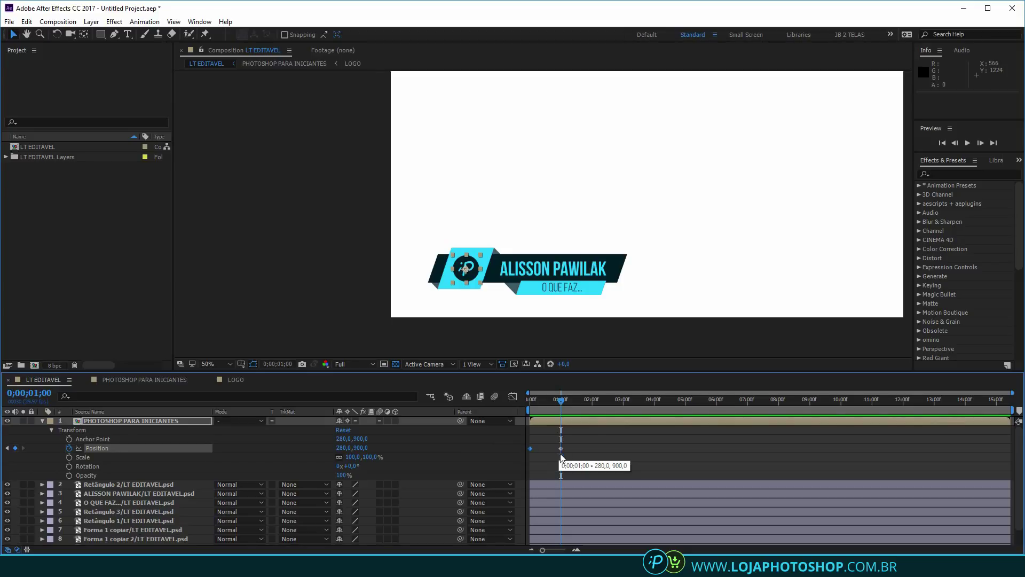
{"action": "left_click", "coordinate": [374, 436]}
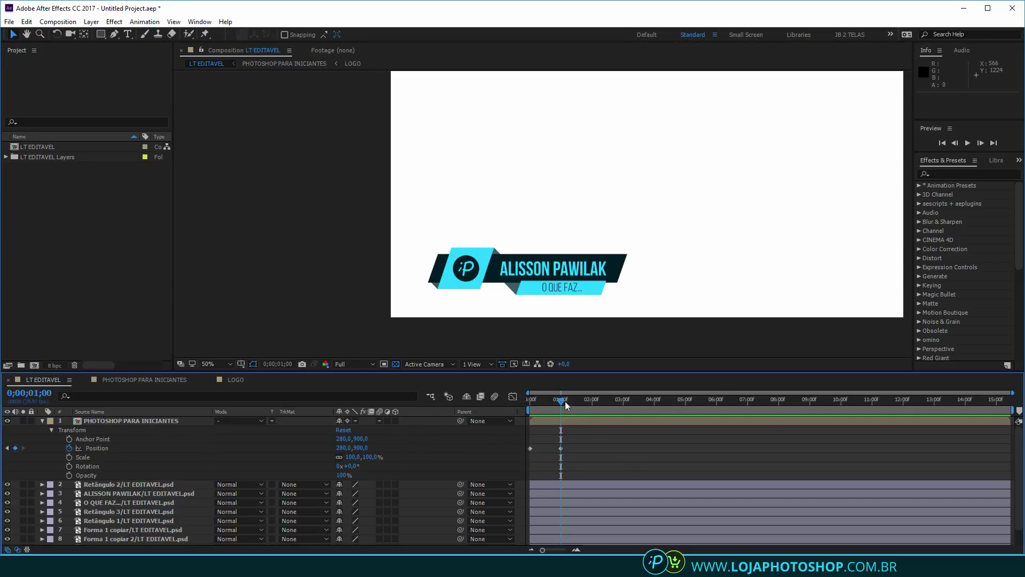
Delete the Position keyframe at 0;00;01;00 and move the logo there to the frame's upper right, about 1502, 462, to keyframe it again
{"action": "left_click_drag", "start_coordinate": [575, 441], "coordinate": [543, 461]}
{"action": "key", "text": "Delete"}
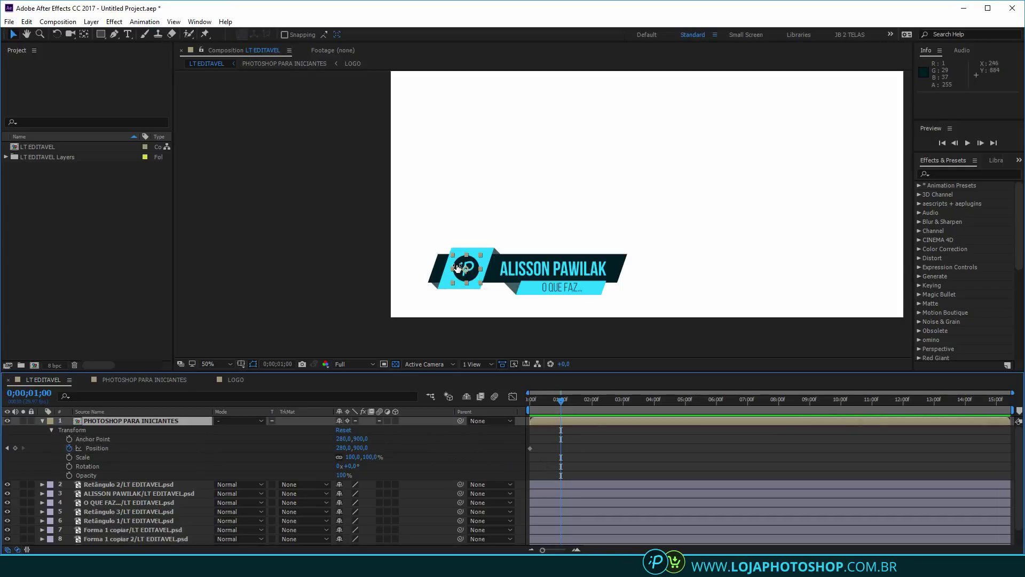
{"action": "left_click_drag", "start_coordinate": [477, 258], "coordinate": [807, 139]}
Highlight the new keyframe at one second and play the logo's movement from the beginning of the composition
{"action": "left_click_drag", "start_coordinate": [582, 442], "coordinate": [547, 459]}
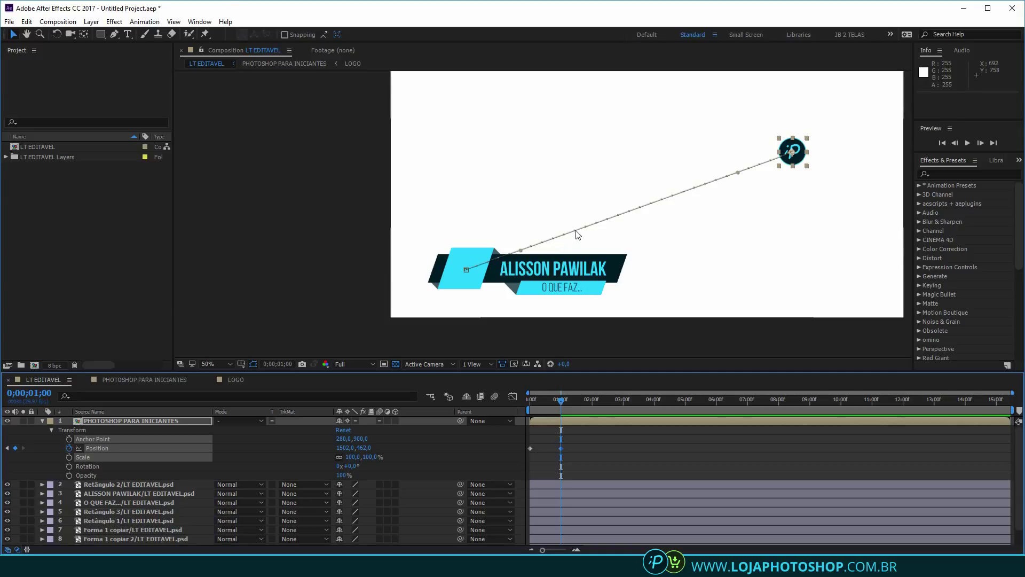
{"action": "left_click_drag", "start_coordinate": [568, 399], "coordinate": [530, 399]}
{"action": "key", "text": "space"}
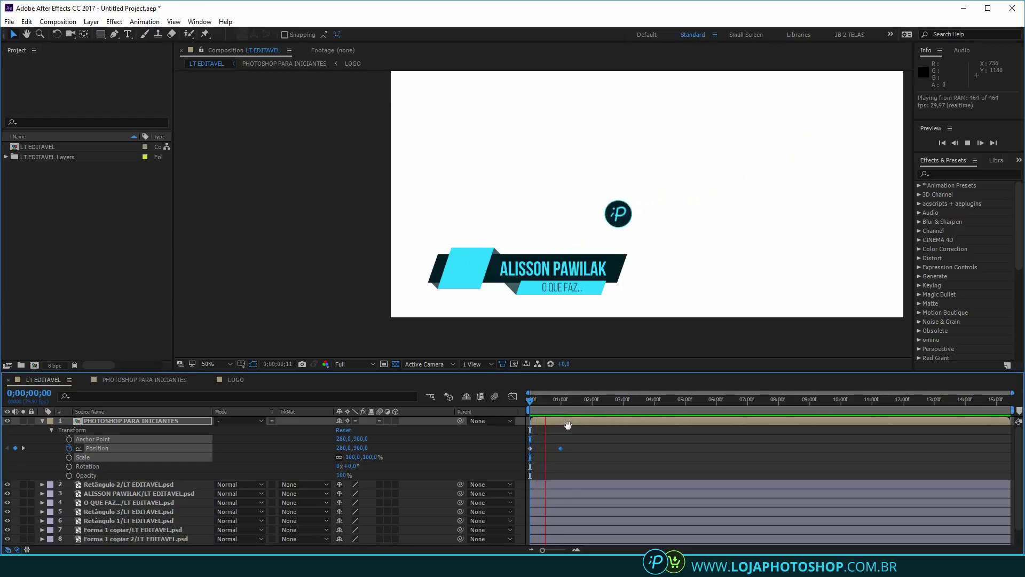
Replay the logo's movement from the start of the composition, and return the playhead to the beginning
{"action": "key", "text": "space"}
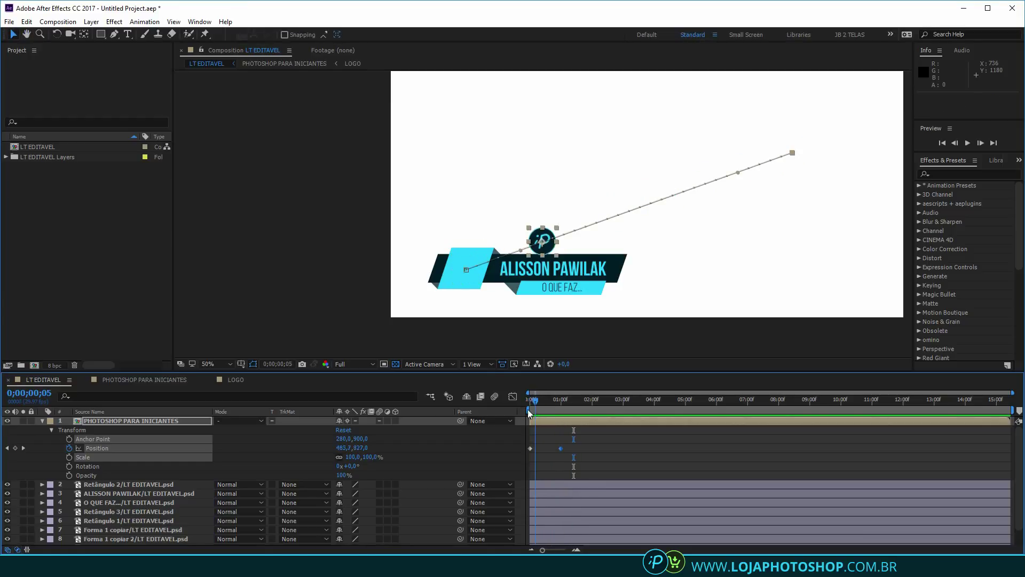
{"action": "left_click_drag", "start_coordinate": [533, 402], "coordinate": [518, 418]}
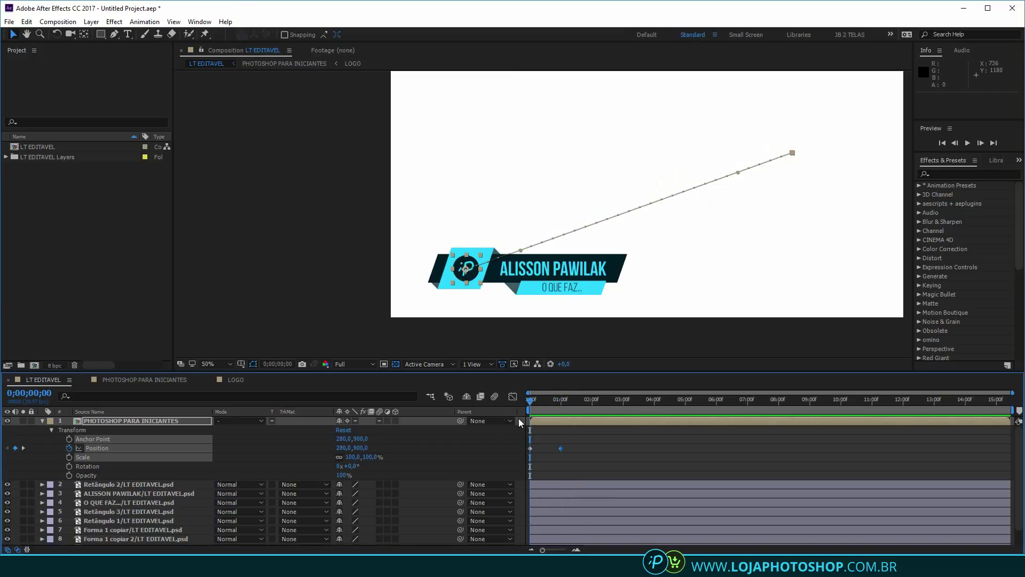
{"action": "key", "text": "space"}
{"action": "key", "text": "space"}
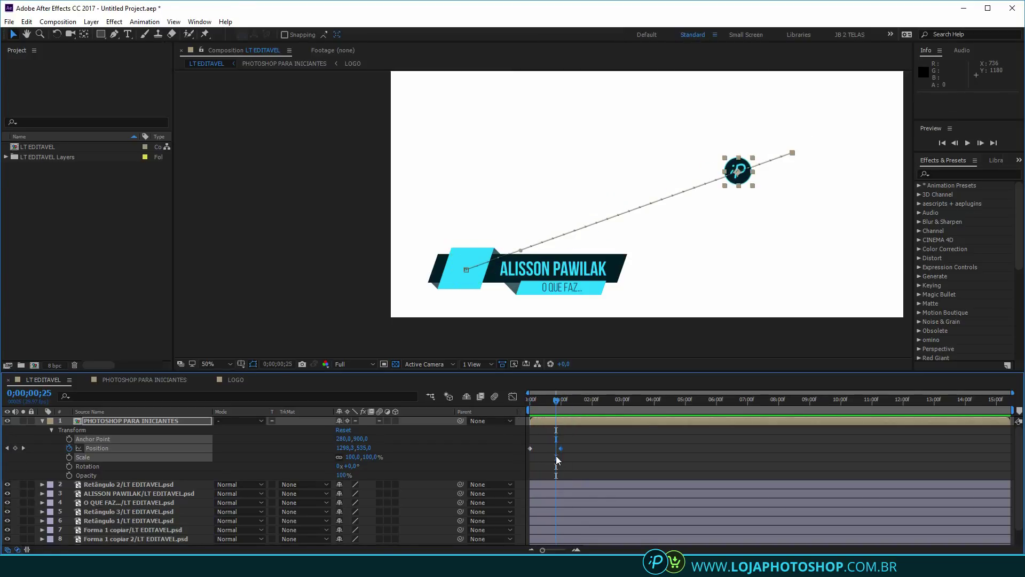
{"action": "left_click_drag", "start_coordinate": [553, 401], "coordinate": [518, 410]}
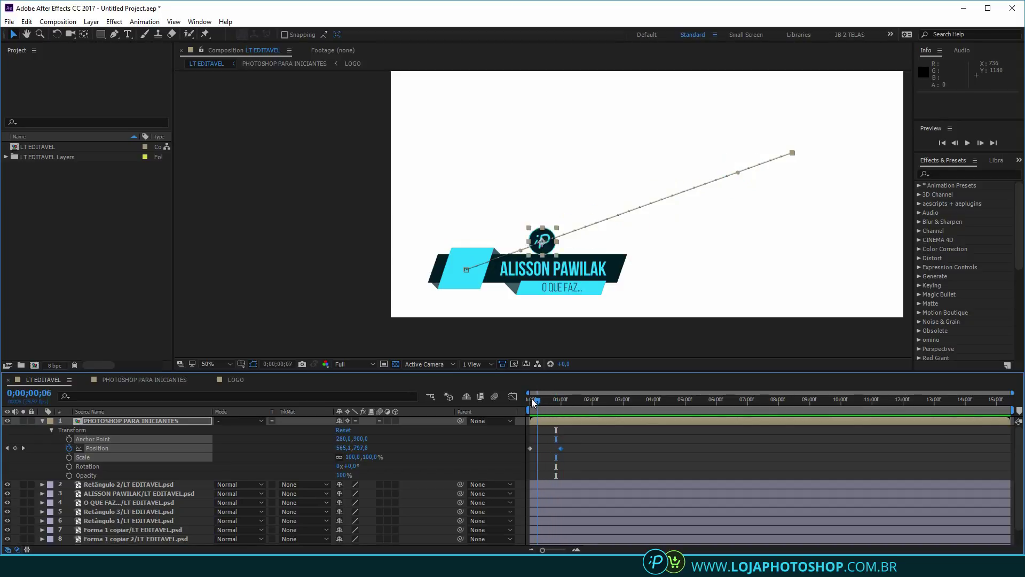
Highlight the logo's two Position keyframes and scrub between them to preview the movement, ending back at 0;00;00;00
{"action": "left_click_drag", "start_coordinate": [593, 445], "coordinate": [538, 457]}
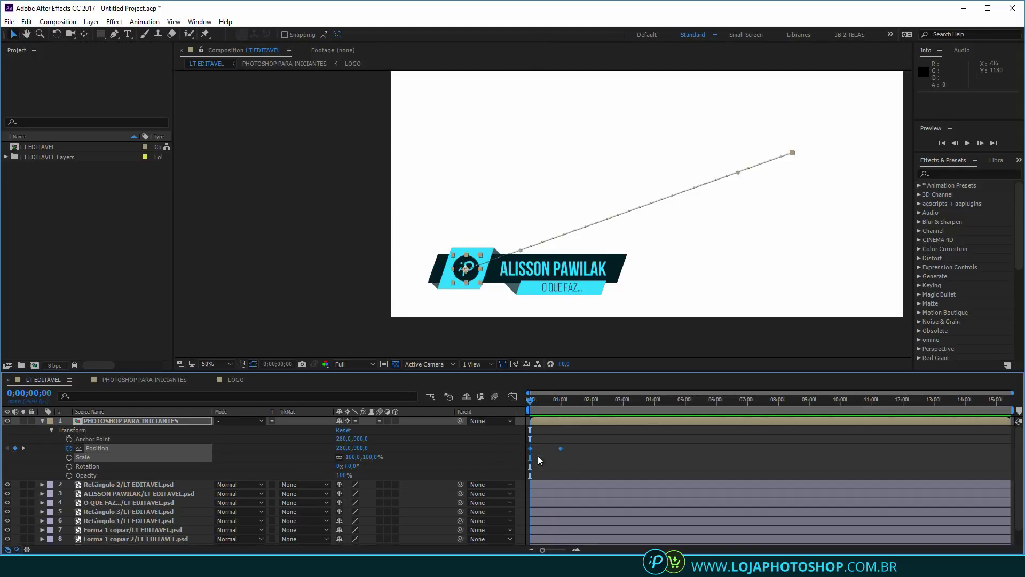
{"action": "left_click", "coordinate": [562, 451]}
{"action": "left_click_drag", "start_coordinate": [592, 438], "coordinate": [544, 462]}
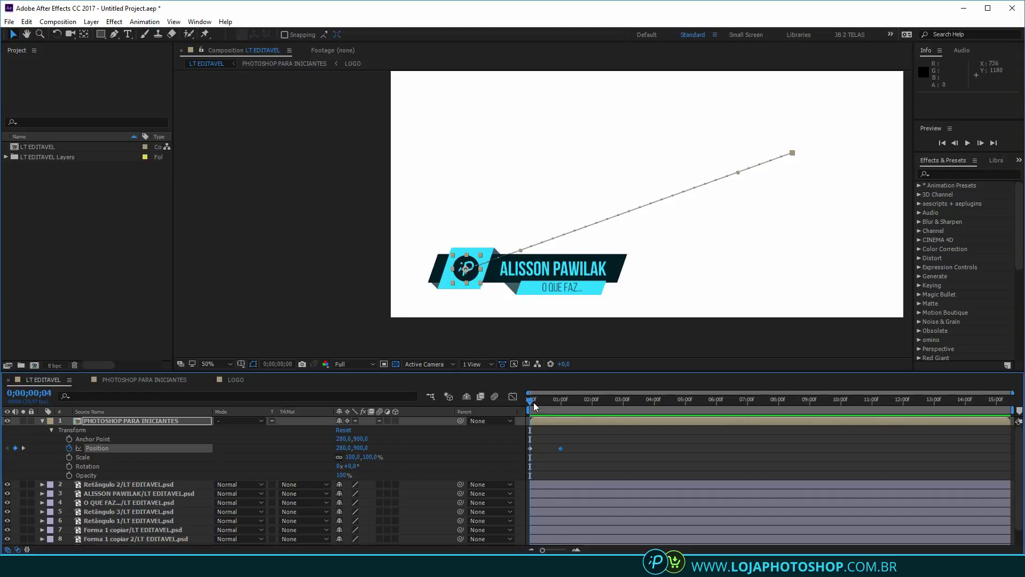
{"action": "left_click_drag", "start_coordinate": [535, 406], "coordinate": [546, 410]}
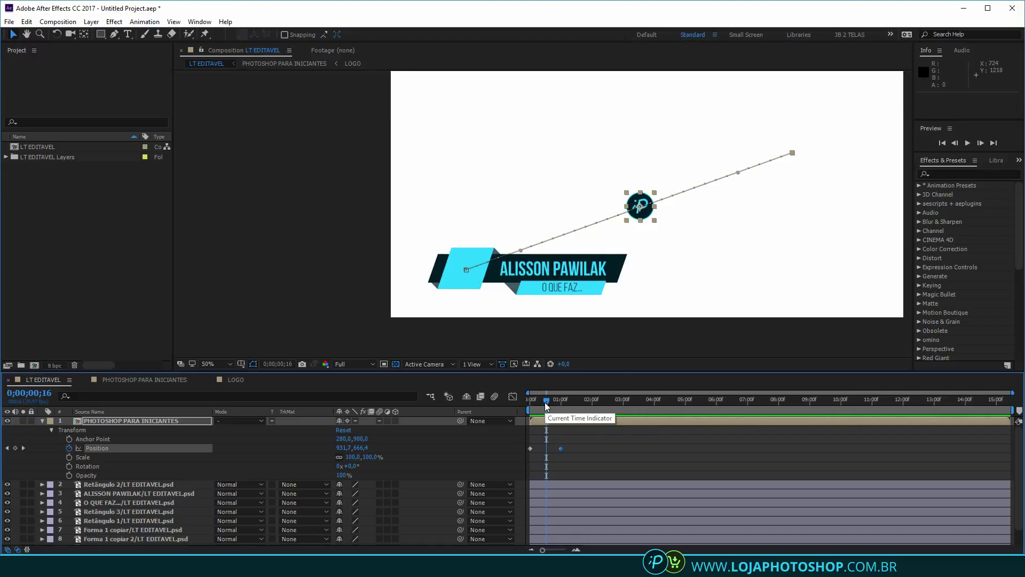
{"action": "left_click_drag", "start_coordinate": [540, 404], "coordinate": [549, 403]}
{"action": "left_click_drag", "start_coordinate": [559, 406], "coordinate": [530, 406]}
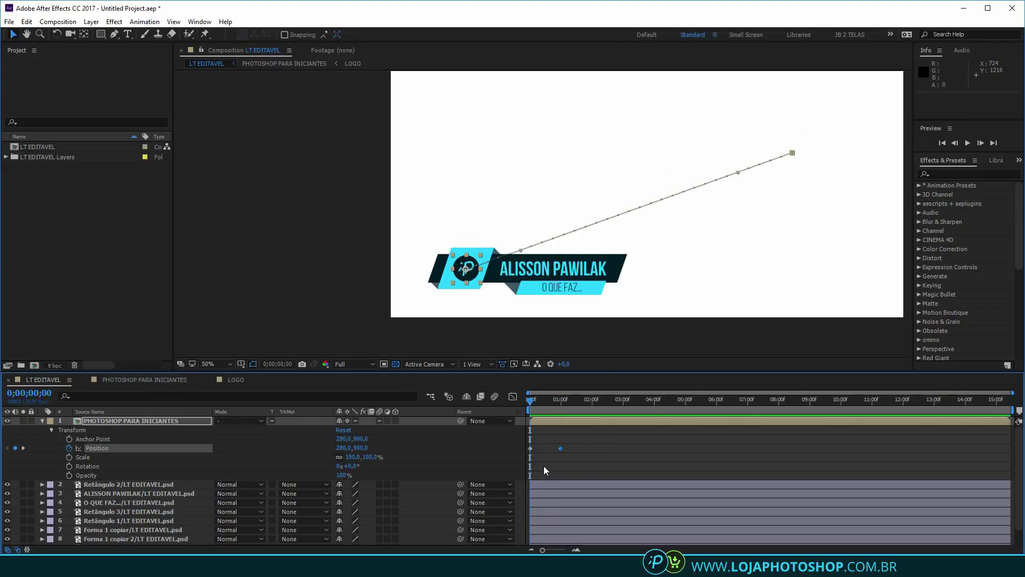
Delete both of the logo layer's Position keyframes and collapse the layer's properties
{"action": "left_click_drag", "start_coordinate": [544, 466], "coordinate": [495, 443]}
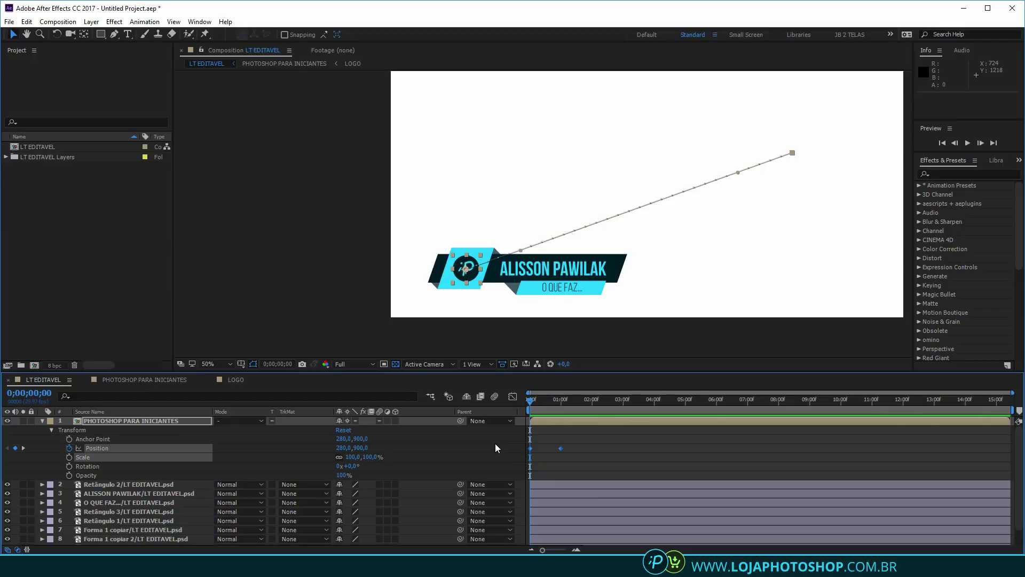
{"action": "key", "text": "Delete"}
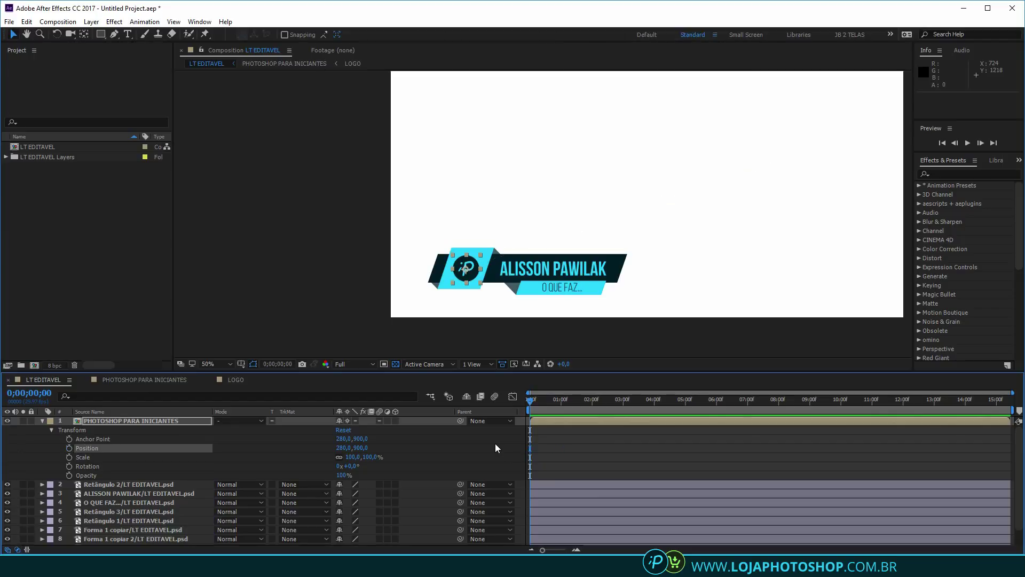
{"action": "left_click", "coordinate": [43, 421]}
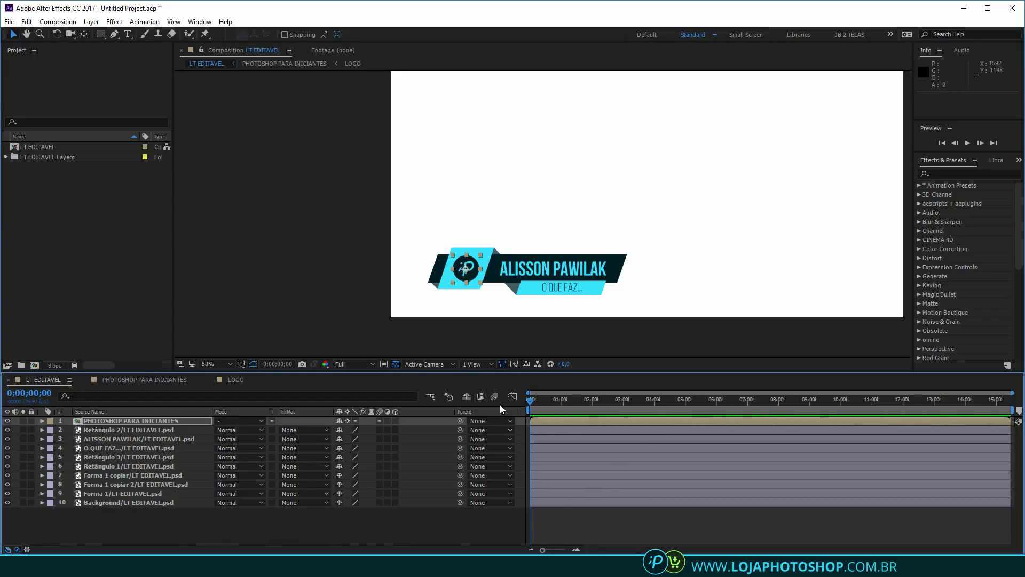
Examine the lower third's separate shapes up close, selecting the dark bar, cyan parallelogram, fold triangles and subtitle bar in turn
{"action": "left_click", "coordinate": [283, 277]}
{"action": "scroll", "coordinate": [529, 259], "scroll_direction": "up", "scroll_amount": 1}
{"action": "left_click_drag", "start_coordinate": [531, 260], "coordinate": [594, 158]}
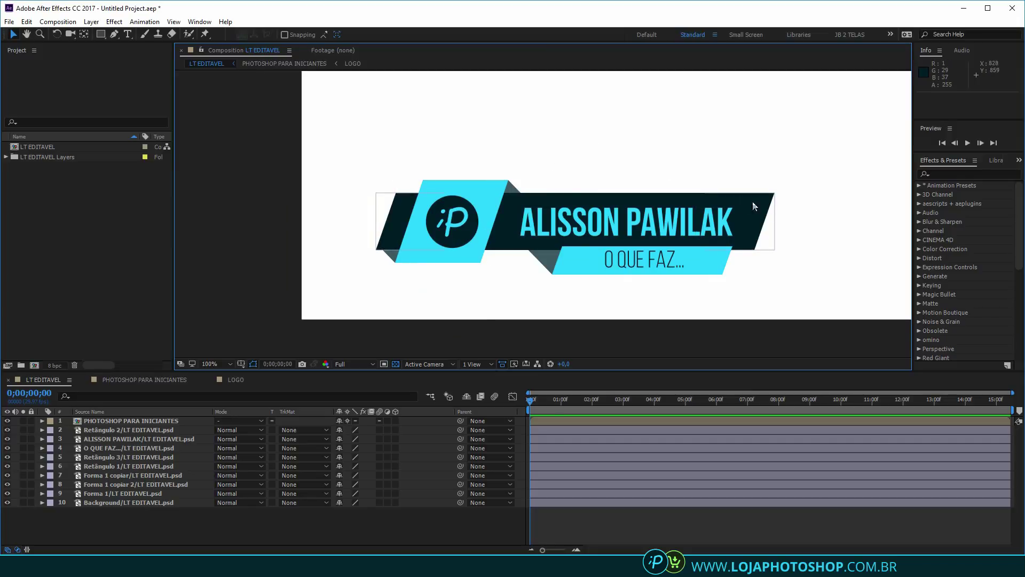
{"action": "left_click", "coordinate": [386, 222]}
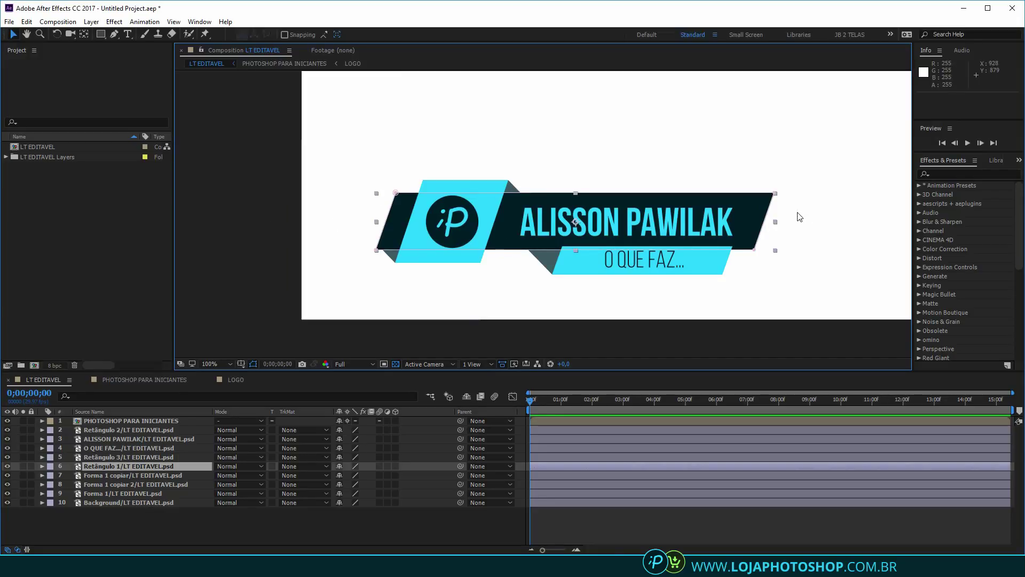
{"action": "left_click", "coordinate": [389, 258]}
{"action": "left_click", "coordinate": [443, 256]}
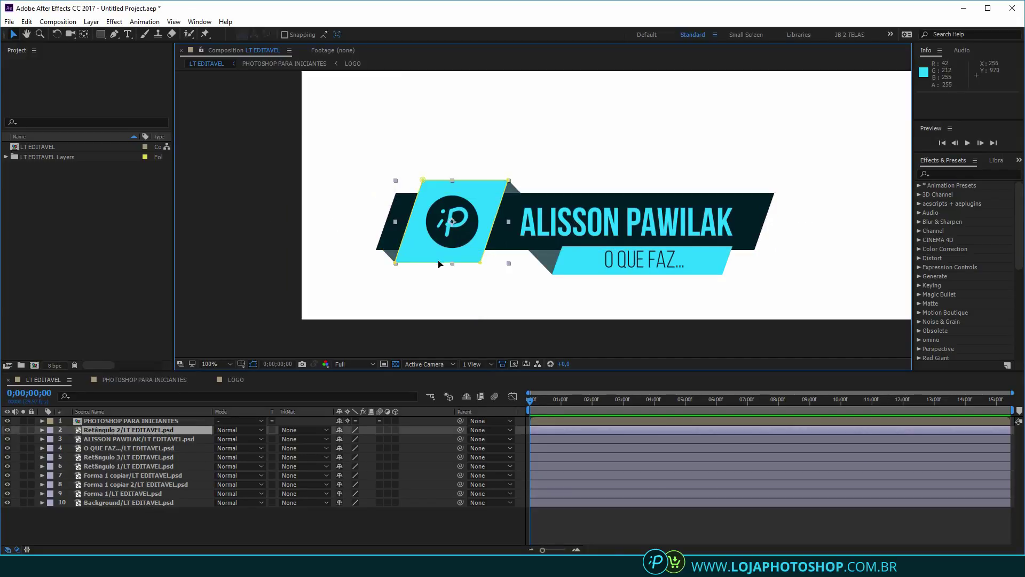
{"action": "left_click", "coordinate": [513, 188]}
{"action": "left_click", "coordinate": [555, 257]}
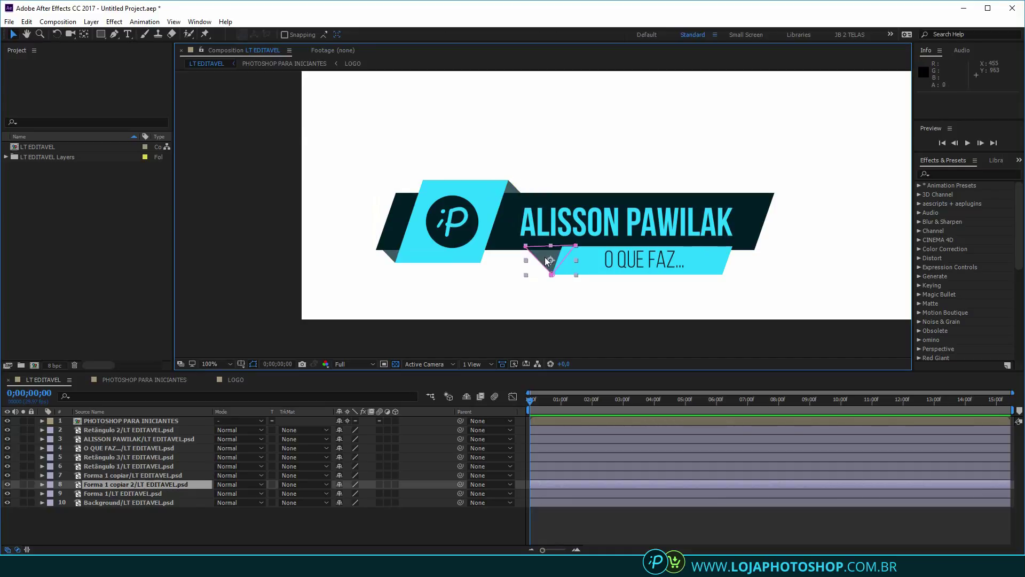
{"action": "left_click", "coordinate": [584, 264]}
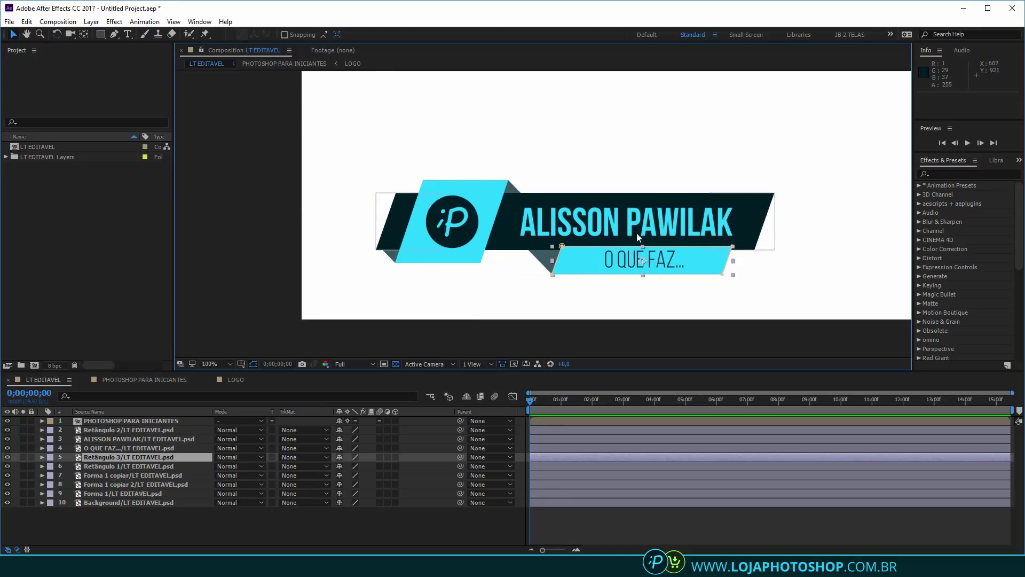
{"action": "left_click", "coordinate": [392, 214]}
{"action": "left_click", "coordinate": [250, 216]}
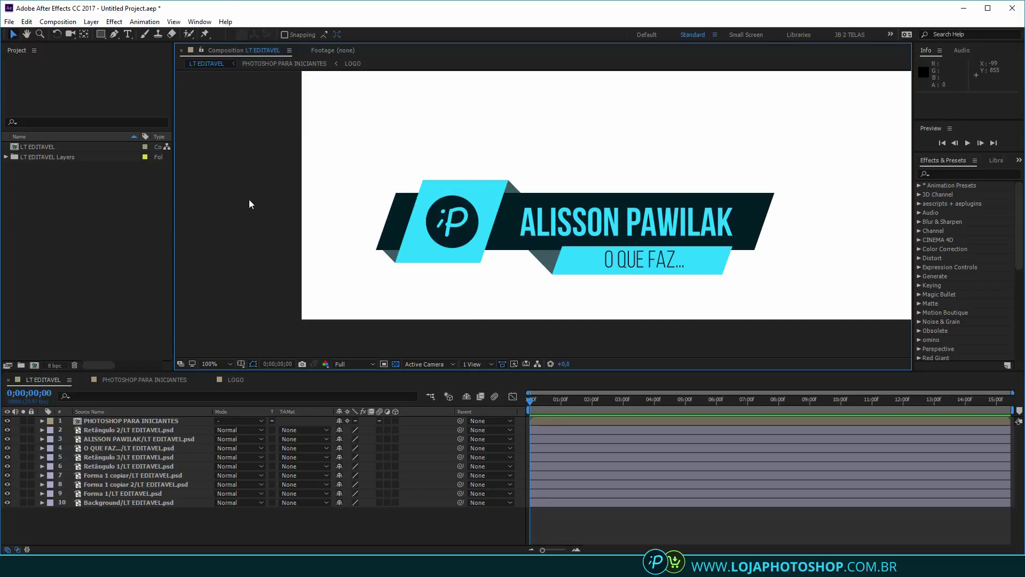
{"action": "scroll", "coordinate": [693, 164], "scroll_direction": "down", "scroll_amount": 2}
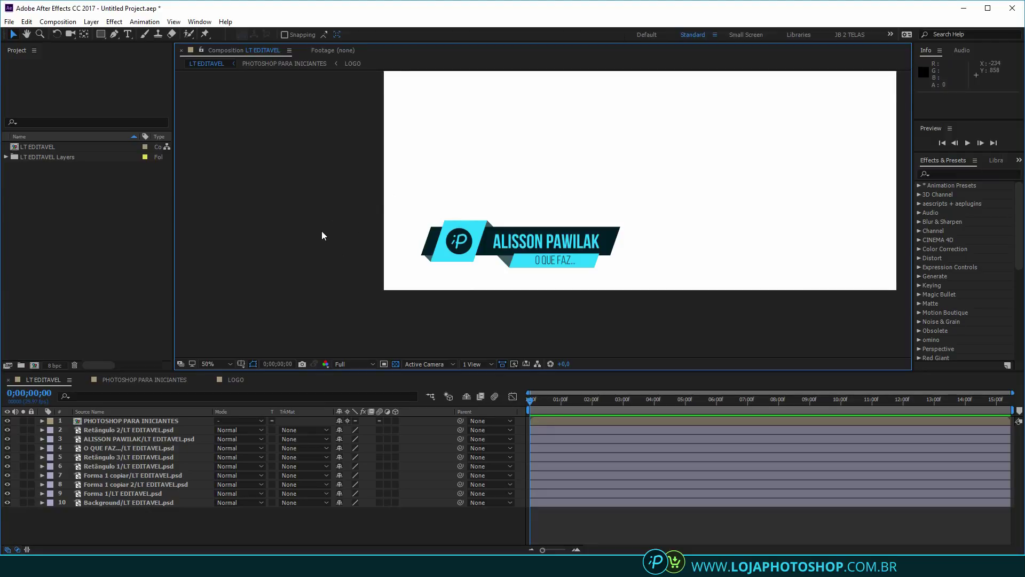
{"action": "left_click_drag", "start_coordinate": [304, 172], "coordinate": [284, 192]}
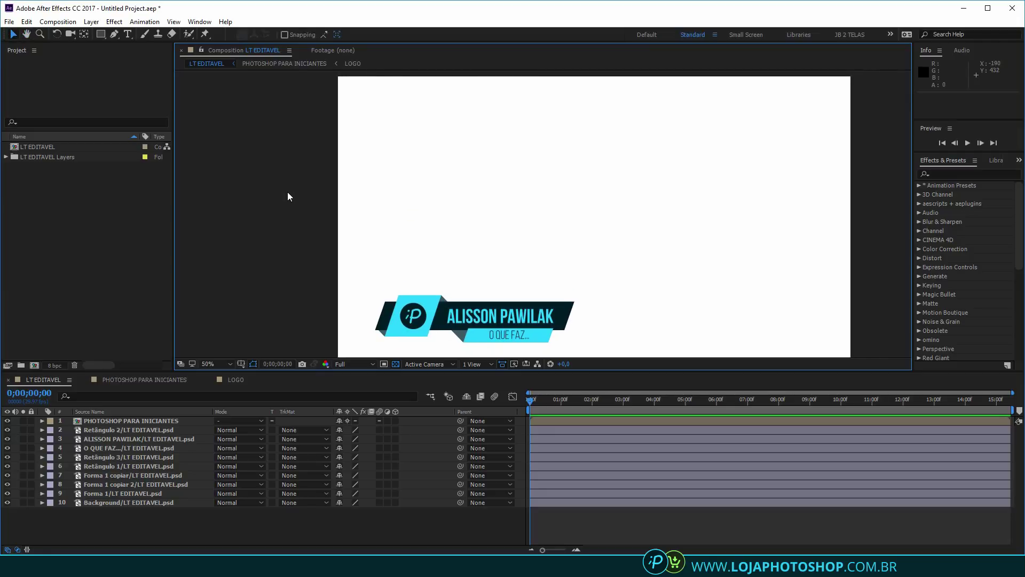
{"action": "left_click", "coordinate": [91, 22]}
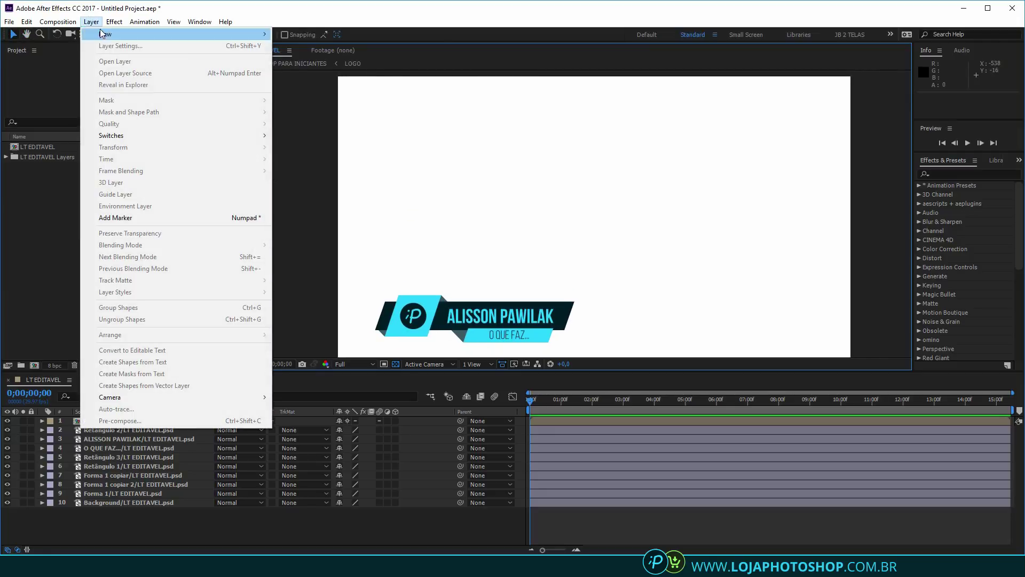
{"action": "left_click", "coordinate": [59, 276]}
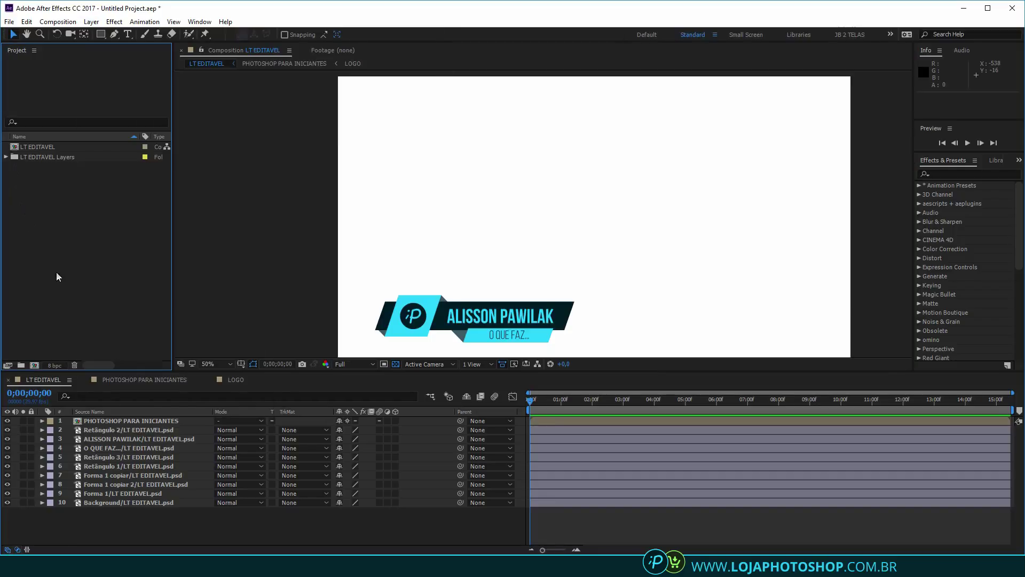
{"action": "left_click", "coordinate": [133, 524]}
{"action": "left_click_drag", "start_coordinate": [158, 514], "coordinate": [130, 419]}
{"action": "left_click", "coordinate": [152, 514]}
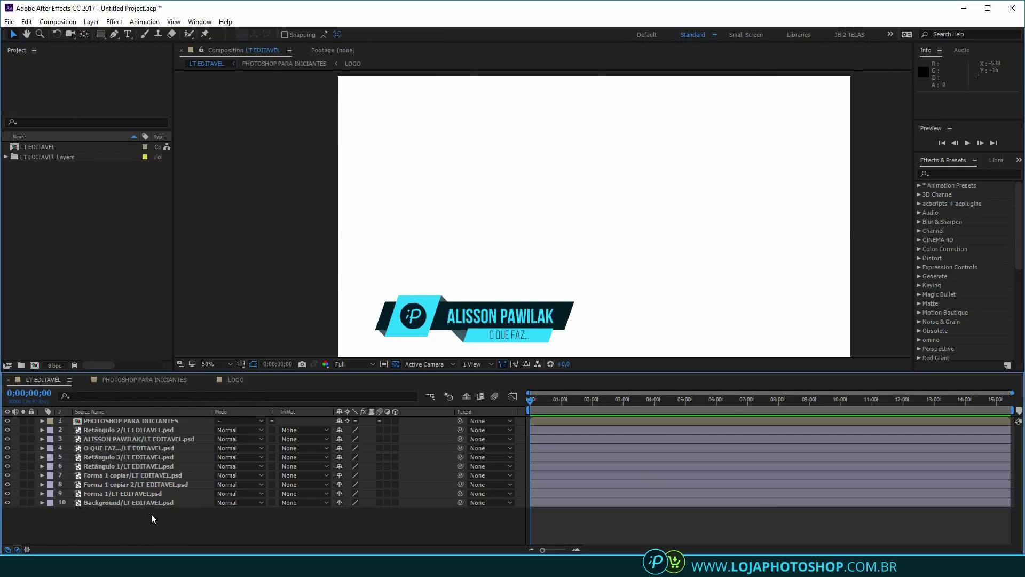
{"action": "left_click", "coordinate": [137, 531]}
Create a new black solid layer in the LT EDITAVEL composition with the default name and size
{"action": "right_click", "coordinate": [135, 518]}
{"action": "mouse_move", "coordinate": [208, 404]}
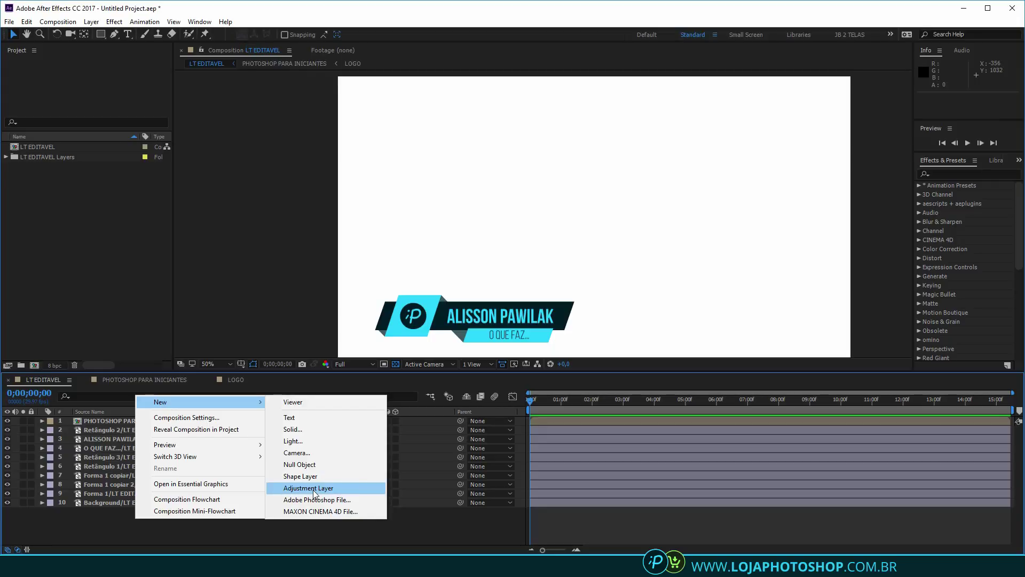
{"action": "left_click", "coordinate": [293, 430]}
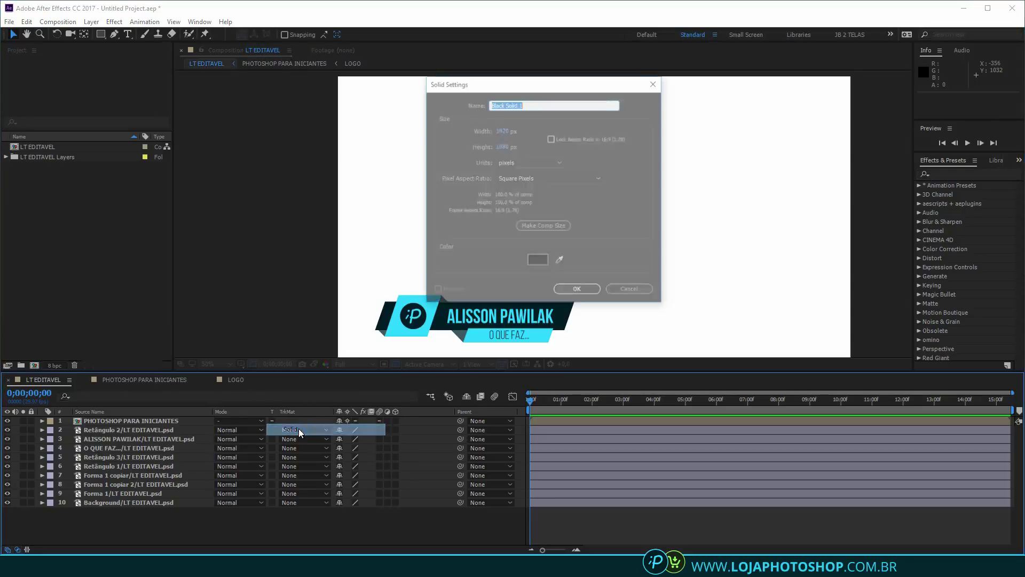
{"action": "key", "text": "Return"}
Expand the black solid's properties, and switch to Photoshop to look at its add layer mask command for comparison
{"action": "left_click", "coordinate": [102, 34]}
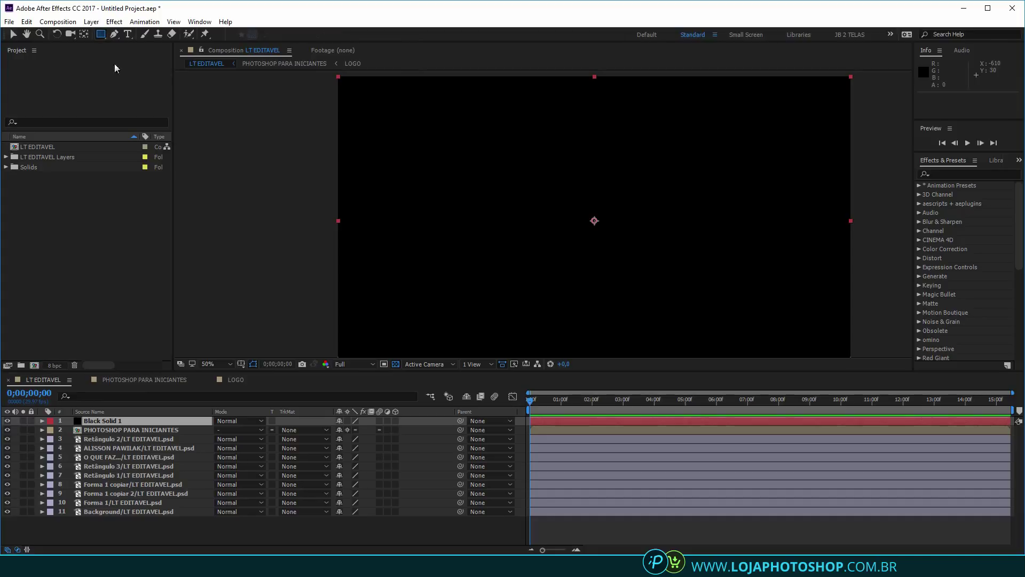
{"action": "left_click", "coordinate": [42, 420]}
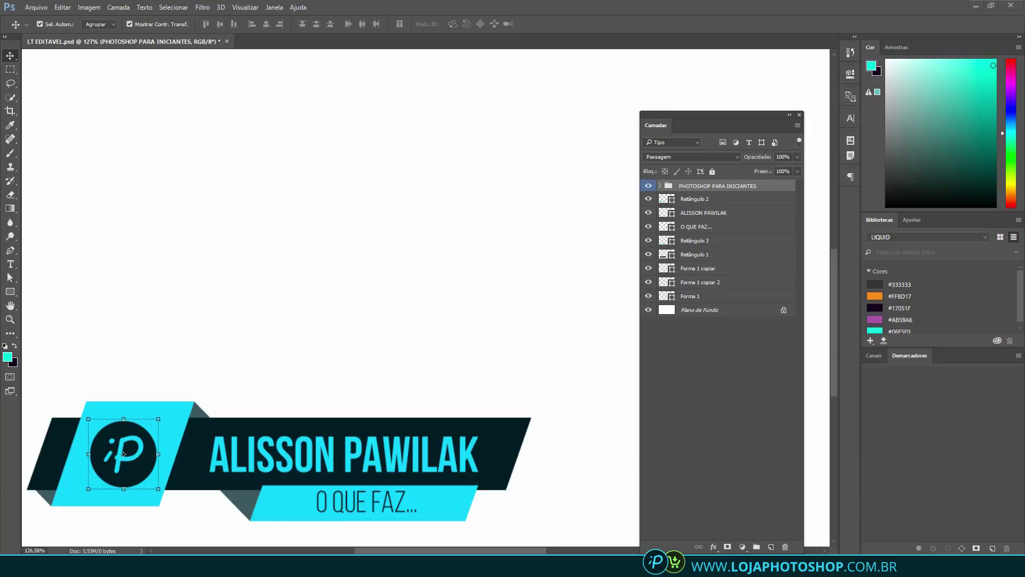
{"action": "left_click", "coordinate": [727, 546]}
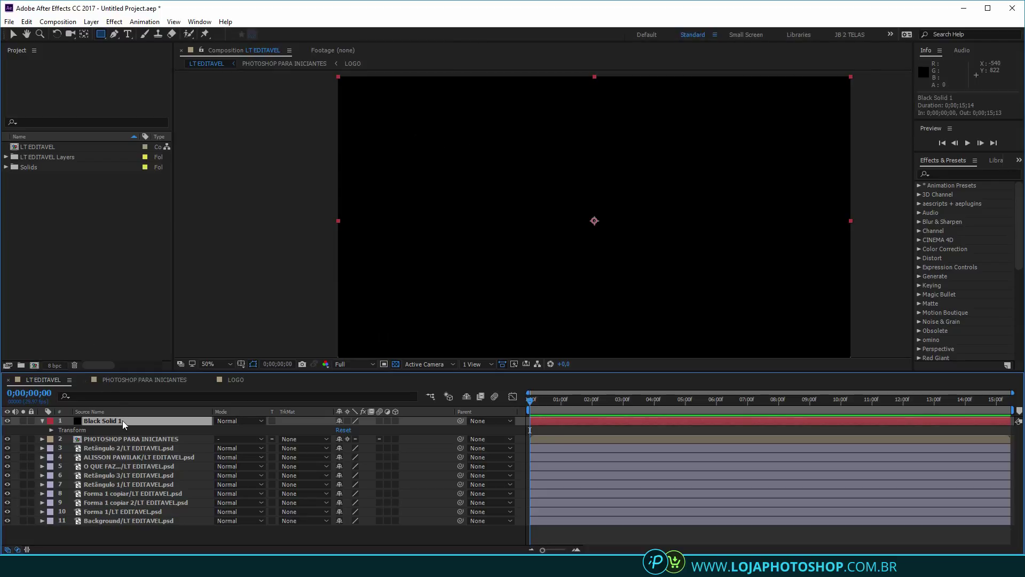
Draw a closed, curved five-point mask on the black solid with the Pen tool, above the lower third, and return to the Selection tool
{"action": "left_click", "coordinate": [114, 35]}
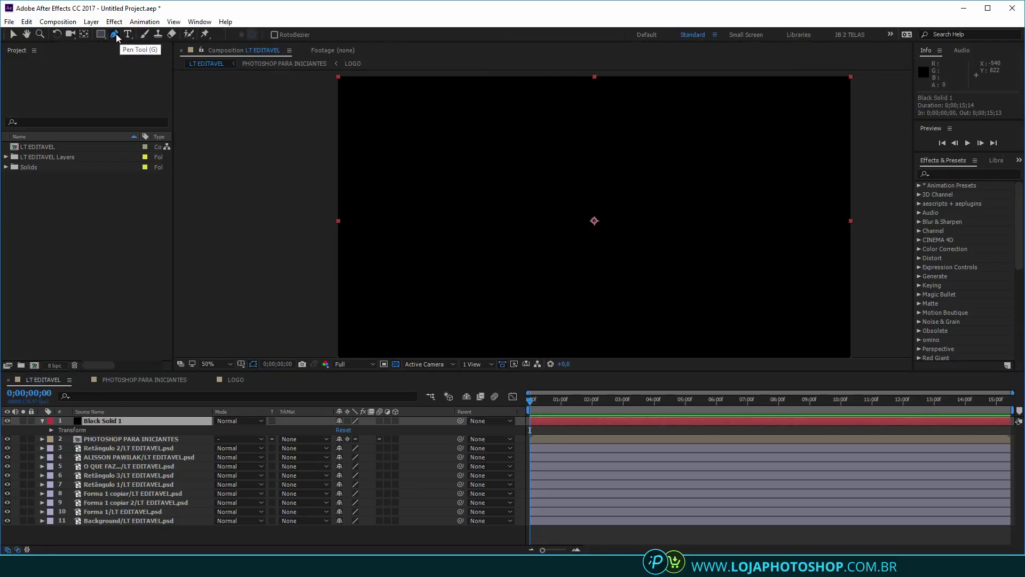
{"action": "left_click", "coordinate": [433, 169]}
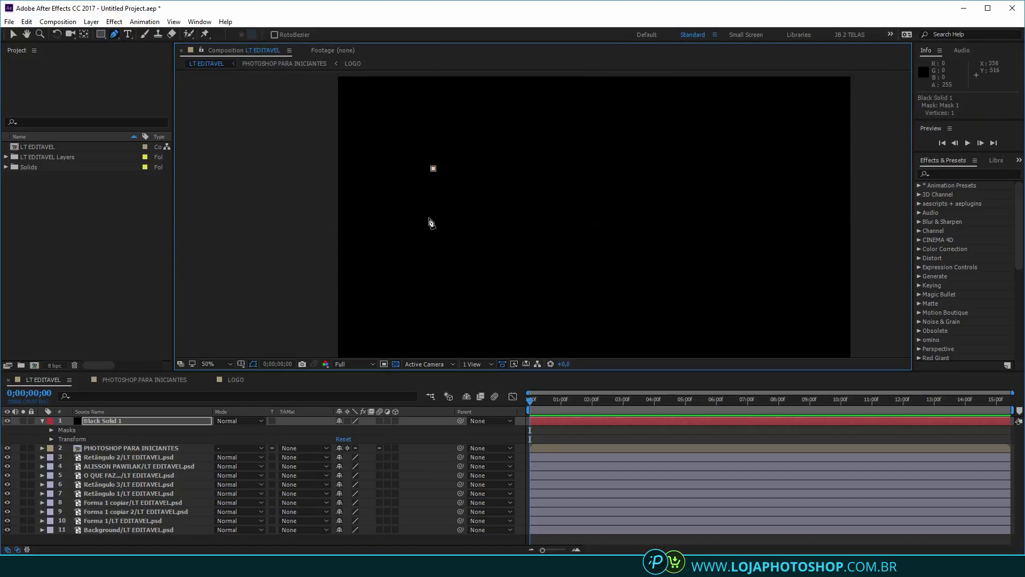
{"action": "left_click_drag", "start_coordinate": [437, 238], "coordinate": [458, 256]}
{"action": "left_click_drag", "start_coordinate": [535, 256], "coordinate": [549, 241]}
{"action": "left_click_drag", "start_coordinate": [566, 179], "coordinate": [479, 141]}
{"action": "left_click", "coordinate": [433, 169]}
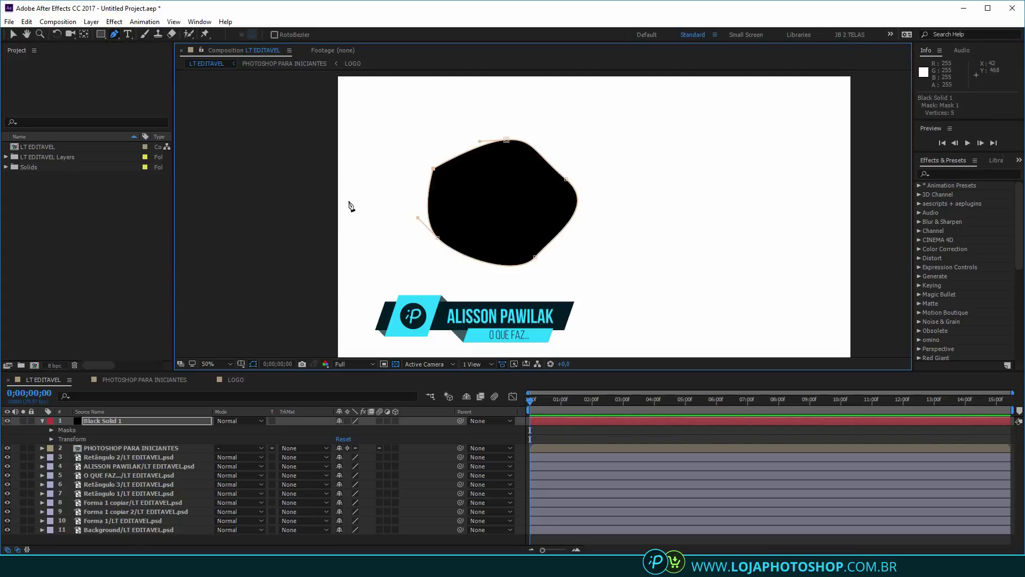
{"action": "key", "text": "v"}
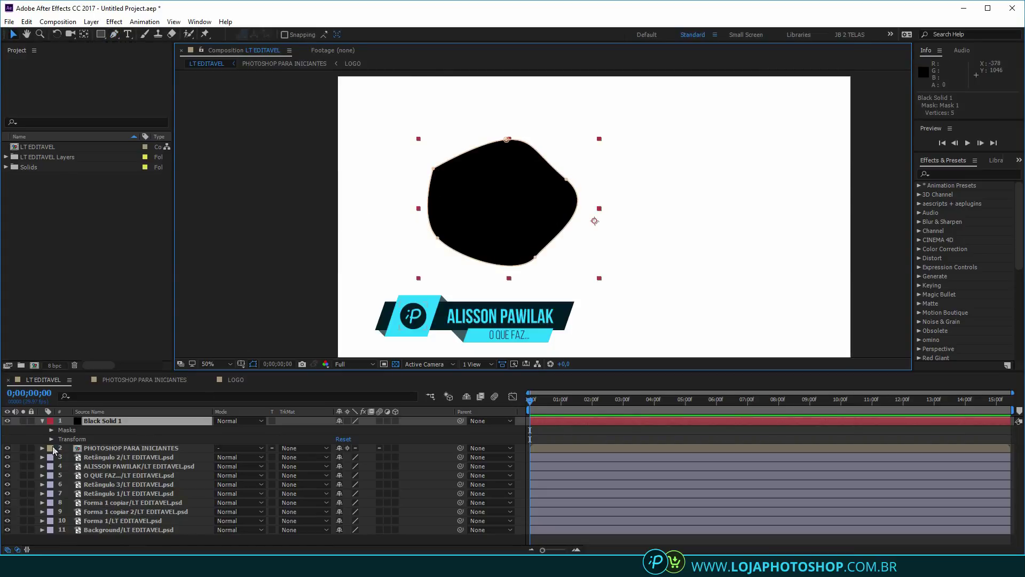
Reveal Mask 1 under the black solid's Masks group and reshape it, pulling its two right-hand vertices outward and its top vertex down
{"action": "left_click", "coordinate": [42, 421]}
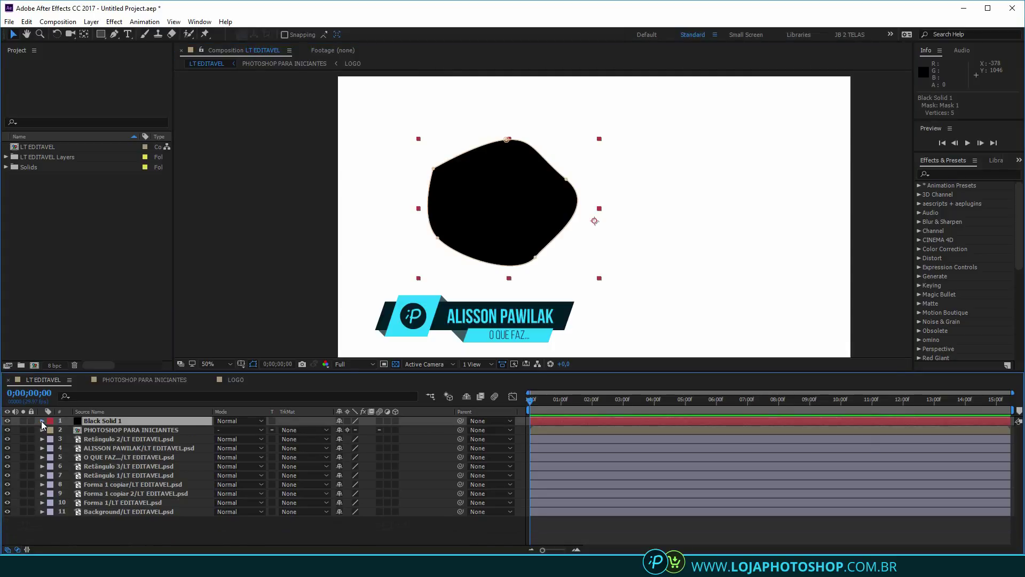
{"action": "left_click", "coordinate": [42, 421]}
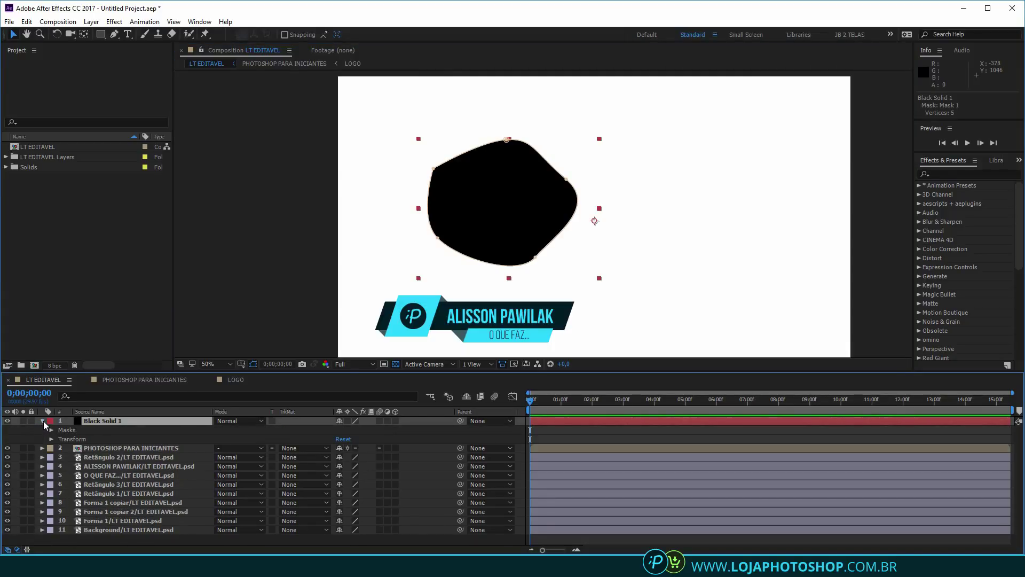
{"action": "left_click", "coordinate": [72, 438]}
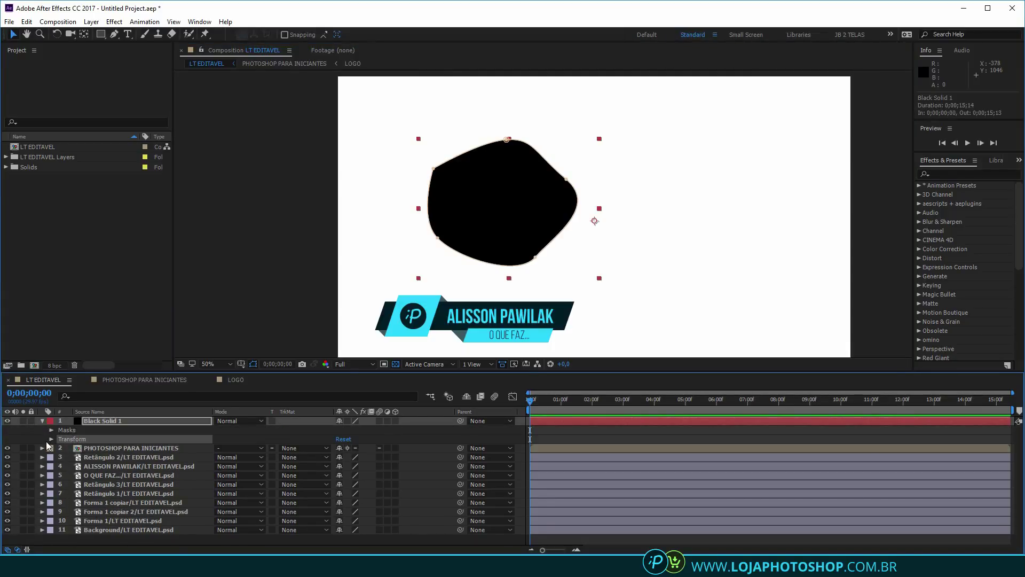
{"action": "left_click", "coordinate": [71, 431]}
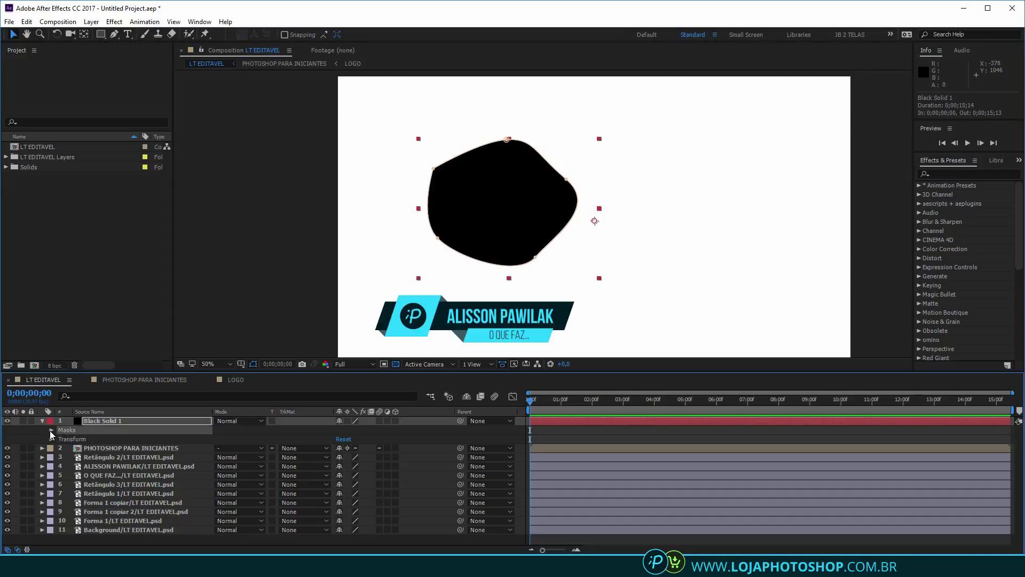
{"action": "left_click", "coordinate": [51, 430]}
{"action": "left_click_drag", "start_coordinate": [535, 257], "coordinate": [588, 274]}
{"action": "left_click_drag", "start_coordinate": [567, 179], "coordinate": [593, 158]}
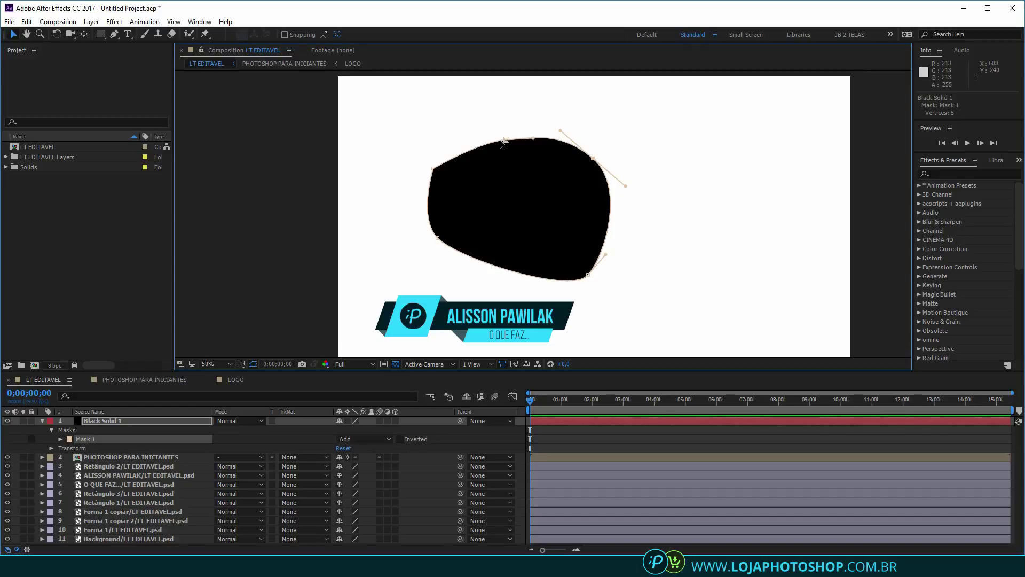
{"action": "left_click_drag", "start_coordinate": [506, 140], "coordinate": [516, 171]}
{"action": "left_click_drag", "start_coordinate": [593, 158], "coordinate": [606, 158]}
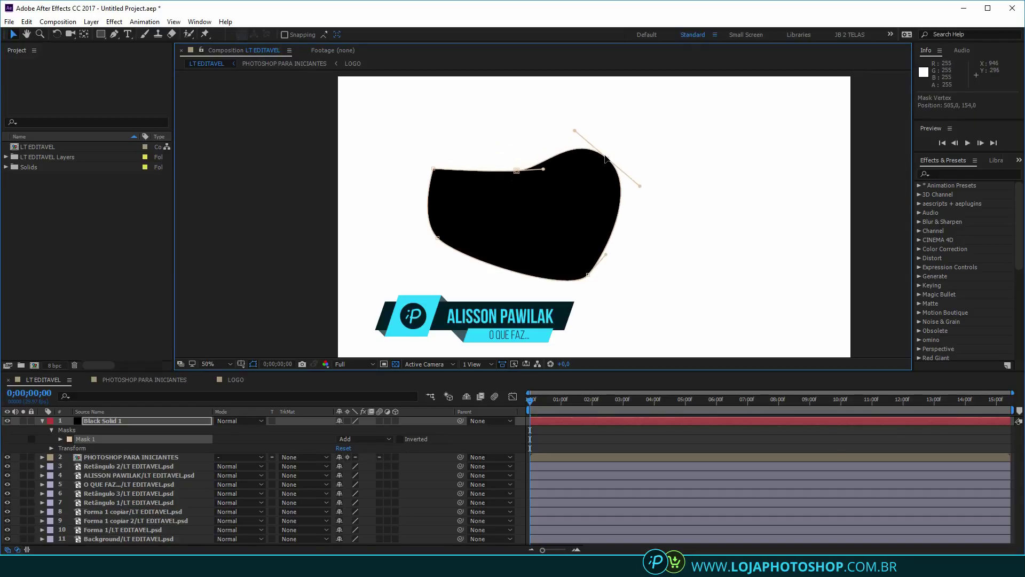
Expand the properties of the black solid's Mask 1, try out Mask Feather and Mask Opacity adjustments, and undo them
{"action": "left_click", "coordinate": [62, 438]}
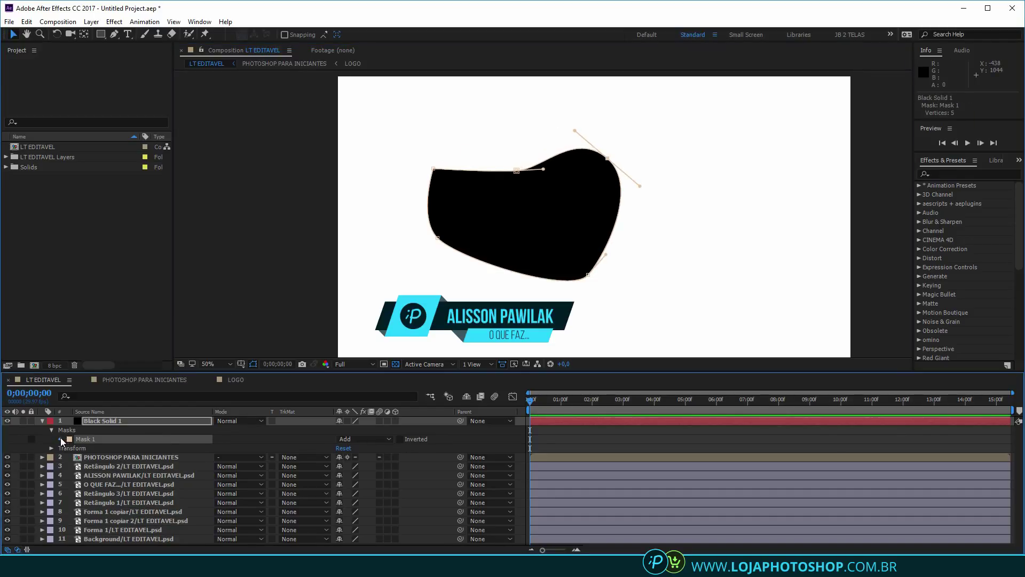
{"action": "left_click", "coordinate": [111, 457]}
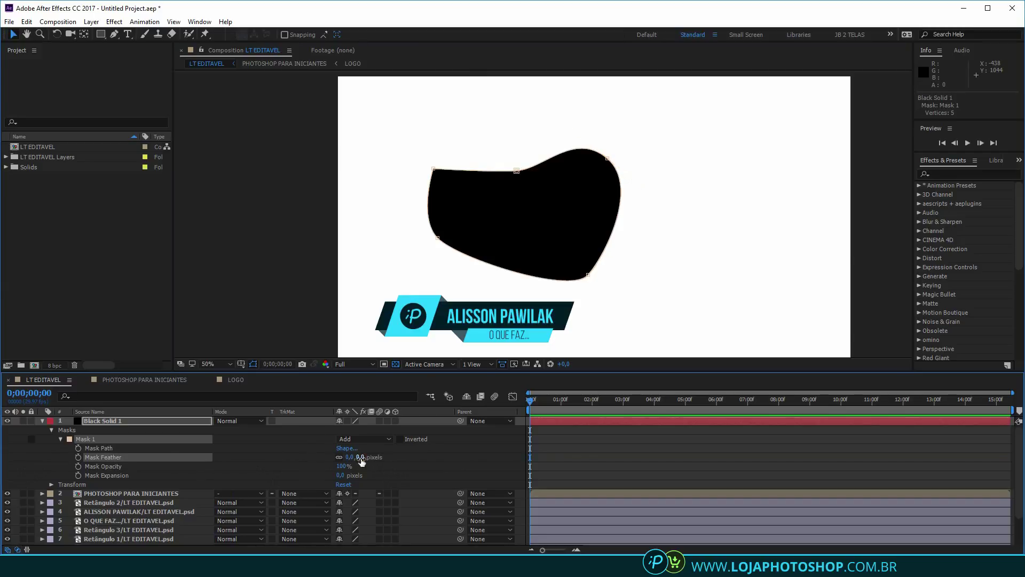
{"action": "mouse_move", "coordinate": [361, 460]}
{"action": "left_mouse_down"}
{"action": "mouse_move", "coordinate": [392, 455]}
{"action": "mouse_move", "coordinate": [341, 469]}
{"action": "mouse_move", "coordinate": [370, 478]}
{"action": "mouse_move", "coordinate": [330, 476]}
{"action": "mouse_move", "coordinate": [374, 474]}
{"action": "mouse_move", "coordinate": [358, 471]}
{"action": "left_mouse_up"}
{"action": "key", "text": "ctrl+z"}
{"action": "key", "text": "ctrl+z"}
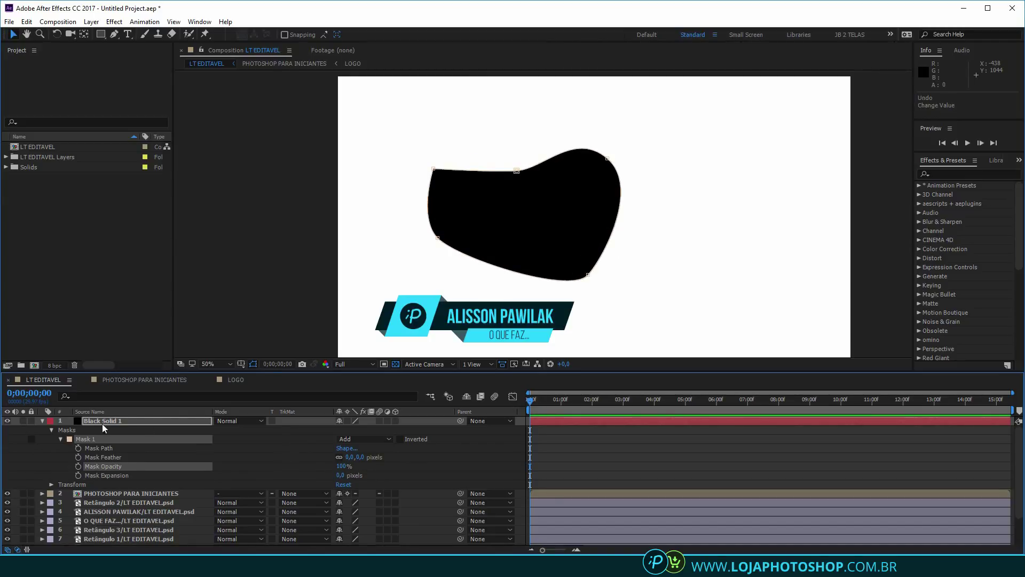
Keyframe the black solid's Mask Path at 0;00;00;00, reshape four vertices at 0;00;01;00, and scrub back to 0;00;00;27
{"action": "left_click", "coordinate": [107, 448]}
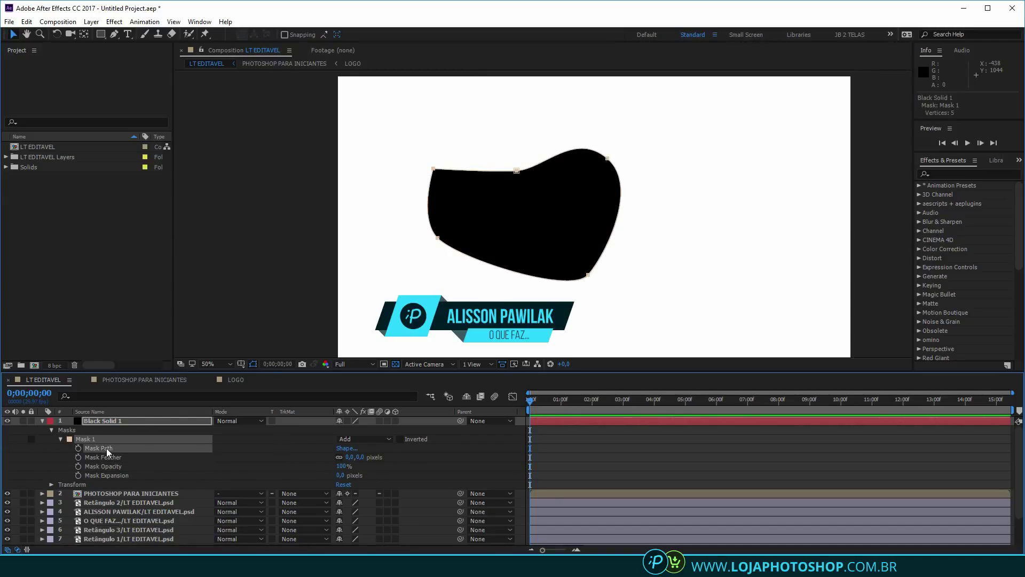
{"action": "left_click", "coordinate": [78, 448]}
{"action": "left_click_drag", "start_coordinate": [528, 400], "coordinate": [561, 400]}
{"action": "left_click", "coordinate": [587, 276]}
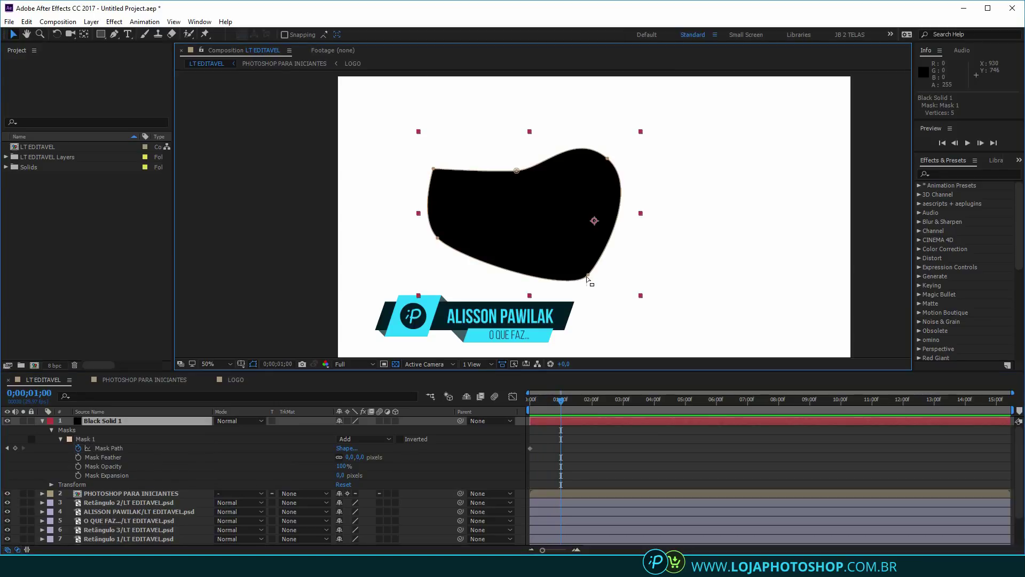
{"action": "left_click_drag", "start_coordinate": [588, 275], "coordinate": [640, 280]}
{"action": "left_click_drag", "start_coordinate": [606, 159], "coordinate": [621, 190]}
{"action": "left_click_drag", "start_coordinate": [516, 170], "coordinate": [518, 204]}
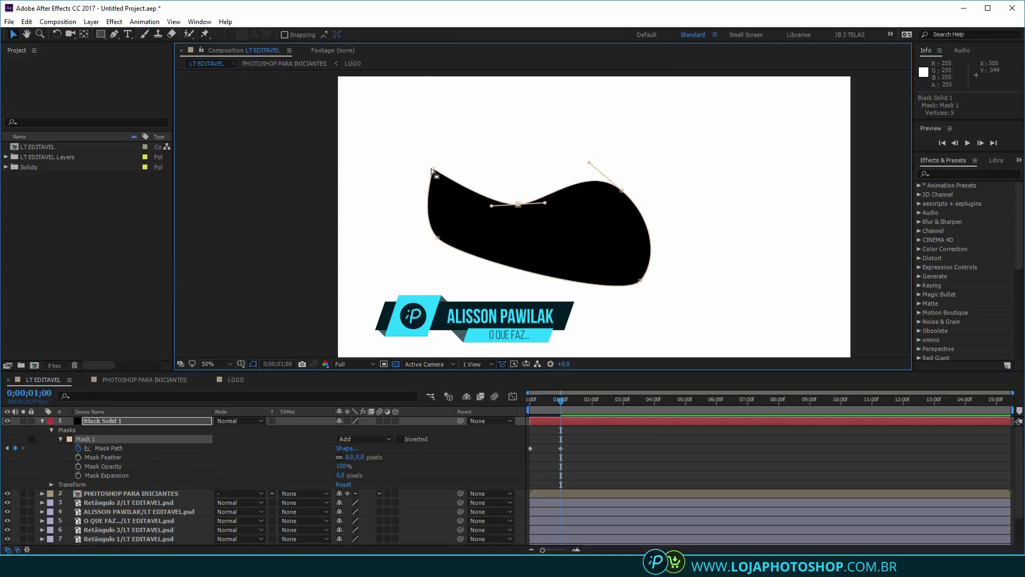
{"action": "left_click_drag", "start_coordinate": [434, 169], "coordinate": [446, 180]}
{"action": "left_click", "coordinate": [575, 431]}
{"action": "mouse_move", "coordinate": [561, 401]}
{"action": "left_mouse_down"}
{"action": "mouse_move", "coordinate": [530, 401]}
{"action": "mouse_move", "coordinate": [566, 408]}
{"action": "mouse_move", "coordinate": [538, 410]}
{"action": "mouse_move", "coordinate": [557, 408]}
{"action": "left_mouse_up"}
{"action": "left_click", "coordinate": [570, 437]}
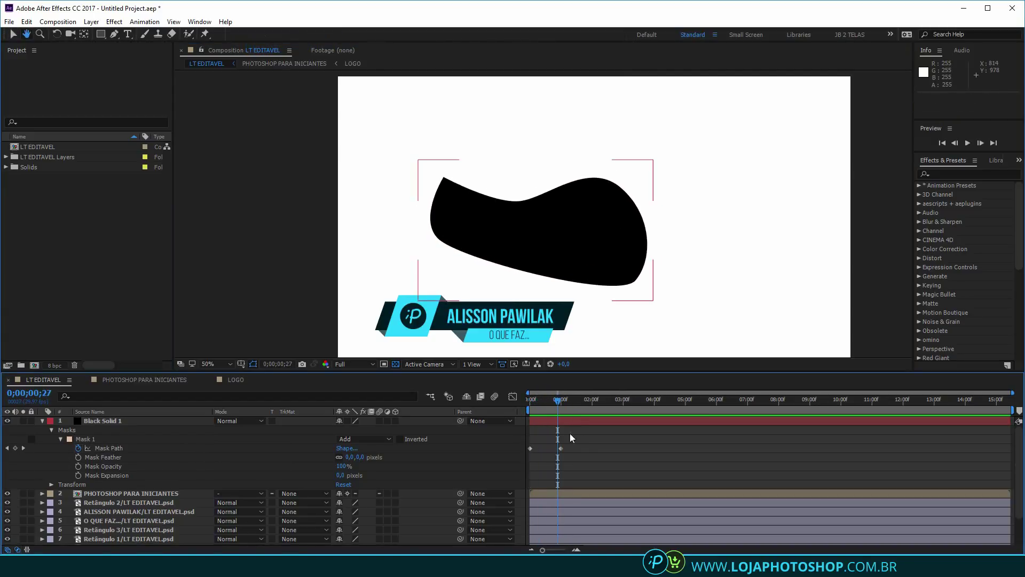
Delete the black solid layer from the LT EDITAVEL composition
{"action": "key", "text": "v"}
{"action": "left_click", "coordinate": [139, 421]}
{"action": "key", "text": "Delete"}
Try shifting the slanted right edge of the mask path on the dark bar (Retângulo 1) inward, and undo it
{"action": "left_click", "coordinate": [381, 319]}
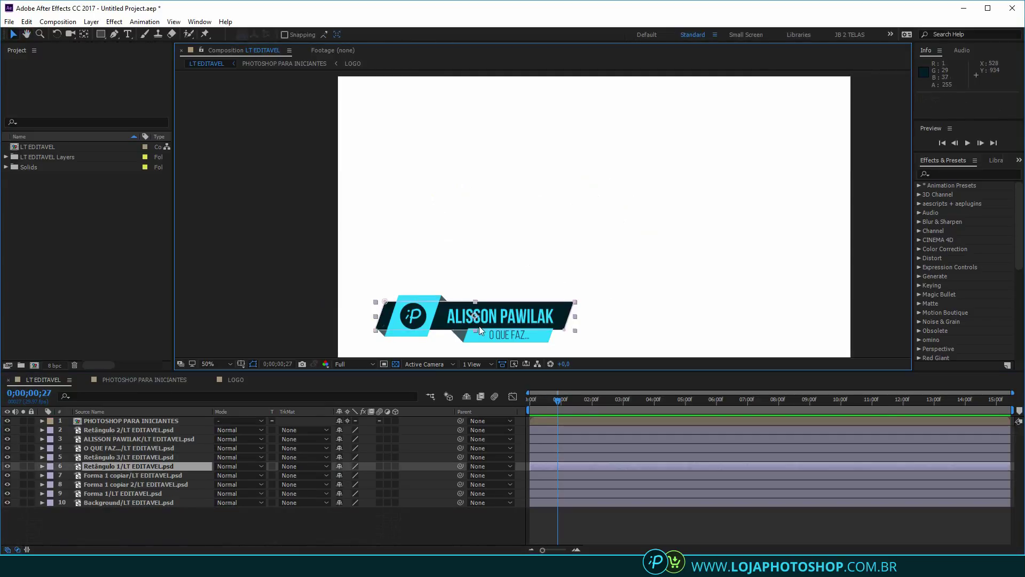
{"action": "scroll", "coordinate": [477, 322], "scroll_direction": "up", "scroll_amount": 1}
{"action": "key", "text": "h"}
{"action": "left_click_drag", "start_coordinate": [385, 284], "coordinate": [491, 160]}
{"action": "key", "text": "v"}
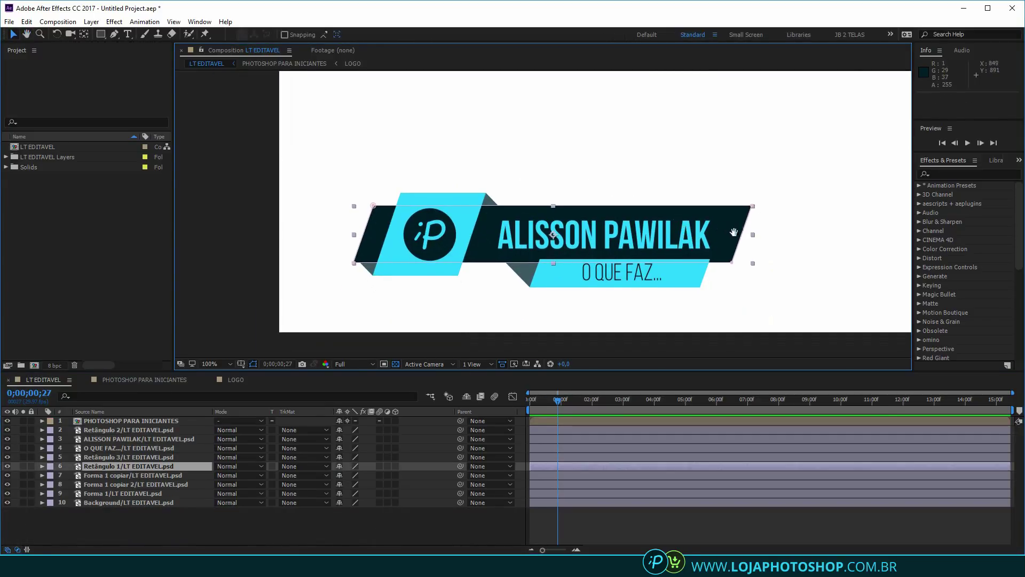
{"action": "key", "text": "ctrl+z"}
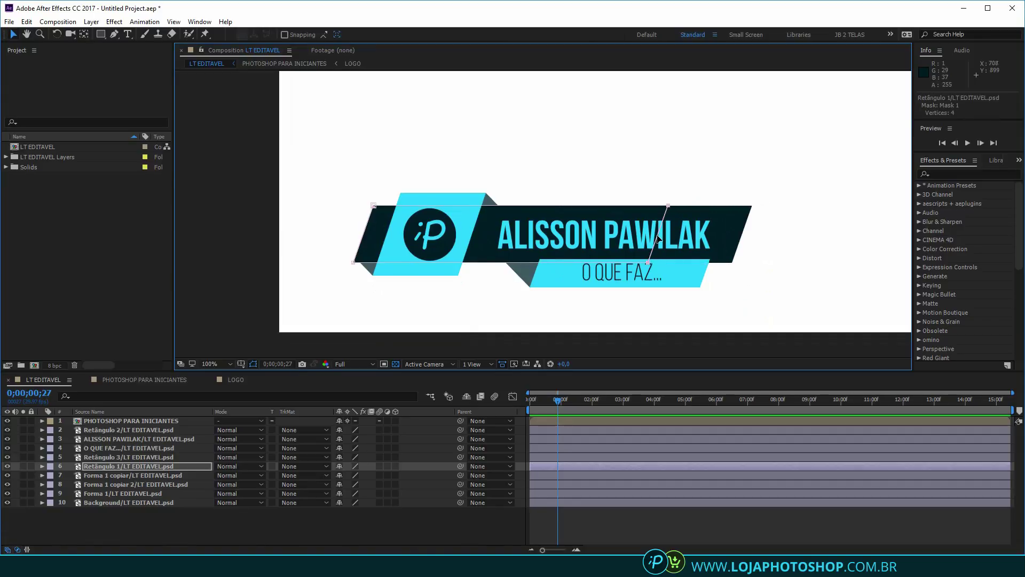
{"action": "left_click", "coordinate": [300, 265]}
Switch to Photoshop, select the dark bar's Retângulo 1 shape layer for comparison, and return to After Effects
{"action": "left_click", "coordinate": [331, 565]}
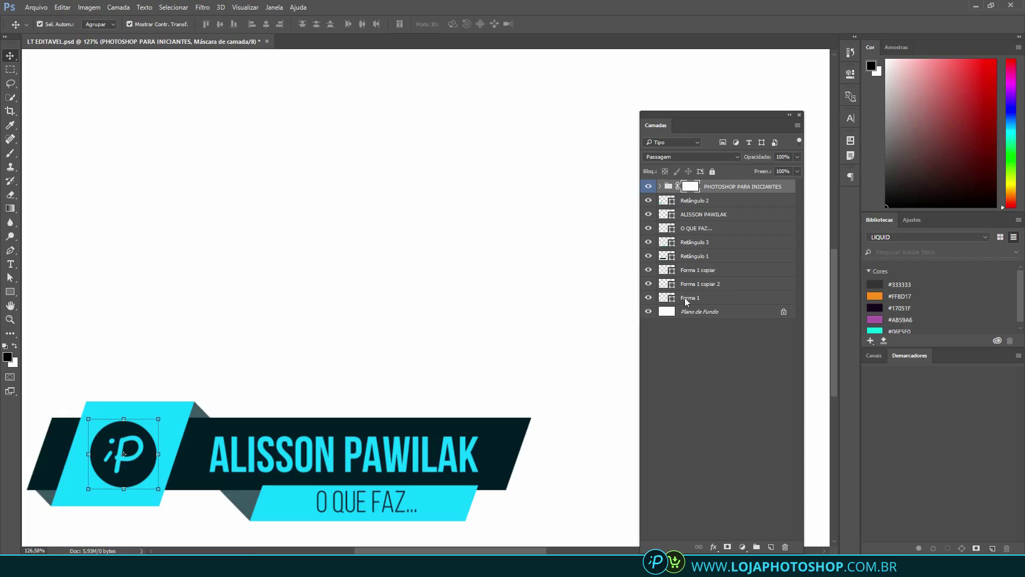
{"action": "left_click", "coordinate": [719, 268]}
{"action": "left_click", "coordinate": [505, 435]}
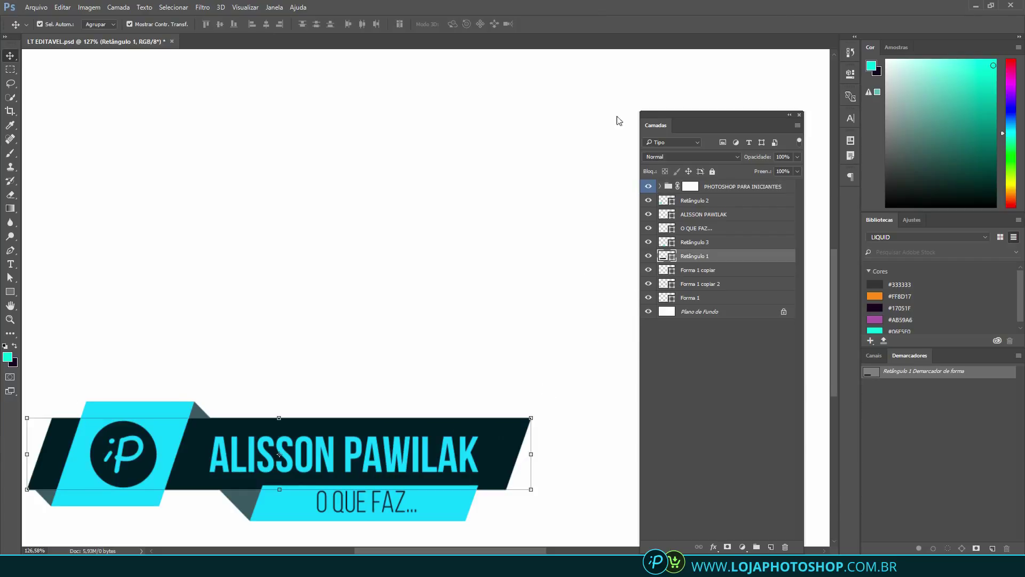
{"action": "left_click", "coordinate": [975, 7]}
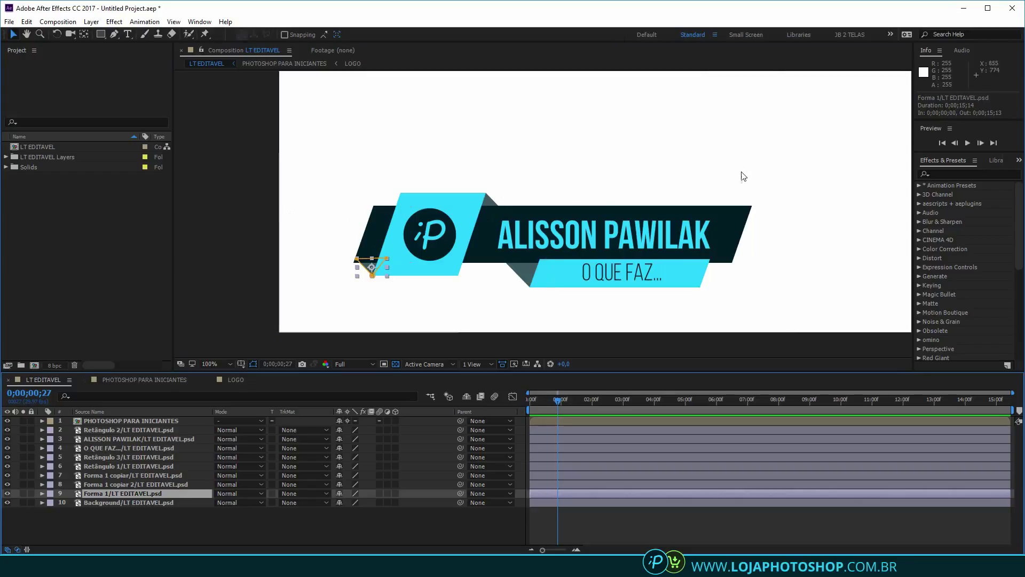
Zoom in on the dark bar's slanted end, try moving its mask path edge slightly inward again, and undo the path edit
{"action": "left_click", "coordinate": [743, 227]}
{"action": "key", "text": "period"}
{"action": "left_click_drag", "start_coordinate": [803, 242], "coordinate": [531, 224]}
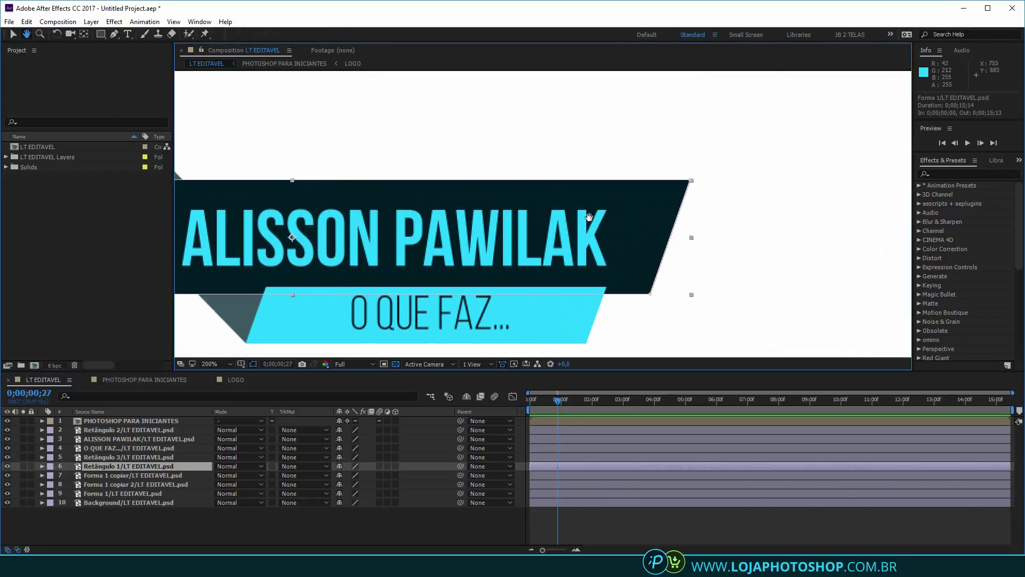
{"action": "left_click_drag", "start_coordinate": [676, 220], "coordinate": [654, 224]}
{"action": "key", "text": "ctrl+z"}
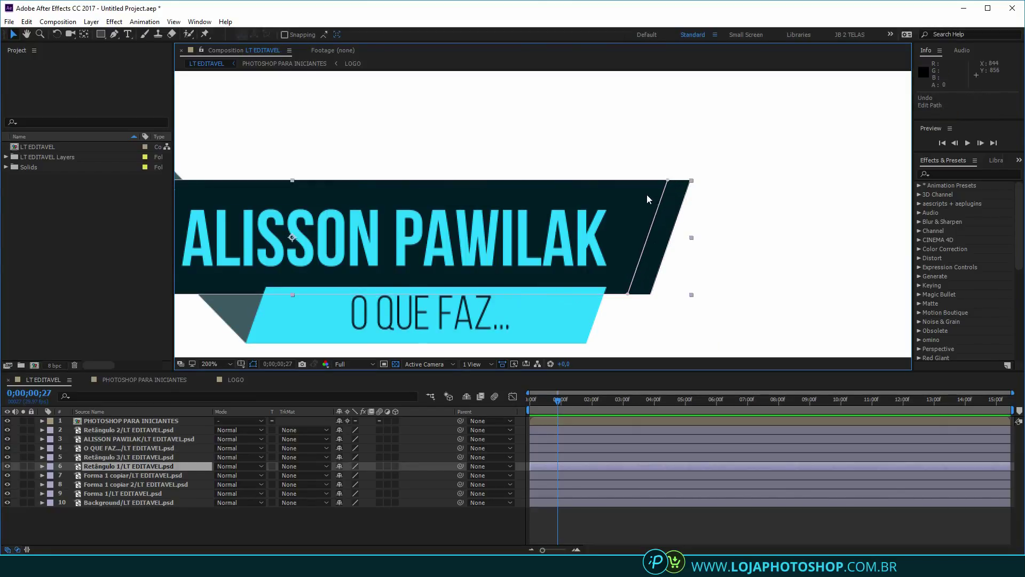
Delete the white Background layer from the LT EDITAVEL composition
{"action": "left_click", "coordinate": [748, 199]}
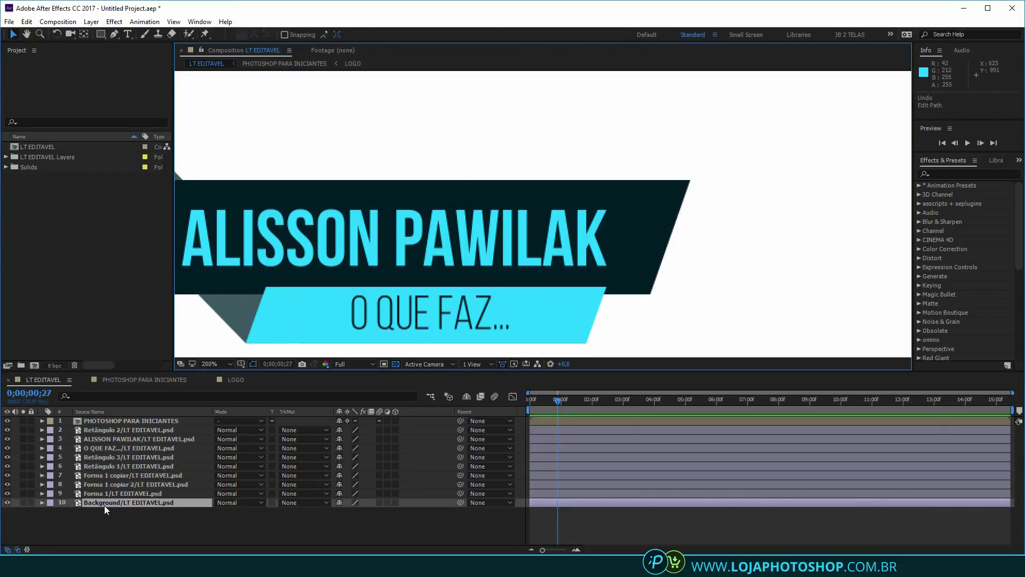
{"action": "left_click", "coordinate": [113, 484]}
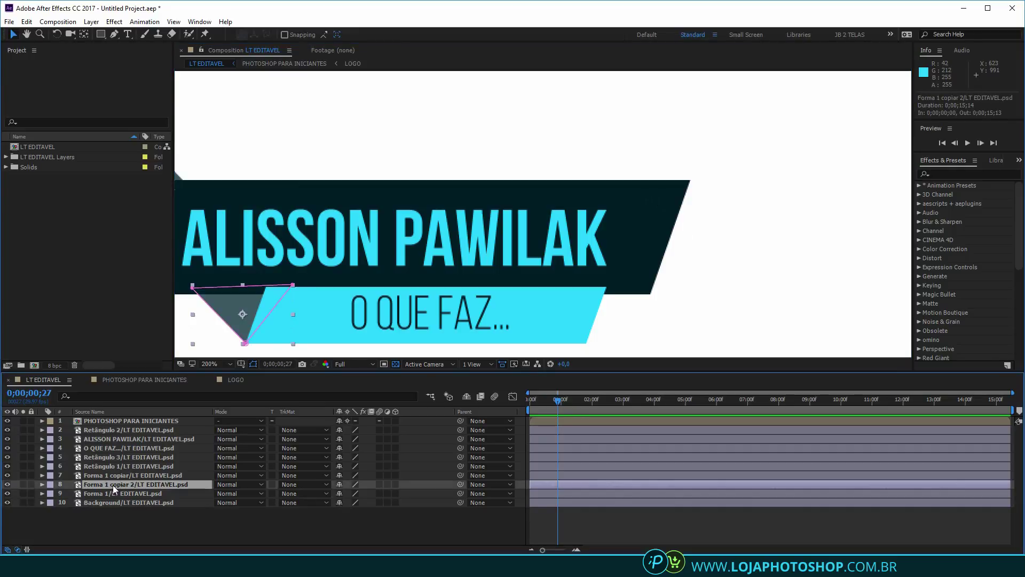
{"action": "left_click", "coordinate": [95, 505]}
{"action": "scroll", "coordinate": [517, 188], "scroll_direction": "down", "scroll_amount": 4}
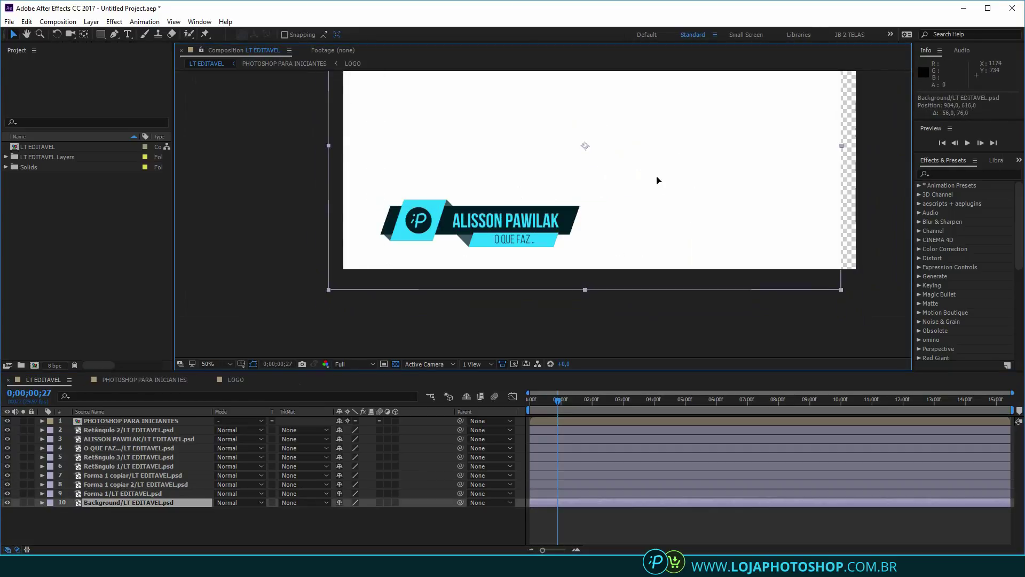
{"action": "key", "text": "Delete"}
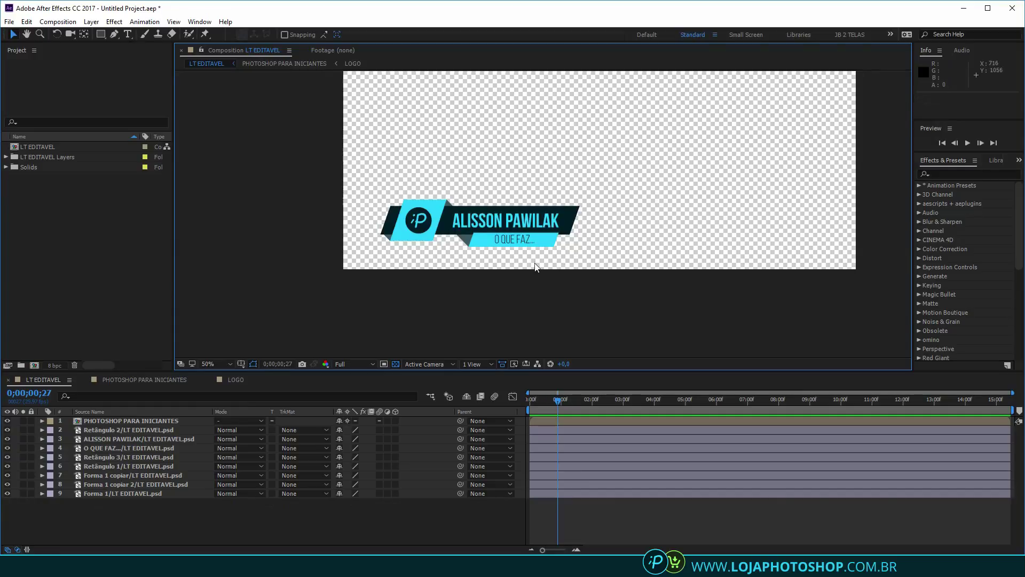
Examine the lower third without its background, toggling the transparency grid off and on for comparison
{"action": "scroll", "coordinate": [536, 266], "scroll_direction": "up", "scroll_amount": 2}
{"action": "scroll", "coordinate": [588, 259], "scroll_direction": "down", "scroll_amount": 2}
{"action": "scroll", "coordinate": [572, 249], "scroll_direction": "up", "scroll_amount": 2}
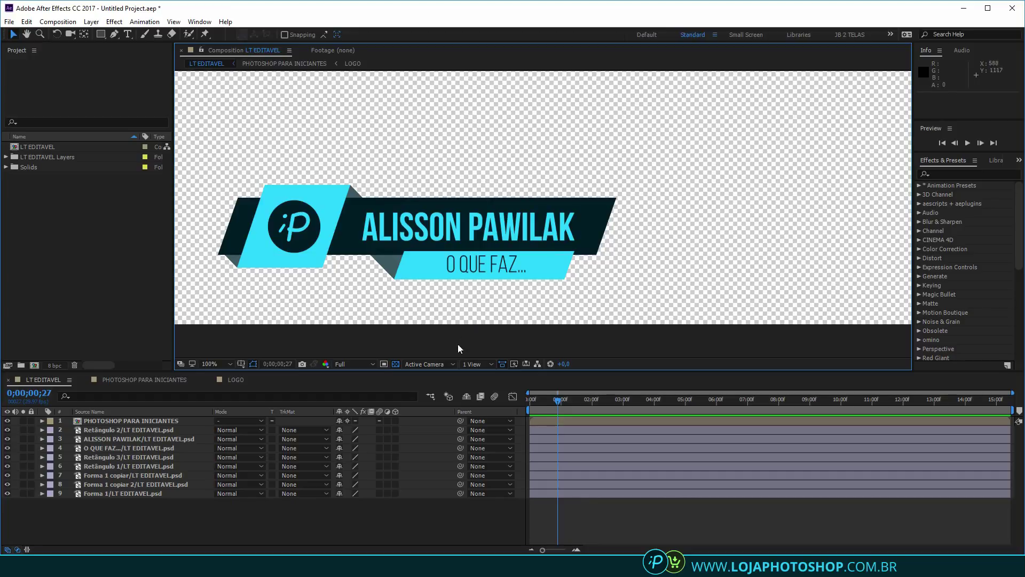
{"action": "scroll", "coordinate": [657, 243], "scroll_direction": "up", "scroll_amount": 2}
{"action": "scroll", "coordinate": [655, 245], "scroll_direction": "down", "scroll_amount": 2}
{"action": "left_click", "coordinate": [393, 363]}
{"action": "left_click", "coordinate": [394, 363]}
{"action": "left_click", "coordinate": [393, 363]}
{"action": "left_click", "coordinate": [393, 364]}
{"action": "scroll", "coordinate": [652, 188], "scroll_direction": "up", "scroll_amount": 1}
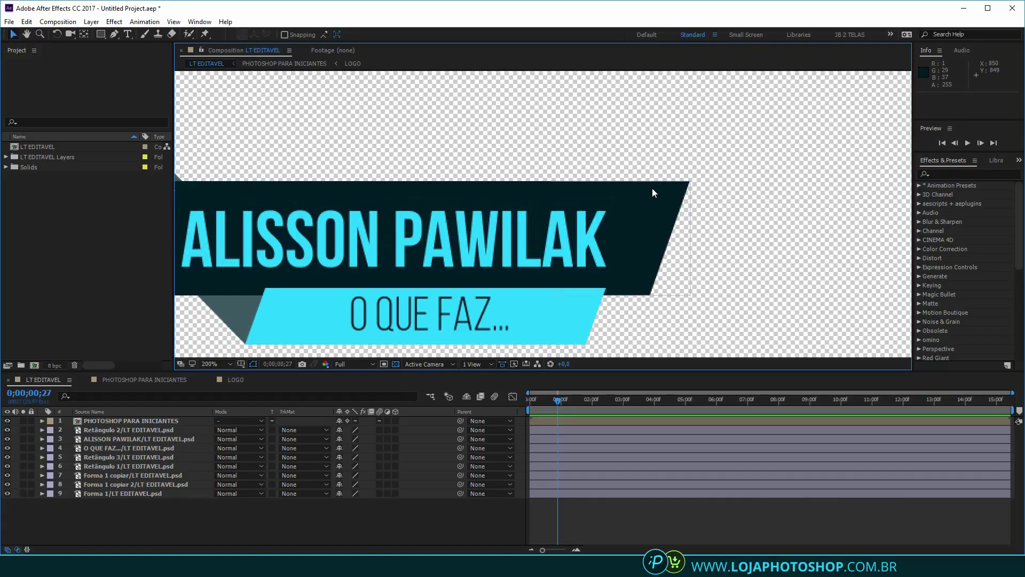
Select the Retângulo 1 dark bar and toggle mask and shape path visibility off and on to compare its outline
{"action": "left_click", "coordinate": [650, 188]}
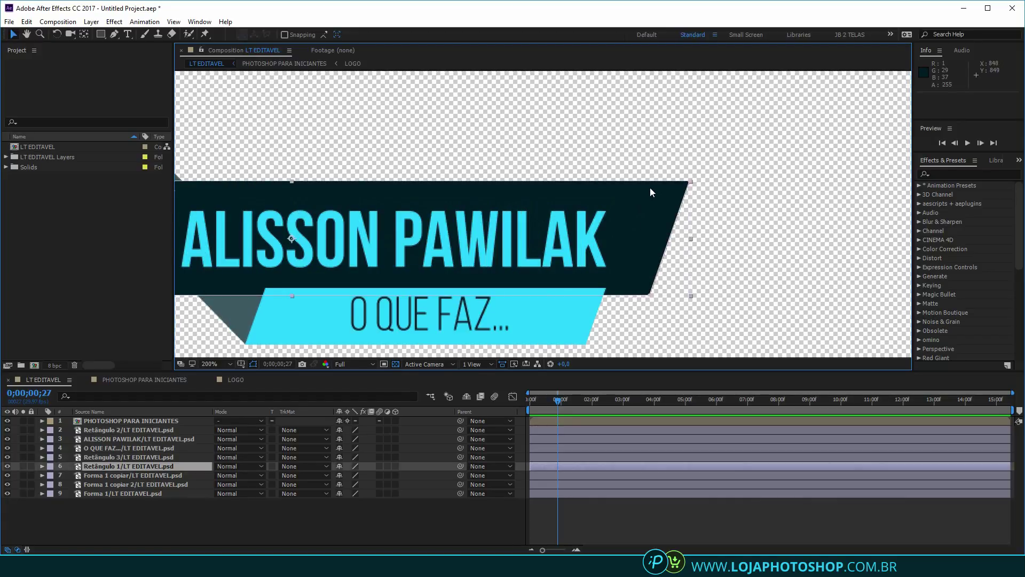
{"action": "left_click", "coordinate": [254, 364]}
{"action": "left_click", "coordinate": [254, 364]}
{"action": "left_click", "coordinate": [254, 364]}
{"action": "left_click", "coordinate": [254, 365]}
Try moving the corner vertices and slanted edge of the dark bar's mask path inward, undoing each path edit
{"action": "left_click_drag", "start_coordinate": [690, 185], "coordinate": [590, 262]}
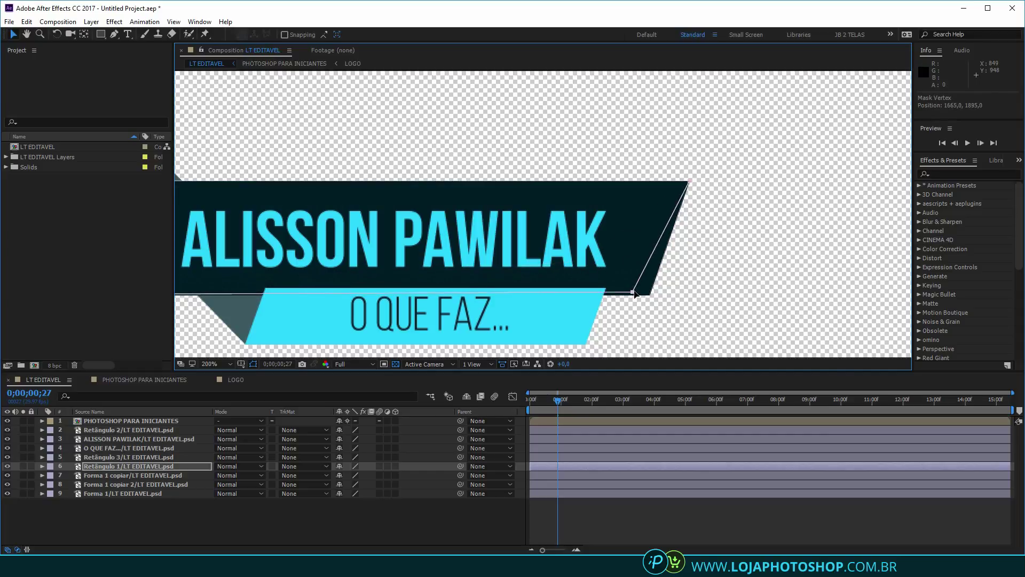
{"action": "key", "text": "ctrl+z"}
{"action": "left_click", "coordinate": [660, 215]}
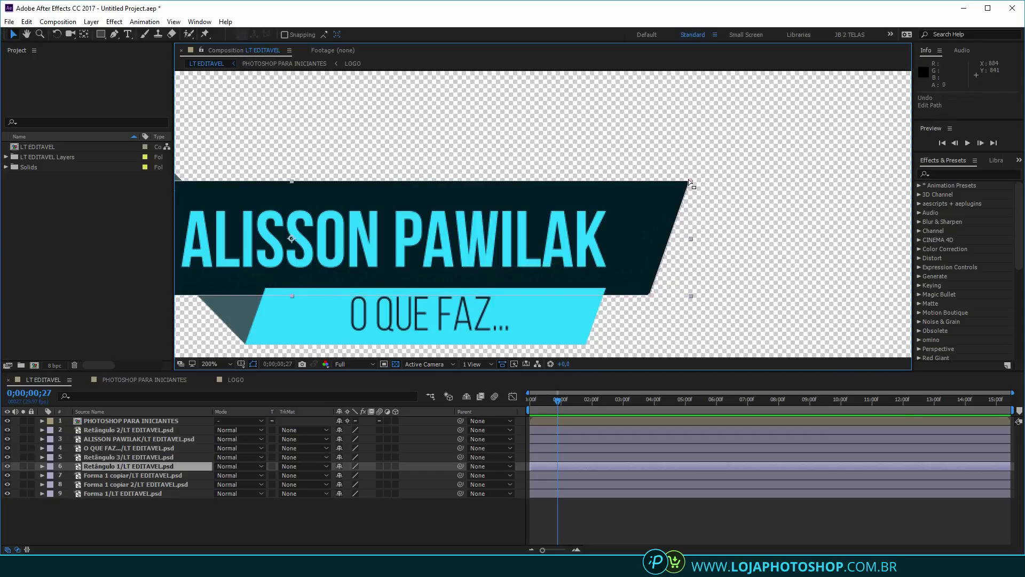
{"action": "left_click_drag", "start_coordinate": [689, 182], "coordinate": [657, 190]}
{"action": "key", "text": "ctrl+z"}
{"action": "left_click_drag", "start_coordinate": [672, 230], "coordinate": [650, 231]}
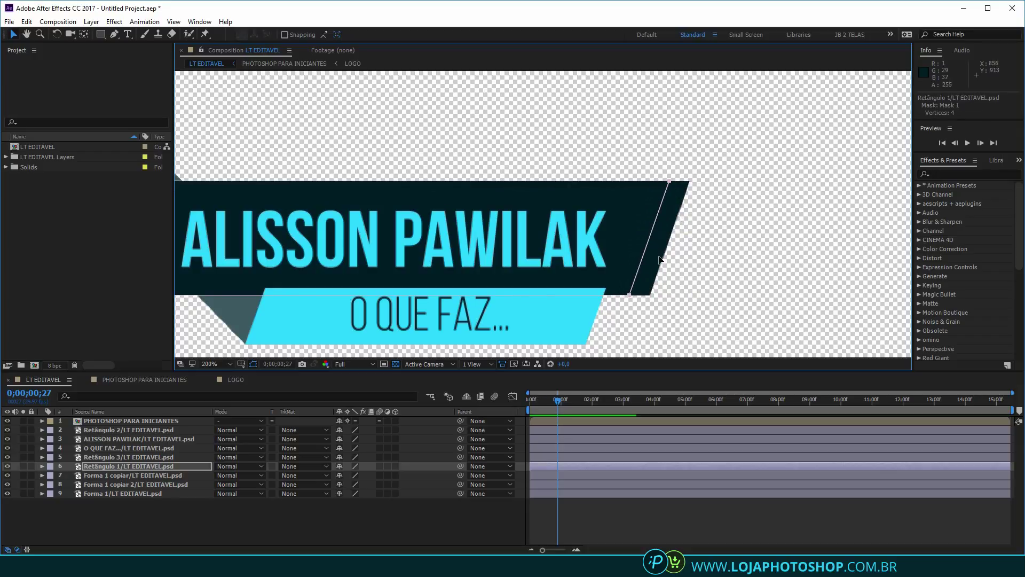
{"action": "key", "text": "ctrl+z"}
Expand the Retângulo 1 layer's masks down to the Mask 1 properties and select Mask 1
{"action": "left_click", "coordinate": [43, 466]}
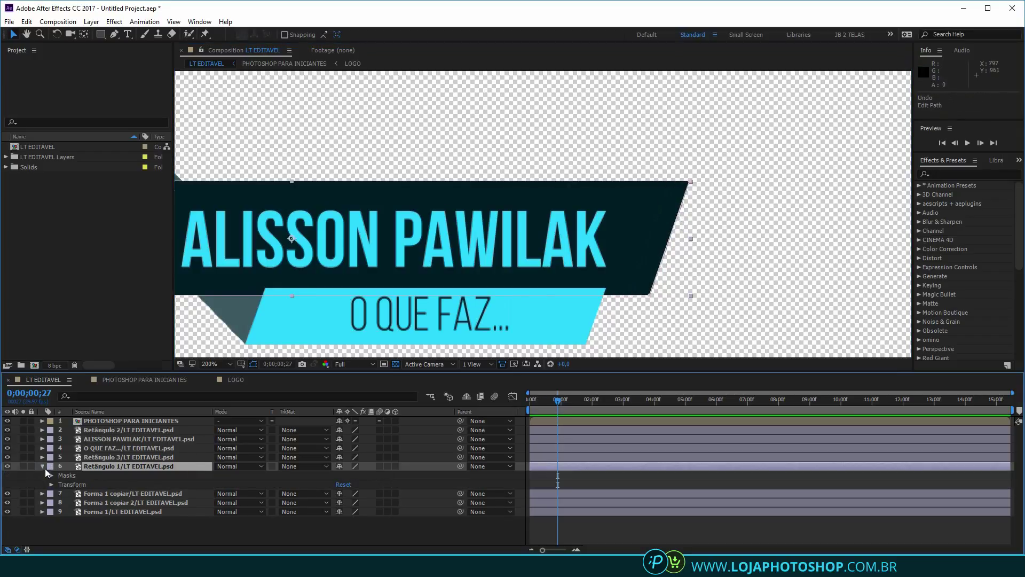
{"action": "left_click", "coordinate": [52, 475]}
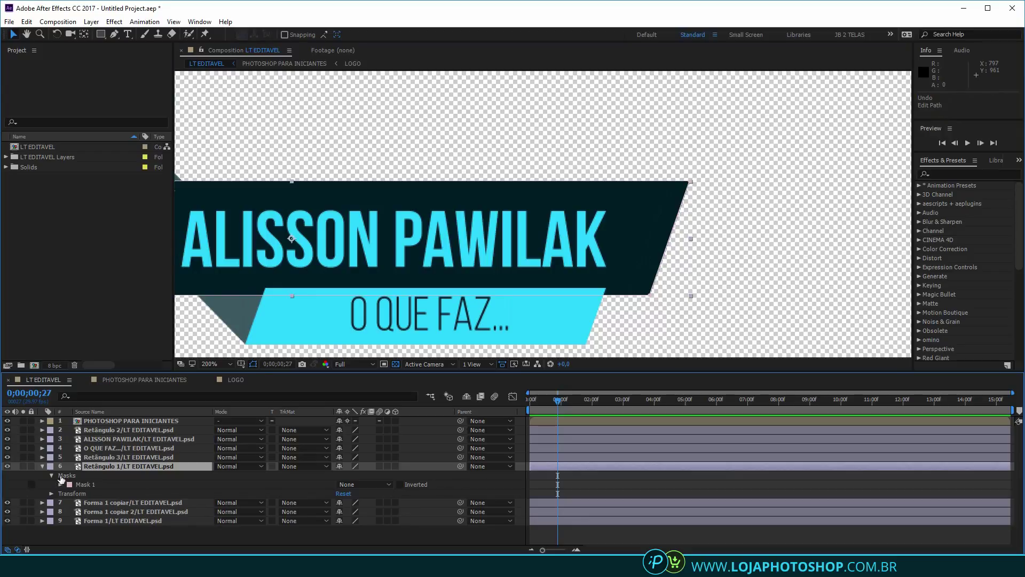
{"action": "left_click", "coordinate": [60, 484]}
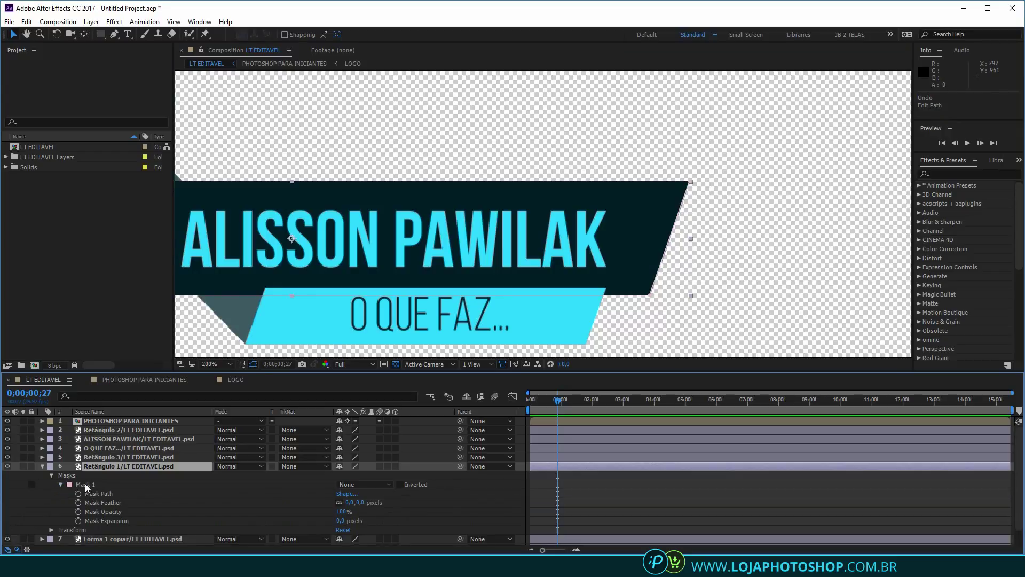
{"action": "left_click", "coordinate": [85, 484]}
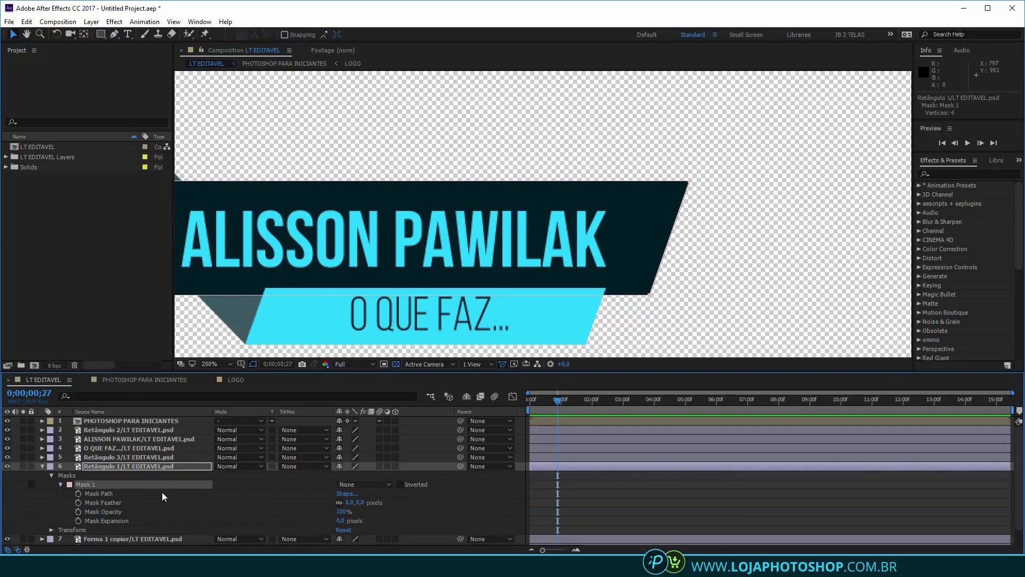
Set the mode of Mask 1 on Retângulo 1 to Add, then try moving its slanted edge inward and undo the edit
{"action": "left_click", "coordinate": [113, 497]}
{"action": "left_click", "coordinate": [114, 504]}
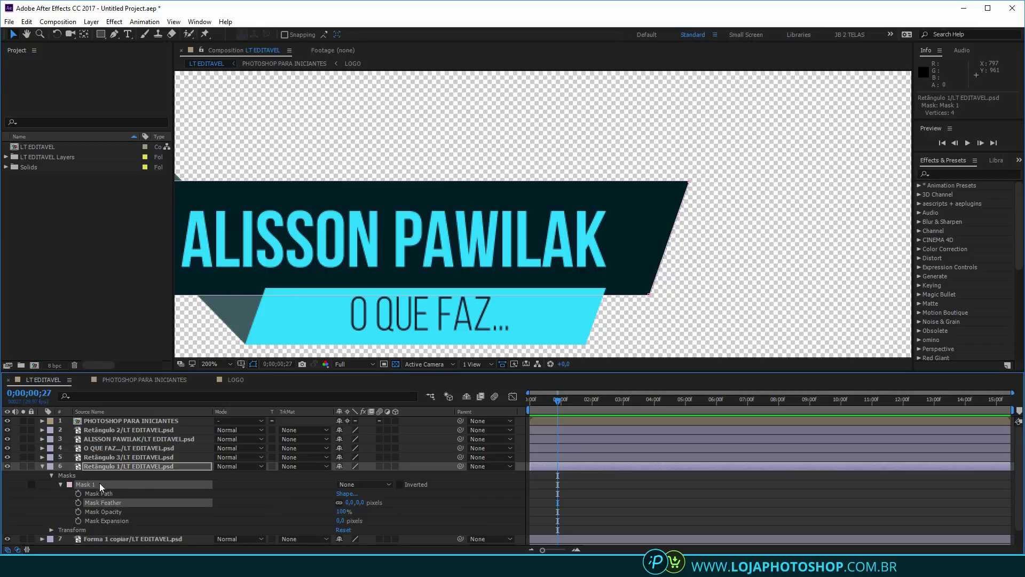
{"action": "left_click", "coordinate": [354, 484]}
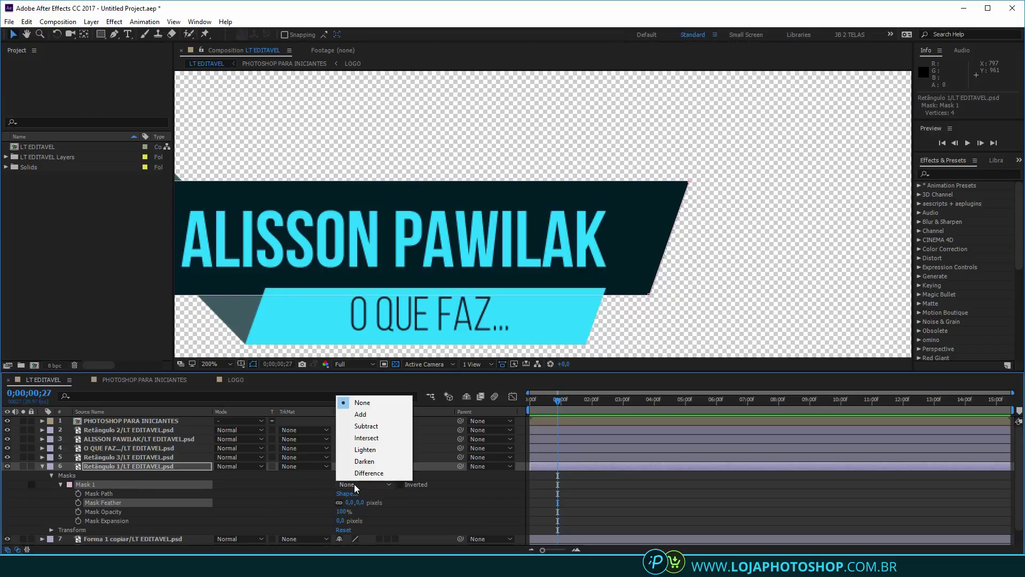
{"action": "left_click", "coordinate": [365, 415]}
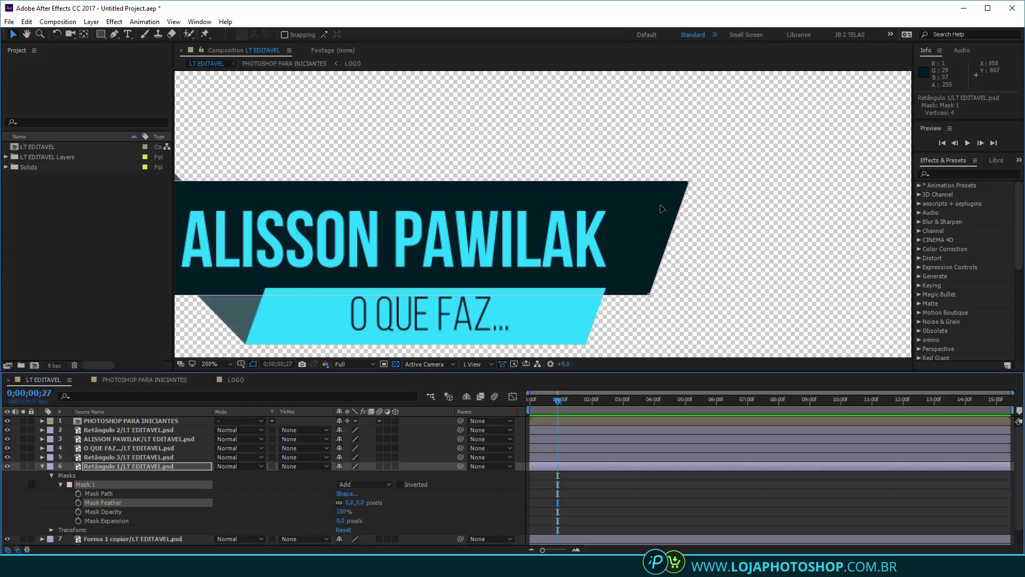
{"action": "left_click_drag", "start_coordinate": [674, 240], "coordinate": [534, 240]}
{"action": "key", "text": "ctrl+z"}
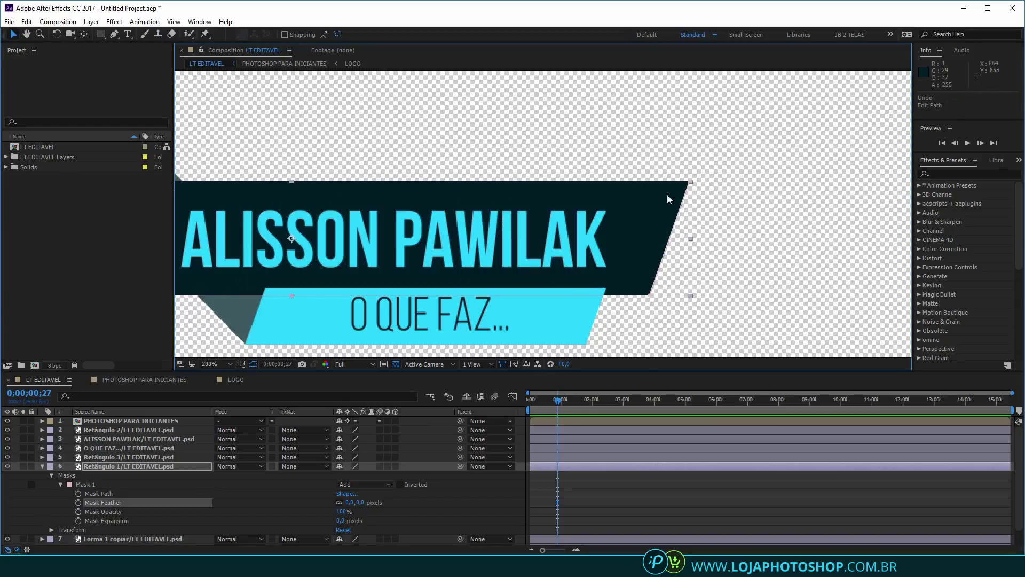
Return to the start of the composition, collapse the Retângulo 1 layer and solo it
{"action": "scroll", "coordinate": [667, 199], "scroll_direction": "down", "scroll_amount": 1}
{"action": "left_click_drag", "start_coordinate": [498, 164], "coordinate": [648, 166]}
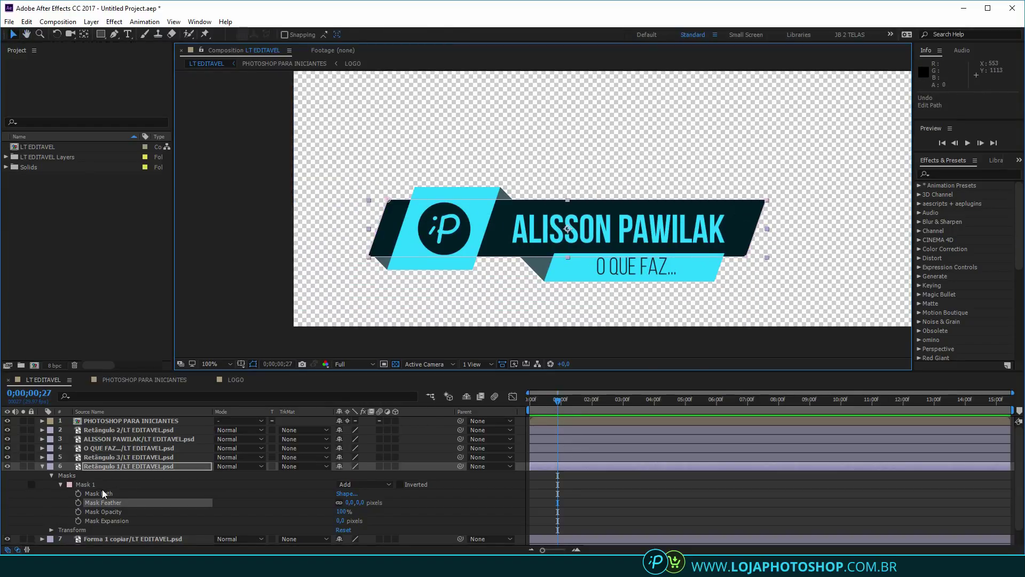
{"action": "left_click", "coordinate": [531, 408]}
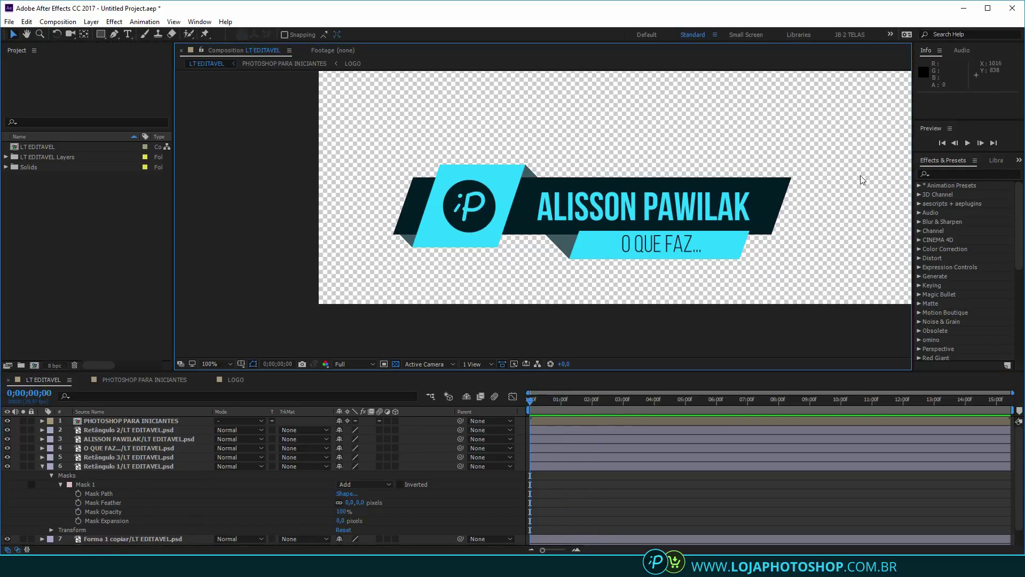
{"action": "left_click", "coordinate": [784, 190]}
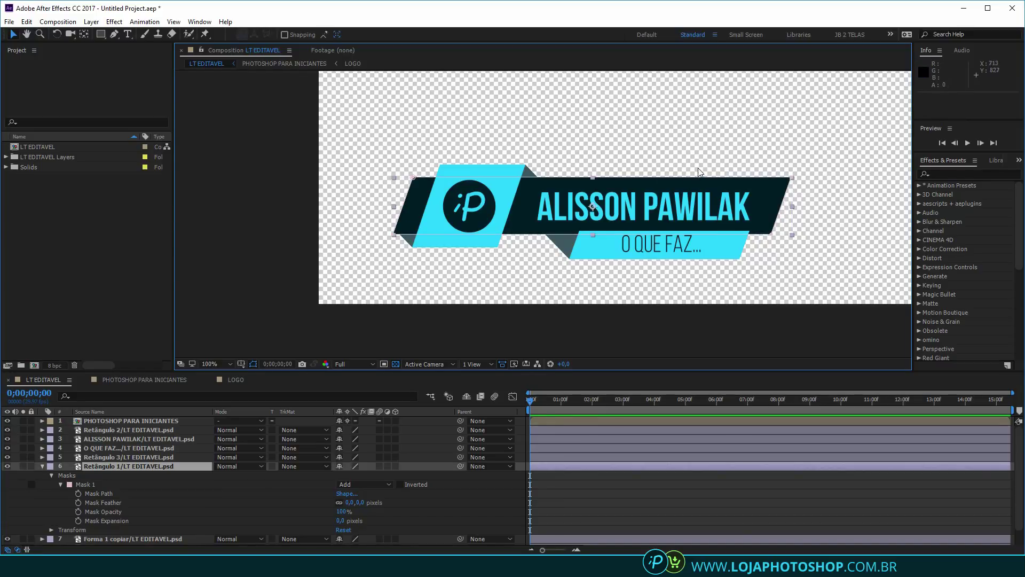
{"action": "left_click", "coordinate": [42, 467]}
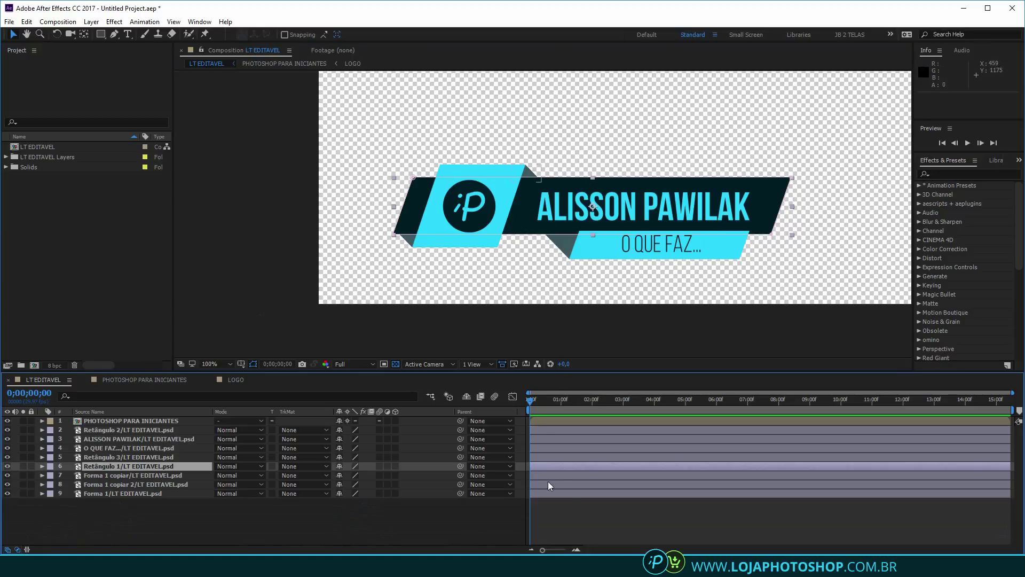
{"action": "left_click", "coordinate": [31, 466]}
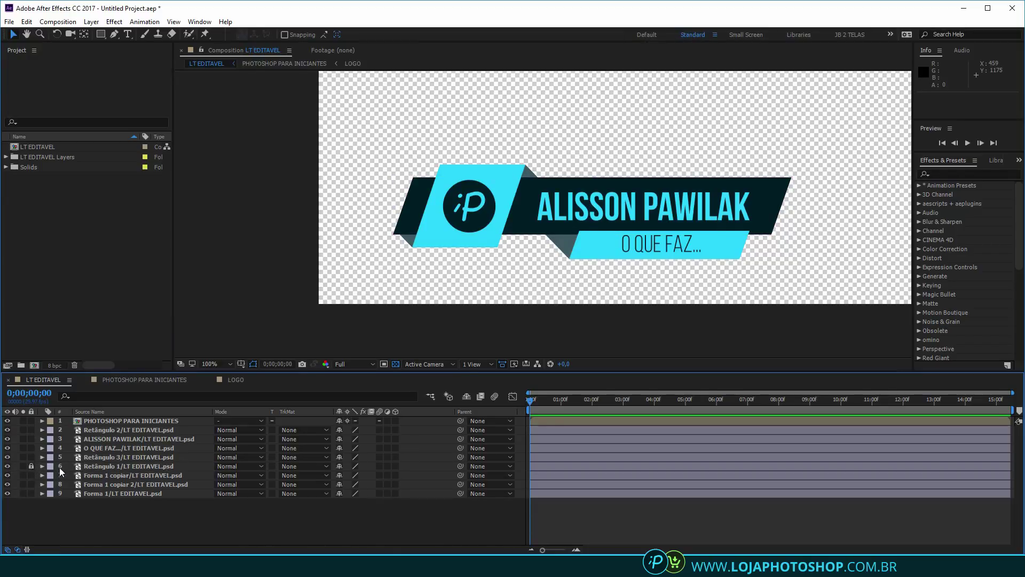
{"action": "left_click", "coordinate": [31, 466]}
{"action": "left_click", "coordinate": [23, 466]}
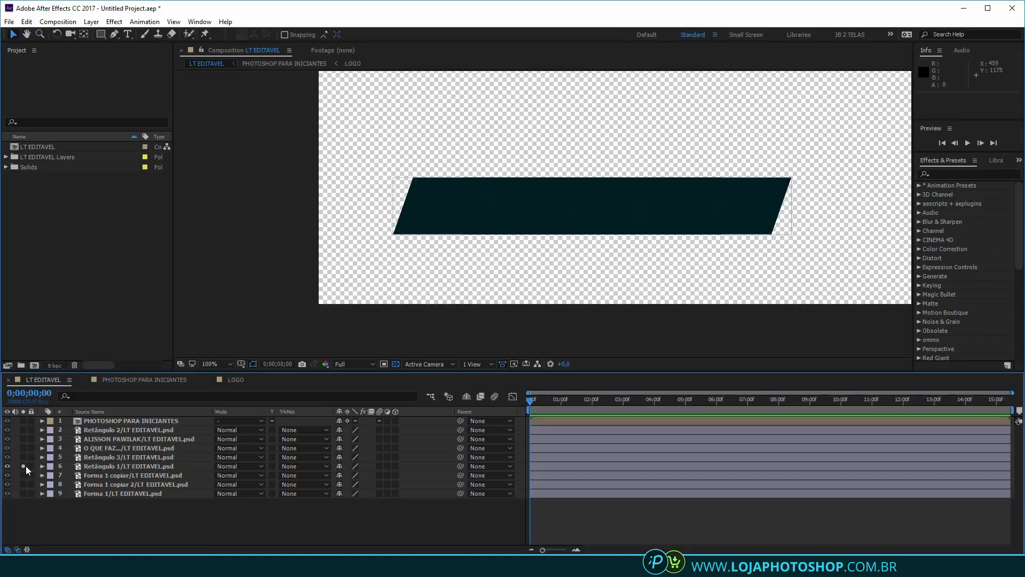
Reveal the Mask Path property of Retângulo 1 and start keyframing it at 0;00;00;00
{"action": "left_click", "coordinate": [678, 189]}
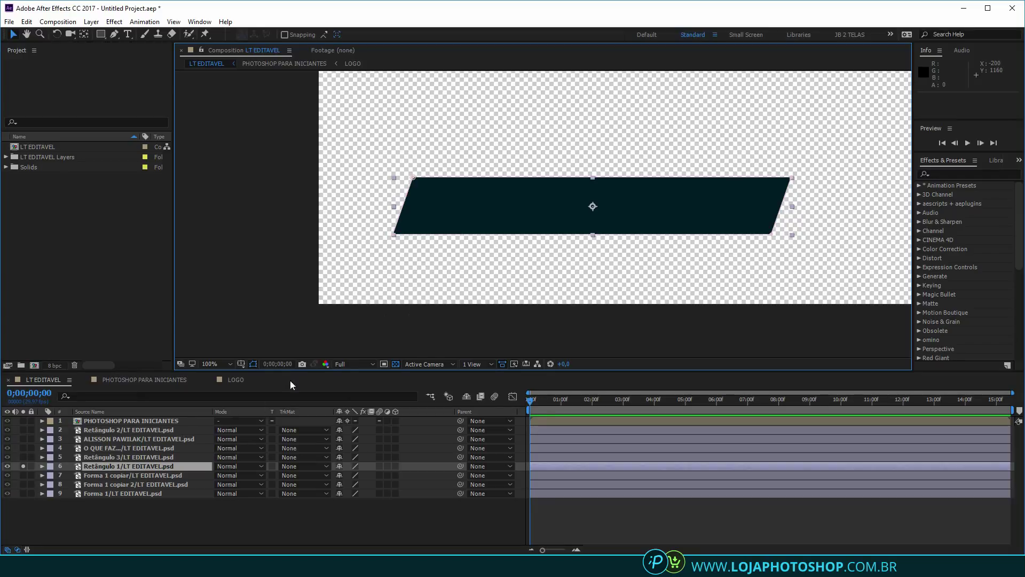
{"action": "left_click", "coordinate": [534, 523]}
{"action": "left_click", "coordinate": [671, 194]}
{"action": "key", "text": "alt+shift+m"}
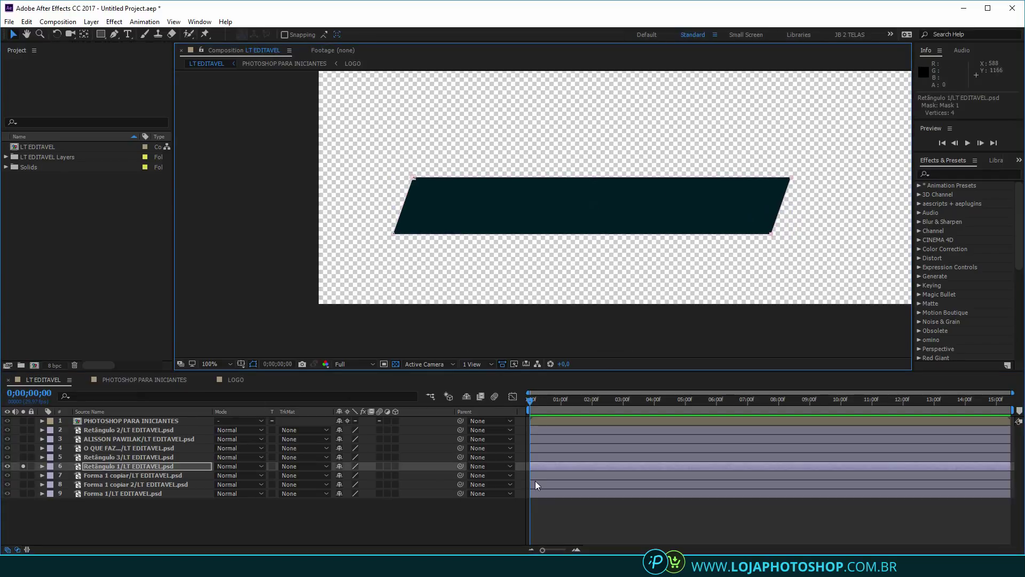
{"action": "key", "text": "m"}
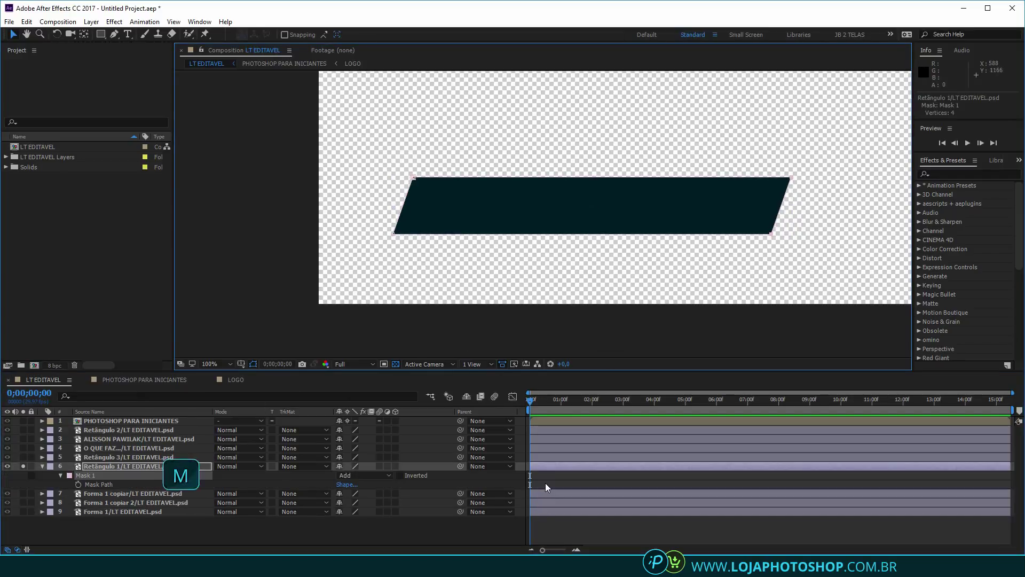
{"action": "left_click", "coordinate": [77, 484]}
Add a second Mask Path keyframe for Retângulo 1 at 0;00;01;00 holding the full bar shape
{"action": "key", "text": "equal"}
{"action": "key", "text": "equal"}
{"action": "key", "text": "equal"}
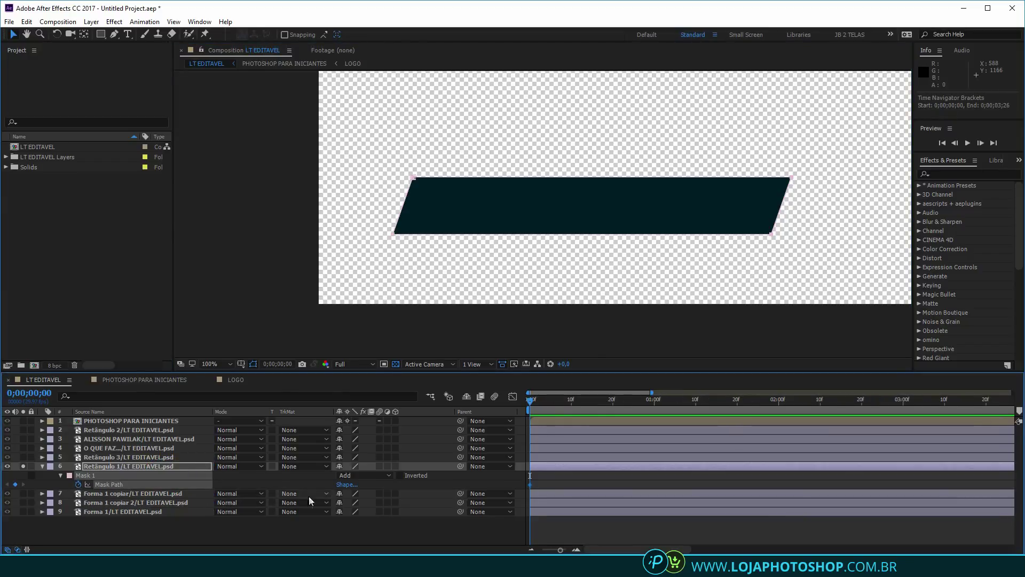
{"action": "key", "text": "space"}
{"action": "left_click_drag", "start_coordinate": [511, 263], "coordinate": [588, 256]}
{"action": "left_click_drag", "start_coordinate": [732, 237], "coordinate": [705, 237]}
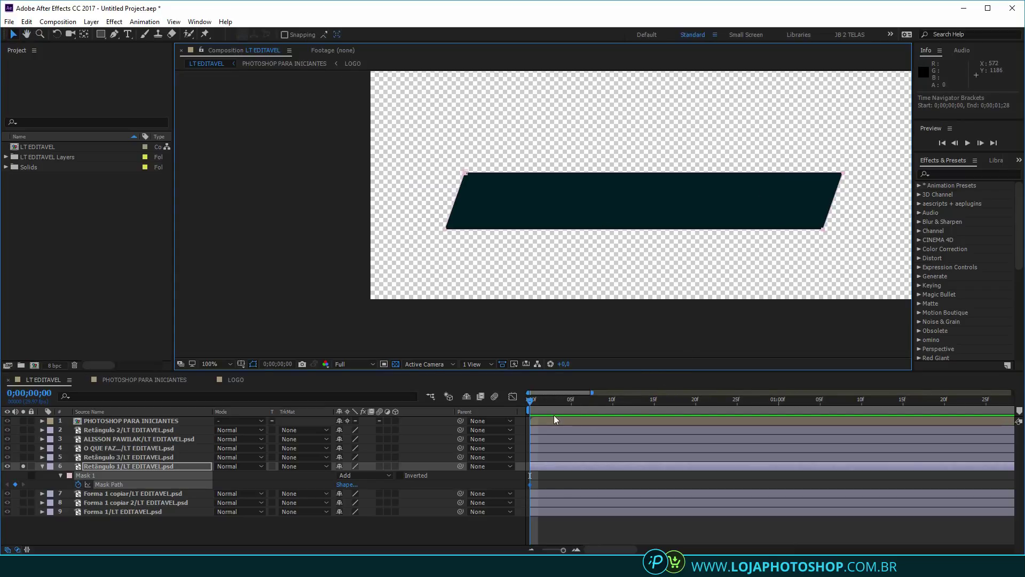
{"action": "key", "text": "minus"}
{"action": "key", "text": "minus"}
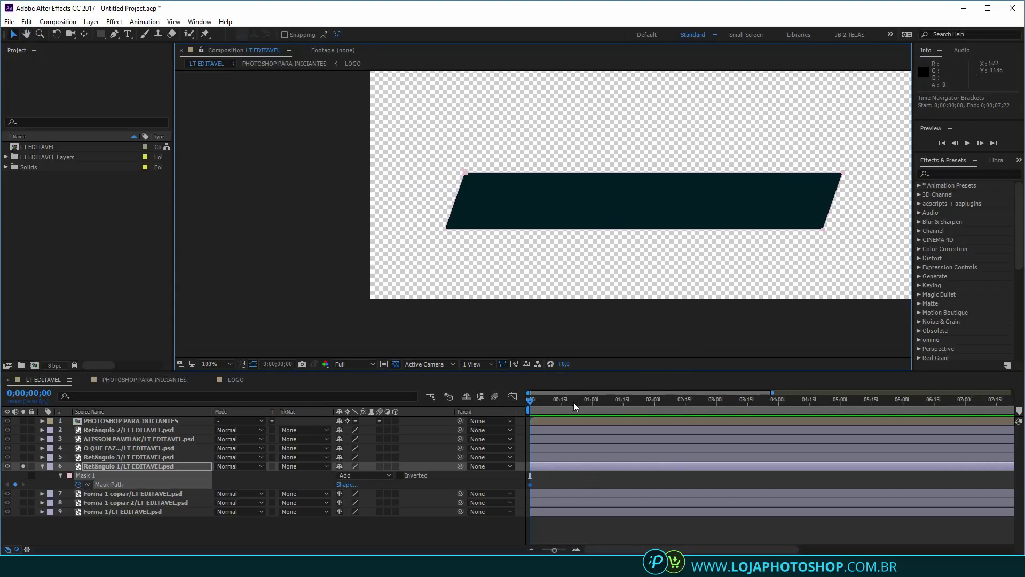
{"action": "left_click_drag", "start_coordinate": [578, 404], "coordinate": [593, 404]}
{"action": "left_click", "coordinate": [27, 483]}
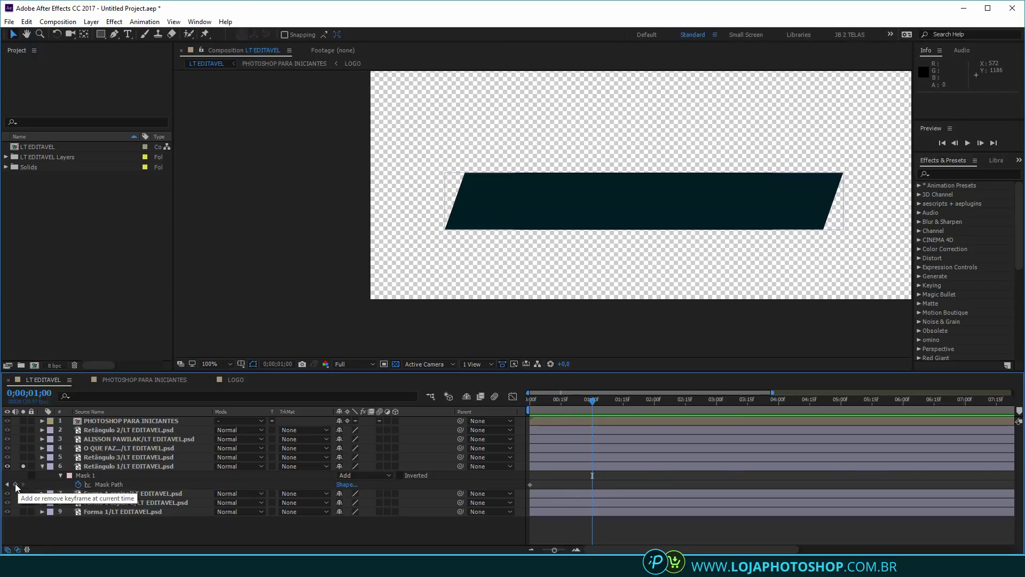
{"action": "left_click", "coordinate": [16, 485]}
Return to the first Mask Path keyframe at 0;00;00;00 and select the dark bar
{"action": "left_click_drag", "start_coordinate": [620, 478], "coordinate": [518, 488]}
{"action": "left_click", "coordinate": [547, 480]}
{"action": "left_click_drag", "start_coordinate": [596, 409], "coordinate": [529, 406]}
{"action": "left_click", "coordinate": [667, 212]}
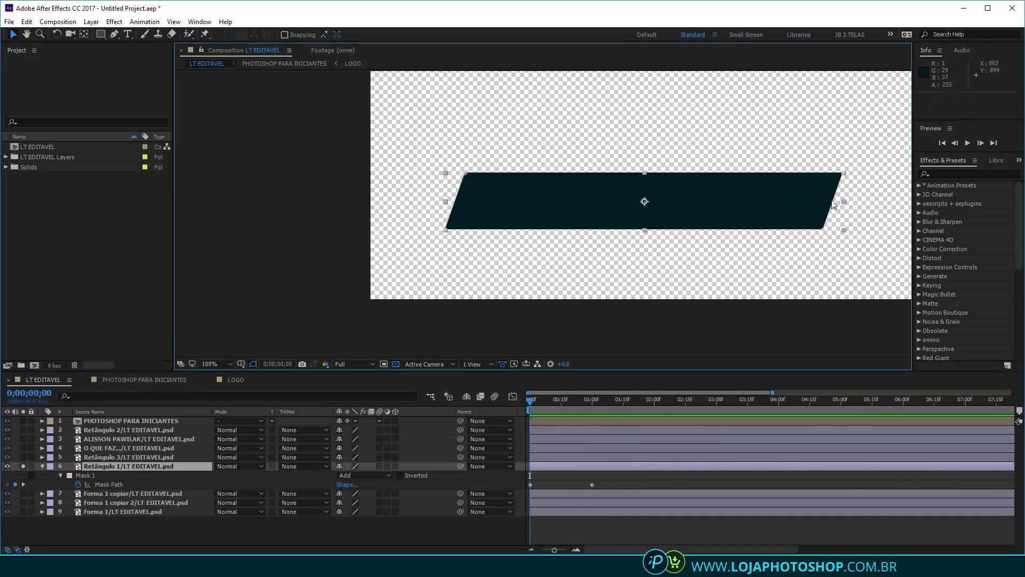
Try moving the bar mask's right slanted edge and upper-right corner inward, undoing each edit
{"action": "left_click_drag", "start_coordinate": [833, 204], "coordinate": [590, 201]}
{"action": "key", "text": "ctrl+z"}
{"action": "left_click", "coordinate": [843, 175]}
{"action": "left_click_drag", "start_coordinate": [845, 175], "coordinate": [755, 192]}
{"action": "key", "text": "ctrl+z"}
Collapse the bar's mask at 0;00;00;00 by moving its right slanted edge onto the left one, then select that first keyframe
{"action": "left_click", "coordinate": [830, 205]}
{"action": "left_click", "coordinate": [831, 206]}
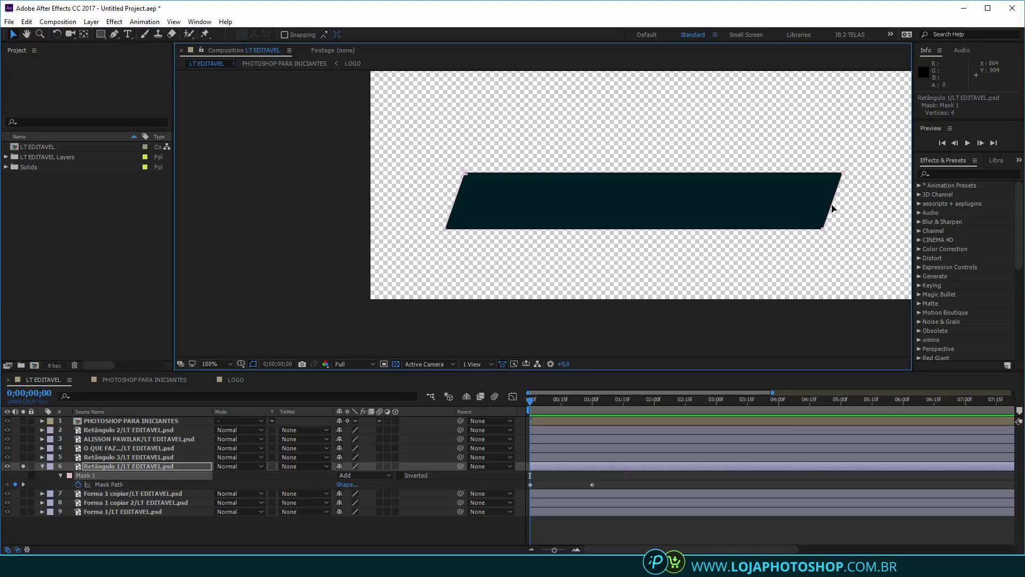
{"action": "left_click_drag", "start_coordinate": [833, 208], "coordinate": [453, 219]}
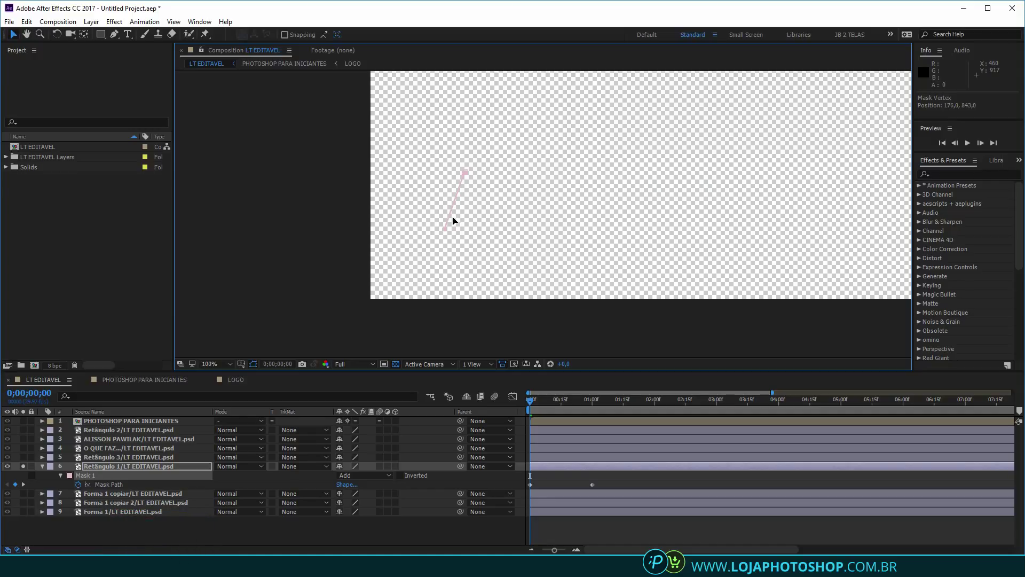
{"action": "left_click", "coordinate": [323, 257]}
{"action": "left_click", "coordinate": [543, 485]}
{"action": "left_click_drag", "start_coordinate": [543, 485], "coordinate": [524, 496]}
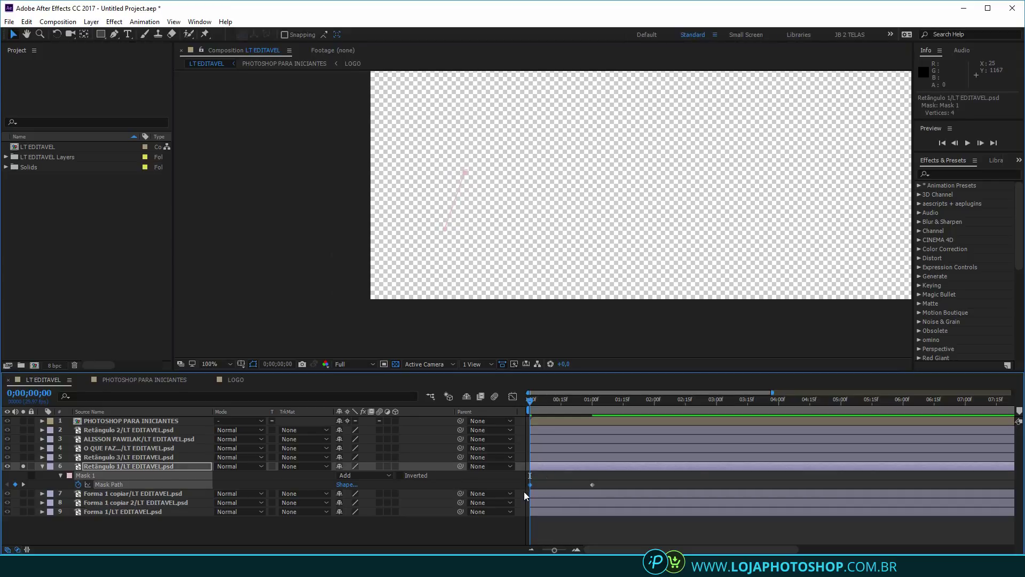
Scrub and repeatedly play back the dark bar's Mask Path reveal to examine the motion between its two keyframes
{"action": "left_click", "coordinate": [597, 404]}
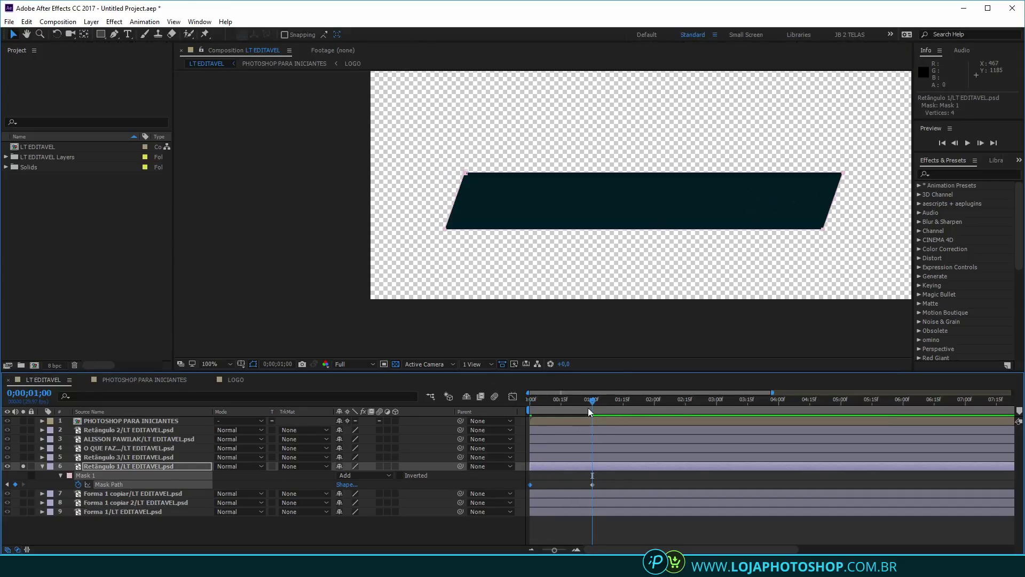
{"action": "left_click_drag", "start_coordinate": [590, 404], "coordinate": [537, 406]}
{"action": "key", "text": "space"}
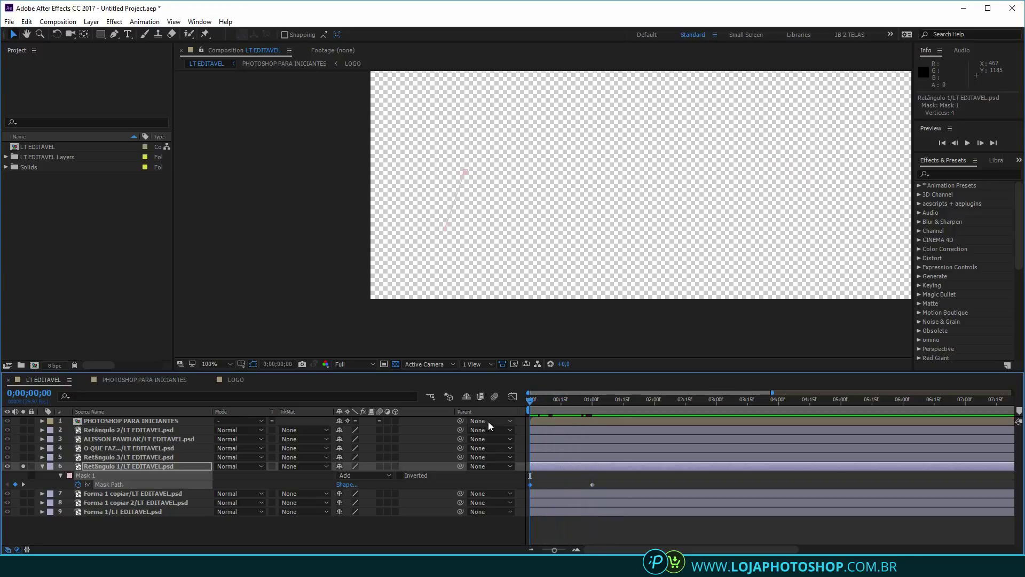
{"action": "key", "text": "space"}
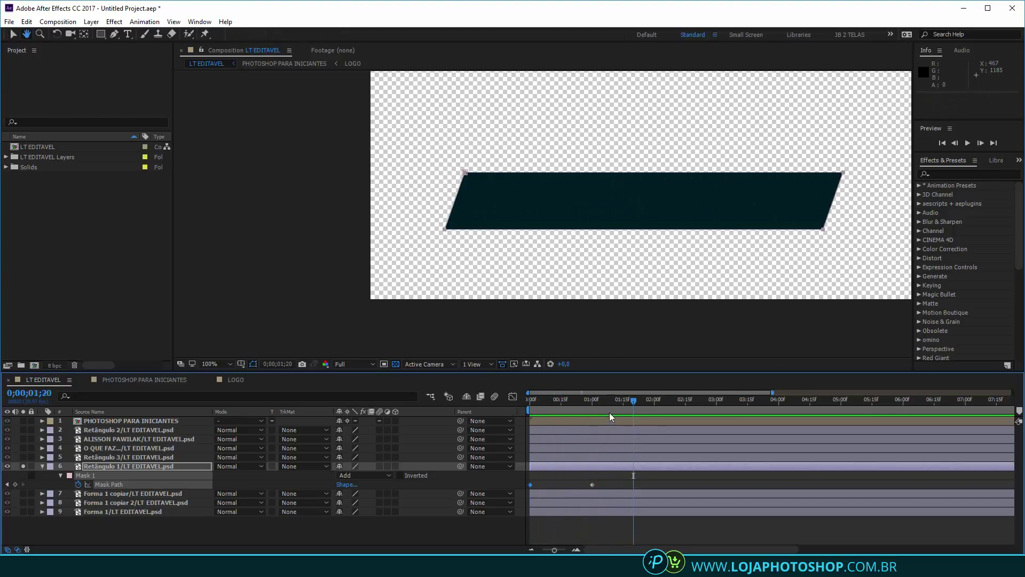
{"action": "key", "text": "space"}
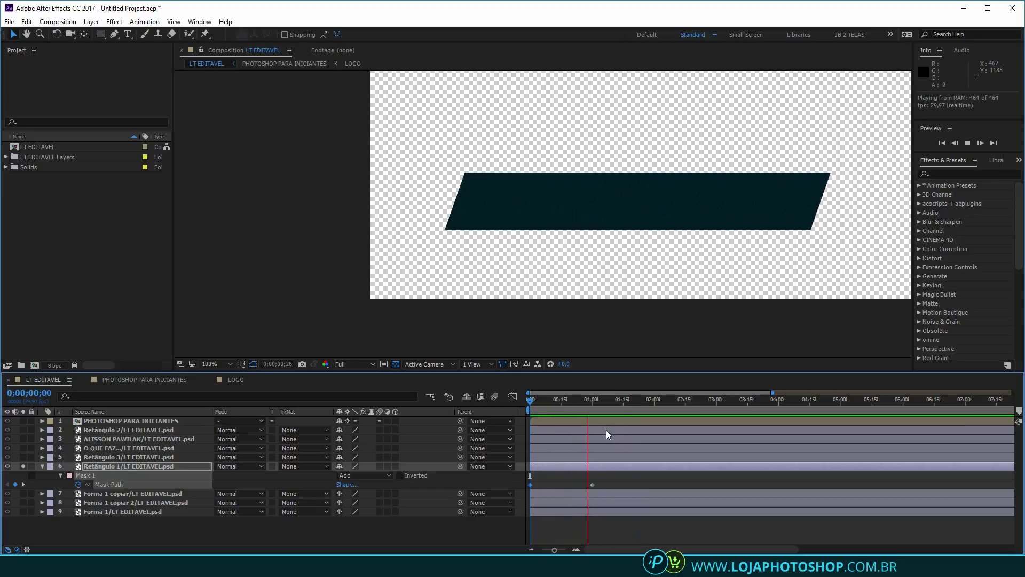
{"action": "left_click_drag", "start_coordinate": [618, 404], "coordinate": [591, 415]}
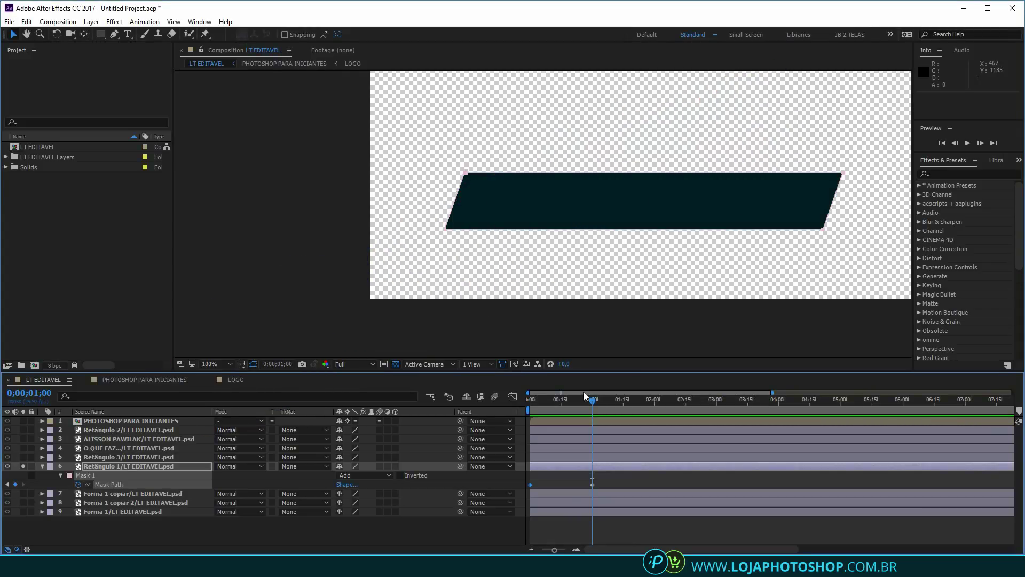
{"action": "left_click_drag", "start_coordinate": [580, 405], "coordinate": [466, 402]}
{"action": "key", "text": "space"}
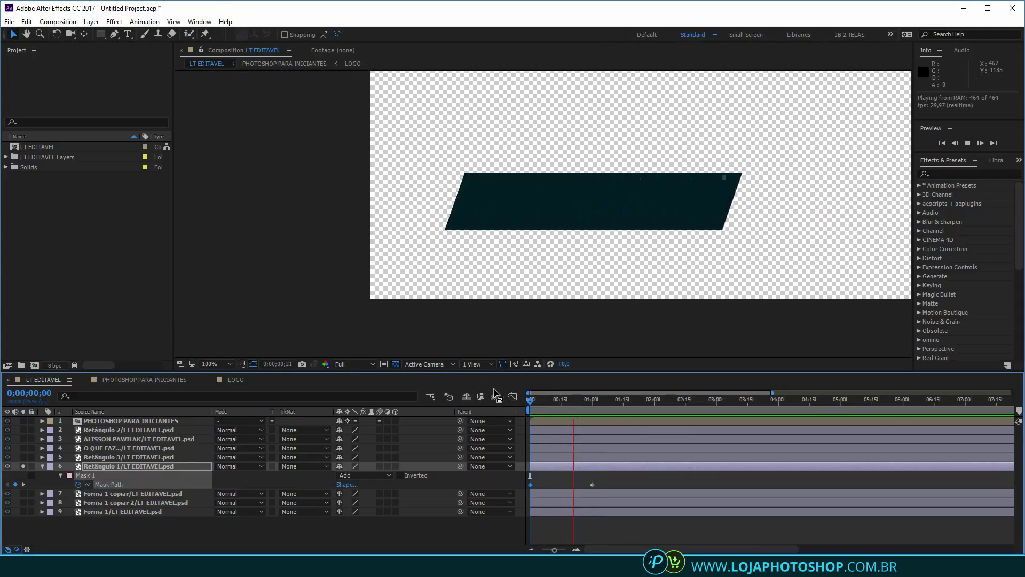
{"action": "key", "text": "space"}
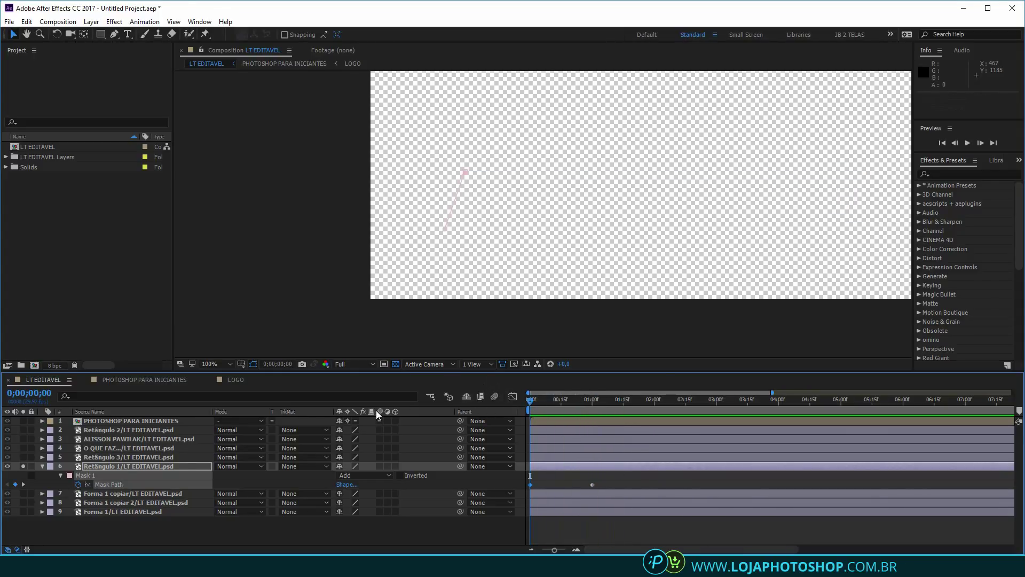
{"action": "key", "text": "space"}
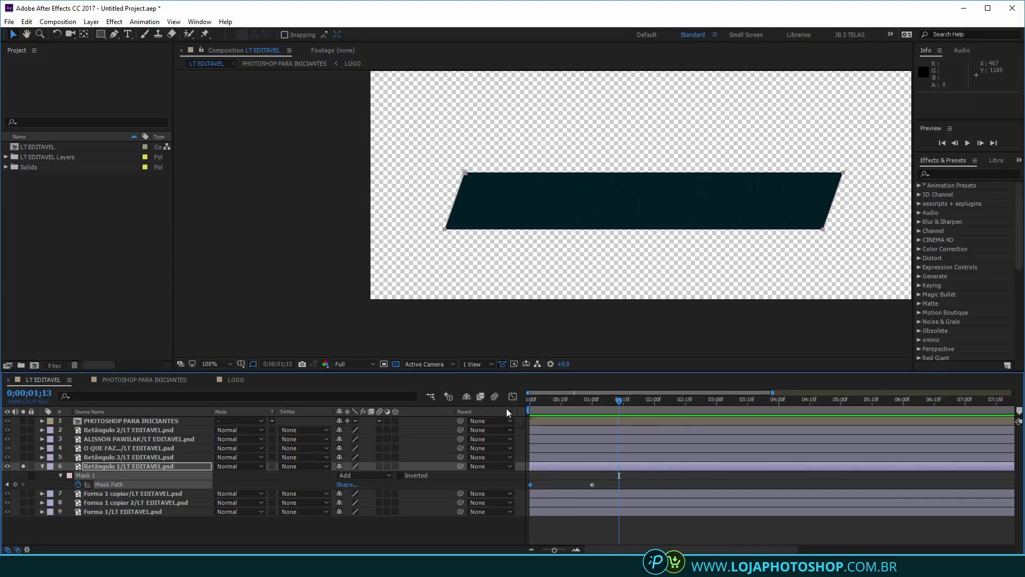
{"action": "key", "text": "space"}
{"action": "key", "text": "space"}
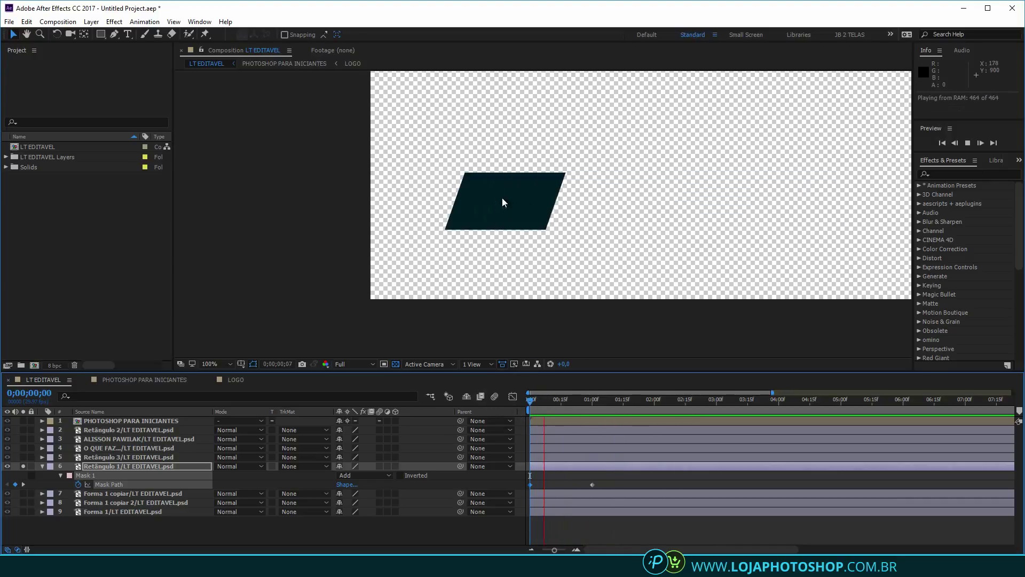
{"action": "left_click_drag", "start_coordinate": [609, 408], "coordinate": [526, 418]}
{"action": "key", "text": "space"}
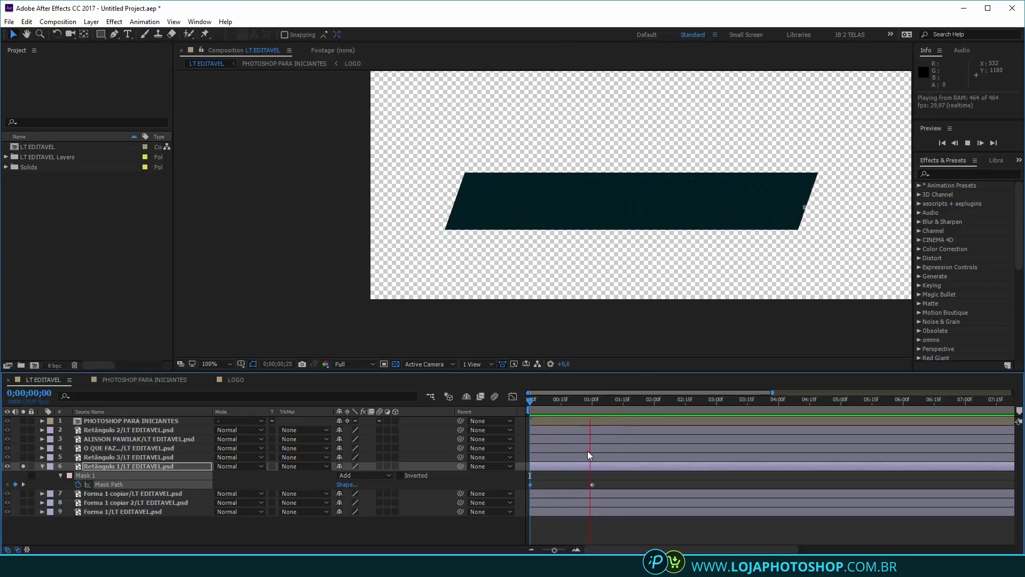
{"action": "key", "text": "space"}
{"action": "left_click_drag", "start_coordinate": [607, 484], "coordinate": [499, 500]}
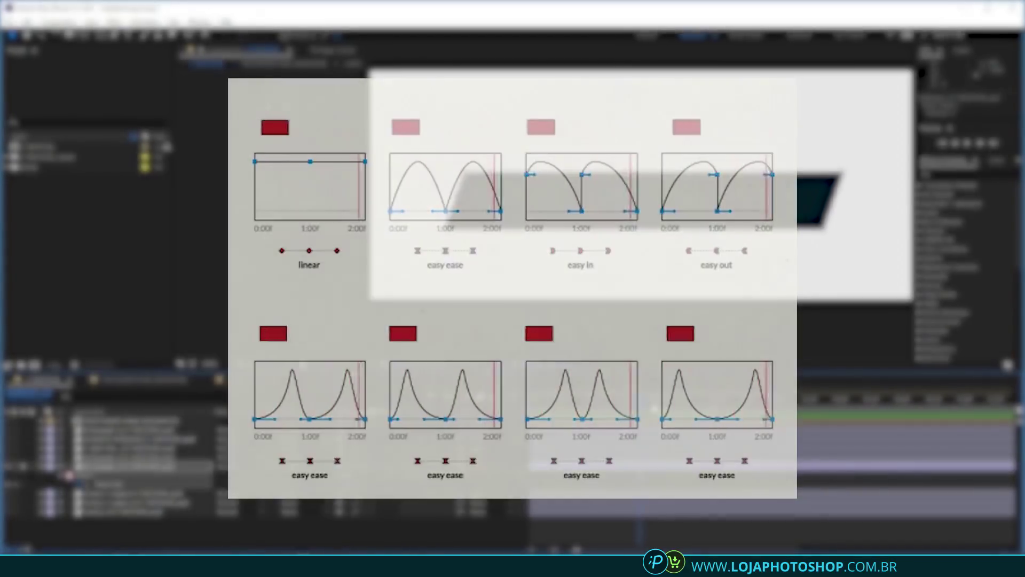
At 0;00;01;00, duplicate the Retângulo 1 layer and move the copy straight up about 131 px above the original bar
{"action": "left_click_drag", "start_coordinate": [640, 403], "coordinate": [593, 409]}
{"action": "left_click", "coordinate": [550, 344]}
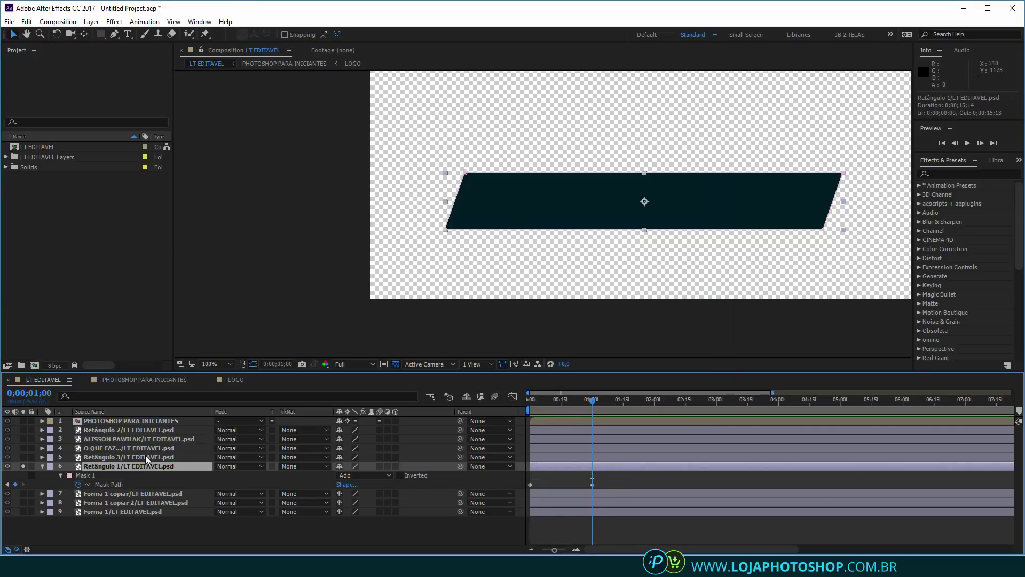
{"action": "key", "text": "ctrl+d"}
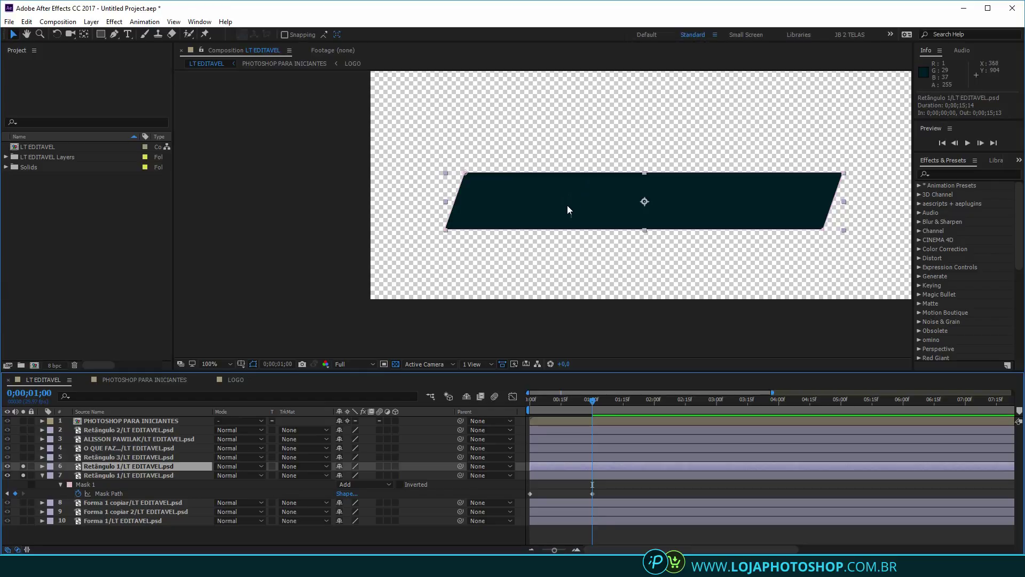
{"action": "left_click_drag", "start_coordinate": [567, 205], "coordinate": [576, 145]}
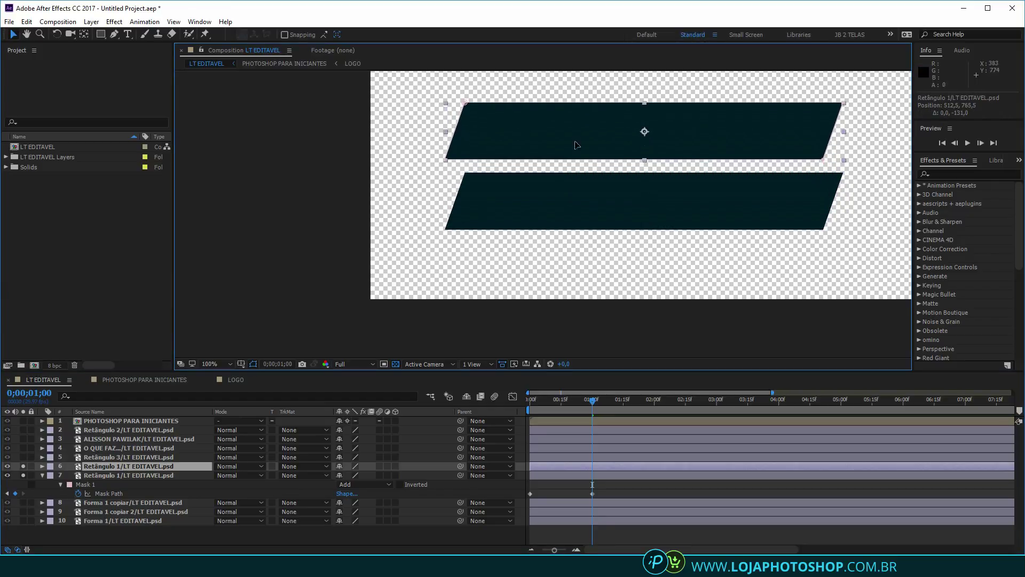
Play back both bars from 0;00;00;00 to compare the duplicate's motion with the original's
{"action": "left_click_drag", "start_coordinate": [591, 400], "coordinate": [510, 408]}
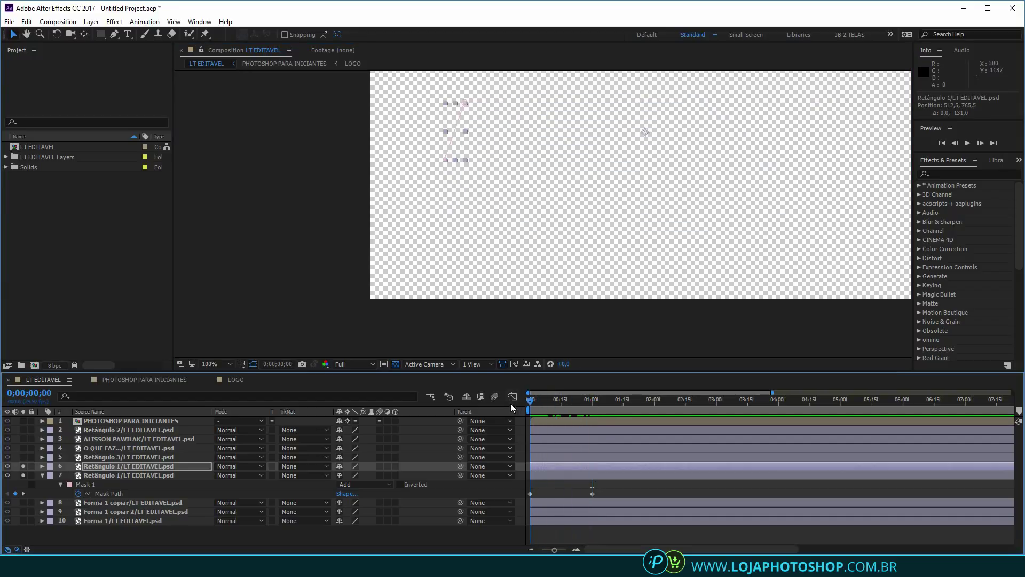
{"action": "key", "text": "space"}
{"action": "key", "text": "space"}
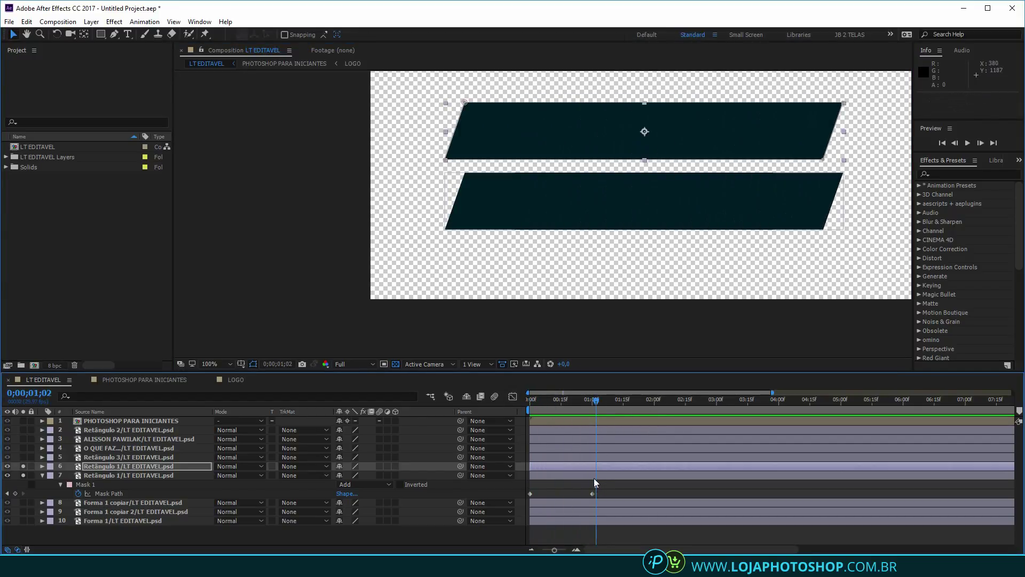
Display the lower bar's two Mask Path keyframes in the Graph Editor and scrub the first second along the speed graph
{"action": "left_click", "coordinate": [593, 479]}
{"action": "left_click_drag", "start_coordinate": [612, 485], "coordinate": [524, 491]}
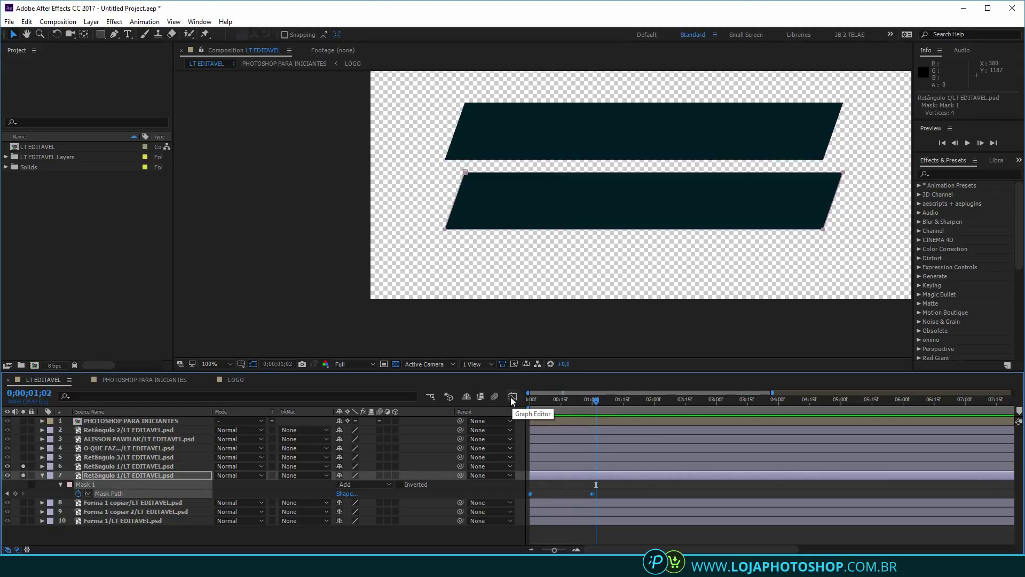
{"action": "left_click", "coordinate": [512, 396]}
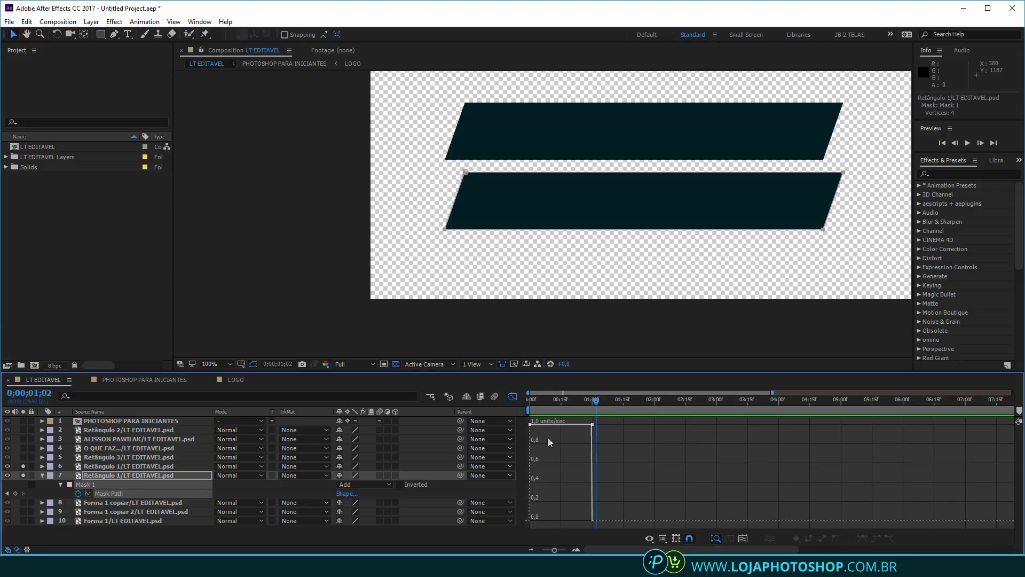
{"action": "mouse_move", "coordinate": [549, 405]}
{"action": "left_mouse_down"}
{"action": "mouse_move", "coordinate": [594, 408]}
{"action": "mouse_move", "coordinate": [524, 410]}
{"action": "mouse_move", "coordinate": [592, 409]}
{"action": "mouse_move", "coordinate": [495, 424]}
{"action": "mouse_move", "coordinate": [552, 411]}
{"action": "mouse_move", "coordinate": [576, 412]}
{"action": "mouse_move", "coordinate": [539, 417]}
{"action": "mouse_move", "coordinate": [584, 421]}
{"action": "mouse_move", "coordinate": [565, 408]}
{"action": "mouse_move", "coordinate": [514, 408]}
{"action": "left_mouse_up"}
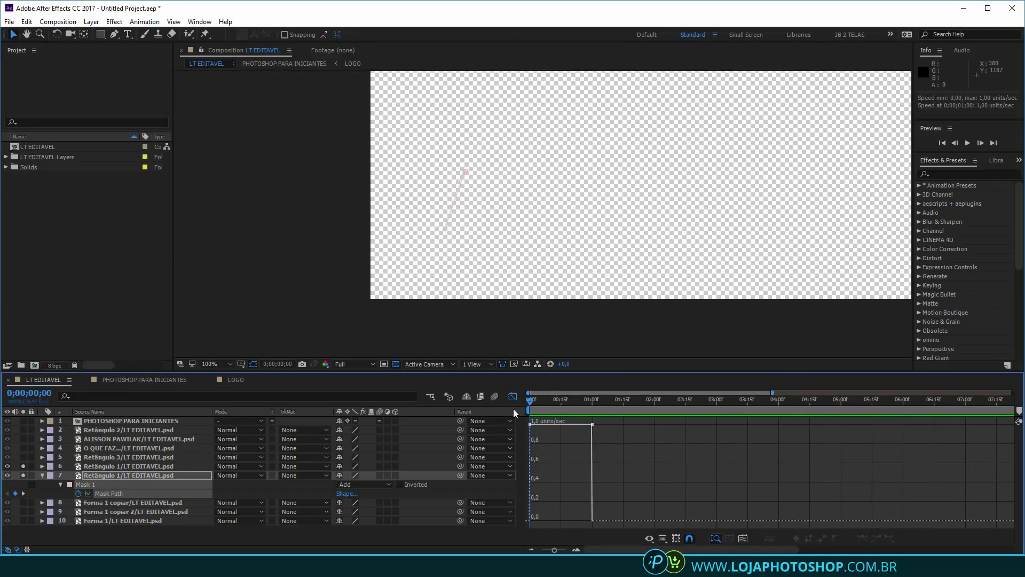
{"action": "left_click", "coordinate": [546, 408]}
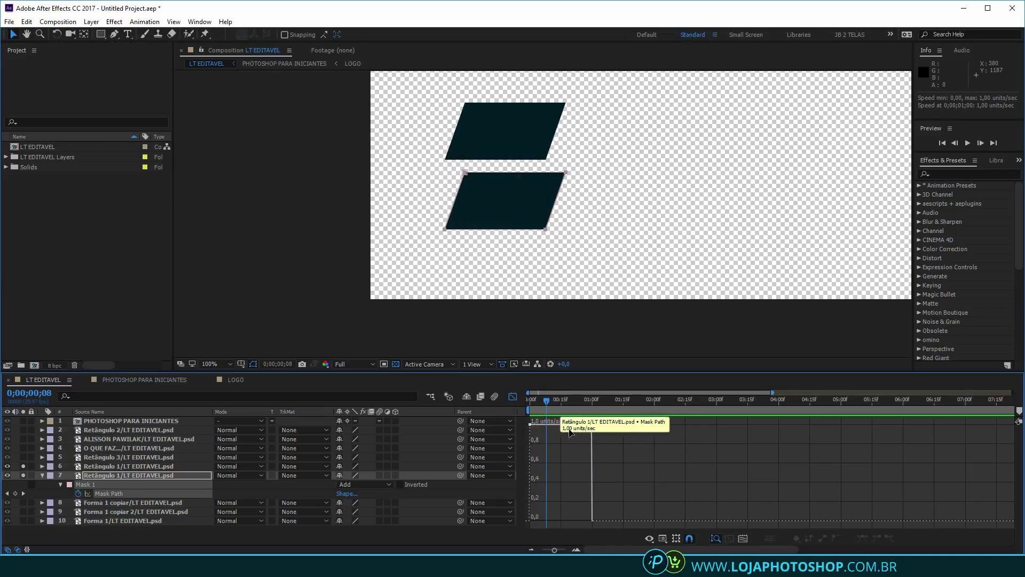
Apply Easy Ease to both Mask Path keyframes of the lower bar
{"action": "left_click", "coordinate": [560, 425]}
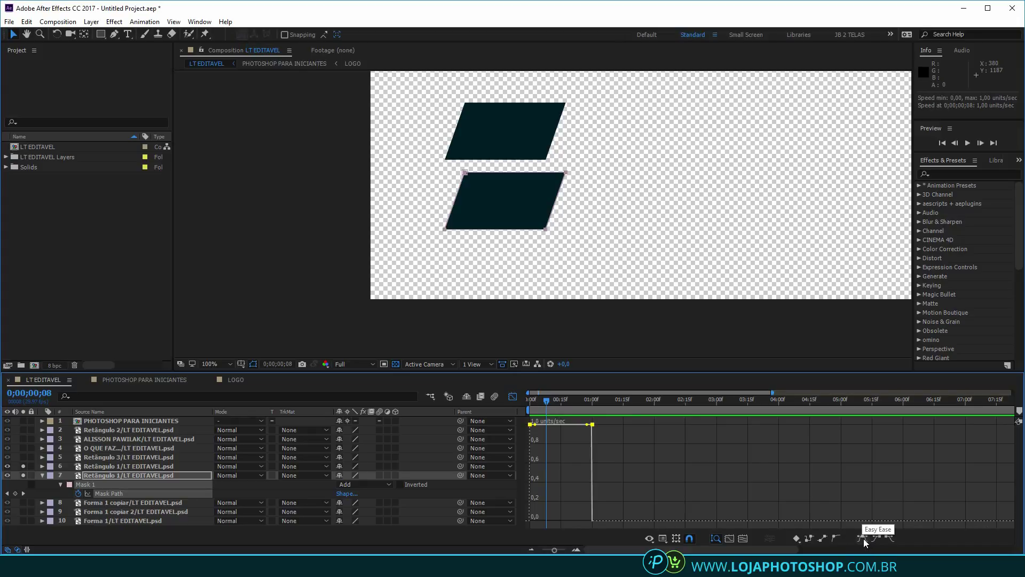
{"action": "right_click", "coordinate": [591, 424]}
{"action": "mouse_move", "coordinate": [635, 417]}
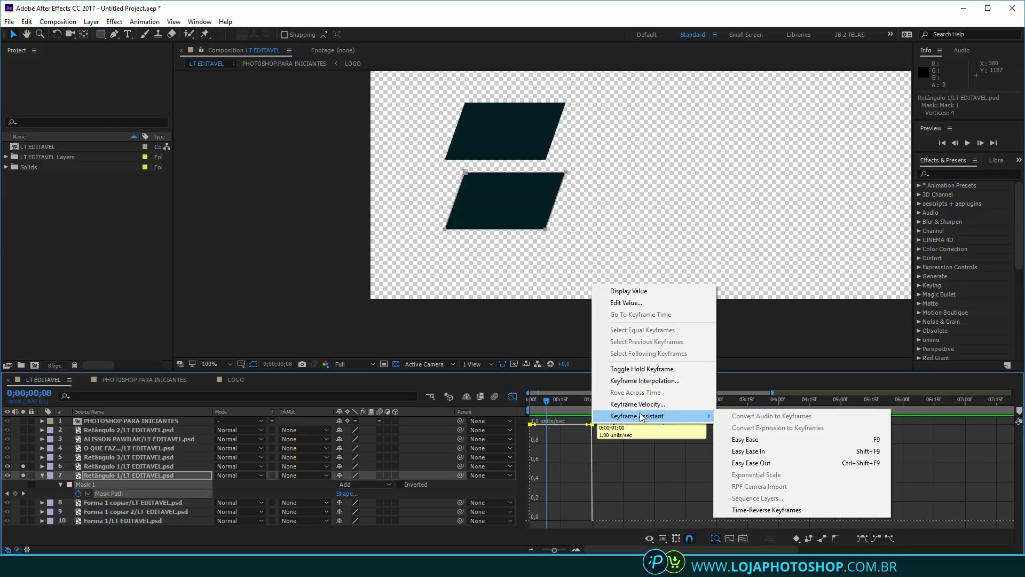
{"action": "left_click", "coordinate": [774, 441]}
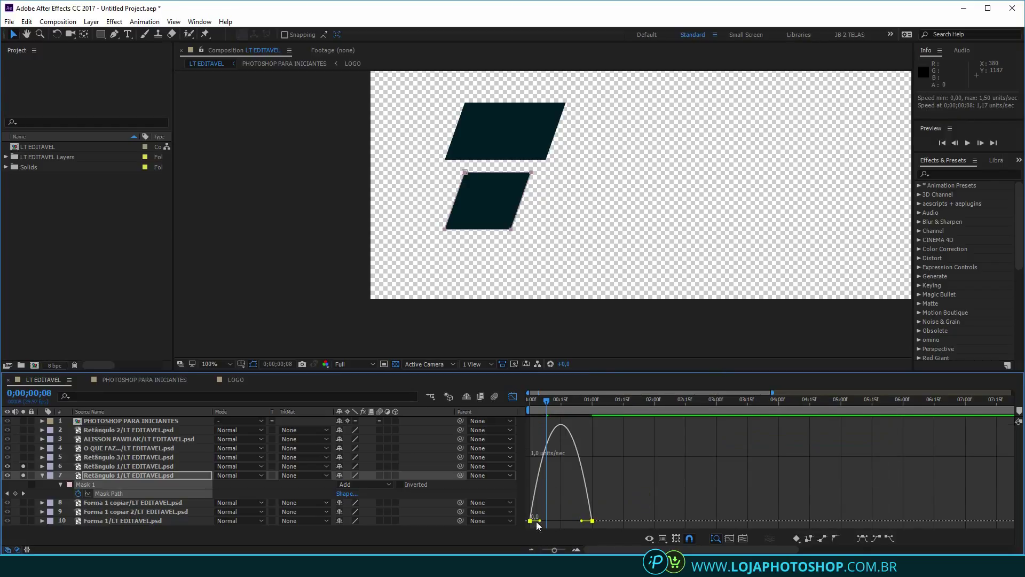
Scrub and play back the eased lower bar against the linear upper bar to compare their acceleration
{"action": "mouse_move", "coordinate": [551, 401]}
{"action": "left_mouse_down"}
{"action": "mouse_move", "coordinate": [534, 401]}
{"action": "mouse_move", "coordinate": [542, 403]}
{"action": "left_mouse_up"}
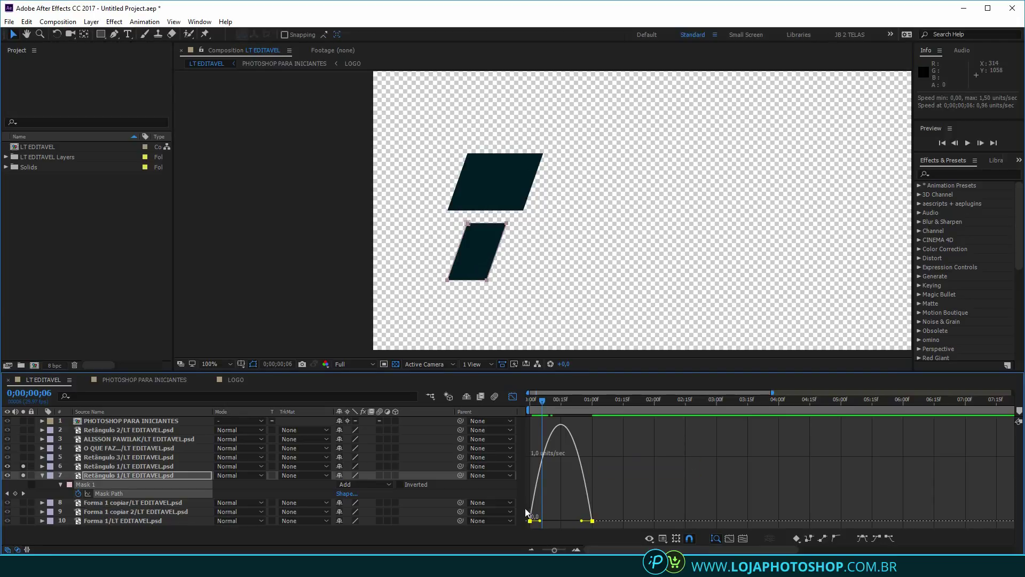
{"action": "left_click_drag", "start_coordinate": [558, 405], "coordinate": [521, 428]}
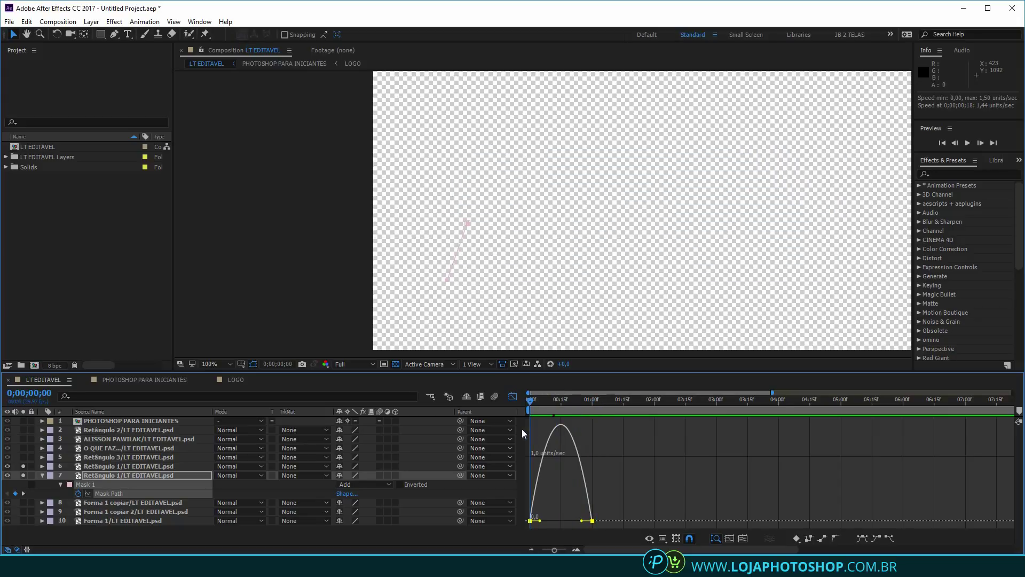
{"action": "left_click_drag", "start_coordinate": [553, 495], "coordinate": [622, 526]}
{"action": "key", "text": "space"}
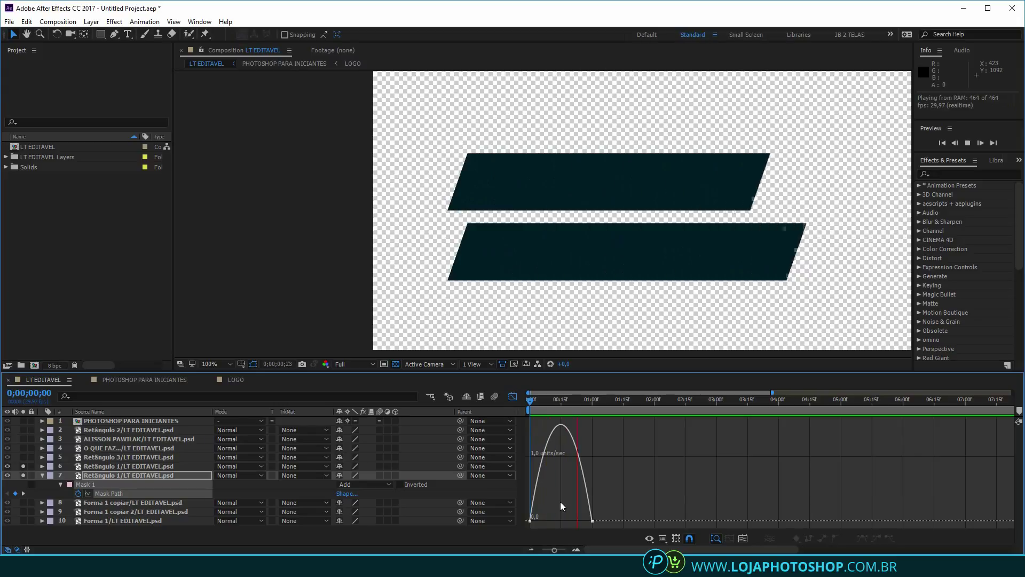
{"action": "key", "text": "space"}
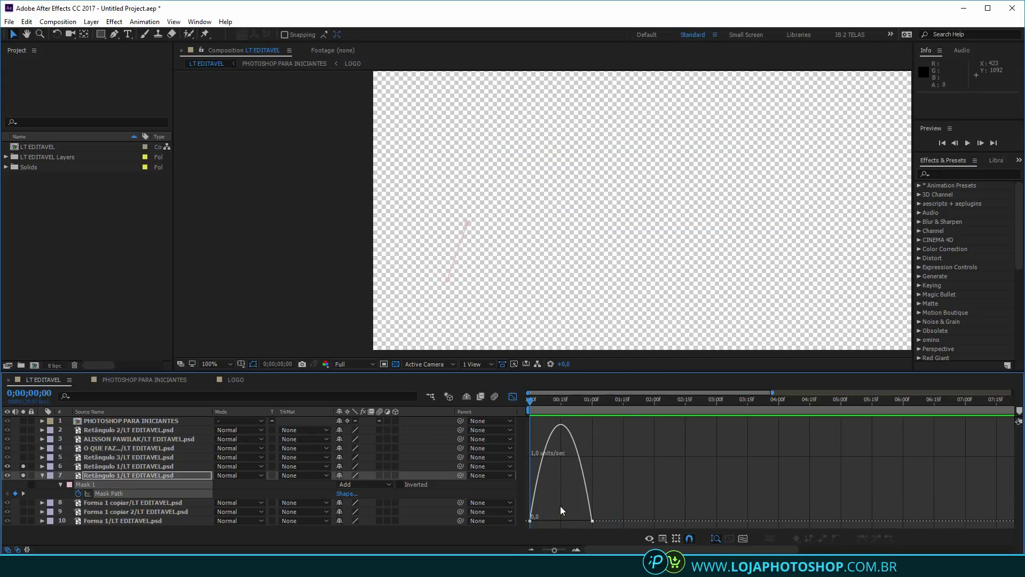
Lengthen the first Mask Path keyframe's outgoing ease handle to about a third of the way toward the second keyframe
{"action": "left_click_drag", "start_coordinate": [561, 507], "coordinate": [515, 524]}
{"action": "left_click", "coordinate": [526, 524]}
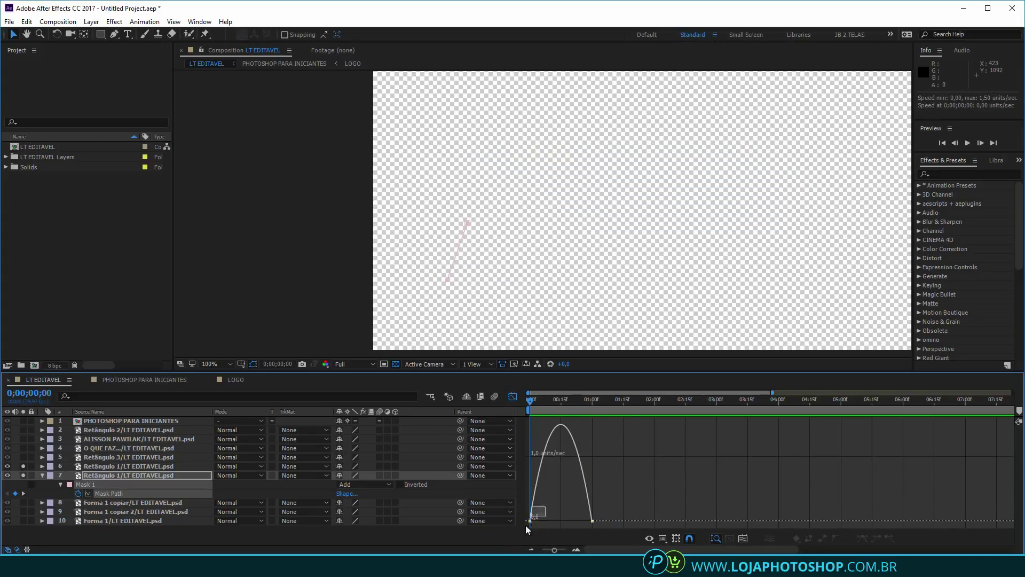
{"action": "left_click_drag", "start_coordinate": [565, 486], "coordinate": [634, 538]}
{"action": "left_click_drag", "start_coordinate": [540, 521], "coordinate": [551, 521]}
{"action": "key", "text": "shift"}
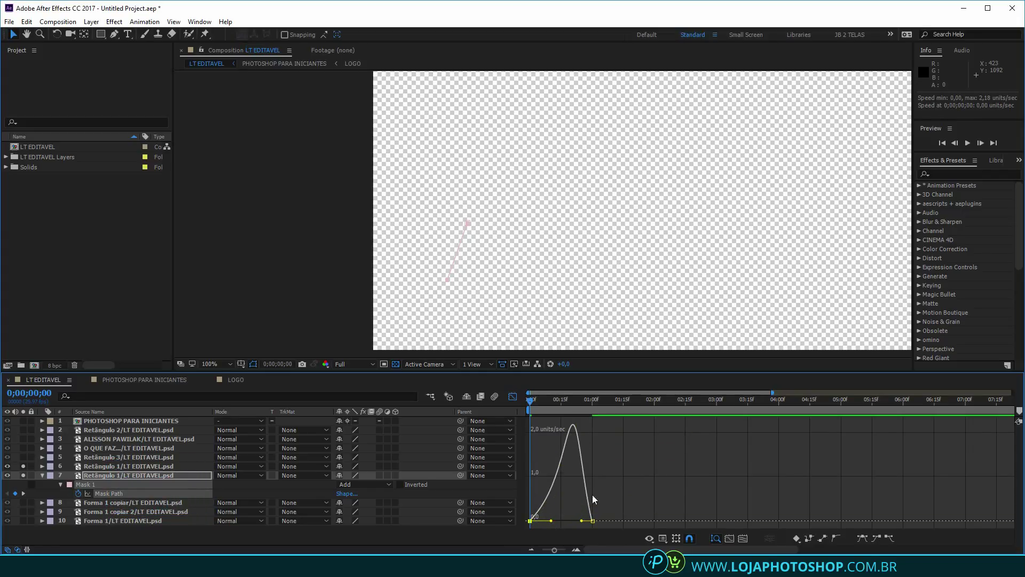
Play back and scrub both bars to examine the slower start of the lower bar's reveal
{"action": "key", "text": "space"}
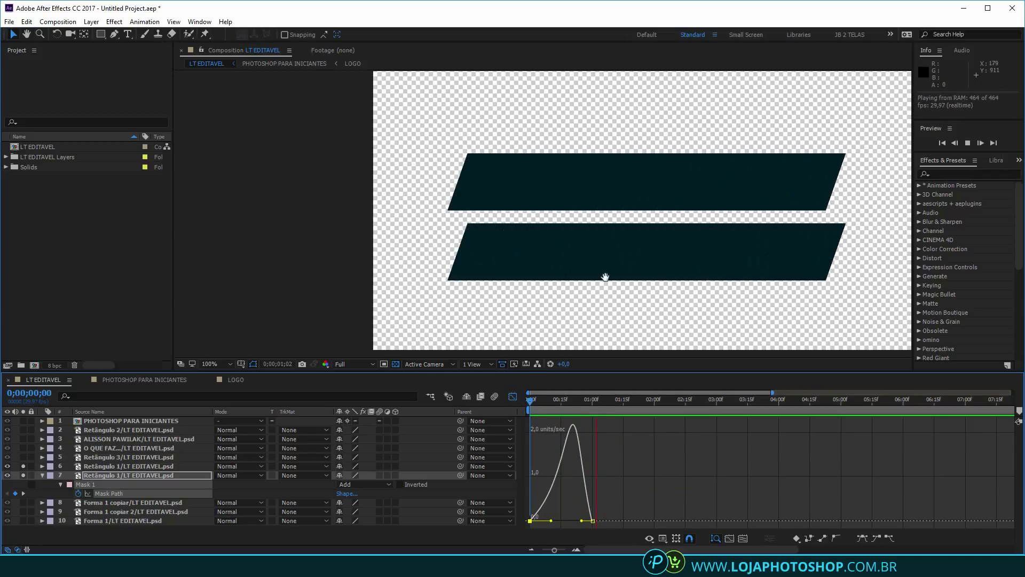
{"action": "key", "text": "space"}
{"action": "left_click_drag", "start_coordinate": [542, 402], "coordinate": [552, 403]}
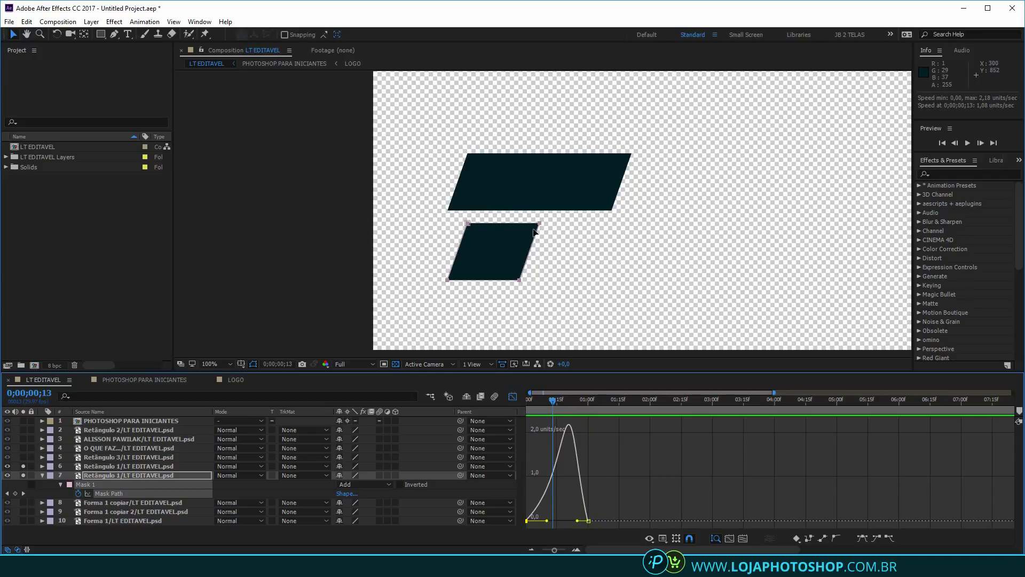
{"action": "left_click", "coordinate": [559, 410]}
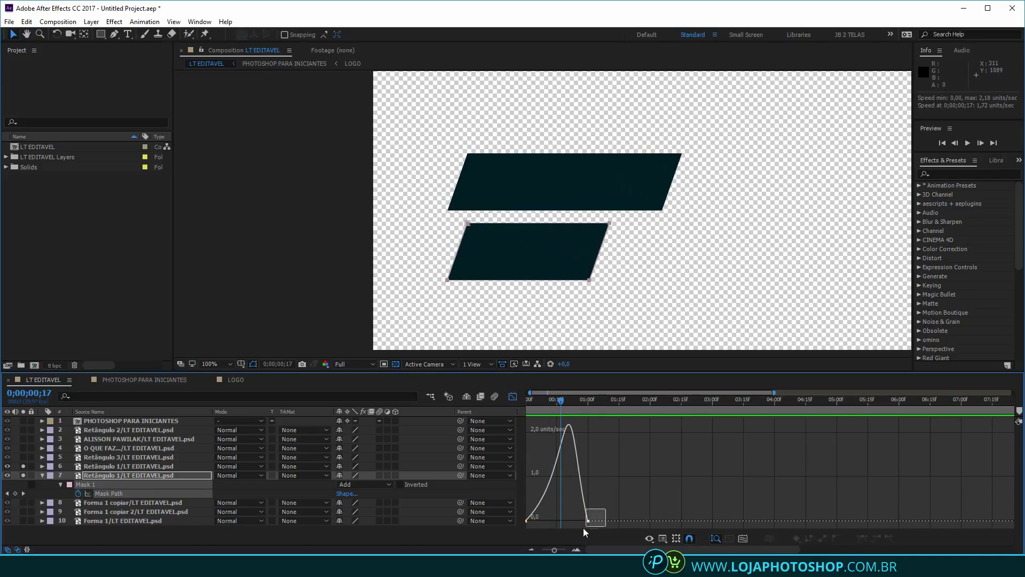
Lengthen the second Mask Path keyframe's incoming ease handle for a central speed peak and preview the motion from the start
{"action": "left_click_drag", "start_coordinate": [578, 521], "coordinate": [565, 519]}
{"action": "key", "text": "Home"}
{"action": "scroll", "coordinate": [655, 243], "scroll_direction": "down", "scroll_amount": 1}
{"action": "key", "text": "space"}
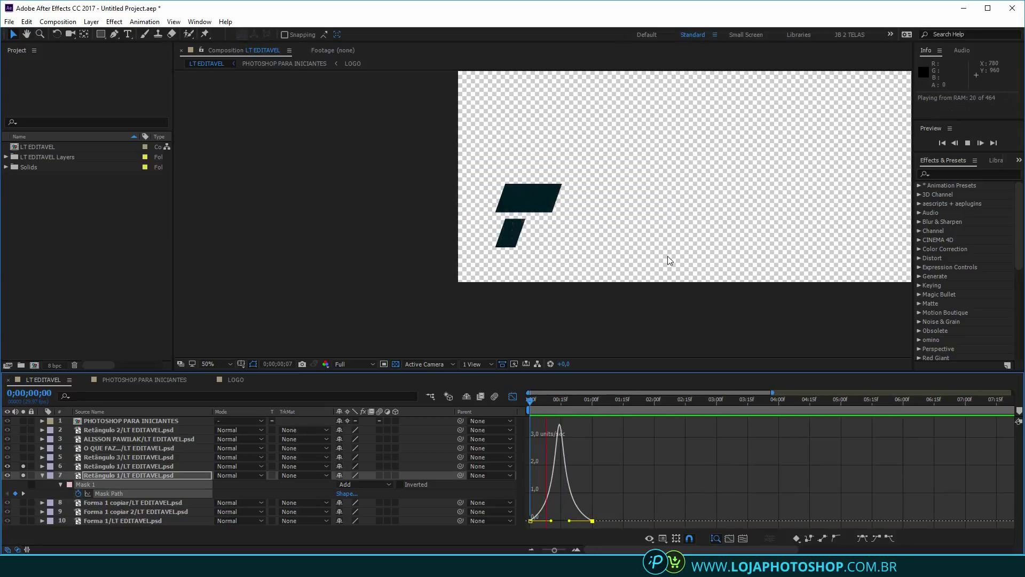
{"action": "key", "text": "space"}
{"action": "key", "text": "space"}
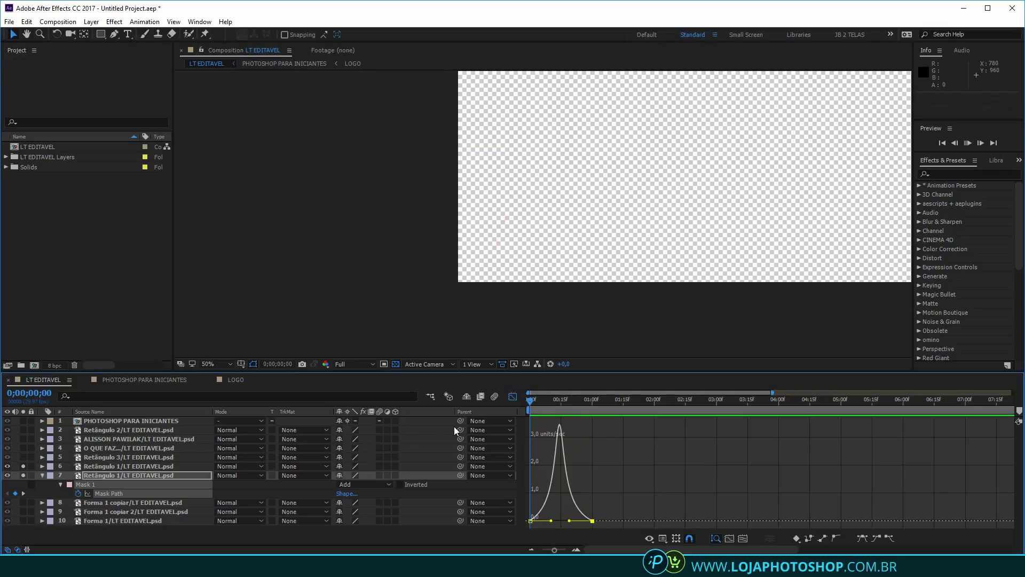
Close the Graph Editor and replay the two bars to compare linear and eased motion
{"action": "left_click", "coordinate": [513, 396]}
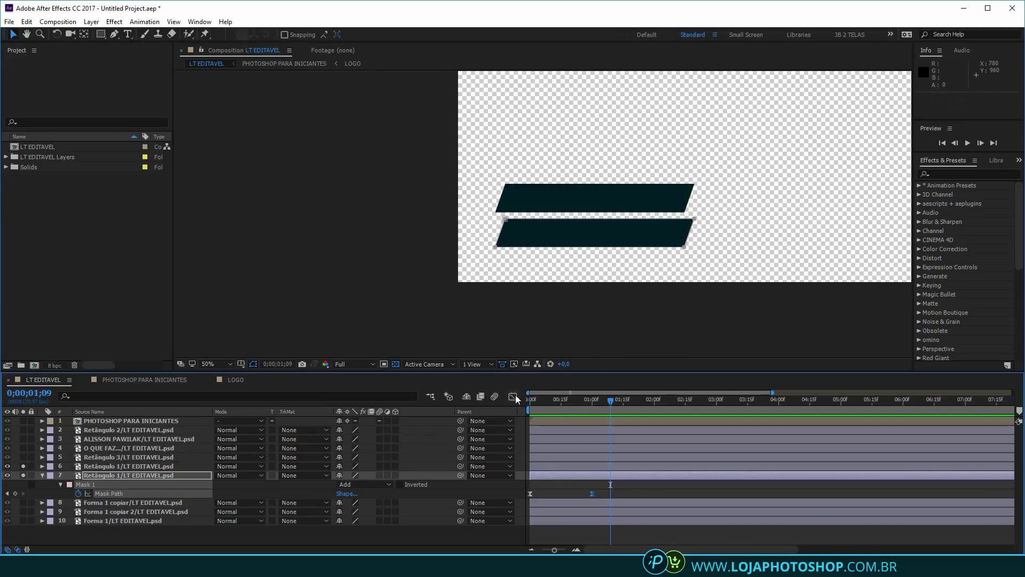
{"action": "key", "text": "space"}
{"action": "key", "text": "space"}
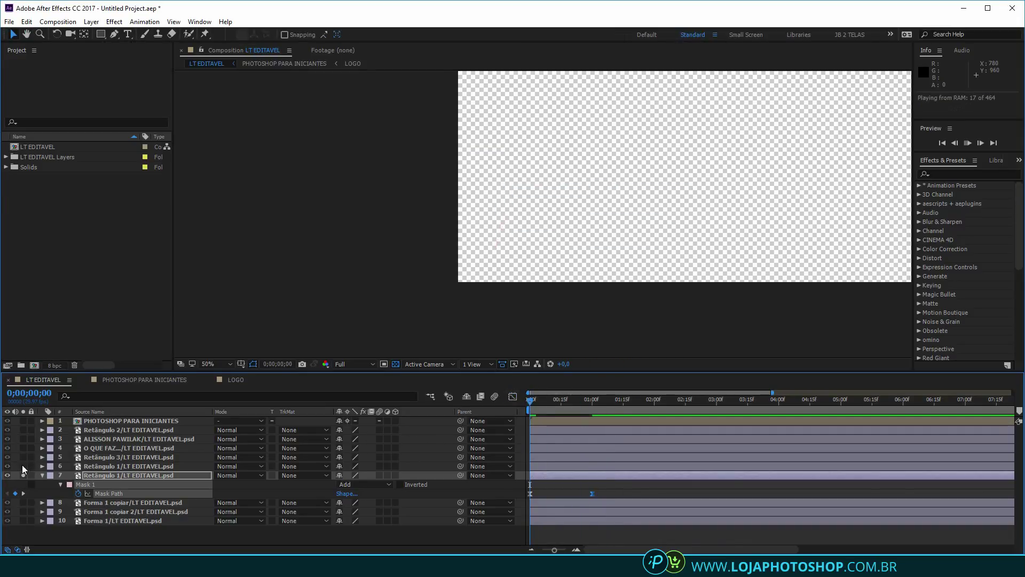
{"action": "key", "text": "space"}
{"action": "key", "text": "space"}
Switch soloing between the upper and lower bars and play them back separately and together to compare their motion
{"action": "left_click", "coordinate": [22, 474]}
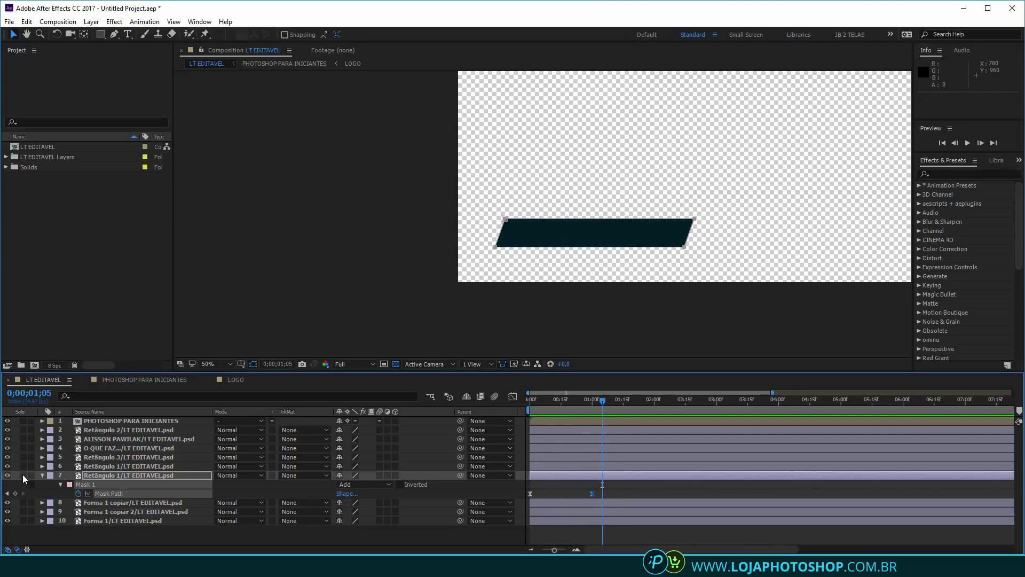
{"action": "left_click", "coordinate": [23, 465]}
{"action": "key", "text": "space"}
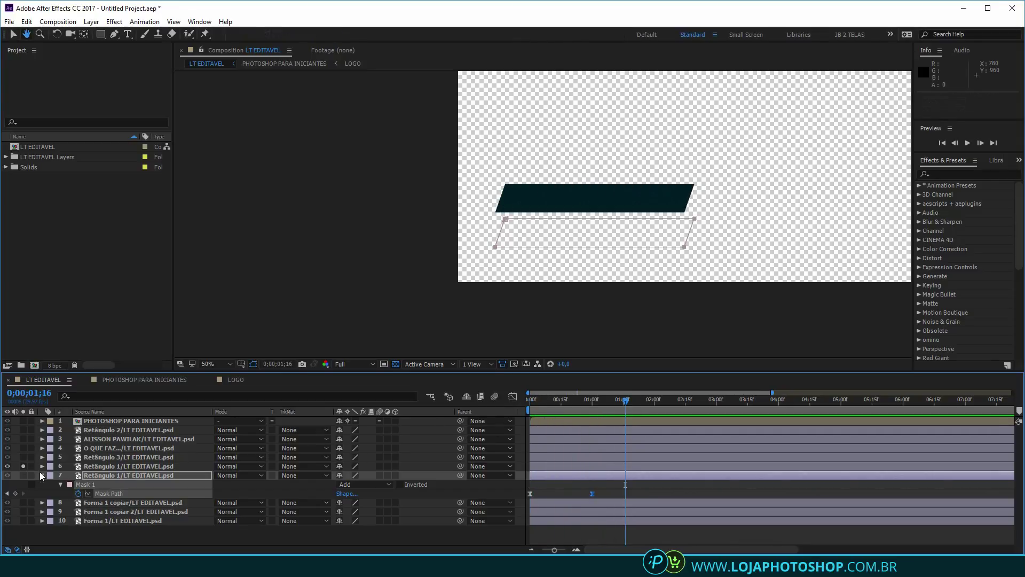
{"action": "left_click", "coordinate": [22, 474]}
{"action": "key", "text": "space"}
{"action": "key", "text": "space"}
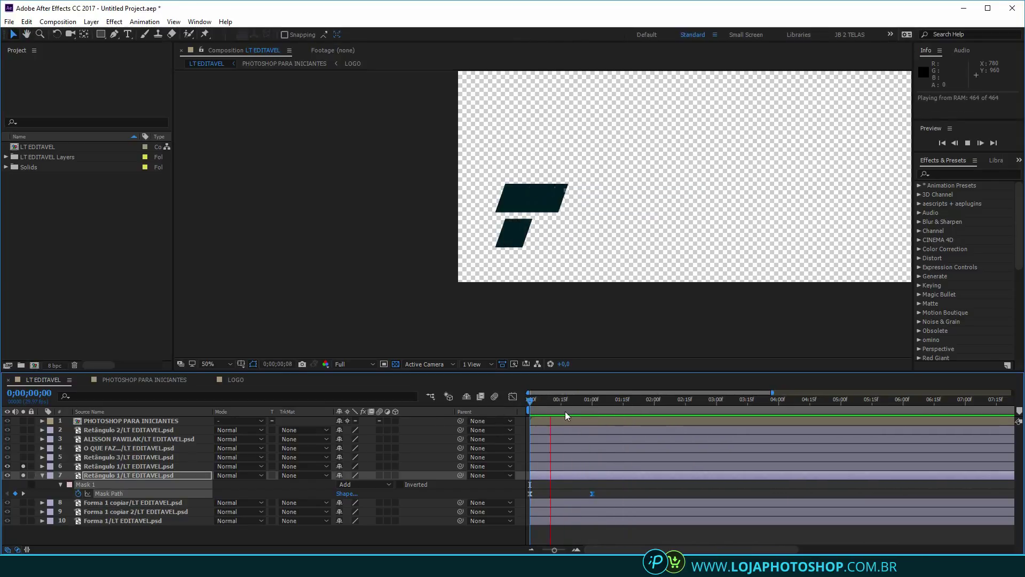
Delete the duplicate upper bar layer and return the playhead to 0;00;00;00
{"action": "left_click", "coordinate": [575, 467]}
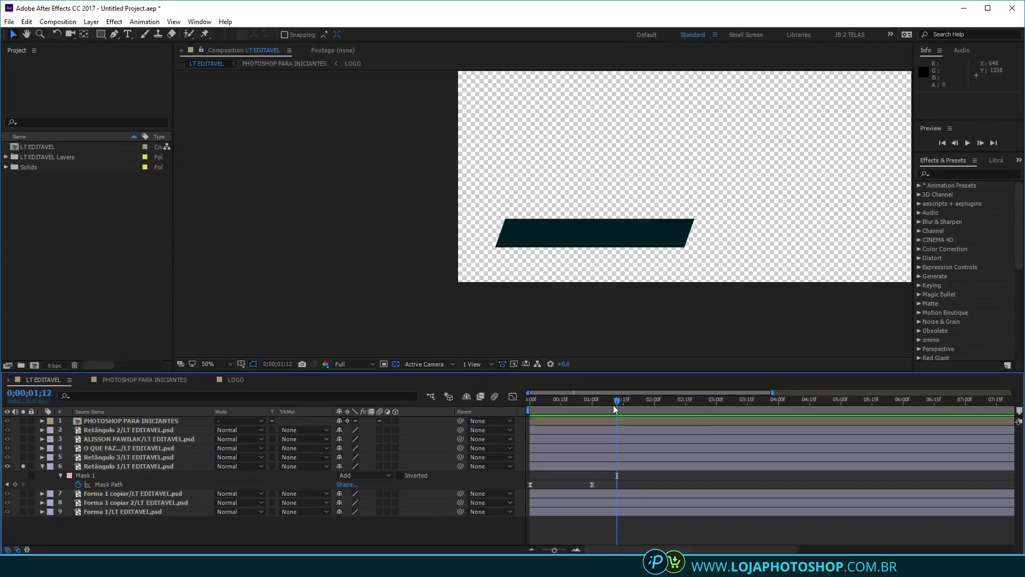
{"action": "left_click_drag", "start_coordinate": [613, 405], "coordinate": [514, 415]}
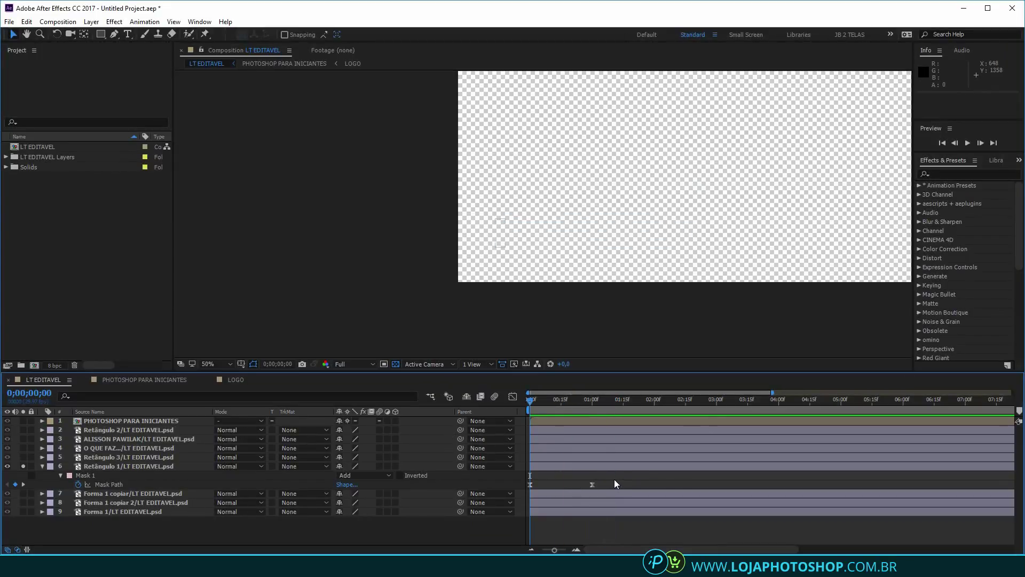
Adjust the remaining bar's Mask Path ease handles in the Graph Editor so the speed peaks slightly earlier, then deselect the keyframes
{"action": "left_click_drag", "start_coordinate": [612, 478], "coordinate": [517, 503]}
{"action": "left_click", "coordinate": [513, 396]}
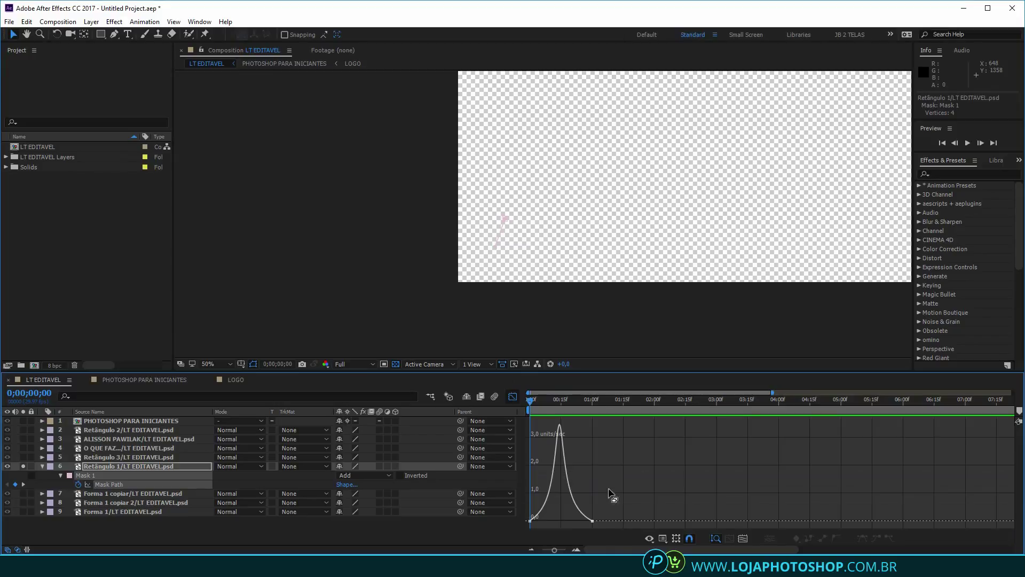
{"action": "left_click", "coordinate": [555, 521]}
{"action": "mouse_move", "coordinate": [554, 521]}
{"action": "left_mouse_down"}
{"action": "mouse_move", "coordinate": [620, 530]}
{"action": "mouse_move", "coordinate": [566, 521]}
{"action": "left_mouse_up"}
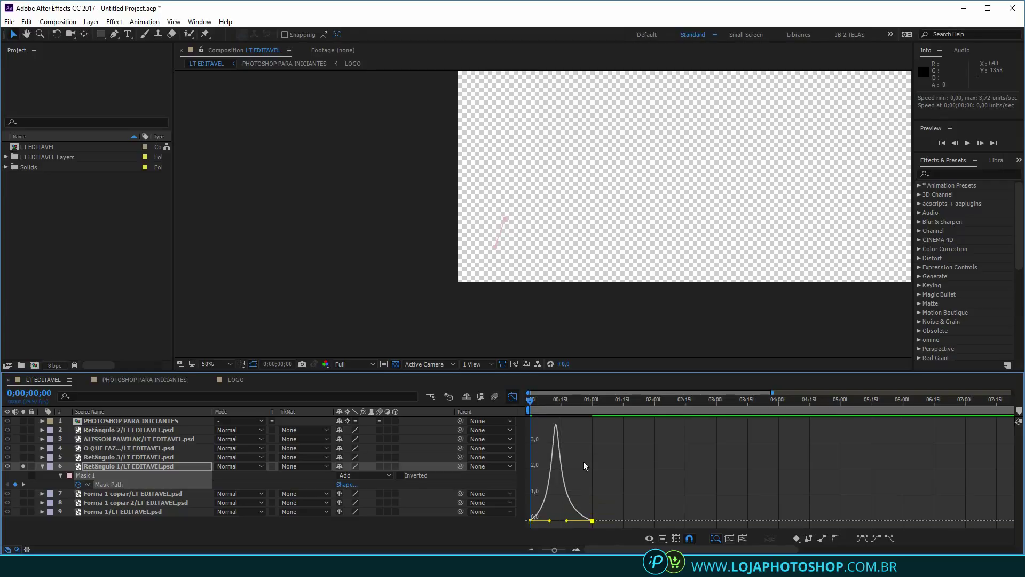
{"action": "left_click", "coordinate": [513, 397]}
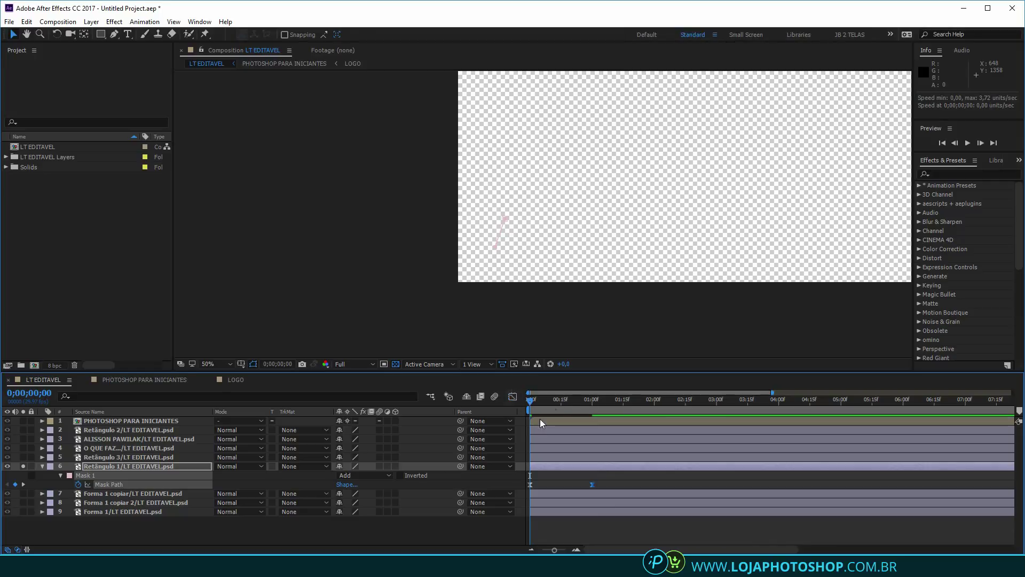
{"action": "left_click", "coordinate": [599, 525]}
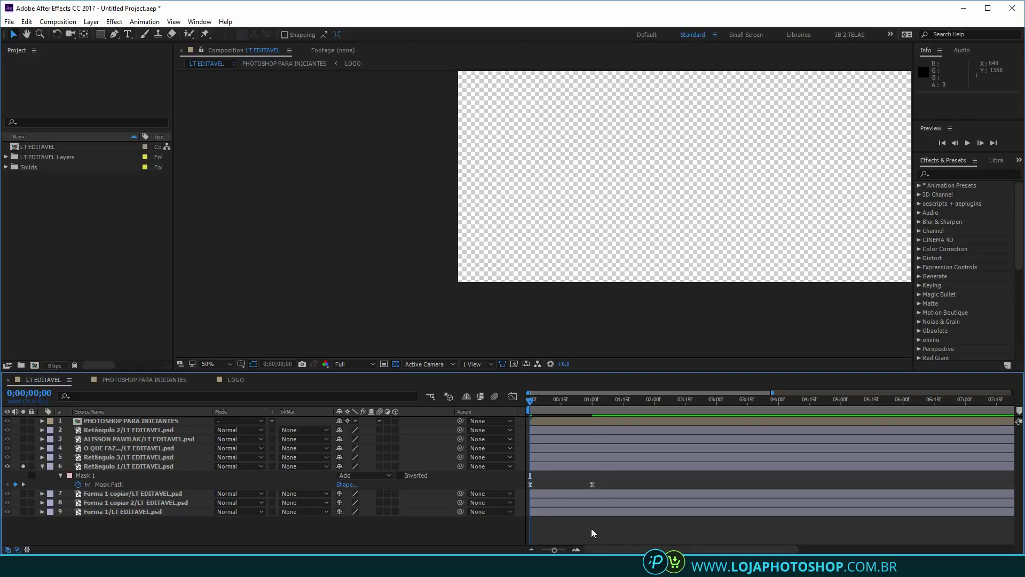
Scrub and play back the bar's adjusted reveal from 0;00;00;00 to examine its easing
{"action": "left_click", "coordinate": [596, 399]}
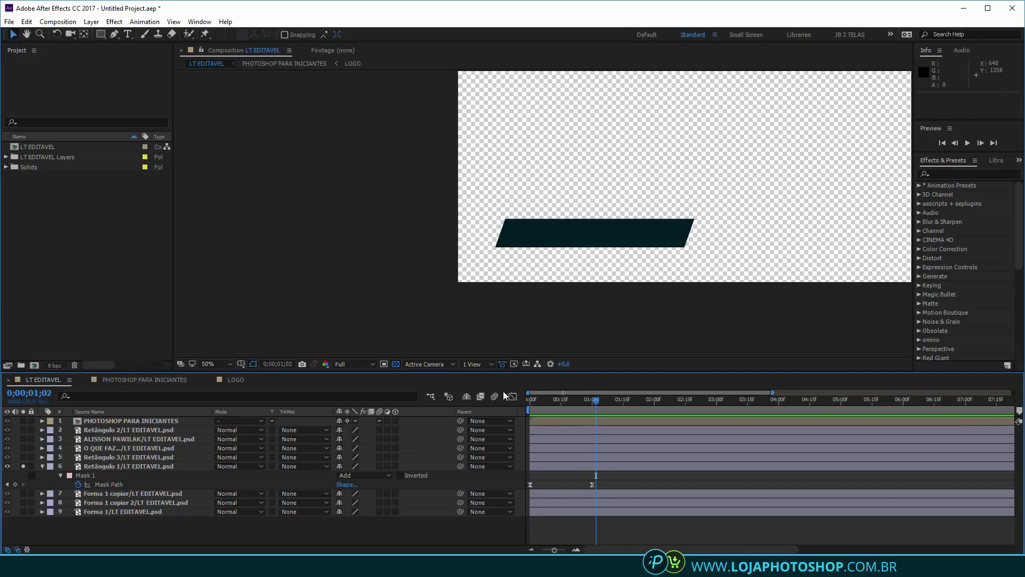
{"action": "left_click", "coordinate": [513, 396]}
{"action": "left_click", "coordinate": [514, 396]}
{"action": "left_click_drag", "start_coordinate": [567, 400], "coordinate": [523, 412]}
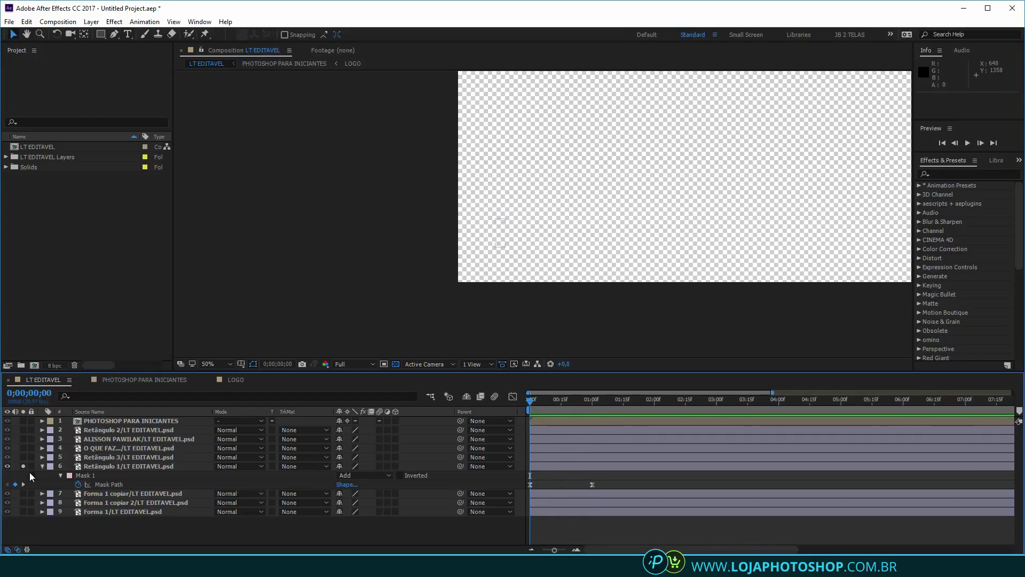
{"action": "key", "text": "space"}
{"action": "key", "text": "space"}
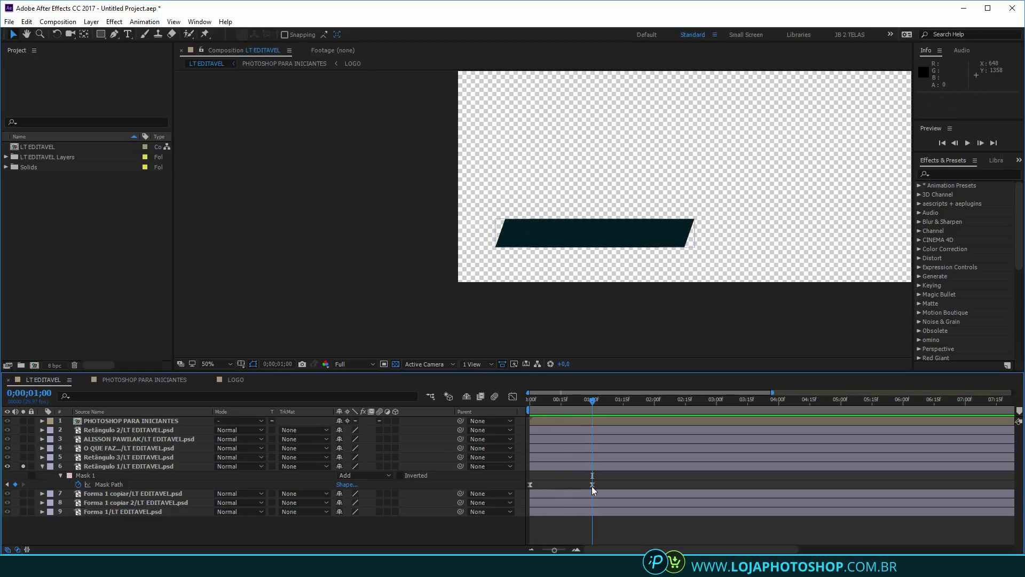
Move the dark bar's ending Mask Path keyframe to 0;00;01;14 and lengthen its incoming ease in the Graph Editor
{"action": "left_click_drag", "start_coordinate": [593, 484], "coordinate": [620, 485]}
{"action": "left_click", "coordinate": [513, 396]}
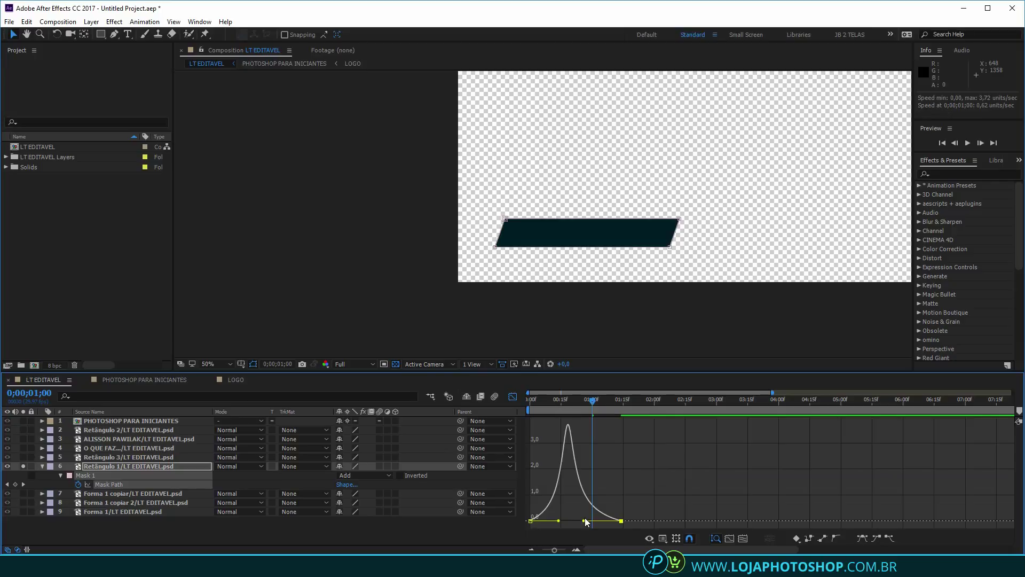
{"action": "left_click_drag", "start_coordinate": [585, 519], "coordinate": [581, 521]}
Play back the soloed dark bar's slower reveal and scrub to 0;00;01;14 to check the easing
{"action": "key", "text": "space"}
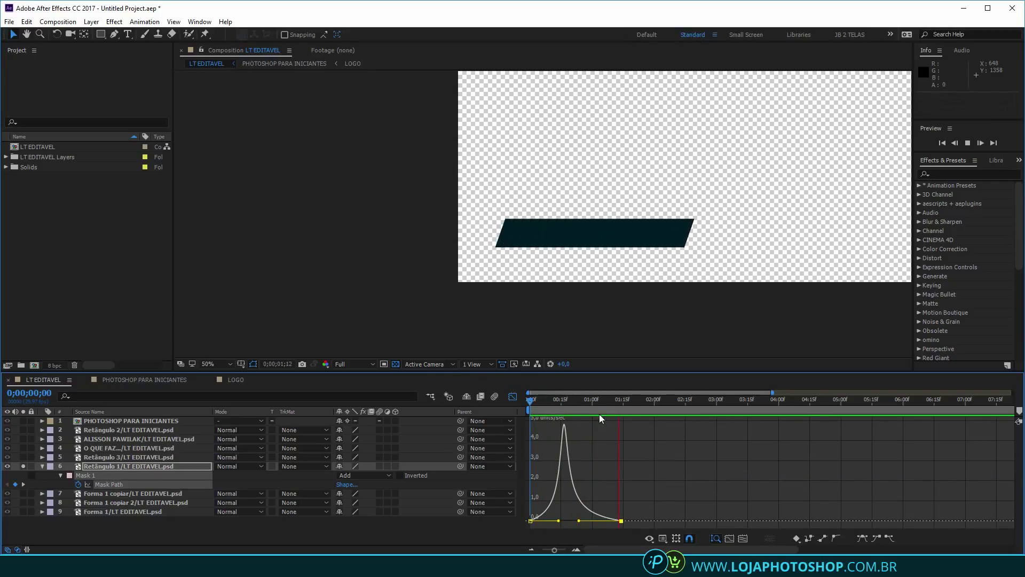
{"action": "scroll", "coordinate": [565, 288], "scroll_direction": "up", "scroll_amount": 2}
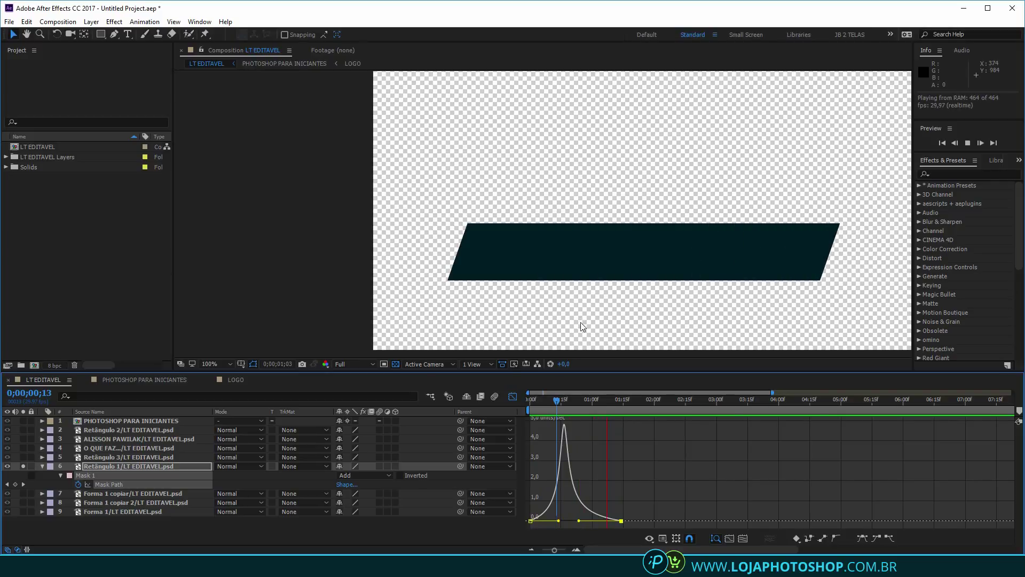
{"action": "left_click", "coordinate": [513, 396]}
{"action": "key", "text": "space"}
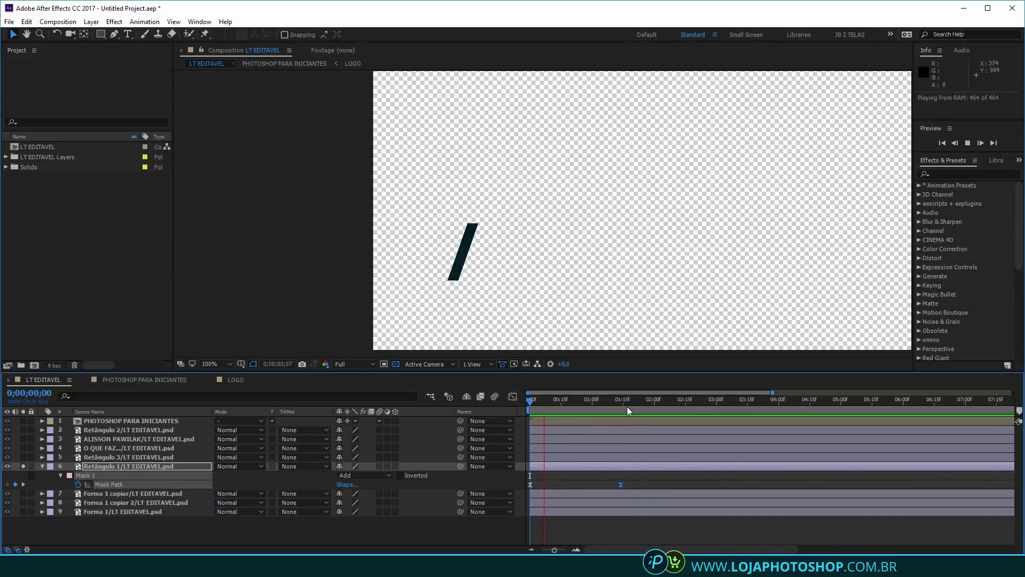
{"action": "mouse_move", "coordinate": [625, 404]}
{"action": "left_mouse_down"}
{"action": "mouse_move", "coordinate": [605, 401]}
{"action": "mouse_move", "coordinate": [621, 400]}
{"action": "left_mouse_up"}
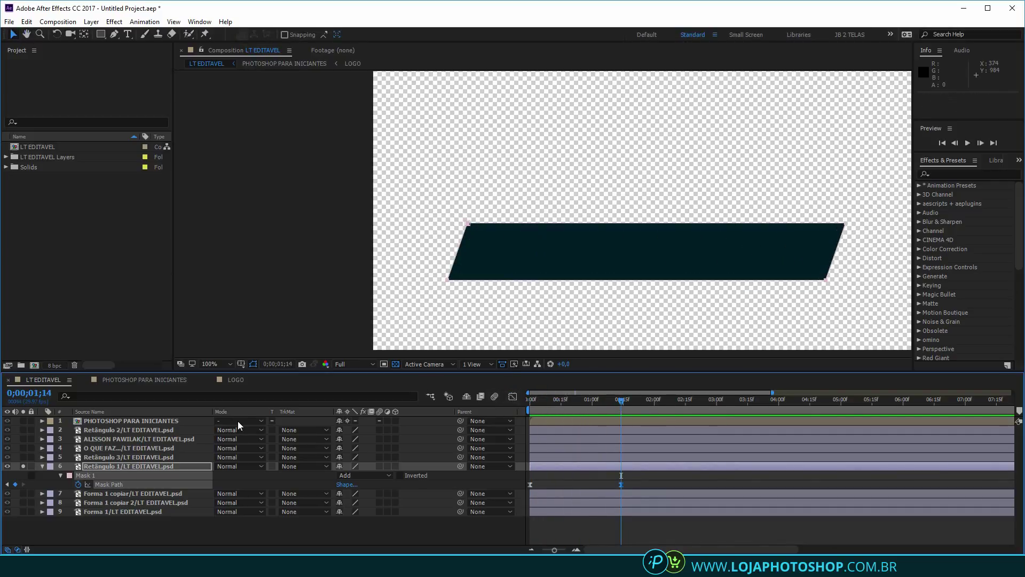
Unsolo the dark bar and preview its reveal together with the complete lower third up to 0;00;01;14
{"action": "left_click", "coordinate": [23, 466]}
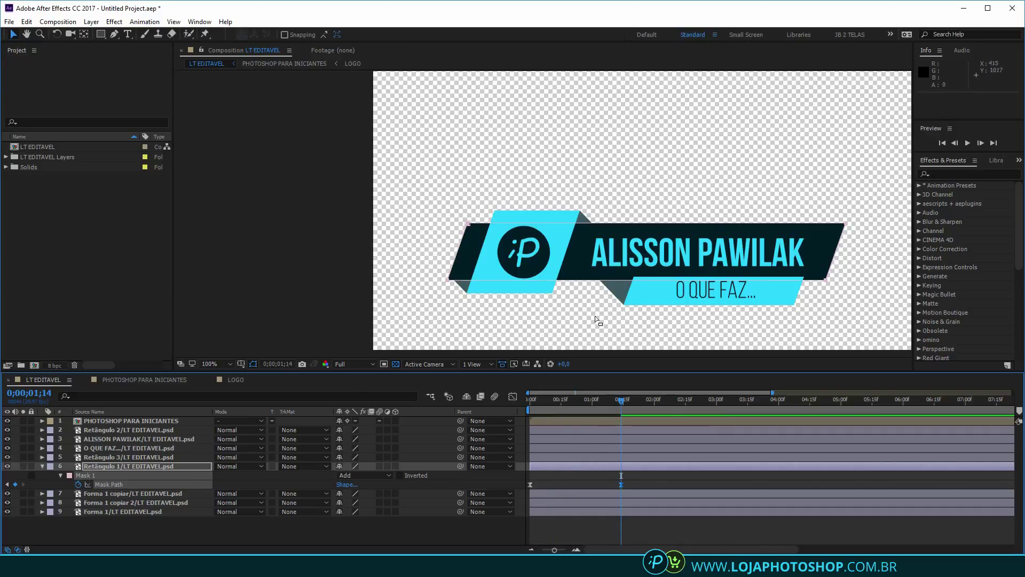
{"action": "left_click", "coordinate": [479, 327]}
{"action": "key", "text": "space"}
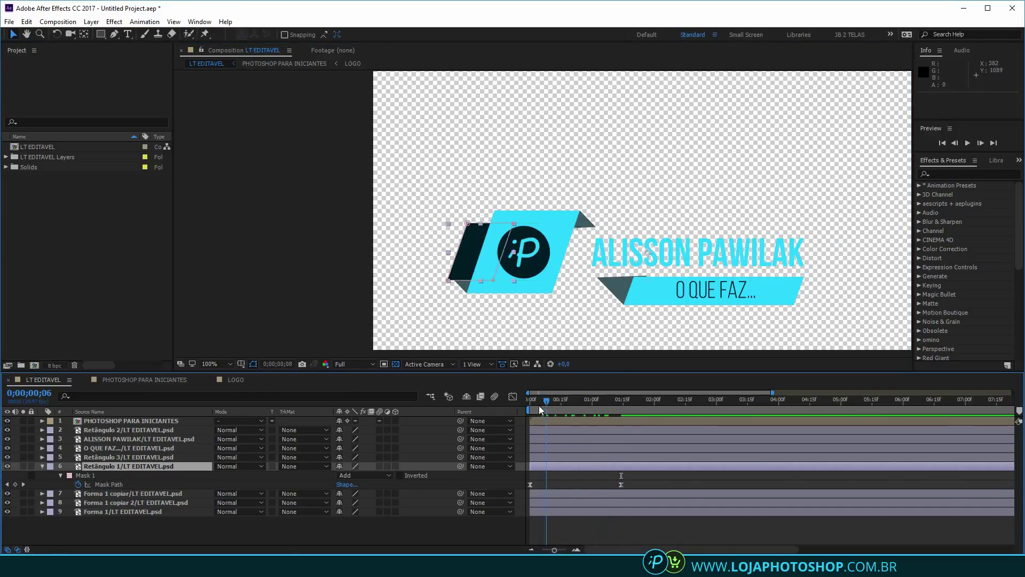
{"action": "left_click", "coordinate": [590, 415]}
{"action": "left_click_drag", "start_coordinate": [591, 418], "coordinate": [618, 422]}
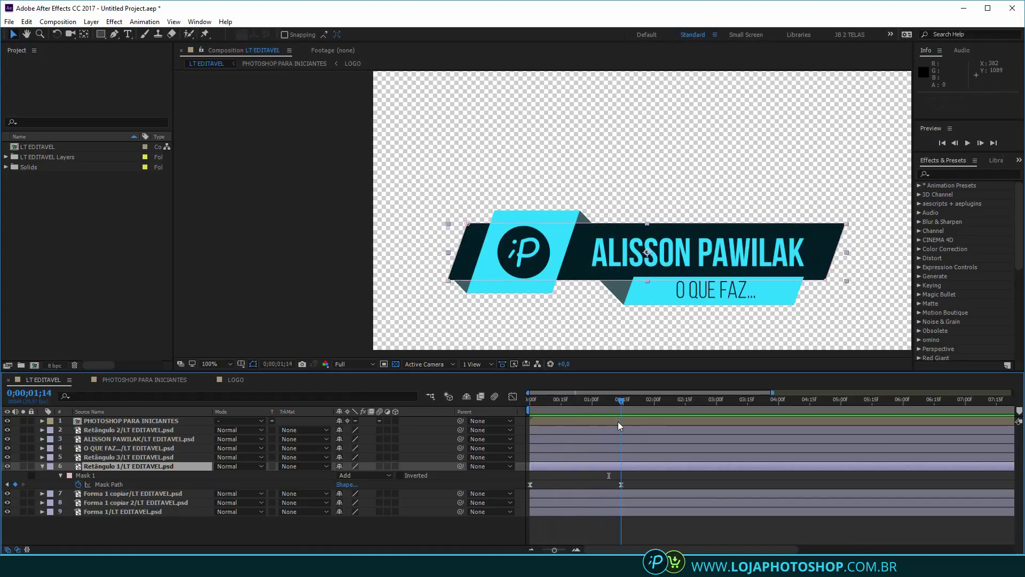
Solo the two cyan shapes and the three gray folds: Retângulo 2, Retângulo 3, Forma 1, Forma 1 copiar and Forma 1 copiar 2
{"action": "left_click", "coordinate": [454, 294]}
{"action": "left_click", "coordinate": [461, 287]}
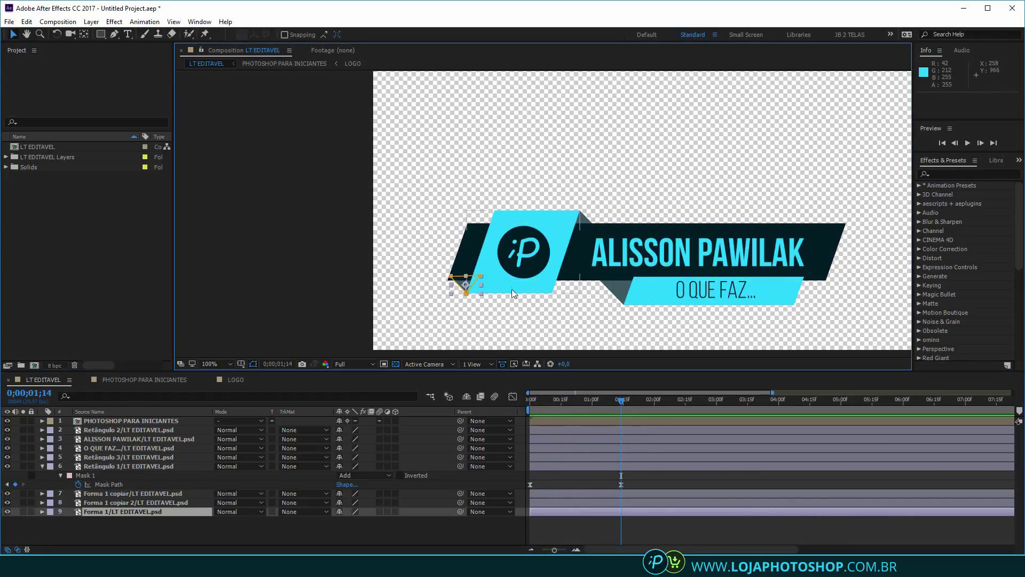
{"action": "left_click", "coordinate": [521, 290], "text": "shift"}
{"action": "left_click", "coordinate": [526, 310]}
{"action": "left_click", "coordinate": [522, 289]}
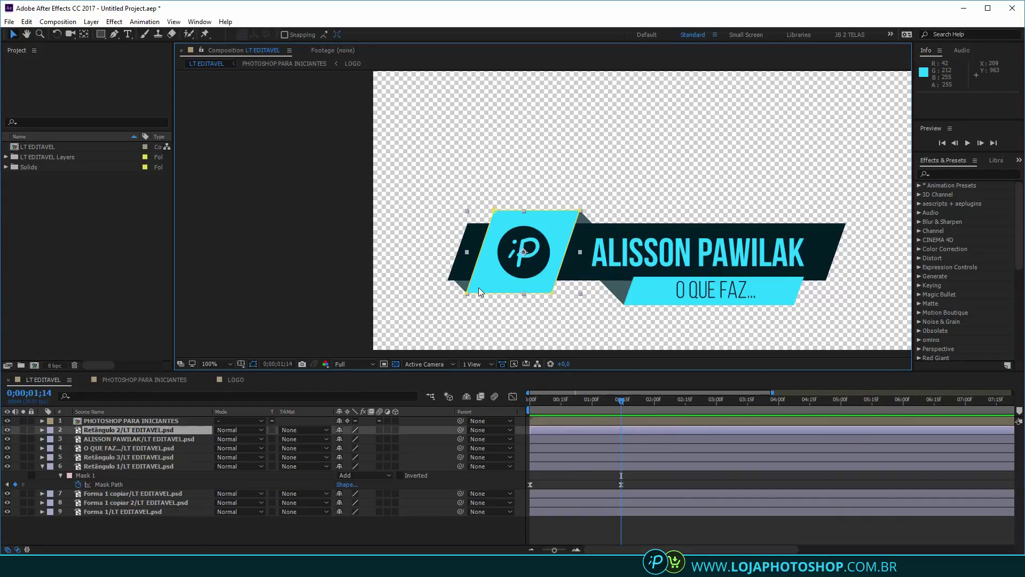
{"action": "left_click", "coordinate": [457, 288], "text": "shift"}
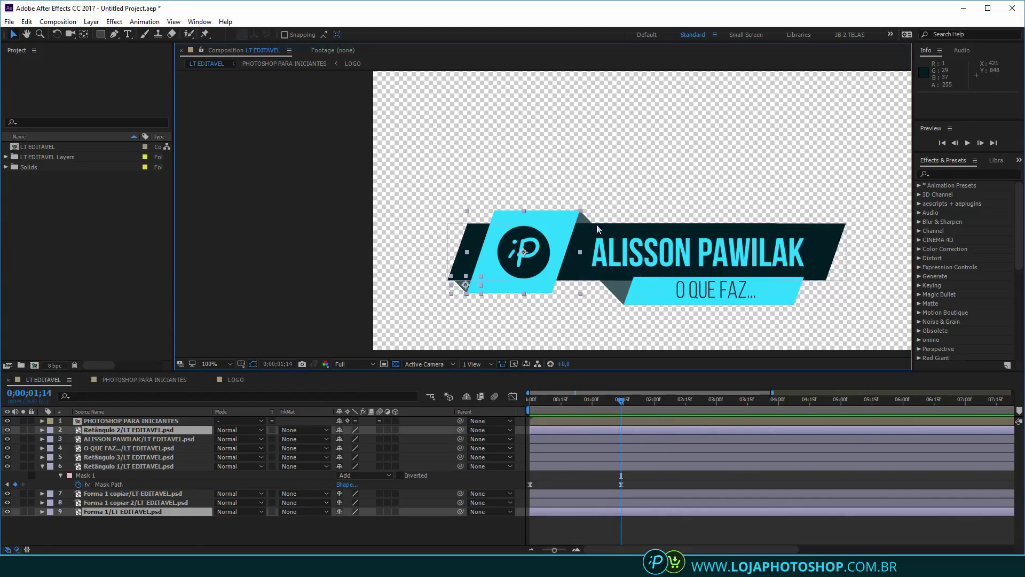
{"action": "left_click", "coordinate": [585, 217], "text": "shift"}
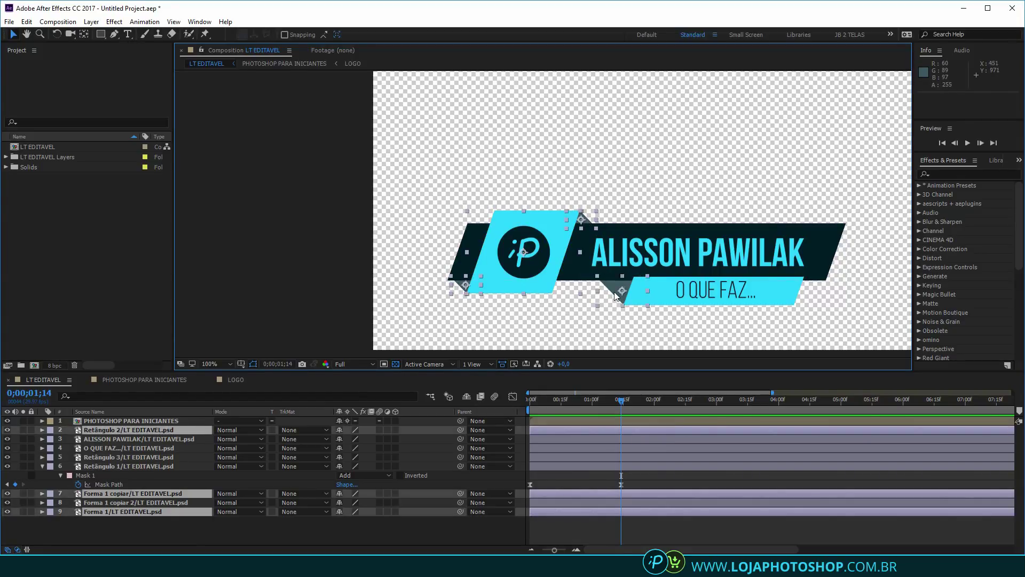
{"action": "left_click", "coordinate": [664, 297], "text": "shift"}
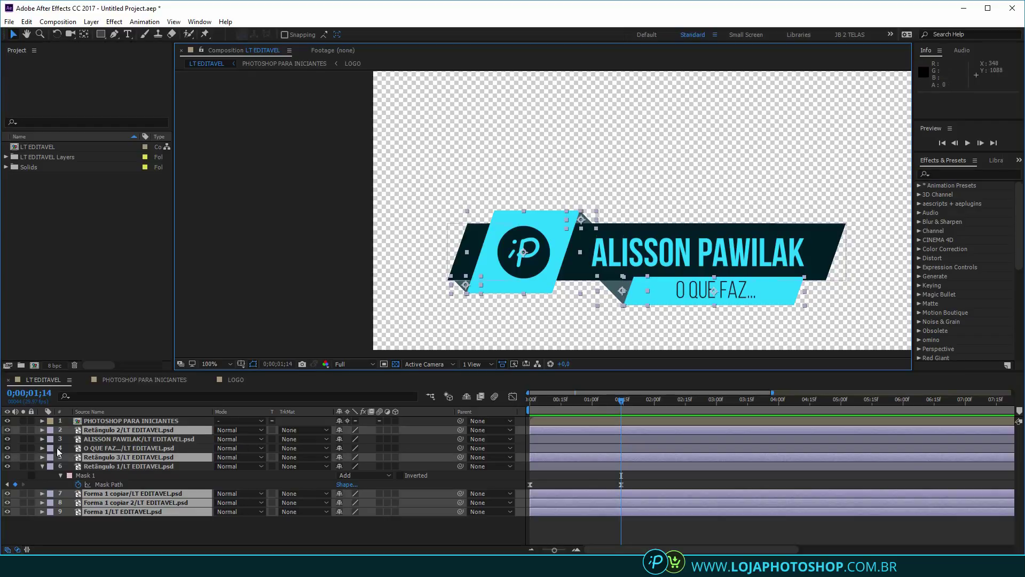
{"action": "left_click", "coordinate": [23, 429]}
{"action": "left_click", "coordinate": [409, 212]}
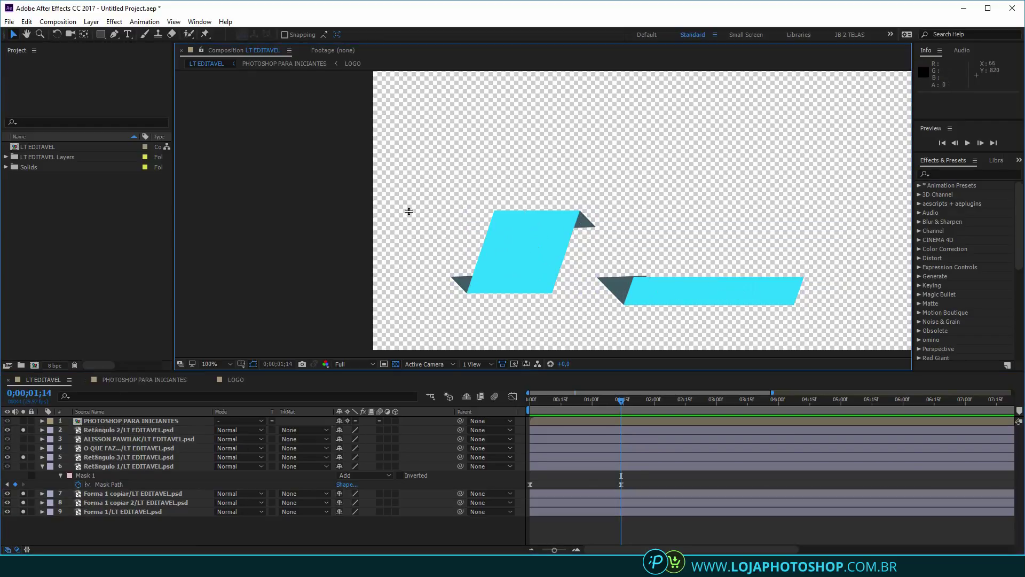
Return the playhead to 0;00;00;00 and inspect the left gray fold where it meets the cyan parallelogram
{"action": "left_click_drag", "start_coordinate": [618, 414], "coordinate": [546, 412]}
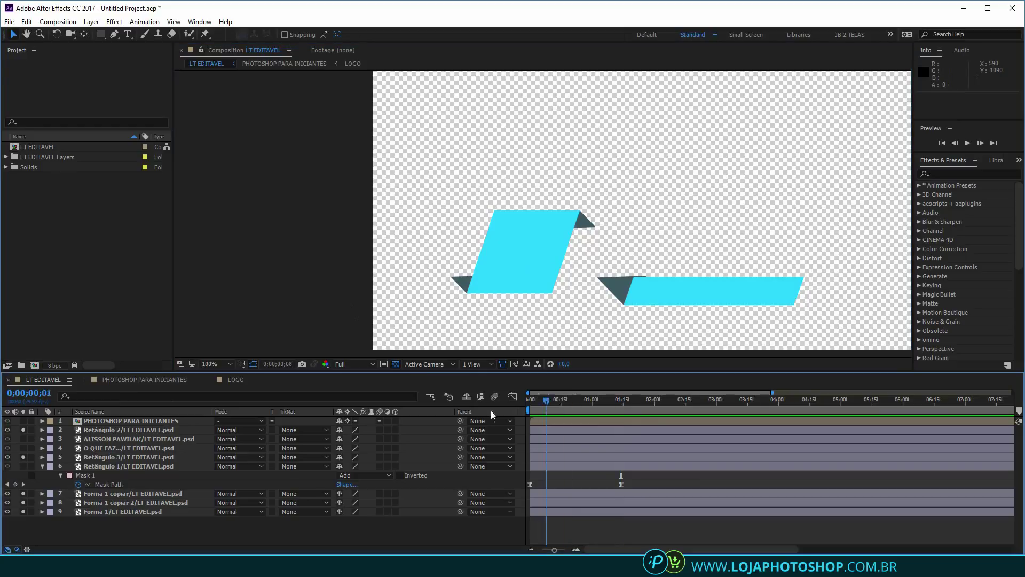
{"action": "left_click", "coordinate": [459, 286]}
{"action": "scroll", "coordinate": [454, 288], "scroll_direction": "up", "scroll_amount": 1}
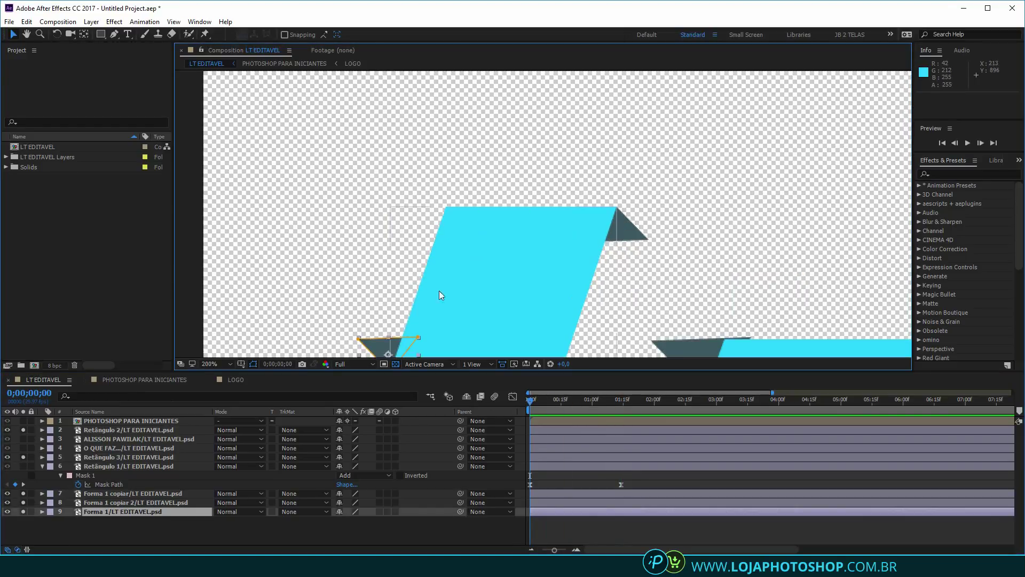
{"action": "left_click_drag", "start_coordinate": [439, 292], "coordinate": [596, 227]}
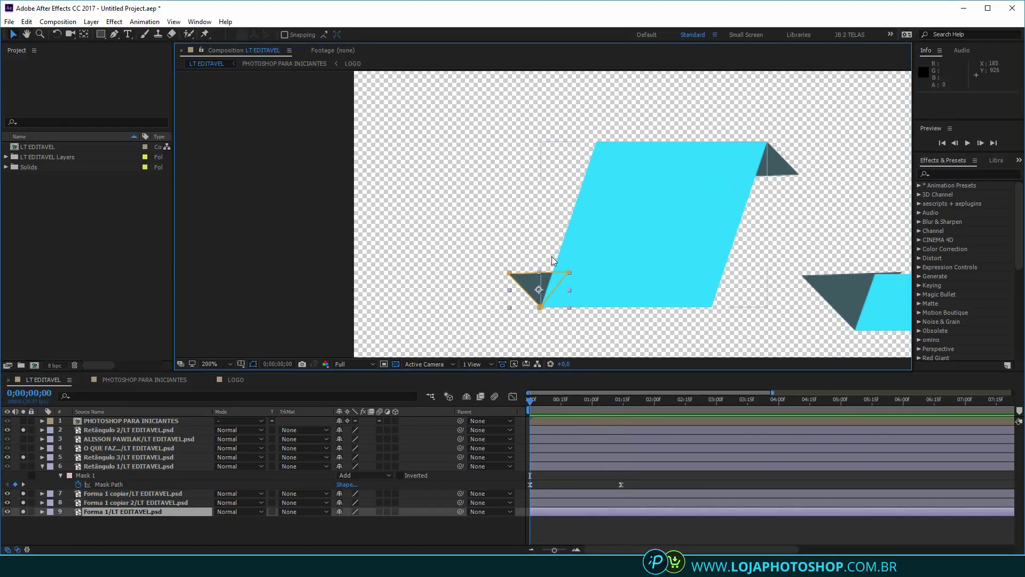
{"action": "left_click", "coordinate": [635, 221]}
{"action": "left_click", "coordinate": [532, 277]}
{"action": "left_click", "coordinate": [486, 290]}
{"action": "scroll", "coordinate": [534, 294], "scroll_direction": "up", "scroll_amount": 2}
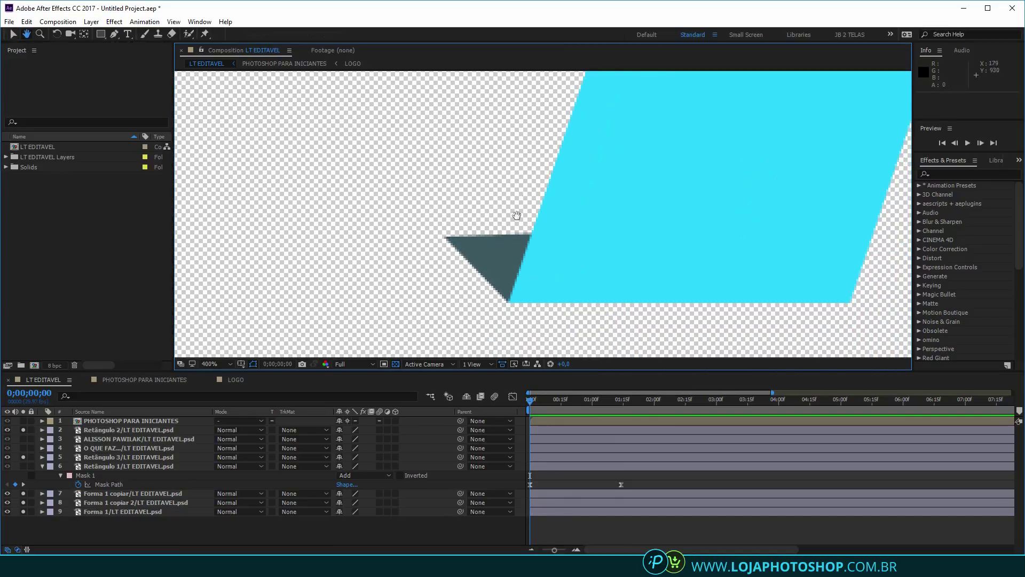
Try moving the bottom vertex of the left gray fold's mask to its upper-left corner, and undo the edit
{"action": "left_click", "coordinate": [482, 270]}
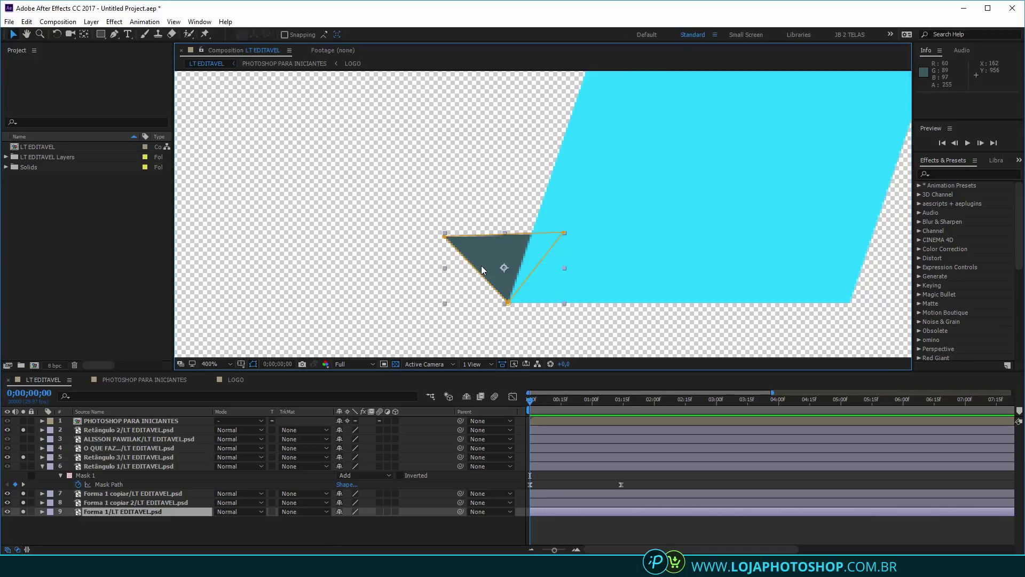
{"action": "left_click", "coordinate": [509, 302]}
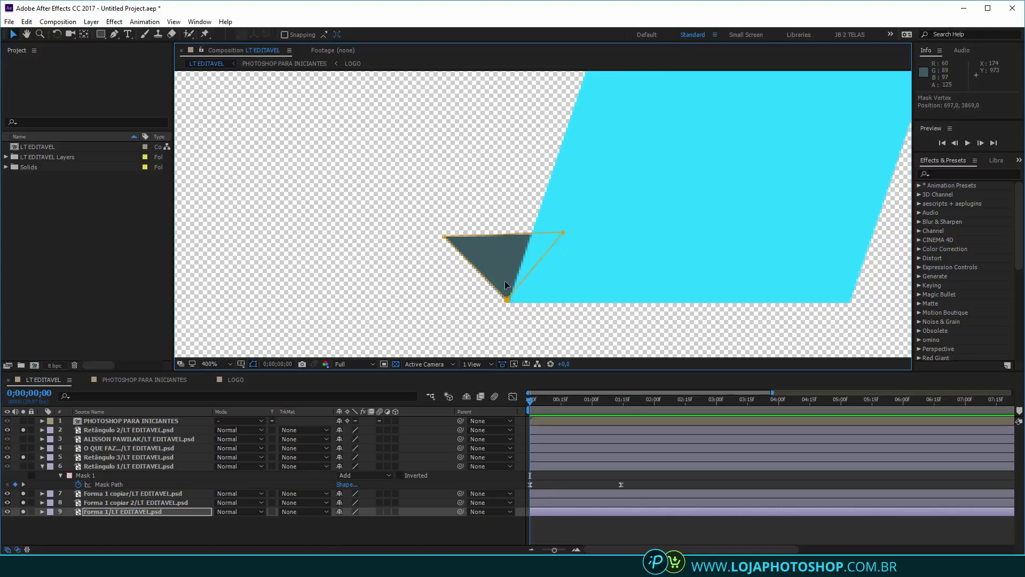
{"action": "left_click_drag", "start_coordinate": [509, 303], "coordinate": [448, 240]}
{"action": "key", "text": "ctrl+z"}
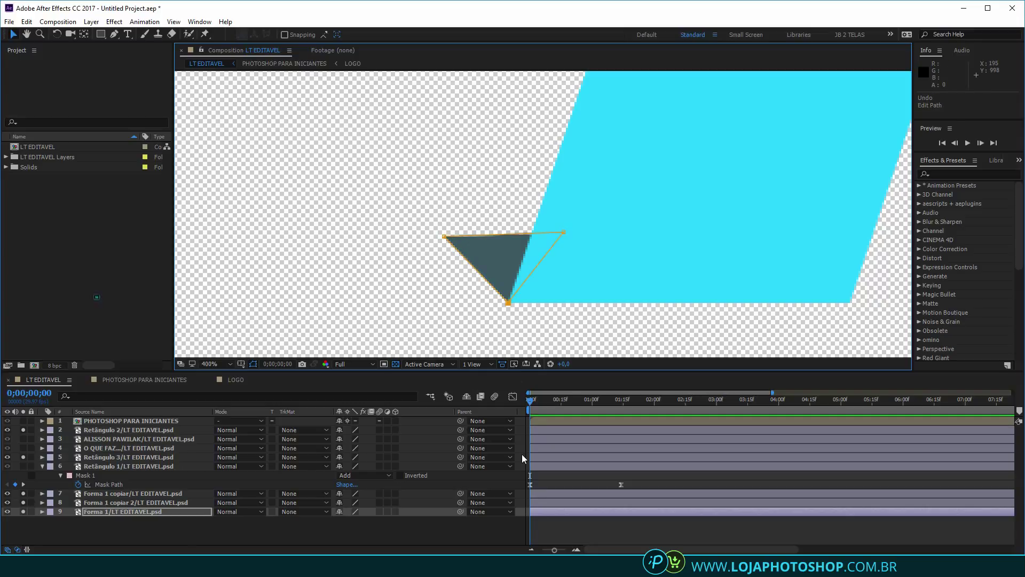
Keyframe the left gray fold's Mask Path from flattened against its top edge at 0;00;00;00 to the full triangle at 0;00;01;14
{"action": "key", "text": "m"}
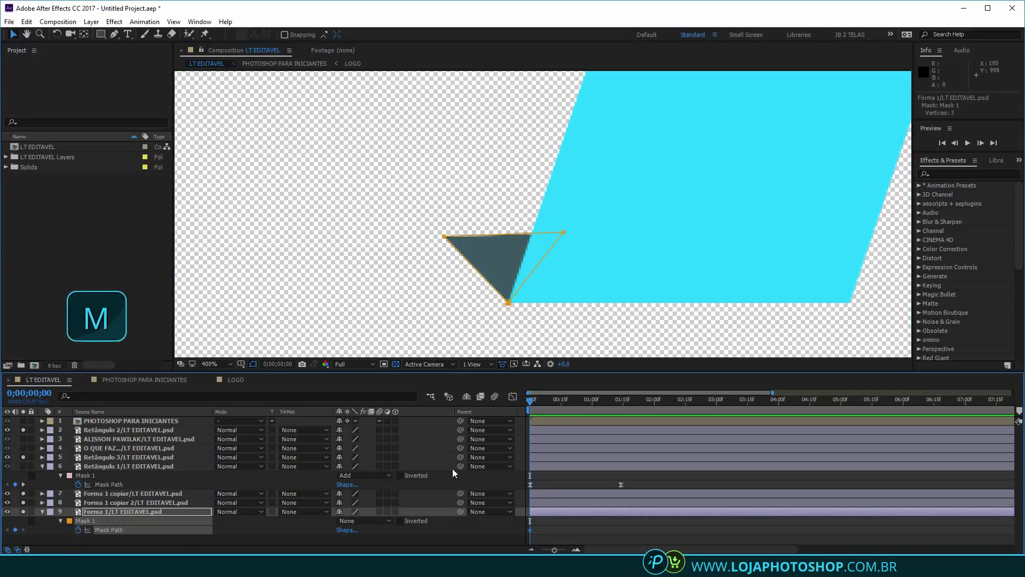
{"action": "key", "text": "="}
{"action": "left_click_drag", "start_coordinate": [532, 529], "coordinate": [713, 530]}
{"action": "double_click", "coordinate": [504, 298]}
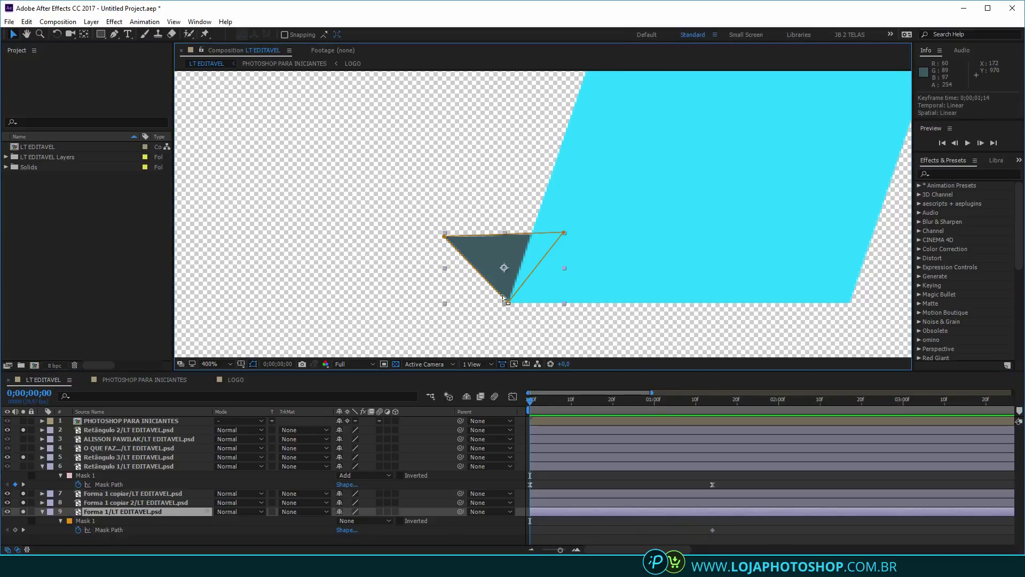
{"action": "left_click_drag", "start_coordinate": [507, 303], "coordinate": [508, 236]}
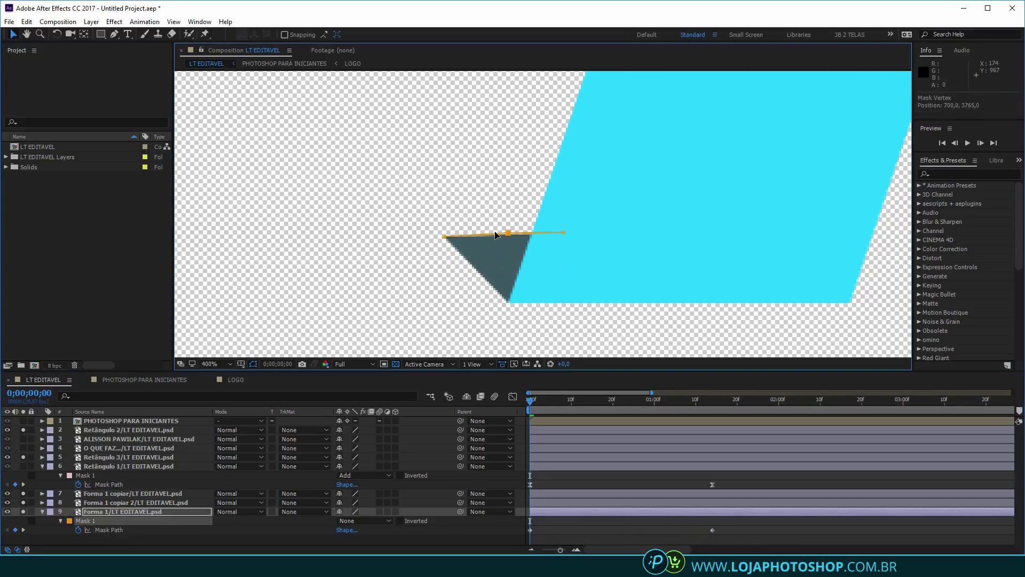
Set the left gray fold's mask mode to Add and play back its reveal
{"action": "left_click", "coordinate": [349, 521]}
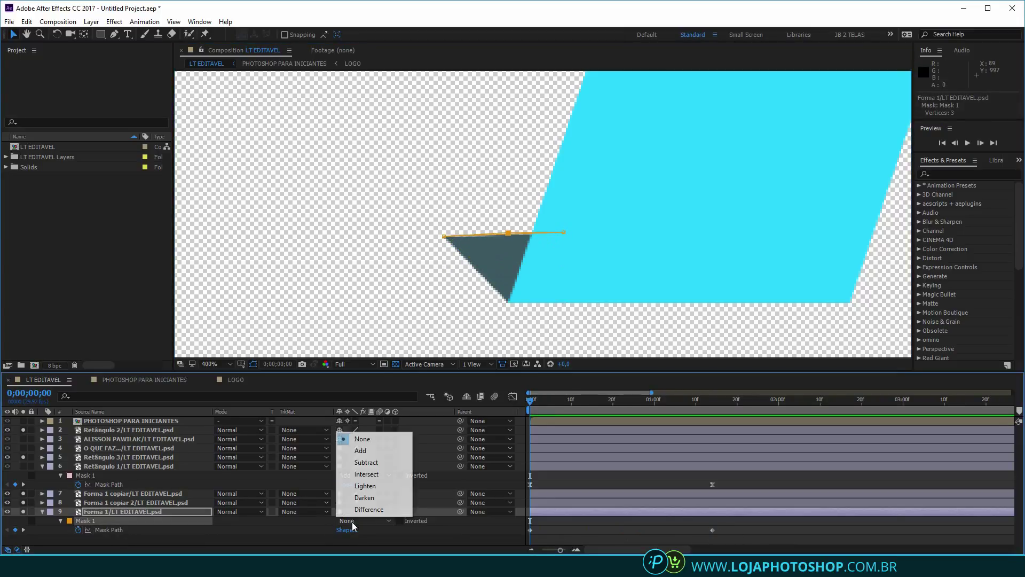
{"action": "left_click", "coordinate": [366, 452]}
{"action": "key", "text": "space"}
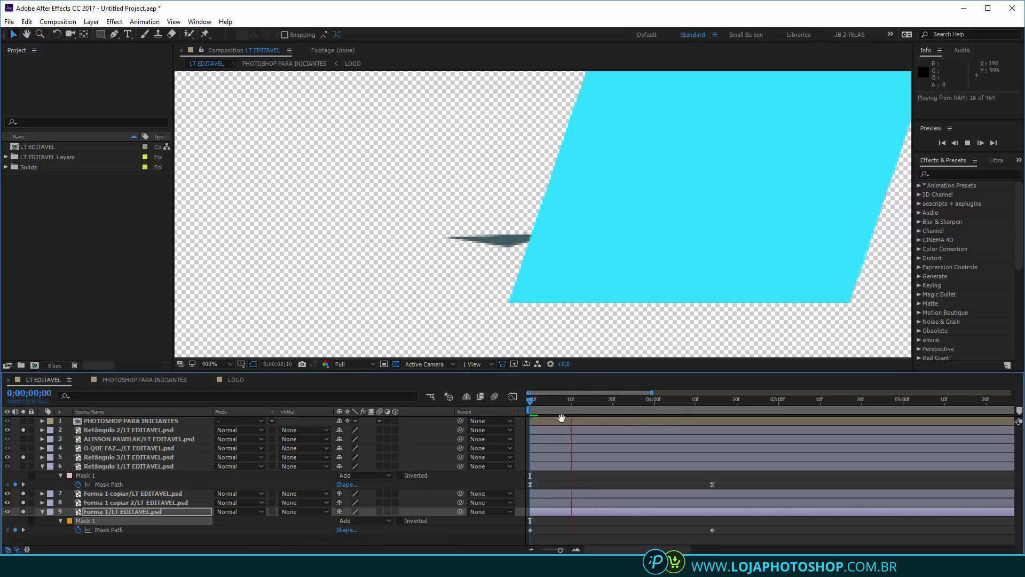
Move the left gray fold's ending Mask Path keyframe to 0;00;00;15 and scrub to check the faster reveal
{"action": "left_click_drag", "start_coordinate": [643, 529], "coordinate": [507, 532]}
{"action": "left_click_drag", "start_coordinate": [715, 531], "coordinate": [622, 527]}
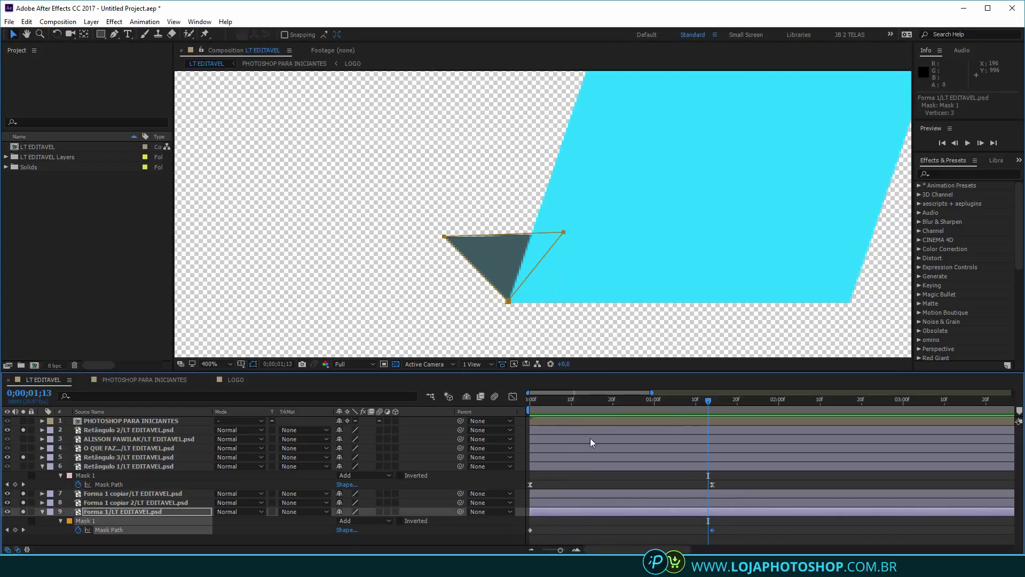
{"action": "mouse_move", "coordinate": [583, 399]}
{"action": "left_mouse_down"}
{"action": "mouse_move", "coordinate": [729, 416]}
{"action": "mouse_move", "coordinate": [591, 409]}
{"action": "left_mouse_up"}
{"action": "left_click_drag", "start_coordinate": [710, 531], "coordinate": [592, 530]}
{"action": "mouse_move", "coordinate": [588, 400]}
{"action": "left_mouse_down"}
{"action": "mouse_move", "coordinate": [502, 408]}
{"action": "mouse_move", "coordinate": [589, 418]}
{"action": "left_mouse_up"}
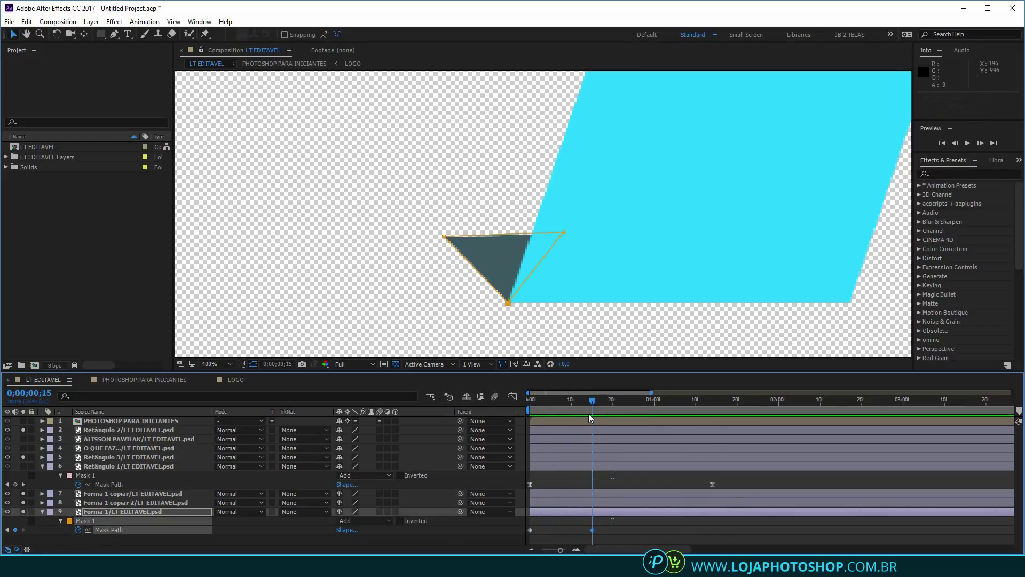
Shift the cyan parallelogram layer Retângulo 2 in time so it starts at 0;00;00;15
{"action": "left_click", "coordinate": [684, 235]}
{"action": "left_click", "coordinate": [755, 153]}
{"action": "scroll", "coordinate": [755, 155], "scroll_direction": "down", "scroll_amount": 1}
{"action": "left_click_drag", "start_coordinate": [572, 160], "coordinate": [561, 187]}
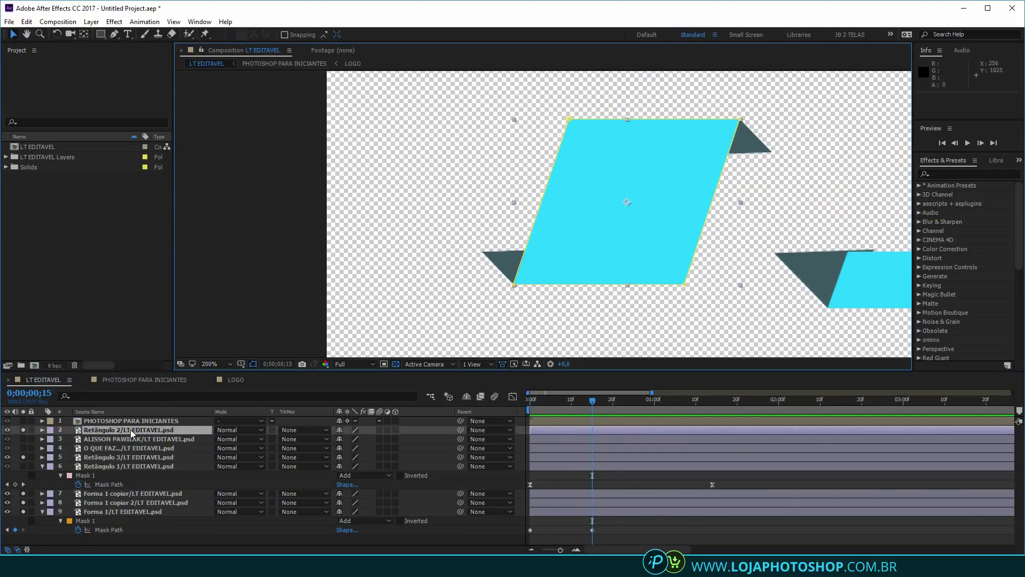
{"action": "left_click_drag", "start_coordinate": [539, 428], "coordinate": [599, 430]}
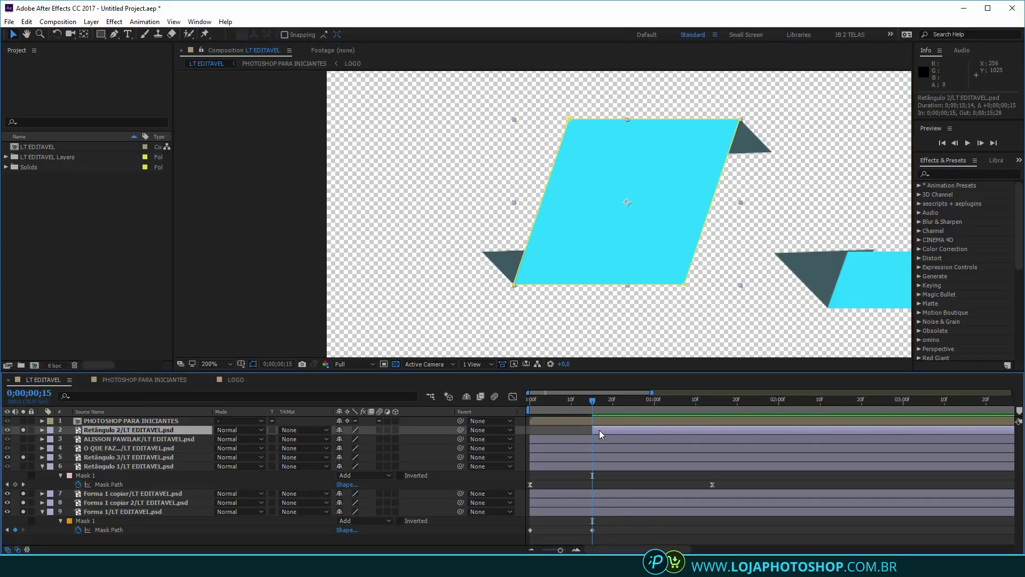
Keyframe the cyan parallelogram's Mask Path, move that keyframe to slightly before 0;00;01;00, and open the mask's mode choices
{"action": "left_click", "coordinate": [43, 430]}
{"action": "left_click", "coordinate": [52, 439]}
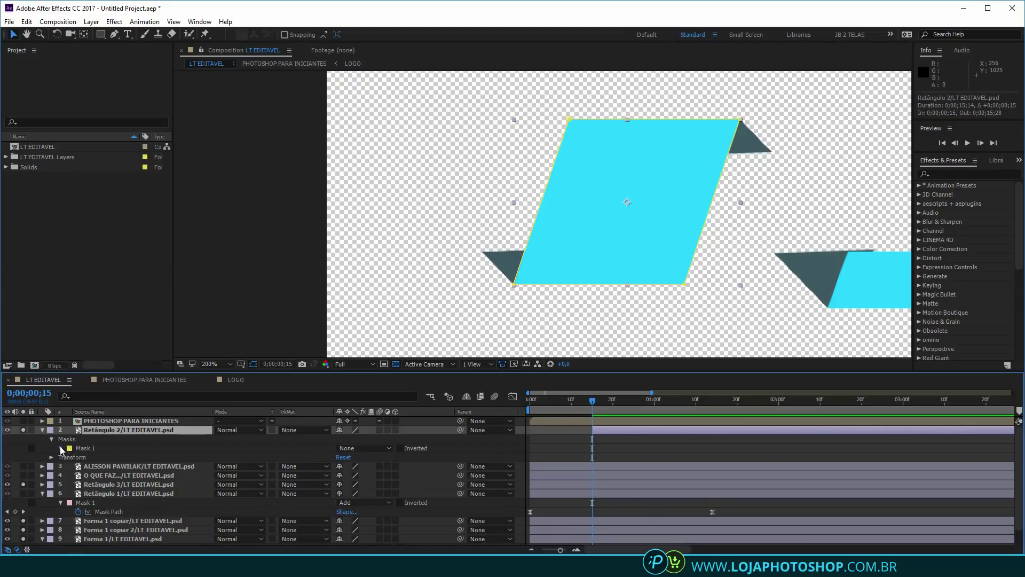
{"action": "left_click", "coordinate": [61, 448]}
{"action": "left_click", "coordinate": [78, 458]}
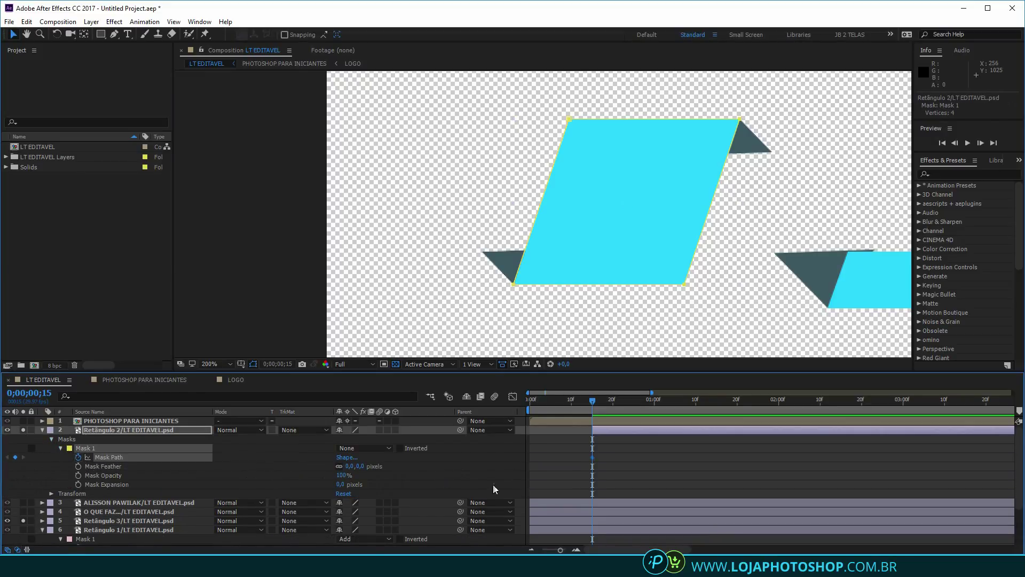
{"action": "left_click_drag", "start_coordinate": [594, 456], "coordinate": [639, 463]}
{"action": "left_click", "coordinate": [357, 447]}
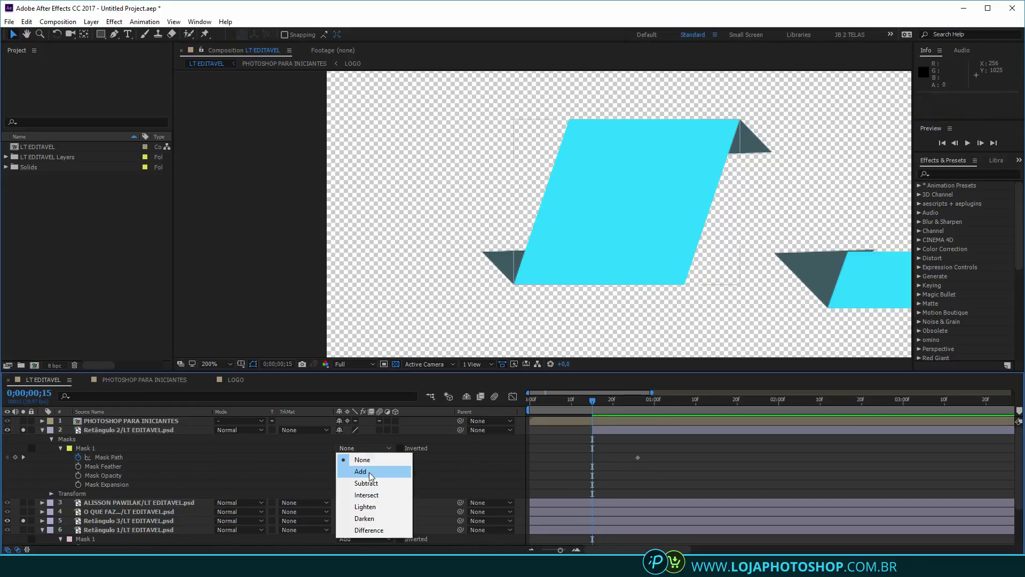
Set Retângulo 2's Mask 1 mode to Add and collapse the mask's top edge onto its bottom edge at 0;00;00;15
{"action": "left_click", "coordinate": [370, 471]}
{"action": "left_click", "coordinate": [626, 142]}
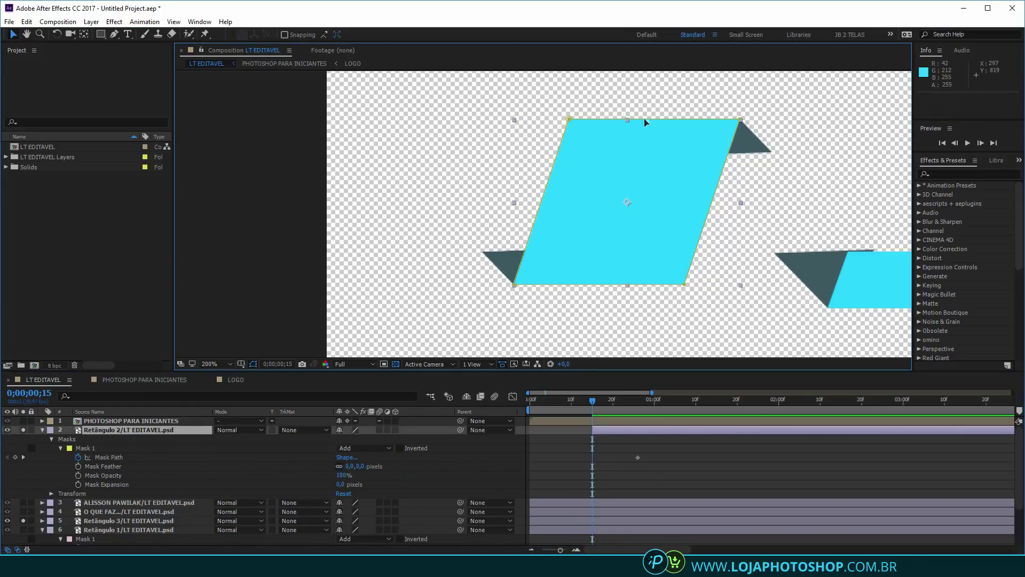
{"action": "left_click_drag", "start_coordinate": [645, 119], "coordinate": [593, 285]}
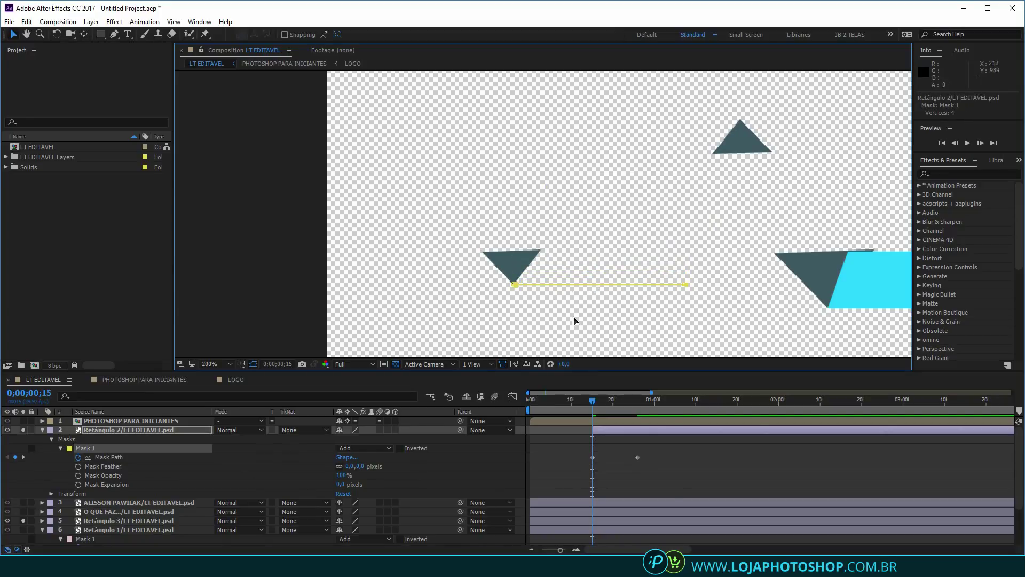
{"action": "left_click_drag", "start_coordinate": [575, 398], "coordinate": [608, 418]}
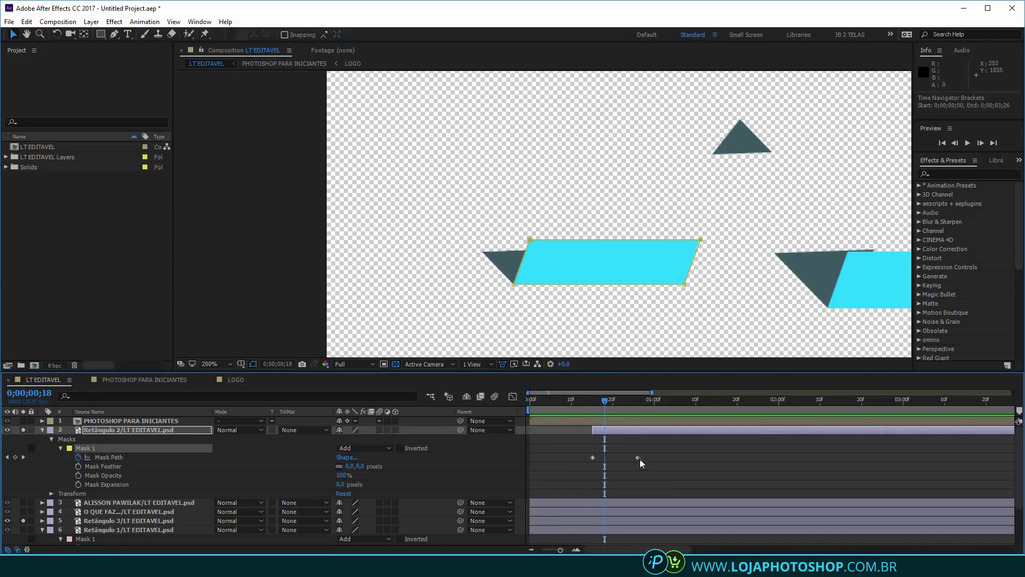
Move Retângulo 2's final Mask Path keyframe to 0;00;01;05 and play back the reveal
{"action": "left_click_drag", "start_coordinate": [638, 457], "coordinate": [675, 458]}
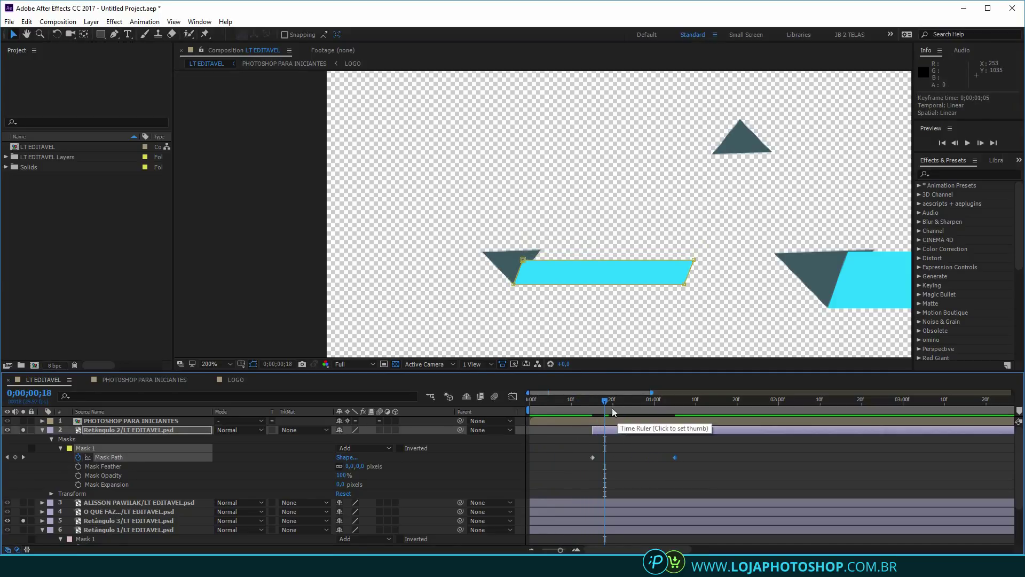
{"action": "left_click_drag", "start_coordinate": [612, 408], "coordinate": [588, 409]}
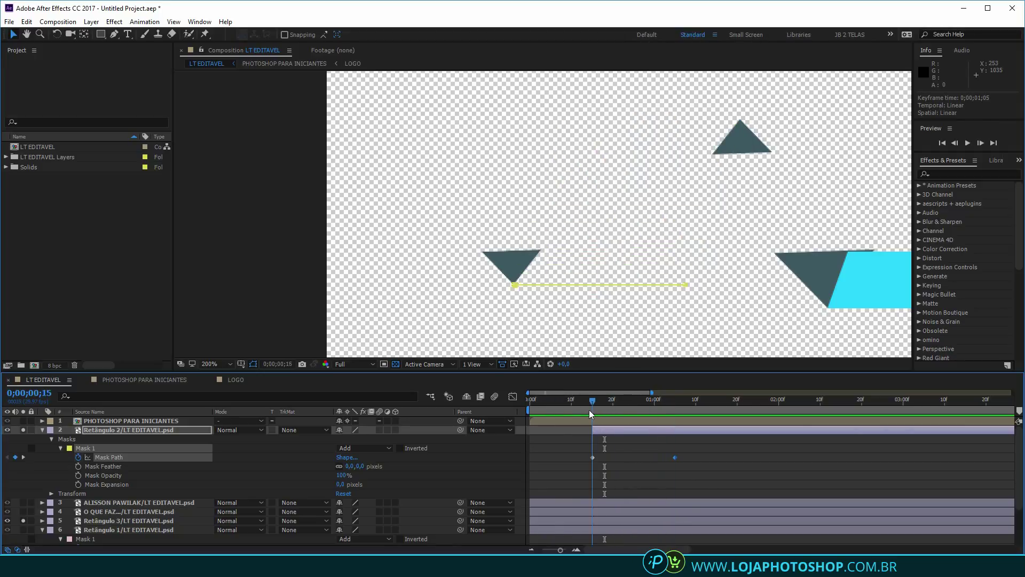
{"action": "key", "text": "space"}
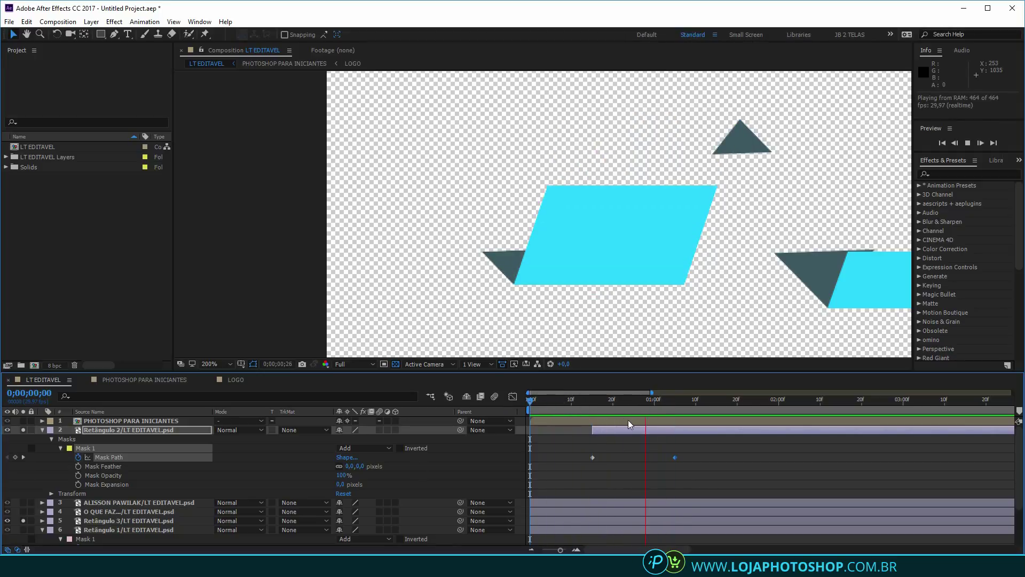
{"action": "left_click", "coordinate": [666, 419]}
{"action": "left_click", "coordinate": [568, 401]}
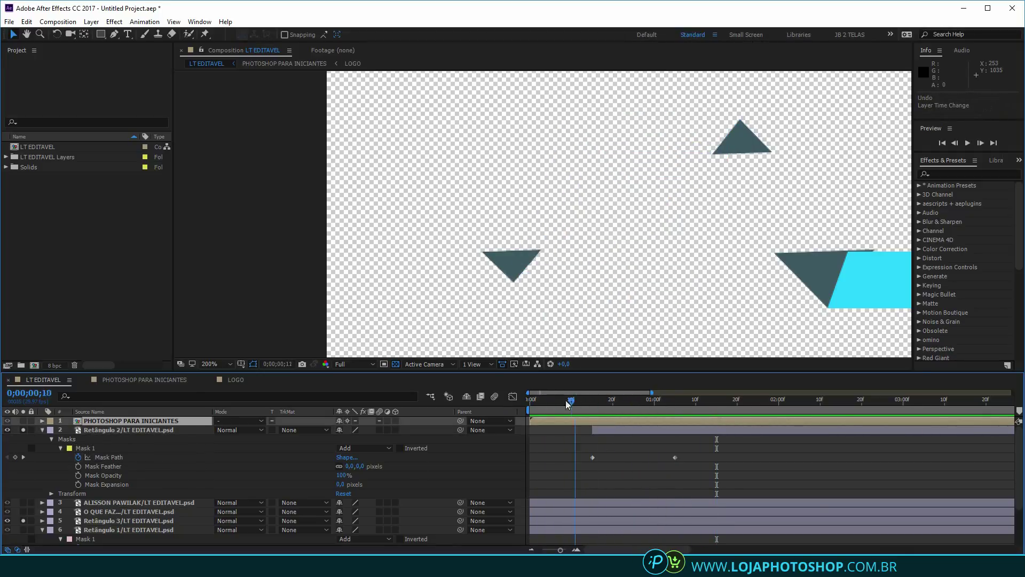
Shift the Forma 1 copiar layer, the triangle at the parallelogram's upper corner, so it starts at 0;00;01;05
{"action": "left_click_drag", "start_coordinate": [568, 404], "coordinate": [674, 401]}
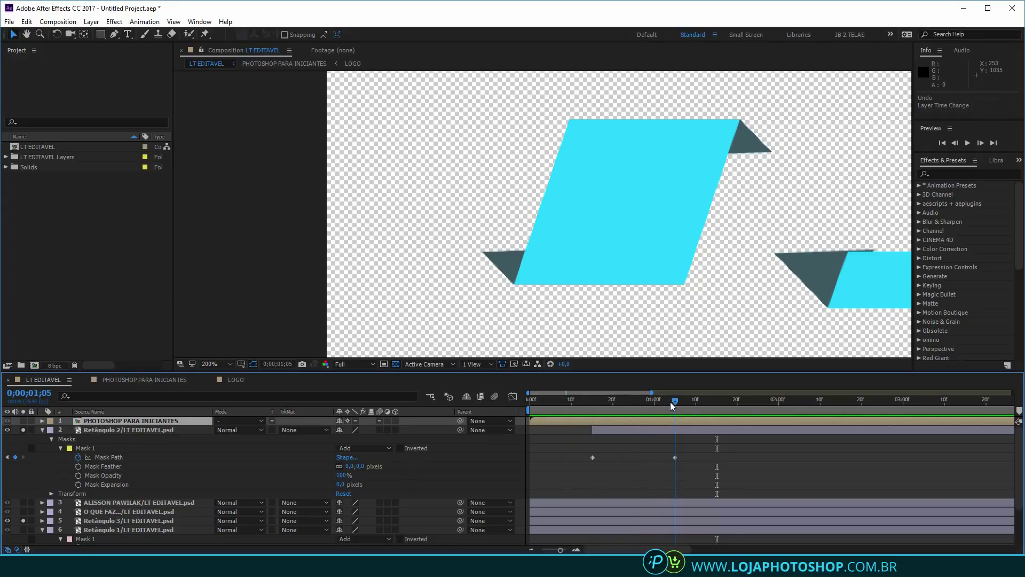
{"action": "left_click", "coordinate": [753, 147]}
{"action": "scroll", "coordinate": [662, 451], "scroll_direction": "down", "scroll_amount": 2}
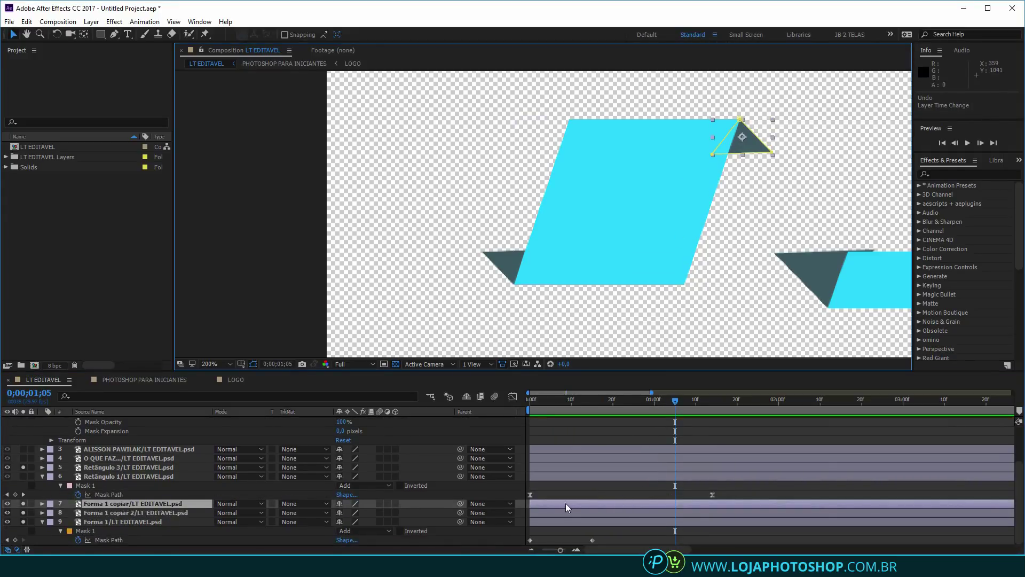
{"action": "left_click_drag", "start_coordinate": [565, 503], "coordinate": [703, 508]}
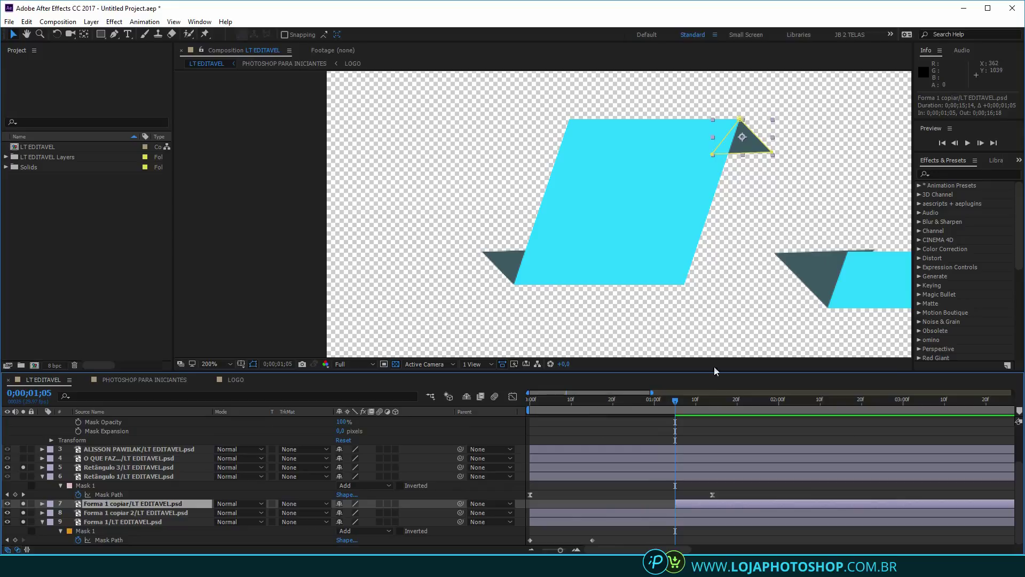
Animate Forma 1 copiar's mask in Add mode from collapsed on its top edge at 0;00;01;05 to the full triangle at 0;00;01;15
{"action": "key", "text": "m"}
{"action": "left_click", "coordinate": [79, 522]}
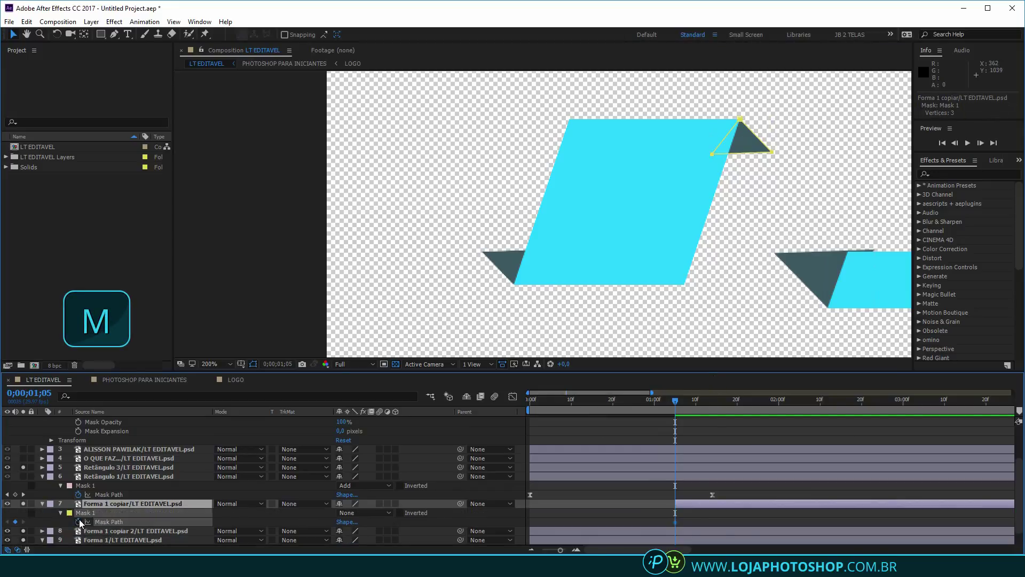
{"action": "left_click_drag", "start_coordinate": [675, 522], "coordinate": [717, 521]}
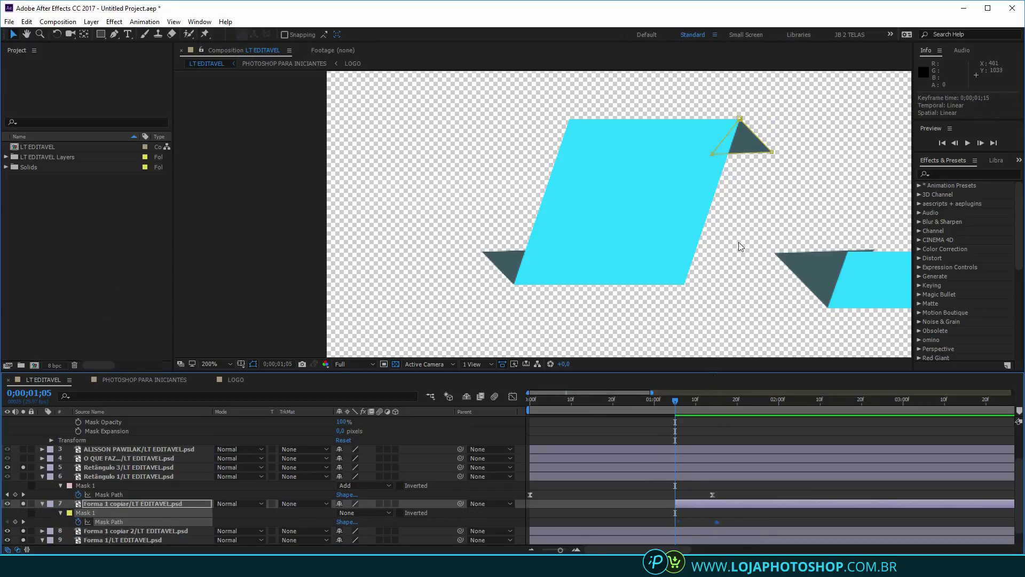
{"action": "left_click_drag", "start_coordinate": [751, 153], "coordinate": [738, 124]}
{"action": "left_click", "coordinate": [358, 512]}
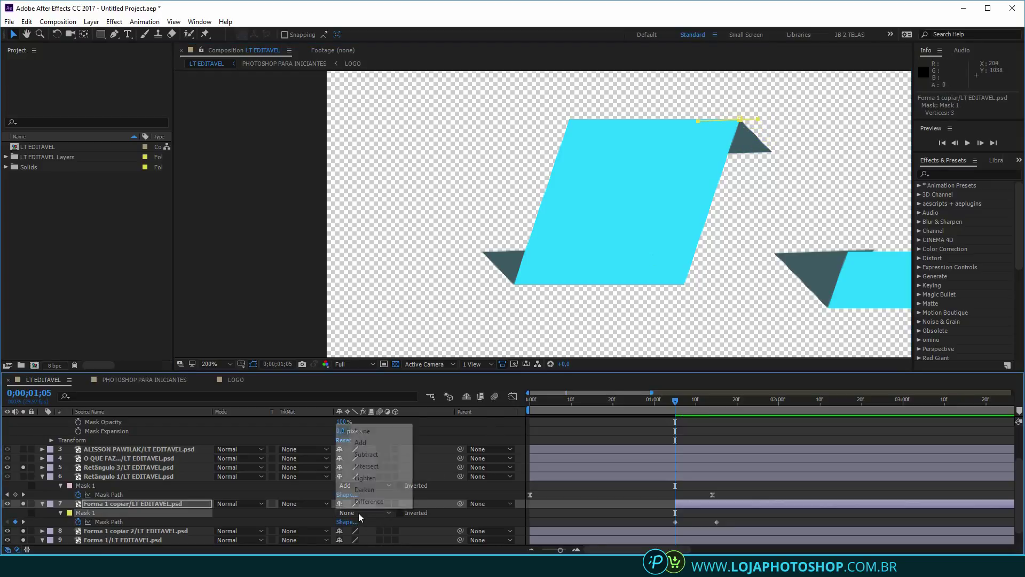
{"action": "left_click", "coordinate": [373, 442]}
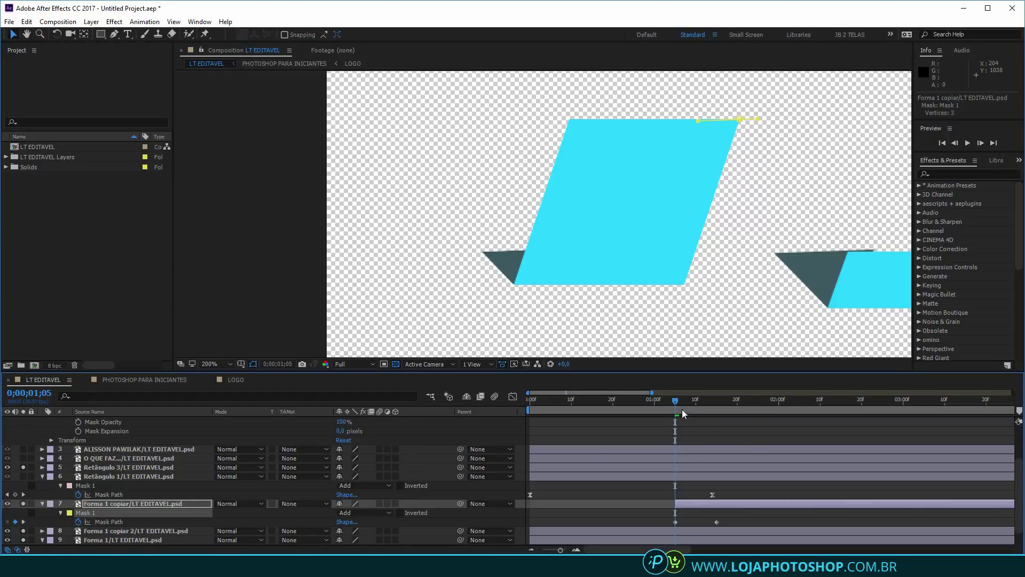
{"action": "left_click_drag", "start_coordinate": [676, 400], "coordinate": [746, 427]}
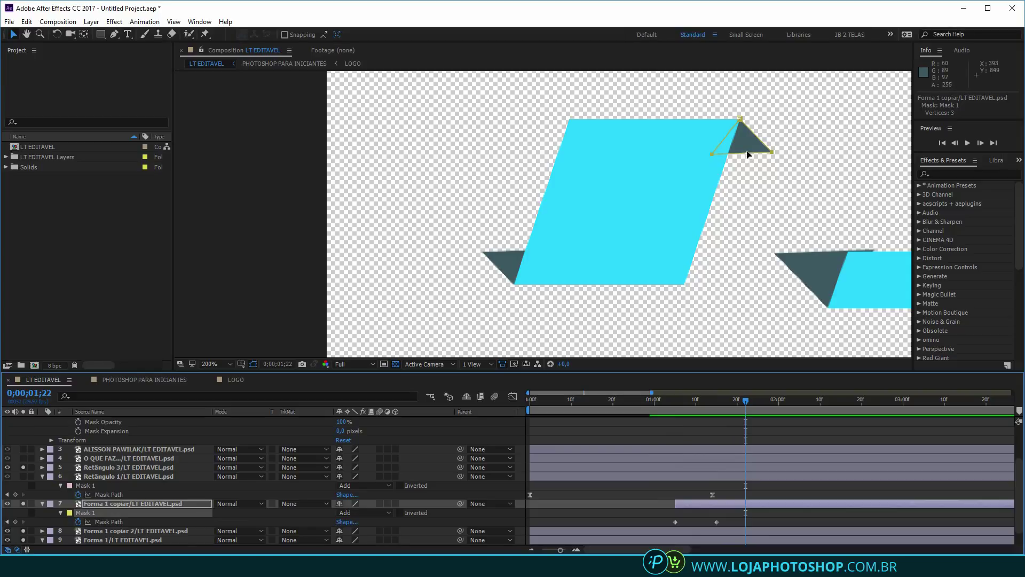
Shift the Forma 1 copiar 2 layer, the triangle beside the long bar, so it starts at 0;00;01;23
{"action": "left_click", "coordinate": [791, 258]}
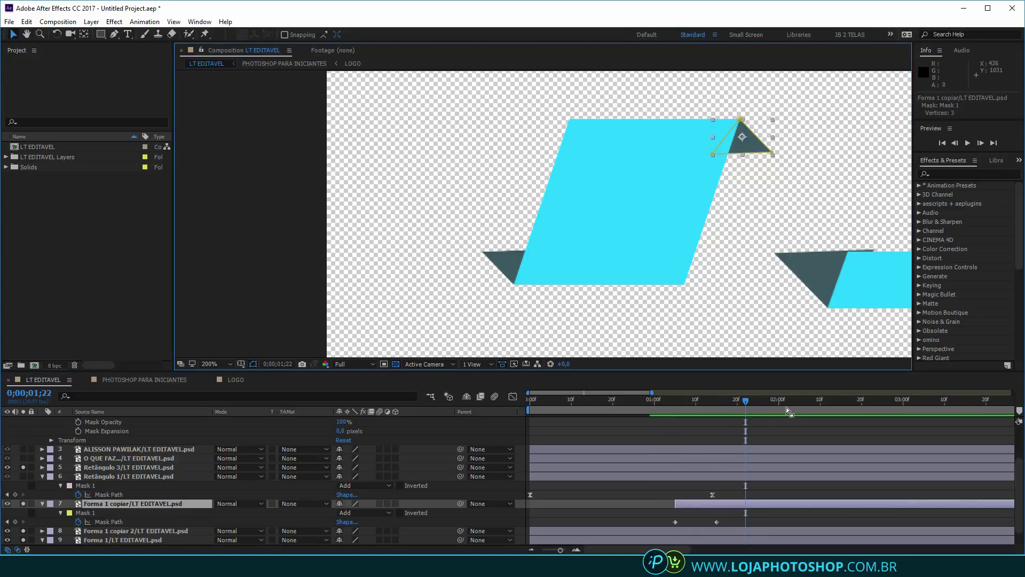
{"action": "left_click", "coordinate": [748, 405]}
{"action": "left_click", "coordinate": [807, 256]}
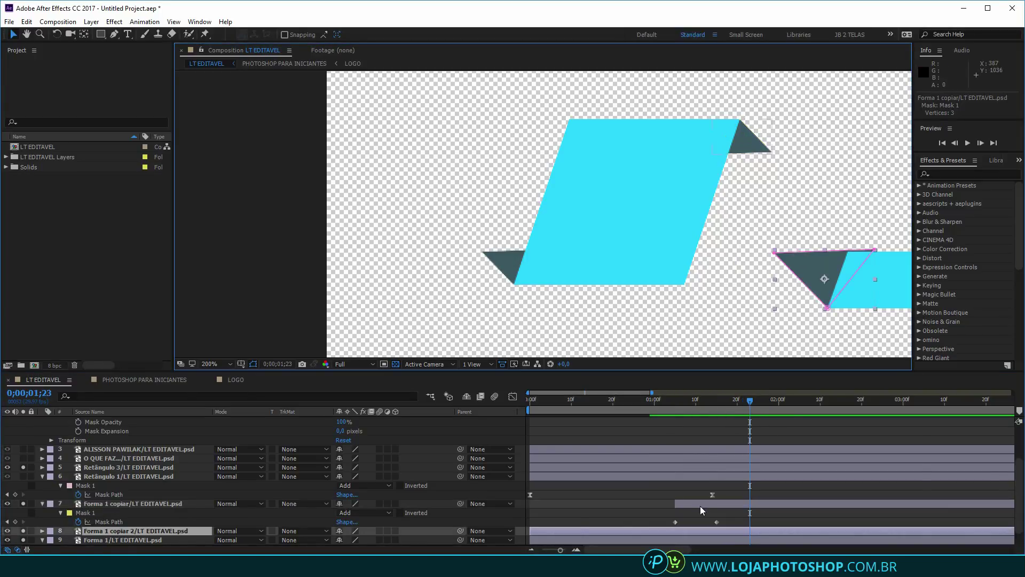
{"action": "scroll", "coordinate": [590, 508], "scroll_direction": "down", "scroll_amount": 1}
{"action": "left_click_drag", "start_coordinate": [565, 511], "coordinate": [770, 515]}
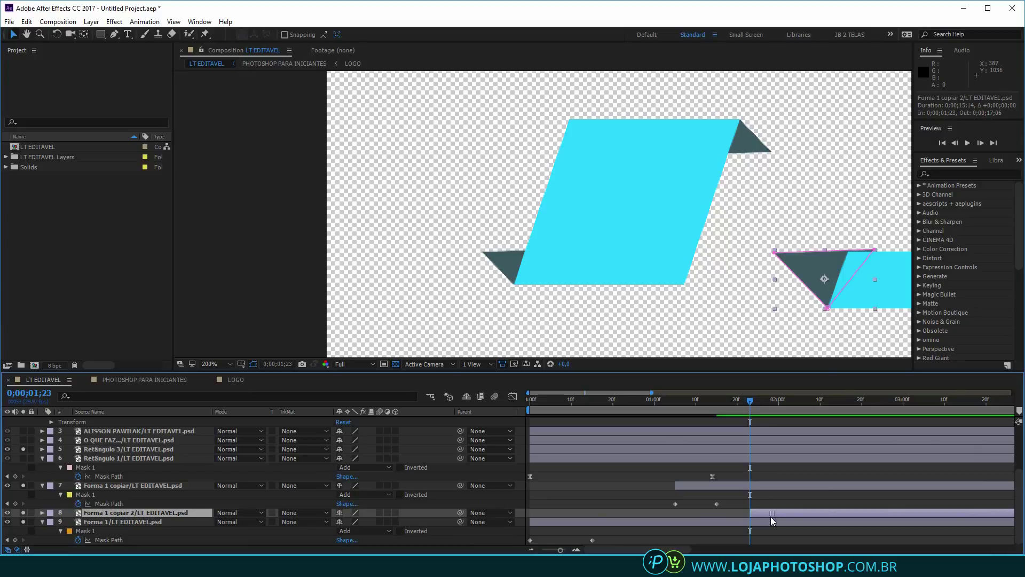
Animate Forma 1 copiar 2's mask in Add mode from collapsed on its top edge at 0;00;01;23 to the full triangle at 0;00;02;06
{"action": "key", "text": "m"}
{"action": "key", "text": "m"}
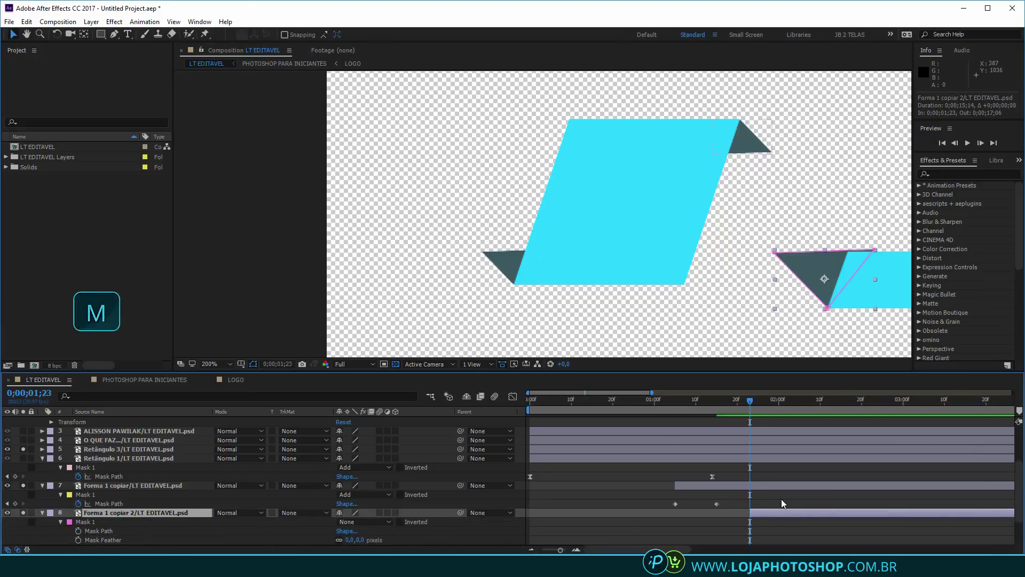
{"action": "left_click", "coordinate": [382, 496]}
{"action": "left_click", "coordinate": [363, 424]}
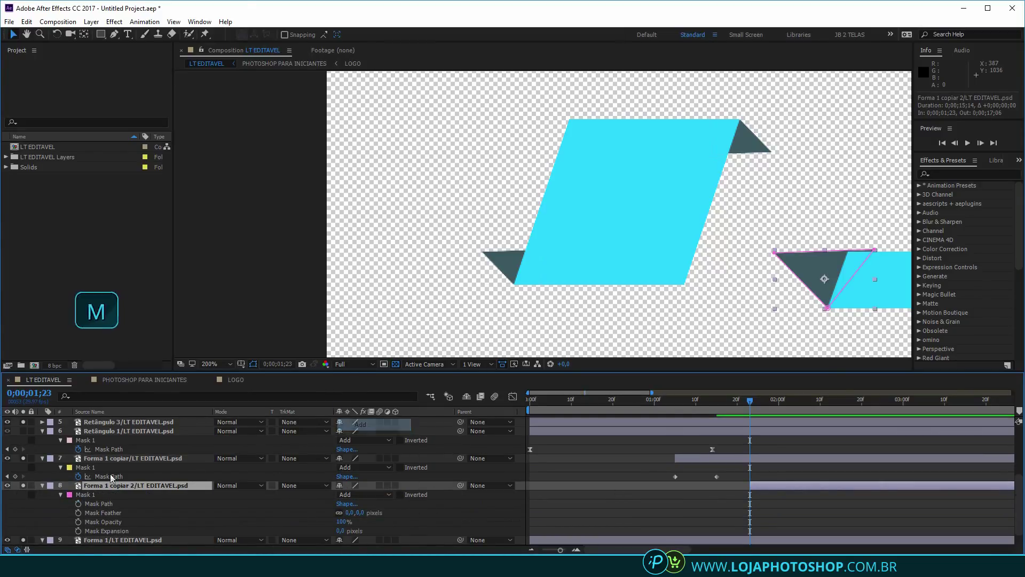
{"action": "left_click", "coordinate": [78, 503]}
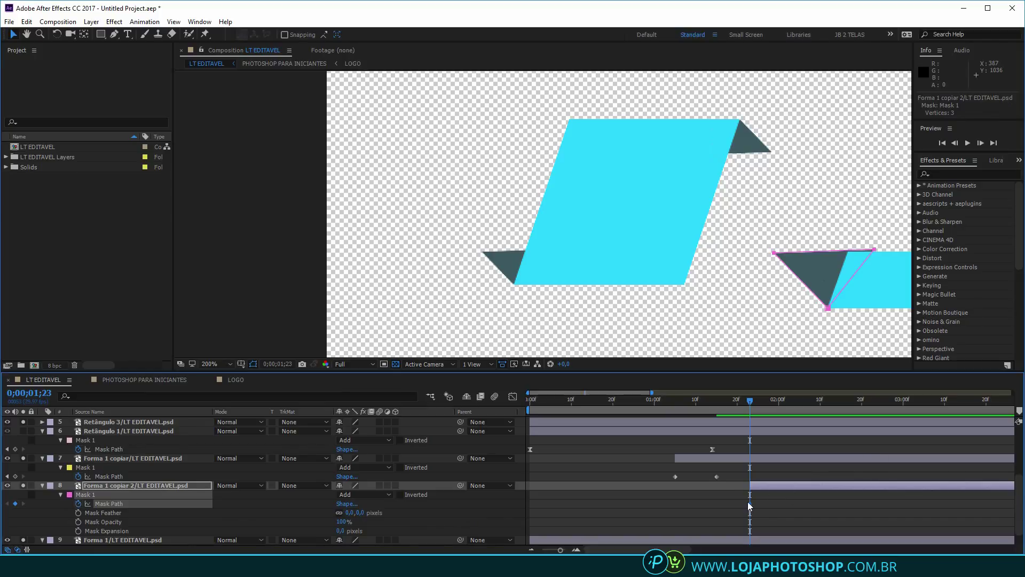
{"action": "left_click_drag", "start_coordinate": [749, 504], "coordinate": [803, 503]}
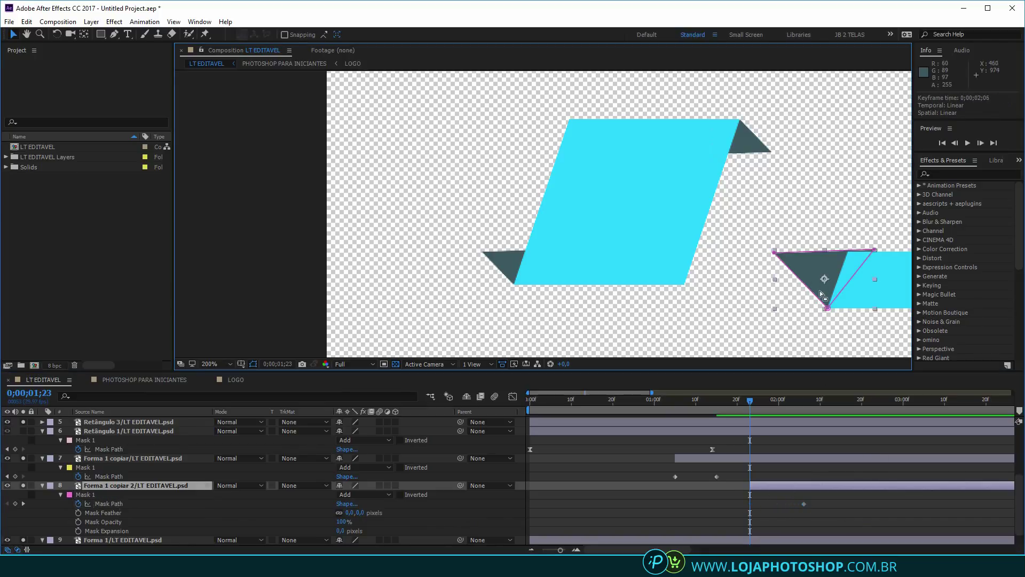
{"action": "left_click_drag", "start_coordinate": [828, 313], "coordinate": [825, 250]}
{"action": "key", "text": "space"}
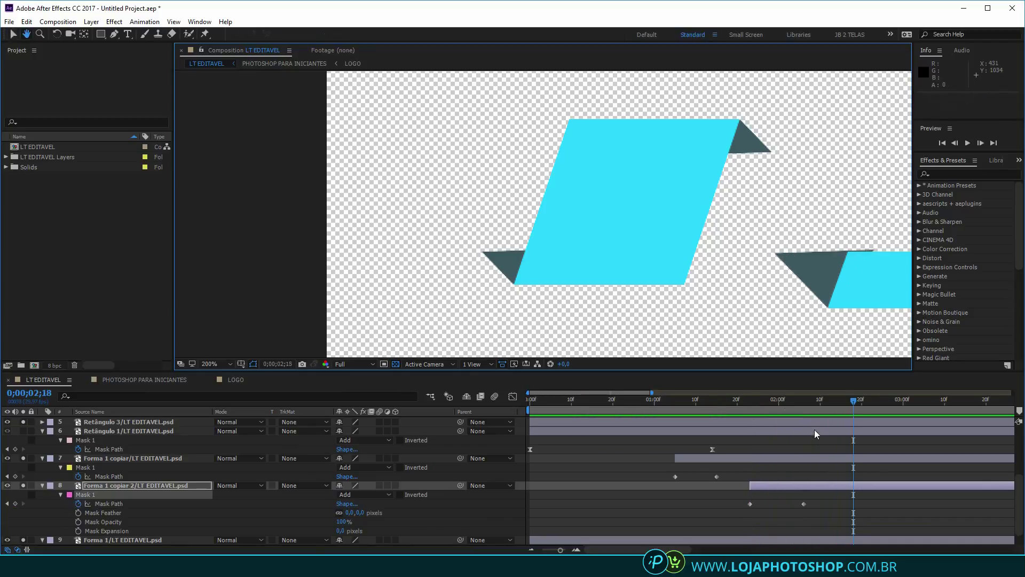
Make the Retângulo 3 layer, the long cyan bar, start at 0;00;02;06
{"action": "left_click", "coordinate": [802, 409]}
{"action": "left_click_drag", "start_coordinate": [744, 305], "coordinate": [534, 301]}
{"action": "left_click", "coordinate": [702, 288]}
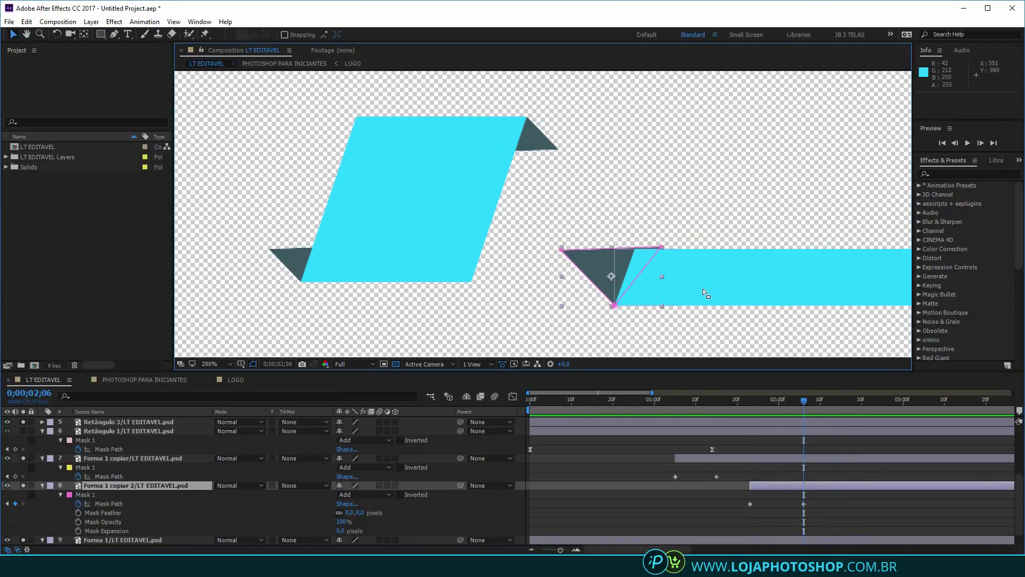
{"action": "left_click", "coordinate": [751, 282]}
{"action": "key", "text": "alt+bracketleft"}
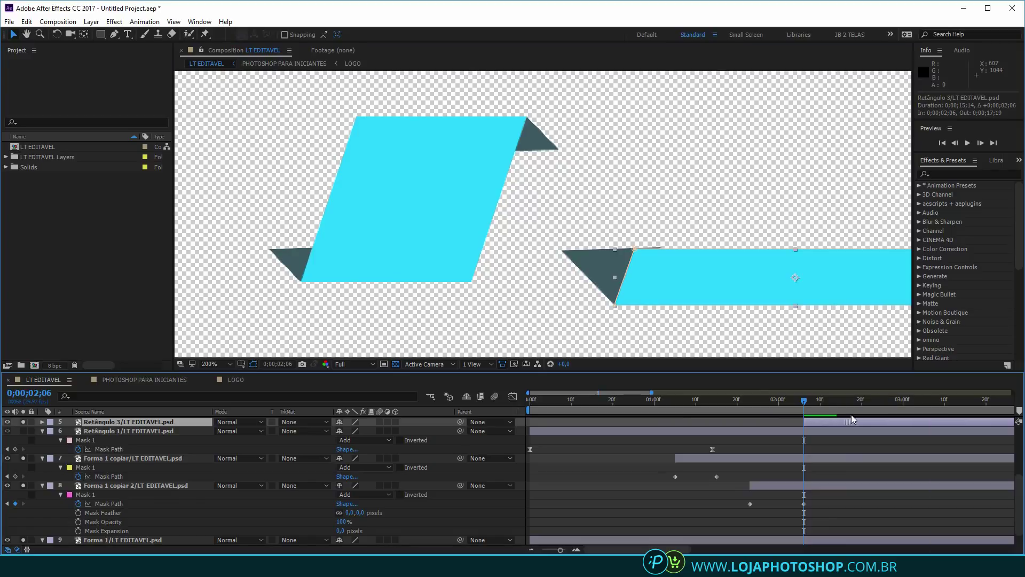
Keyframe Retângulo 3's full-shape Mask Path and place the keyframe at about 0;00;02;23
{"action": "key", "text": "m"}
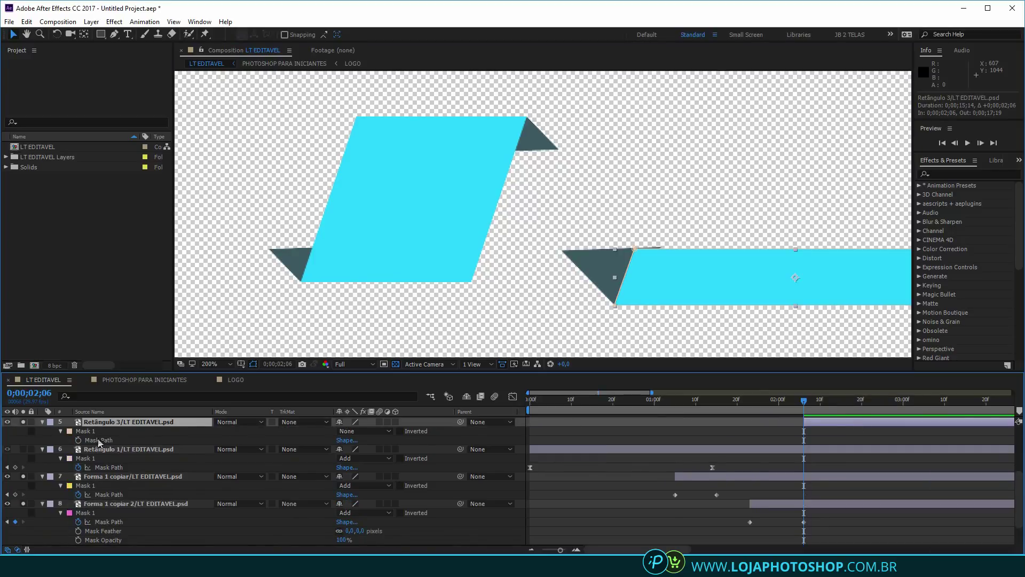
{"action": "left_click", "coordinate": [79, 440]}
{"action": "left_click_drag", "start_coordinate": [805, 441], "coordinate": [879, 442]}
Collapse the top edge of Retângulo 3's mask onto the bar's bottom edge at 0;00;02;06
{"action": "left_click_drag", "start_coordinate": [732, 248], "coordinate": [713, 283]}
{"action": "scroll", "coordinate": [633, 286], "scroll_direction": "up", "scroll_amount": 1}
{"action": "left_click_drag", "start_coordinate": [654, 270], "coordinate": [624, 187]}
{"action": "scroll", "coordinate": [635, 240], "scroll_direction": "up", "scroll_amount": 1}
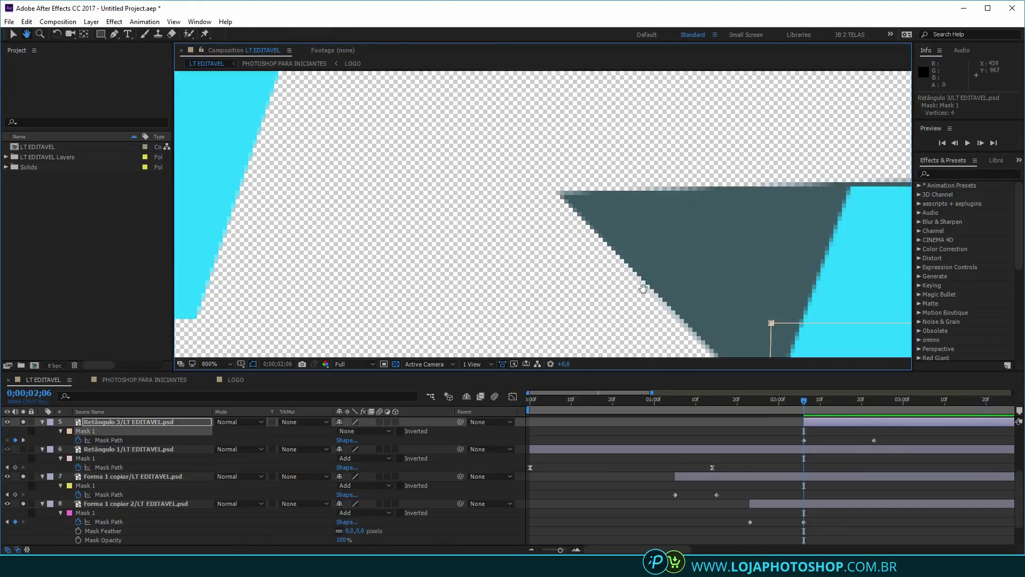
{"action": "left_click_drag", "start_coordinate": [643, 288], "coordinate": [528, 156]}
{"action": "key", "text": "v"}
{"action": "left_click_drag", "start_coordinate": [684, 190], "coordinate": [684, 280]}
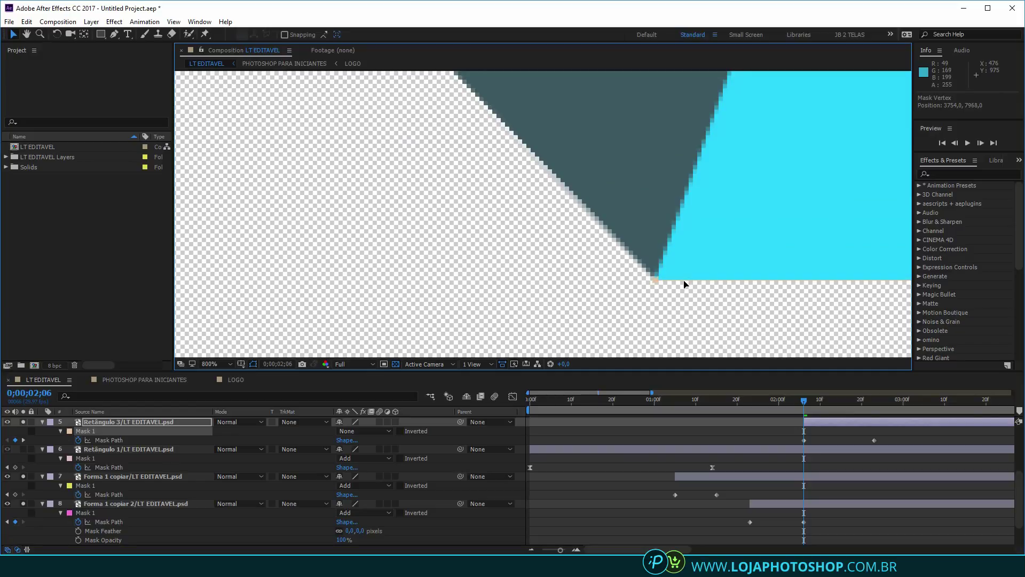
Set Retângulo 3's Mask 1 mode to Add and fine-tune the collapsed mask edge at the dark triangle's bottom tip
{"action": "left_click", "coordinate": [370, 431]}
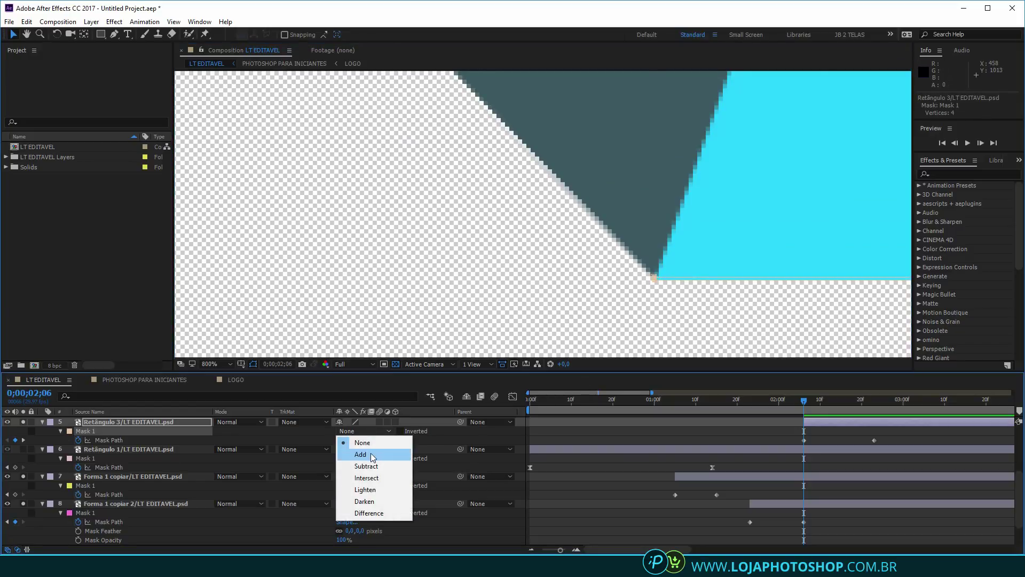
{"action": "left_click", "coordinate": [373, 456]}
{"action": "scroll", "coordinate": [589, 268], "scroll_direction": "down", "scroll_amount": 1}
{"action": "scroll", "coordinate": [534, 292], "scroll_direction": "up", "scroll_amount": 2}
{"action": "key", "text": "space"}
{"action": "left_click_drag", "start_coordinate": [787, 313], "coordinate": [641, 249]}
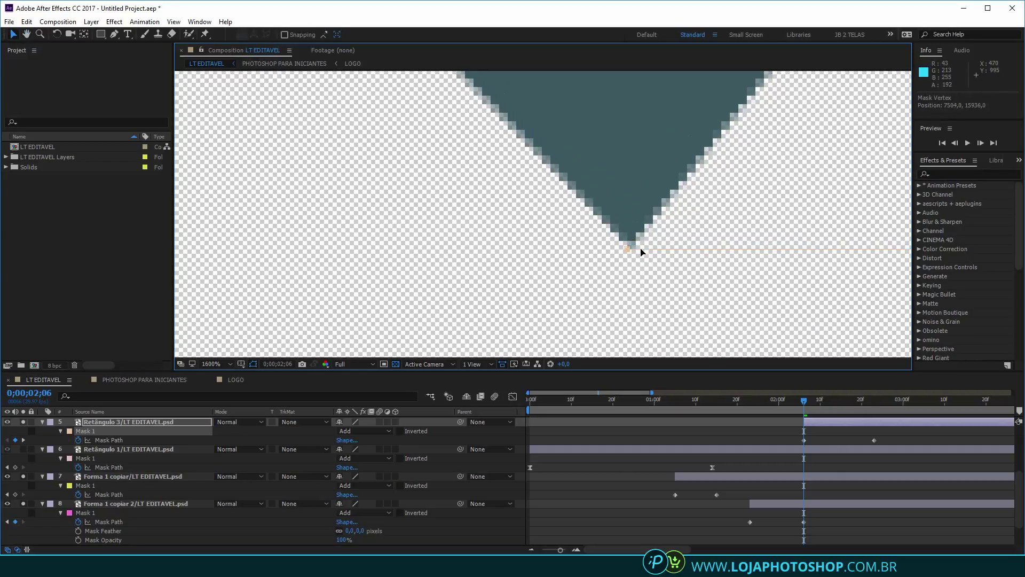
Play back the whole lower-third animation from the first frame to review the order of the reveals
{"action": "scroll", "coordinate": [615, 288], "scroll_direction": "down", "scroll_amount": 12}
{"action": "scroll", "coordinate": [616, 290], "scroll_direction": "up", "scroll_amount": 4}
{"action": "key", "text": "space"}
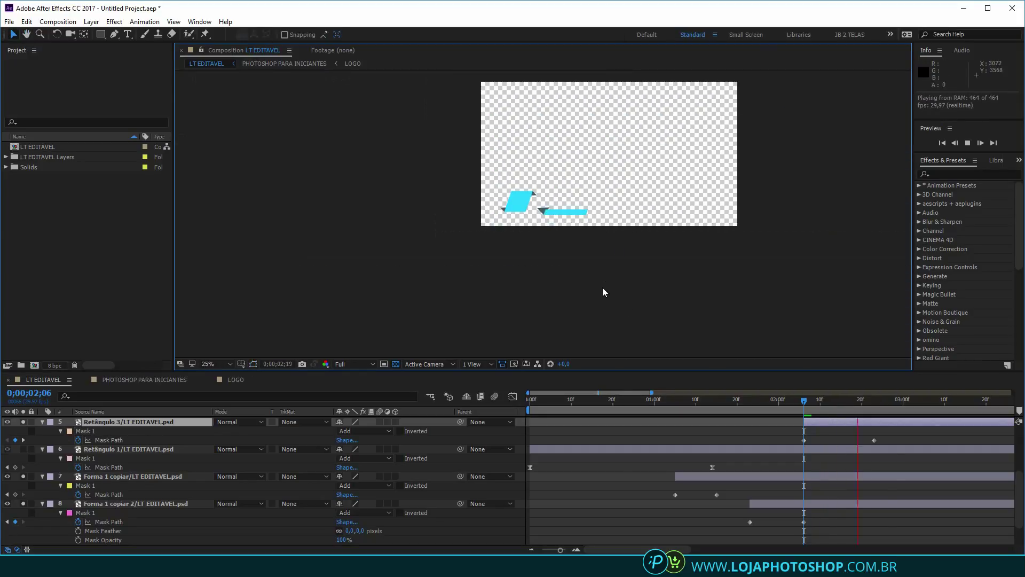
{"action": "key", "text": "space"}
{"action": "left_click_drag", "start_coordinate": [823, 404], "coordinate": [514, 398]}
{"action": "scroll", "coordinate": [433, 270], "scroll_direction": "up", "scroll_amount": 2}
{"action": "key", "text": "space"}
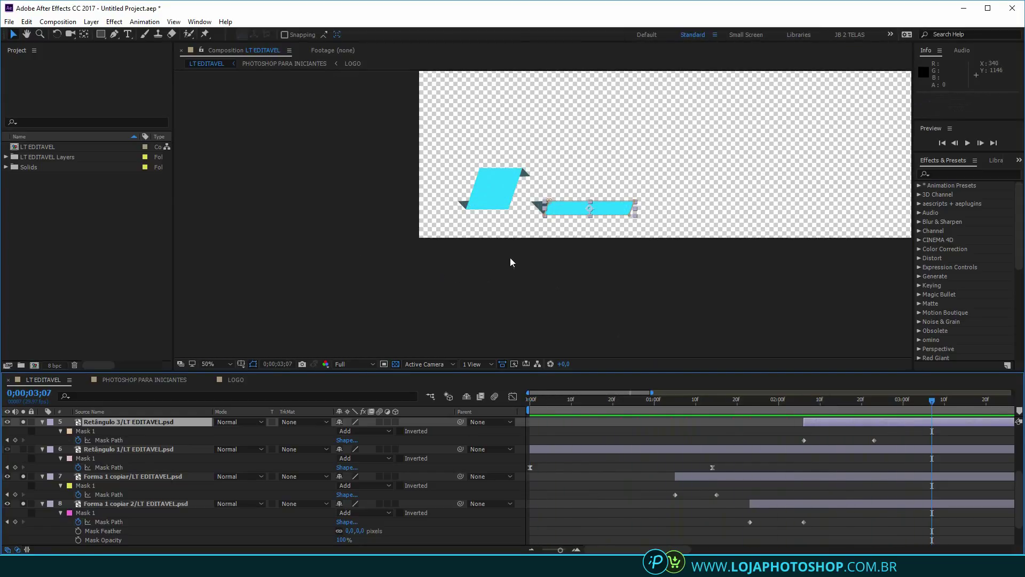
{"action": "scroll", "coordinate": [511, 262], "scroll_direction": "up", "scroll_amount": 2}
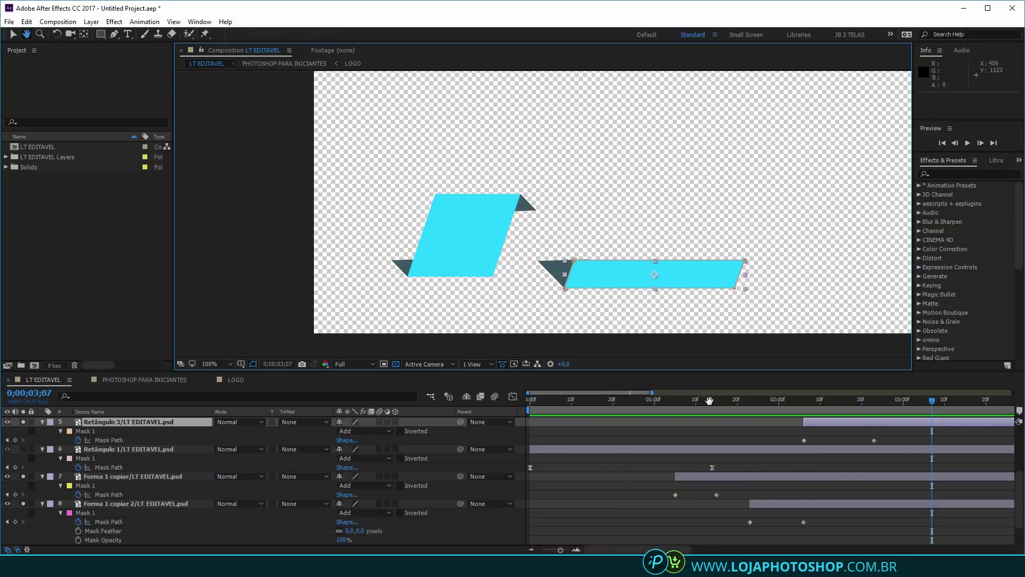
{"action": "key", "text": "Home"}
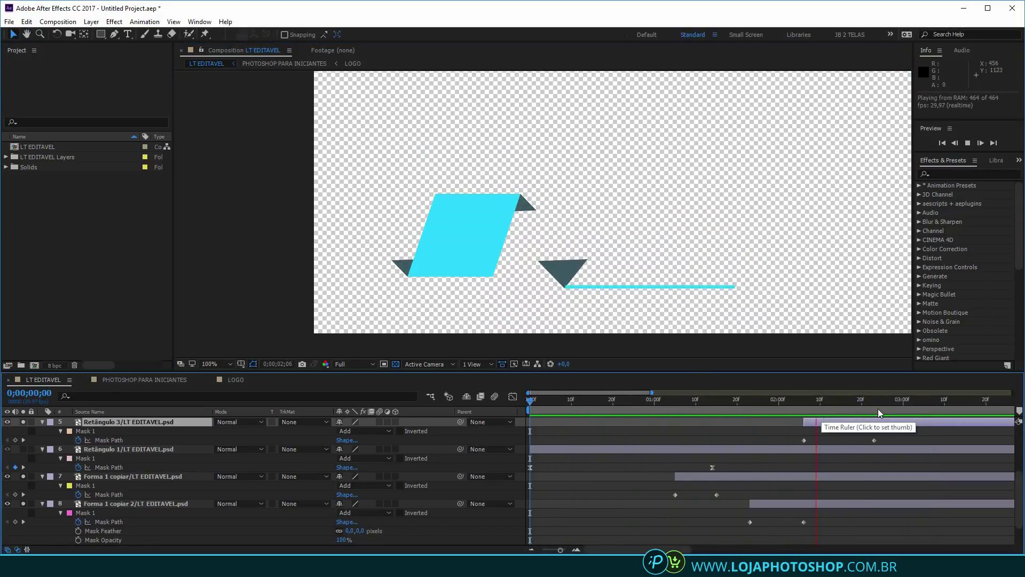
{"action": "key", "text": "space"}
Apply Easy Ease to both Mask Path keyframes of Forma 1 and lengthen their speed-graph handles into a sharp early peak
{"action": "left_click_drag", "start_coordinate": [891, 403], "coordinate": [568, 467]}
{"action": "left_click", "coordinate": [405, 268]}
{"action": "scroll", "coordinate": [403, 269], "scroll_direction": "up", "scroll_amount": 1}
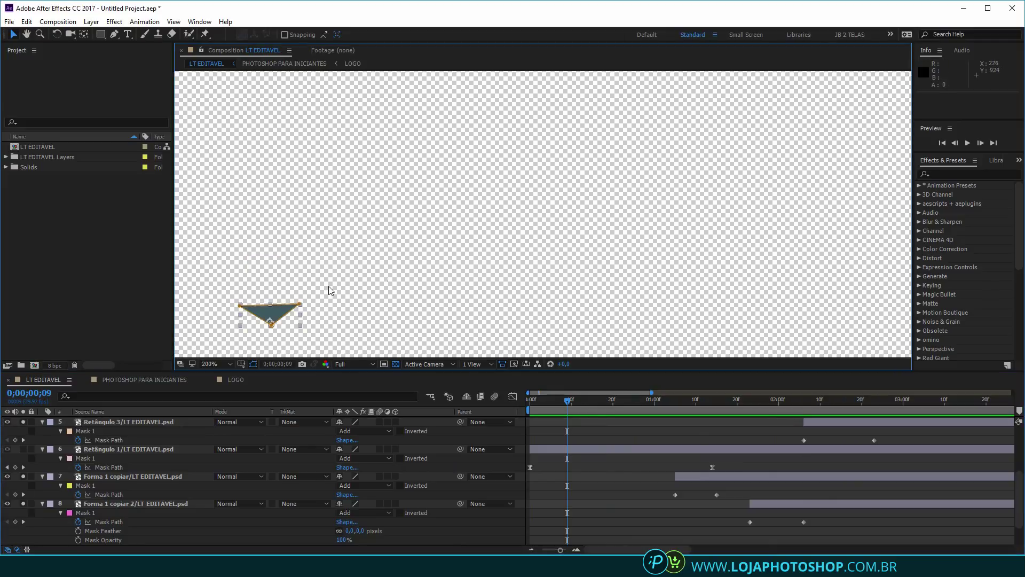
{"action": "left_click_drag", "start_coordinate": [331, 271], "coordinate": [542, 227]}
{"action": "scroll", "coordinate": [585, 497], "scroll_direction": "down", "scroll_amount": 2}
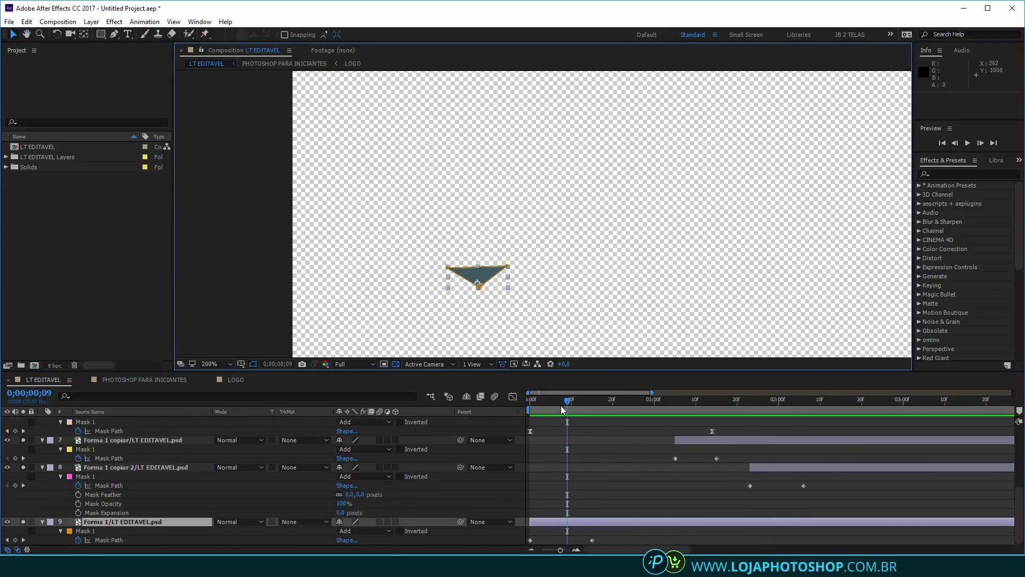
{"action": "left_click_drag", "start_coordinate": [561, 403], "coordinate": [527, 408]}
{"action": "left_click_drag", "start_coordinate": [604, 537], "coordinate": [549, 544]}
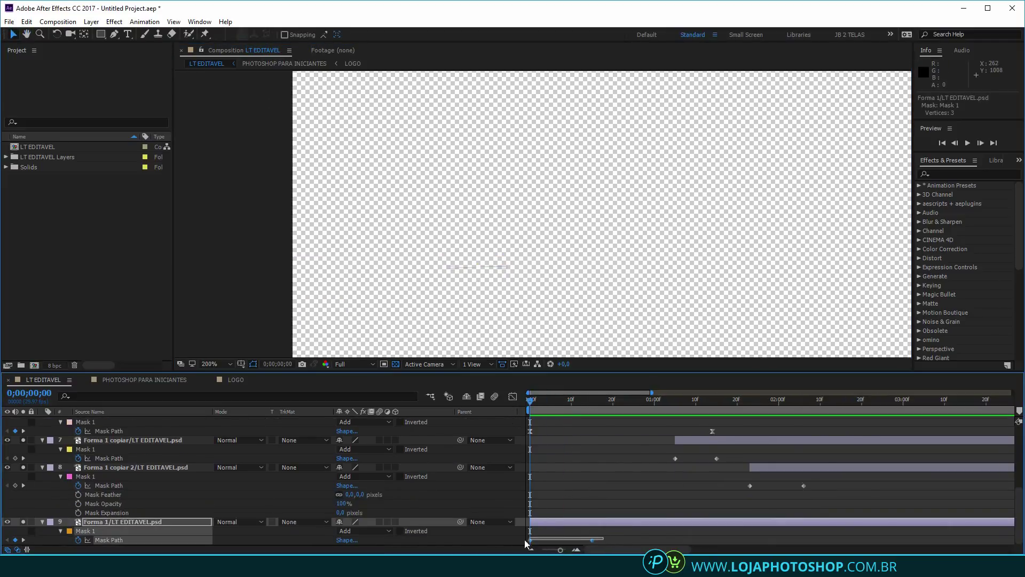
{"action": "left_click", "coordinate": [513, 396]}
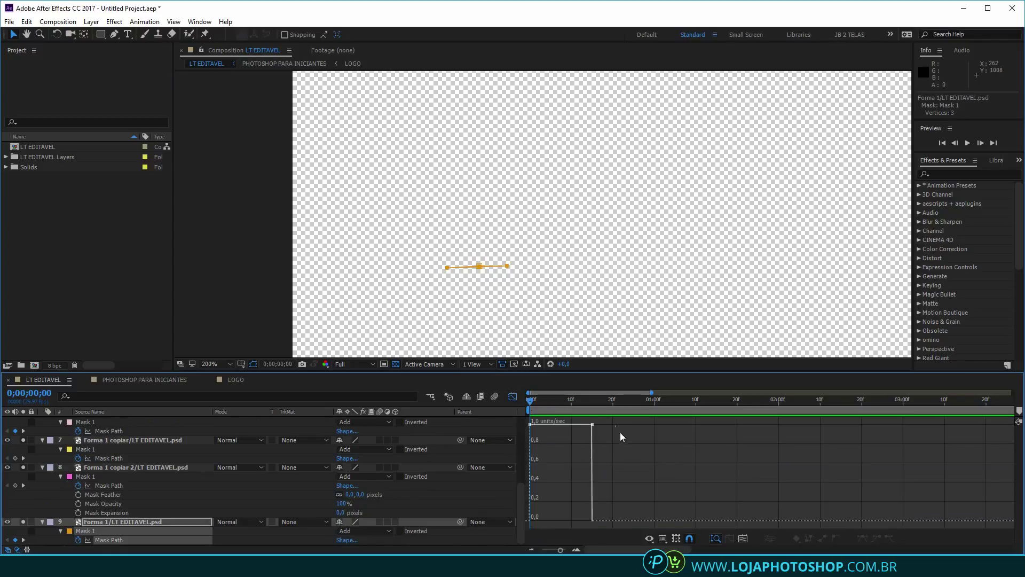
{"action": "left_click_drag", "start_coordinate": [620, 437], "coordinate": [461, 380]}
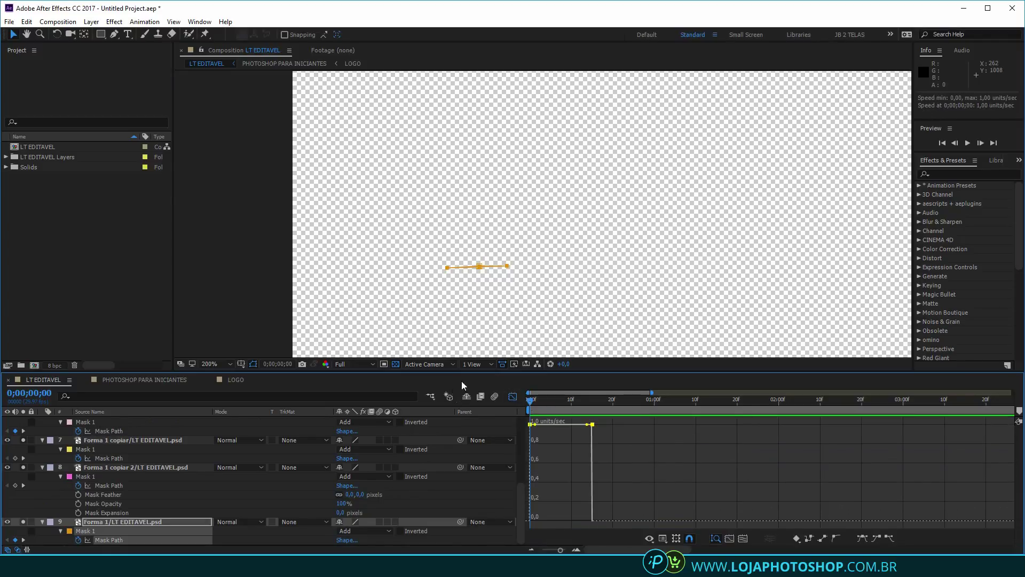
{"action": "left_click", "coordinate": [862, 539]}
{"action": "left_click_drag", "start_coordinate": [538, 523], "coordinate": [570, 521]}
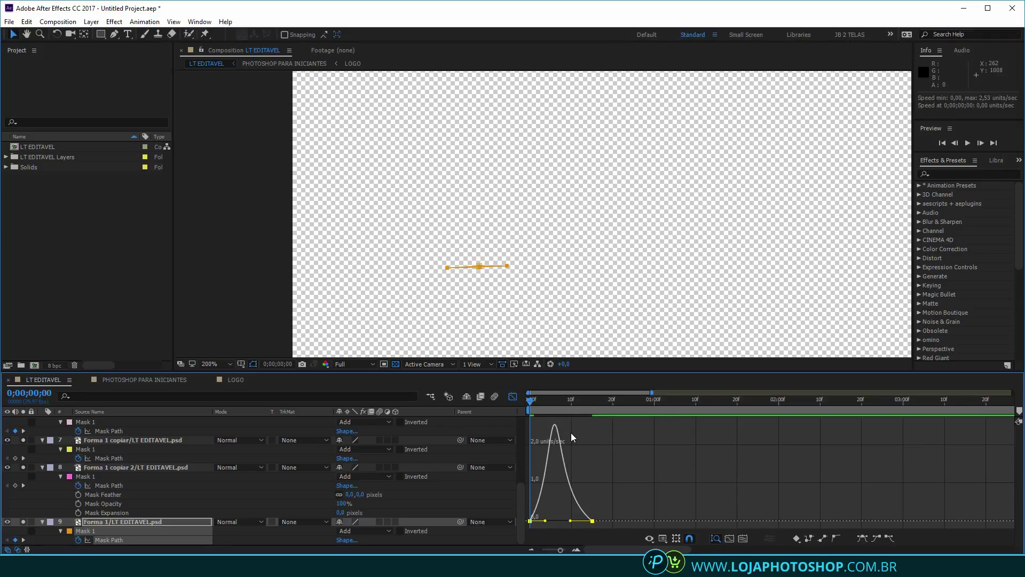
Preview the eased reveal of Forma 1 by playing and scrubbing its first 14 frames, then close the Graph Editor
{"action": "key", "text": "space"}
{"action": "left_click", "coordinate": [528, 400]}
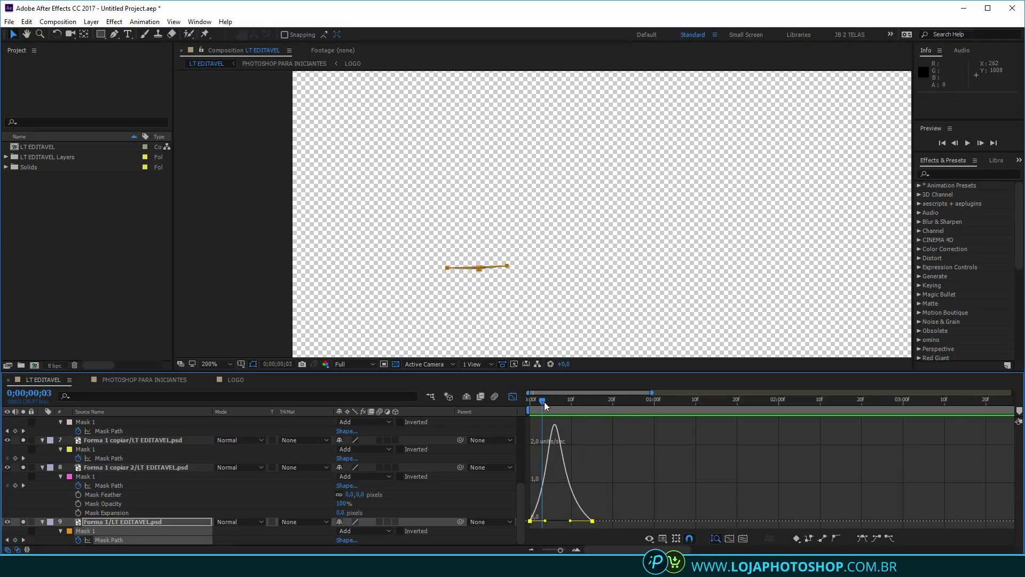
{"action": "left_click_drag", "start_coordinate": [543, 401], "coordinate": [583, 409]}
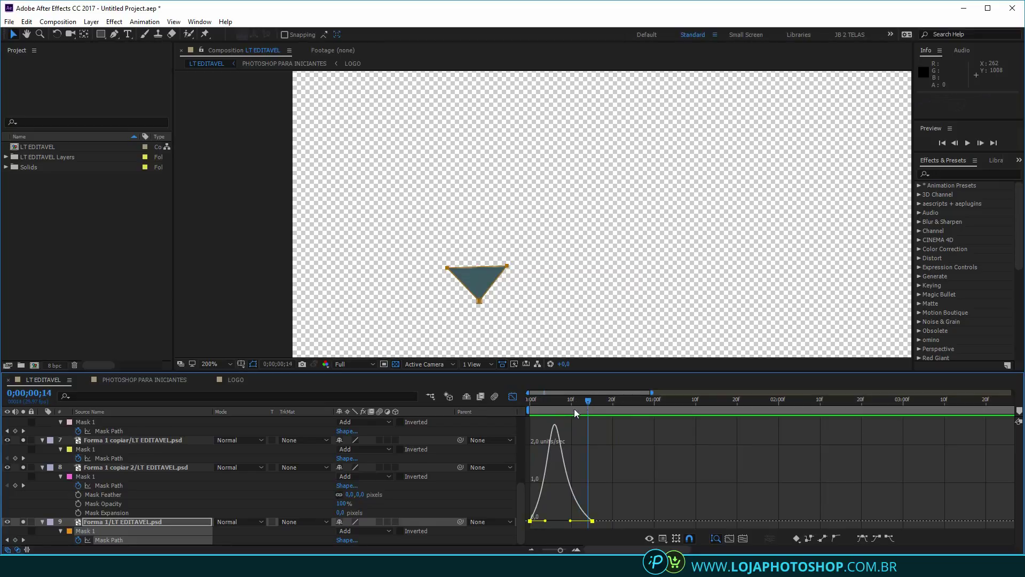
{"action": "key", "text": "shift+F3"}
Apply Easy Ease to Retângulo 2's two Mask Path keyframes and lengthen their speed-graph handles into a steep, early peak
{"action": "scroll", "coordinate": [603, 467], "scroll_direction": "up", "scroll_amount": 3}
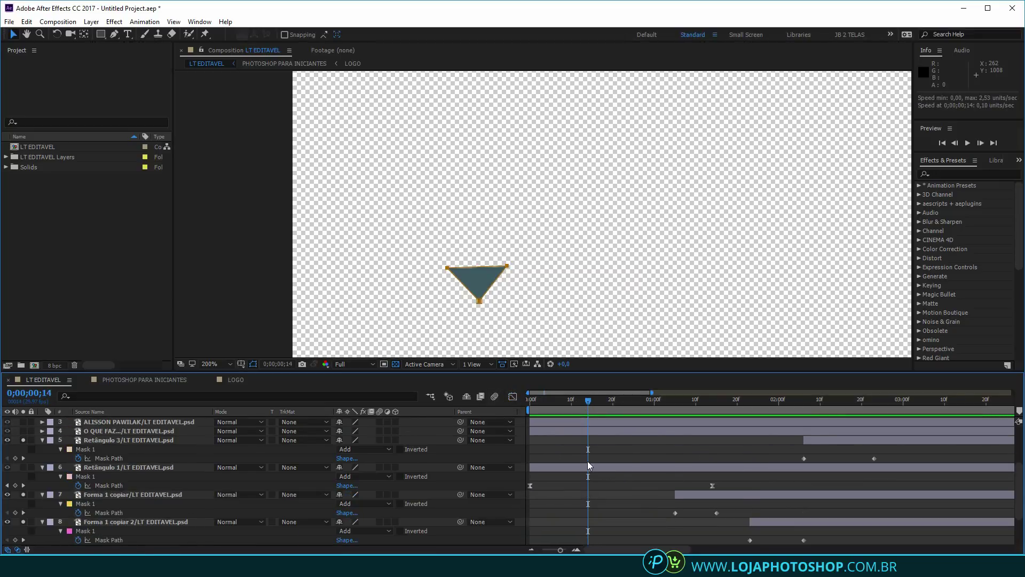
{"action": "scroll", "coordinate": [655, 485], "scroll_direction": "up", "scroll_amount": 5}
{"action": "left_click_drag", "start_coordinate": [607, 428], "coordinate": [583, 404]}
{"action": "left_click_drag", "start_coordinate": [579, 464], "coordinate": [590, 453]}
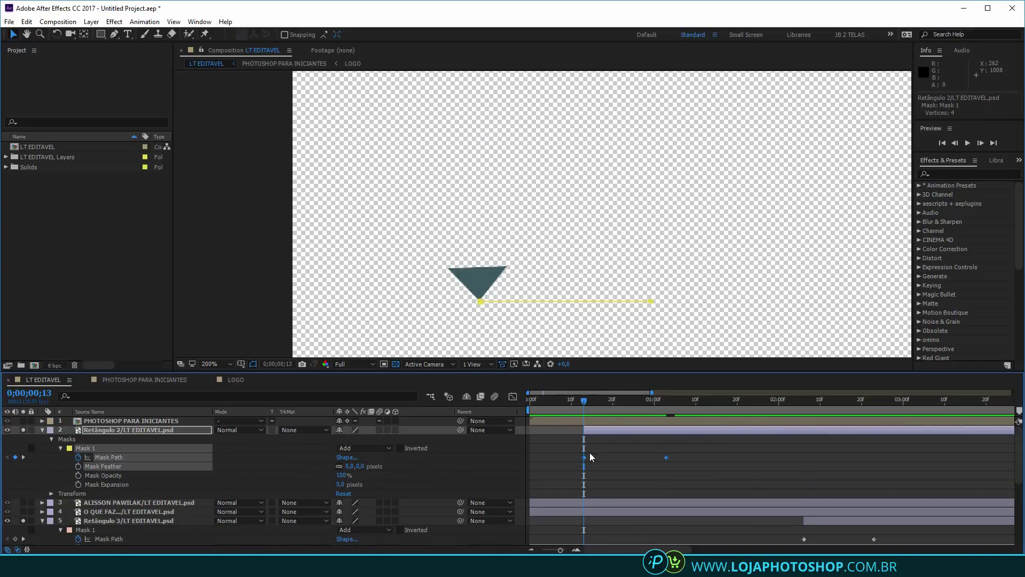
{"action": "left_click_drag", "start_coordinate": [682, 472], "coordinate": [569, 456]}
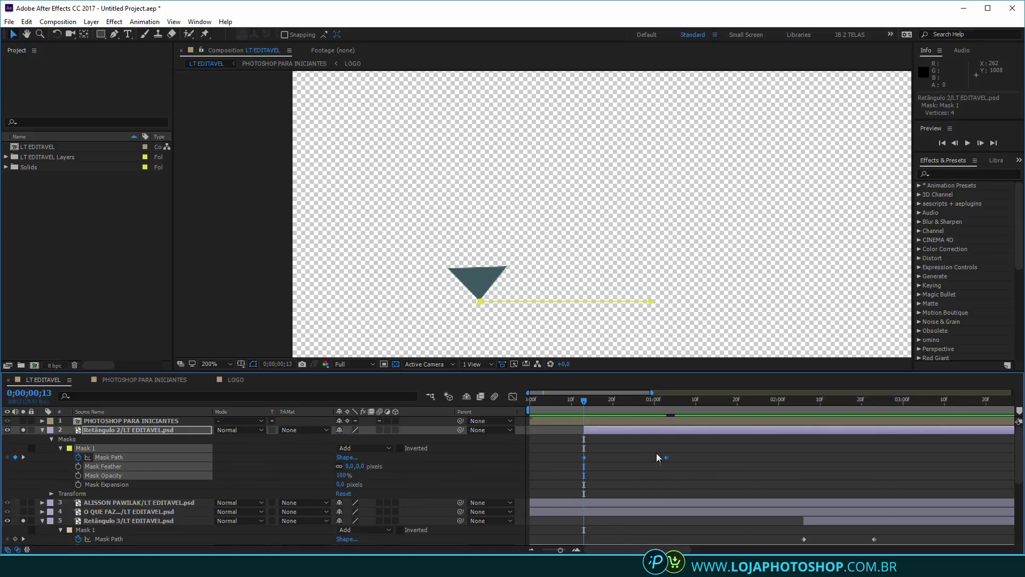
{"action": "left_click_drag", "start_coordinate": [678, 473], "coordinate": [568, 449]}
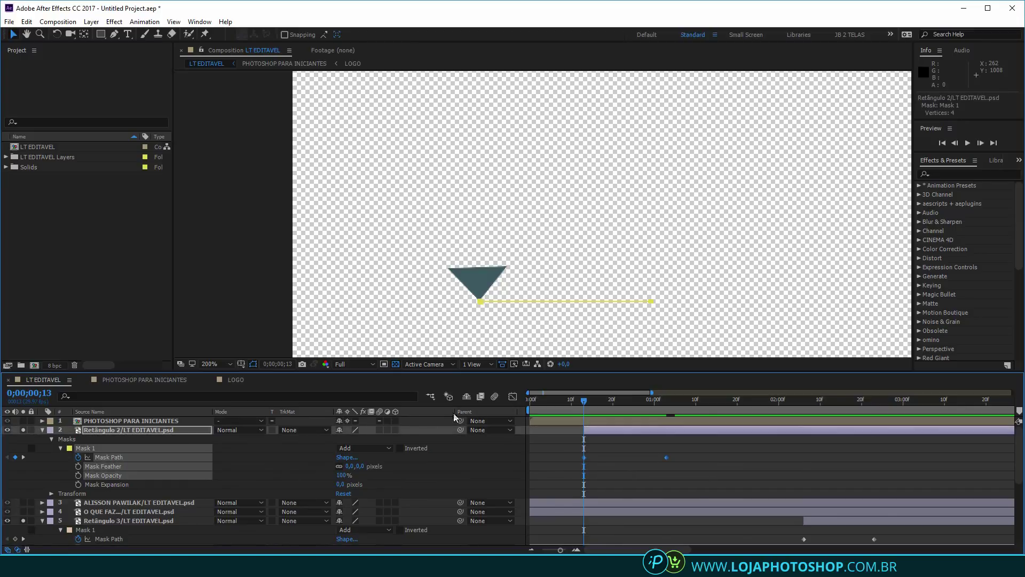
{"action": "left_click", "coordinate": [513, 397]}
{"action": "left_click_drag", "start_coordinate": [723, 449], "coordinate": [580, 421]}
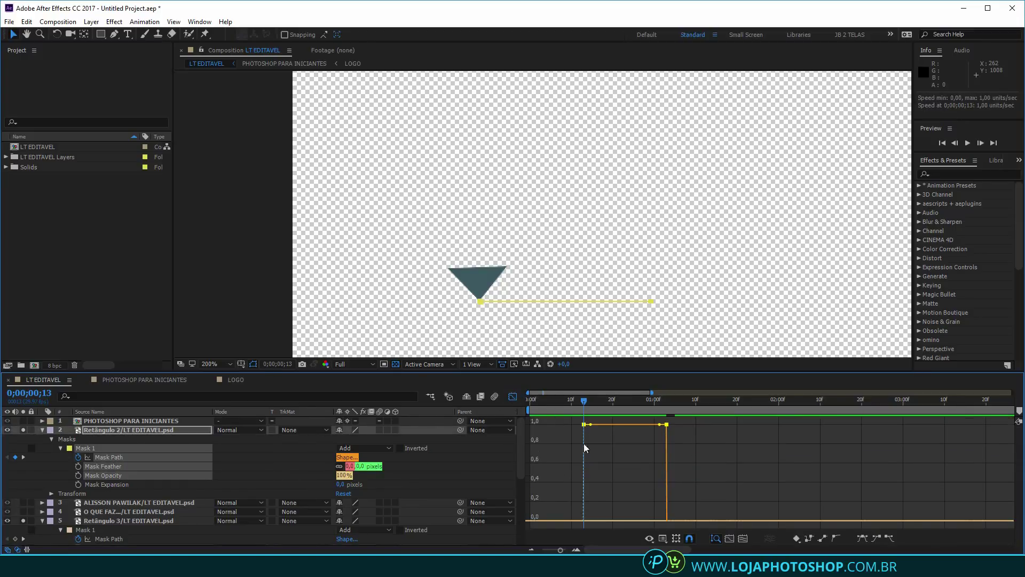
{"action": "left_click", "coordinate": [863, 538]}
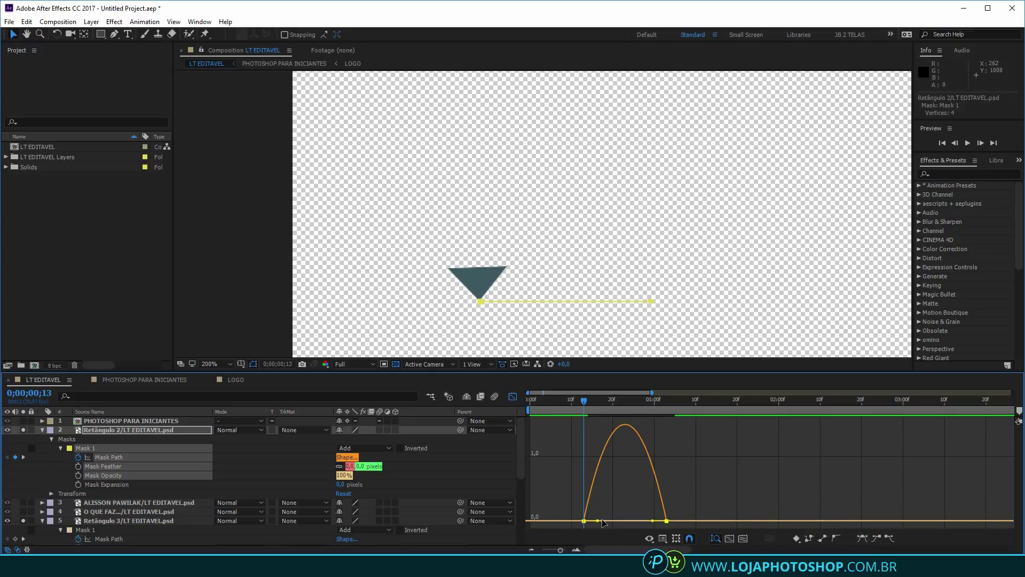
{"action": "left_click_drag", "start_coordinate": [602, 520], "coordinate": [635, 520]}
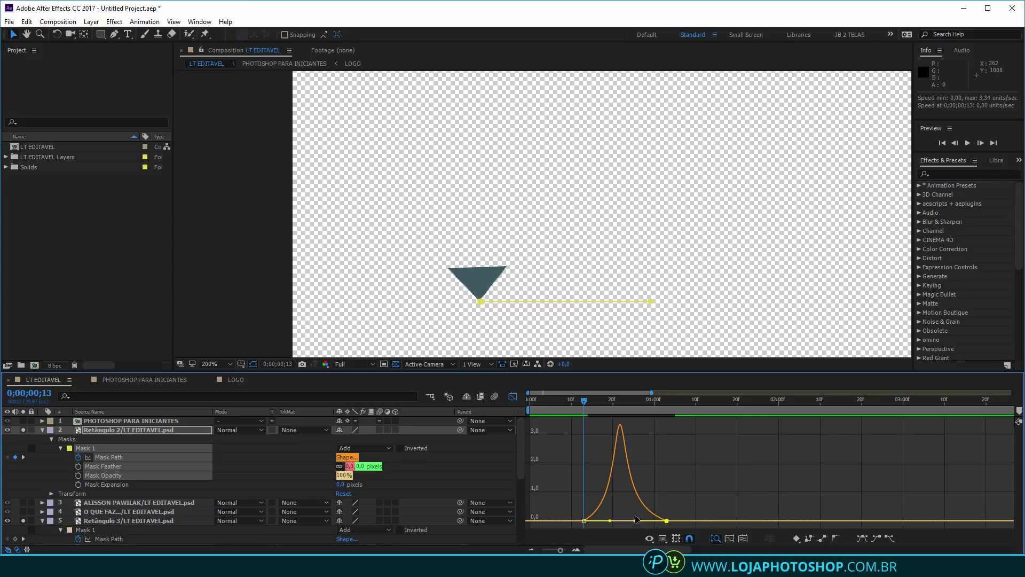
Play back the reveals of Forma 1 and Retângulo 2 from the first frame and leave the Graph Editor
{"action": "key", "text": "space"}
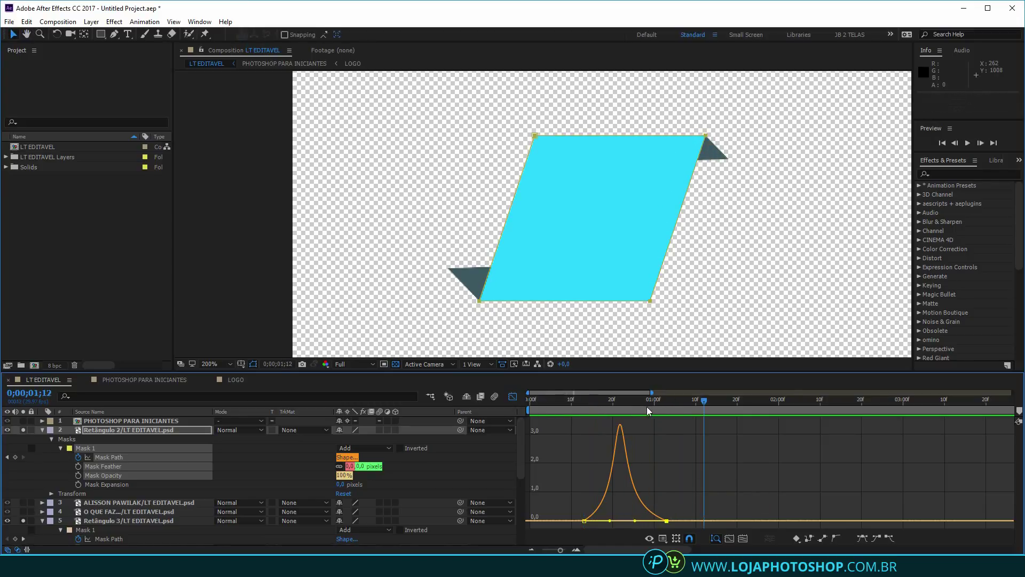
{"action": "left_click_drag", "start_coordinate": [645, 404], "coordinate": [528, 405]}
{"action": "key", "text": "space"}
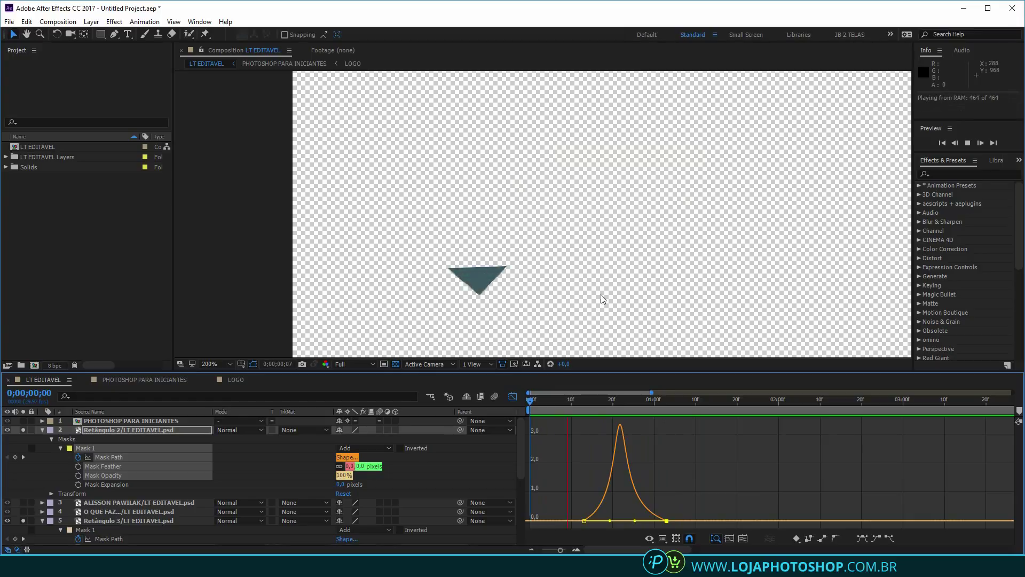
{"action": "key", "text": "space"}
{"action": "left_click", "coordinate": [512, 396]}
Shorten Forma 1's reveal by moving its ending Mask Path keyframe to 0;00;00;11
{"action": "left_click_drag", "start_coordinate": [638, 405], "coordinate": [563, 467]}
{"action": "scroll", "coordinate": [566, 480], "scroll_direction": "down", "scroll_amount": 5}
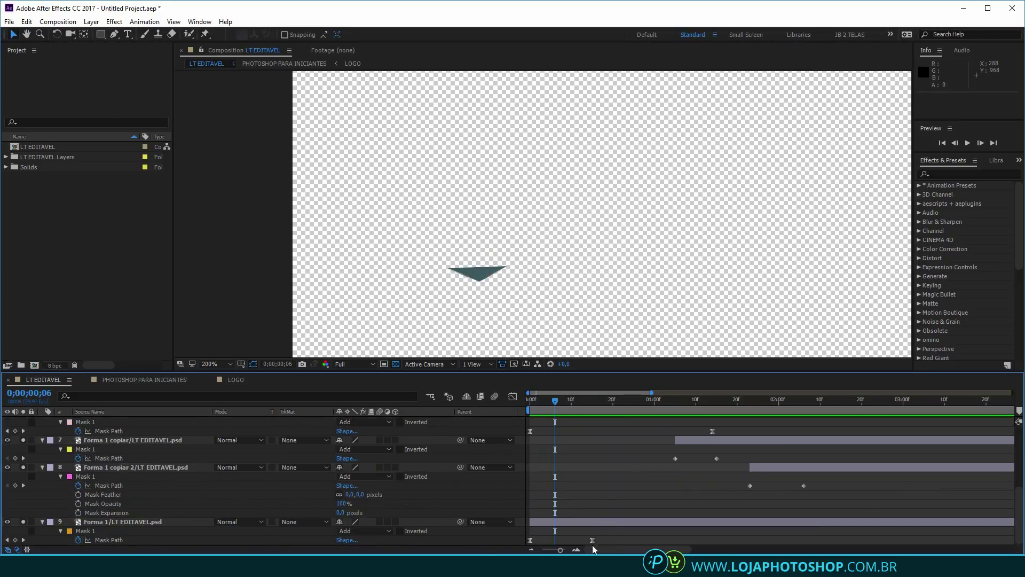
{"action": "left_click_drag", "start_coordinate": [593, 540], "coordinate": [576, 542]}
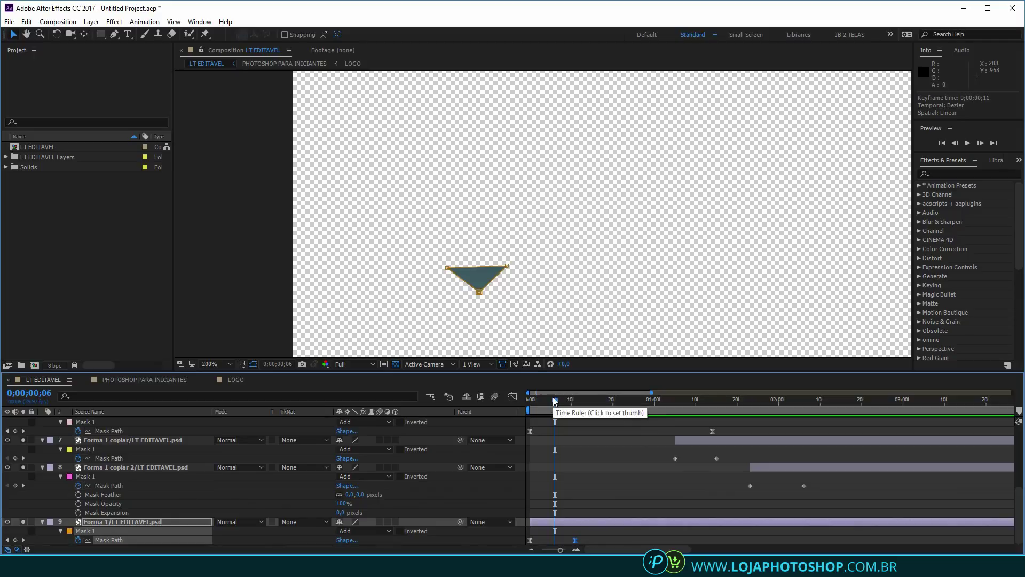
Shift the Retângulo 2 layer with its keyframes to start at 0;00;00;08, and set the current time to 0;00;00;26
{"action": "left_click", "coordinate": [531, 401]}
{"action": "left_click_drag", "start_coordinate": [531, 401], "coordinate": [639, 419]}
{"action": "scroll", "coordinate": [592, 425], "scroll_direction": "up", "scroll_amount": 5}
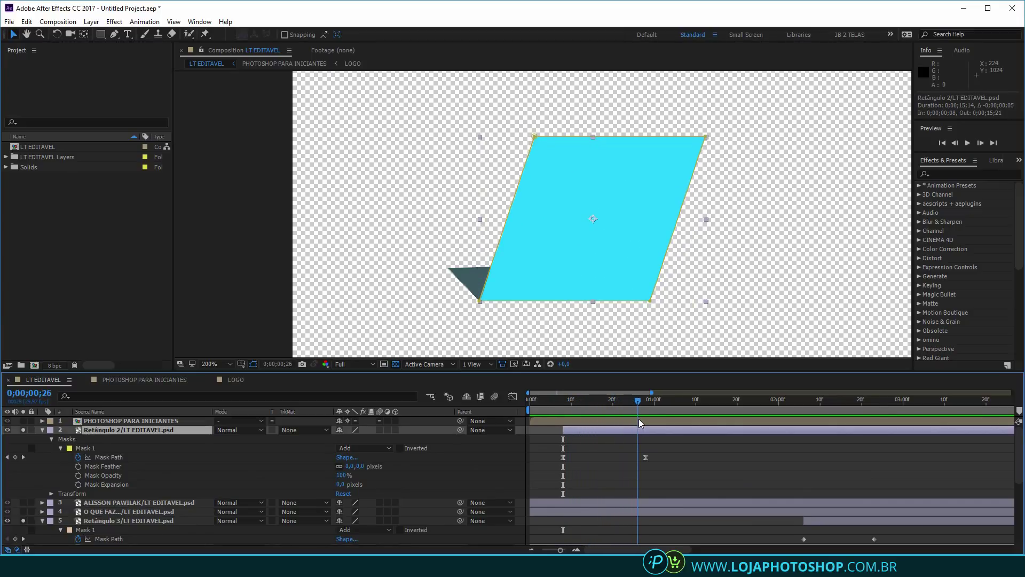
Start the Forma 1 copiar layer at about 0;00;00;25 and Easy Ease its Mask Path keyframes with a sharp speed peak
{"action": "scroll", "coordinate": [786, 495], "scroll_direction": "down", "scroll_amount": 5}
{"action": "left_click_drag", "start_coordinate": [706, 467], "coordinate": [628, 494]}
{"action": "left_click", "coordinate": [675, 485]}
{"action": "left_click", "coordinate": [513, 396]}
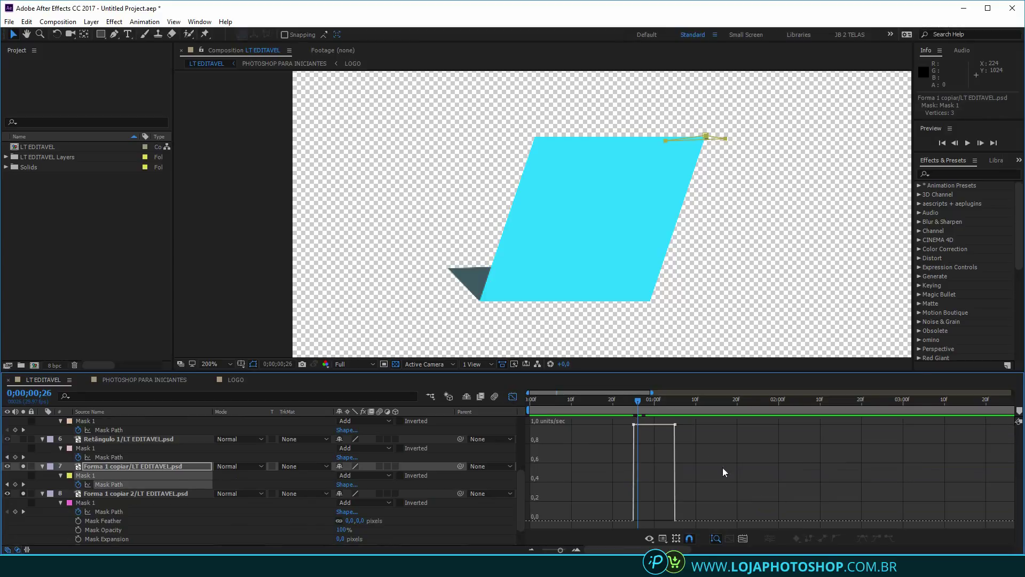
{"action": "left_click_drag", "start_coordinate": [724, 472], "coordinate": [617, 422]}
{"action": "left_click", "coordinate": [826, 538]}
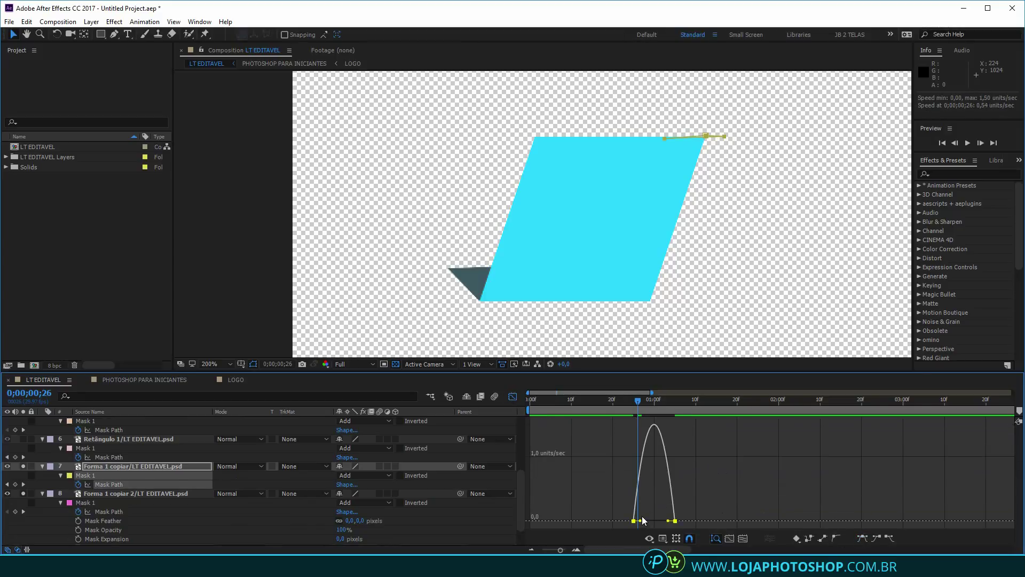
{"action": "left_click_drag", "start_coordinate": [641, 523], "coordinate": [661, 526]}
Play back the animation through Forma 1 copiar's eased reveal and return to the layer bars
{"action": "key", "text": "space"}
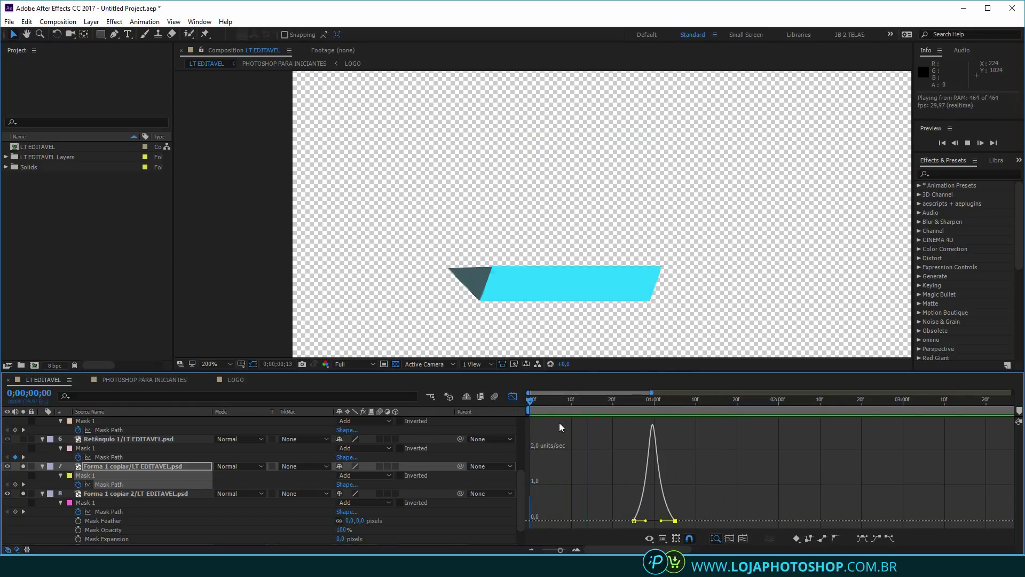
{"action": "key", "text": "space"}
{"action": "left_click", "coordinate": [513, 397]}
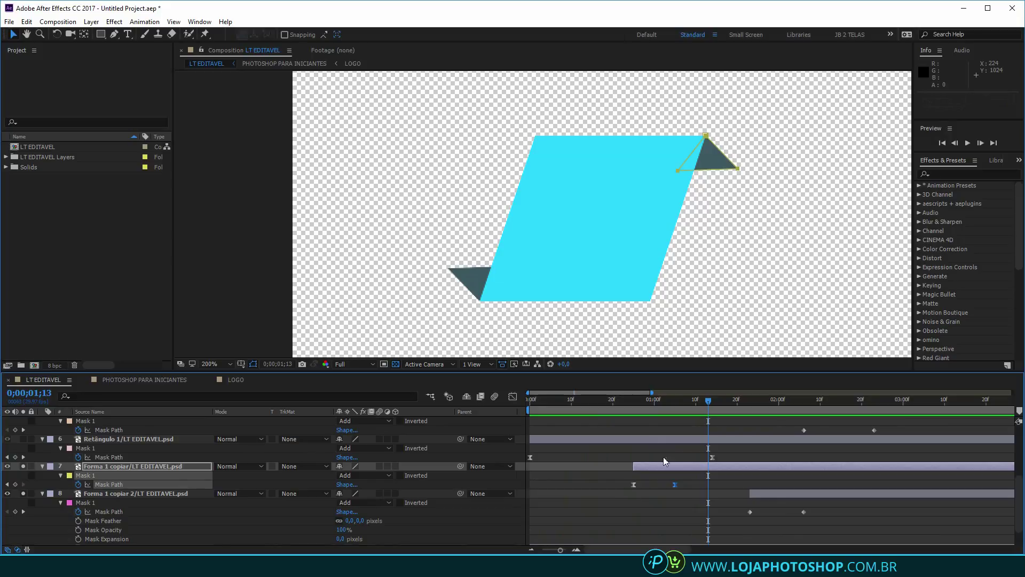
Shift the Forma 1 copiar layer with its keyframes about two frames earlier, starting at about 0;00;00;23
{"action": "left_click", "coordinate": [675, 468]}
{"action": "left_click_drag", "start_coordinate": [669, 468], "coordinate": [665, 469]}
{"action": "key", "text": "space"}
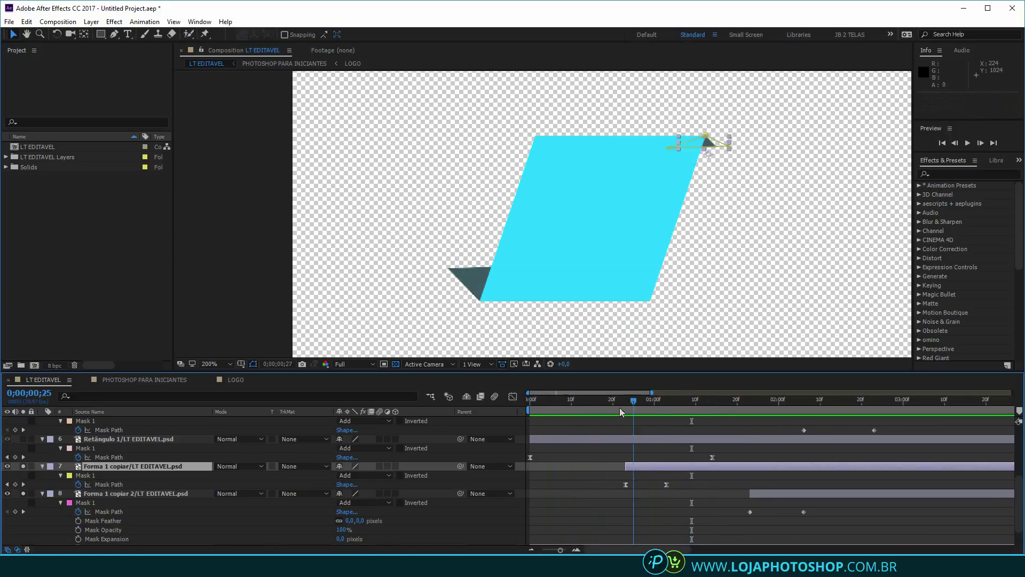
Review the retimed lower-third animation repeatedly from the first frame at 100% magnification
{"action": "left_click_drag", "start_coordinate": [619, 408], "coordinate": [524, 400]}
{"action": "scroll", "coordinate": [598, 327], "scroll_direction": "down", "scroll_amount": 1}
{"action": "key", "text": "space"}
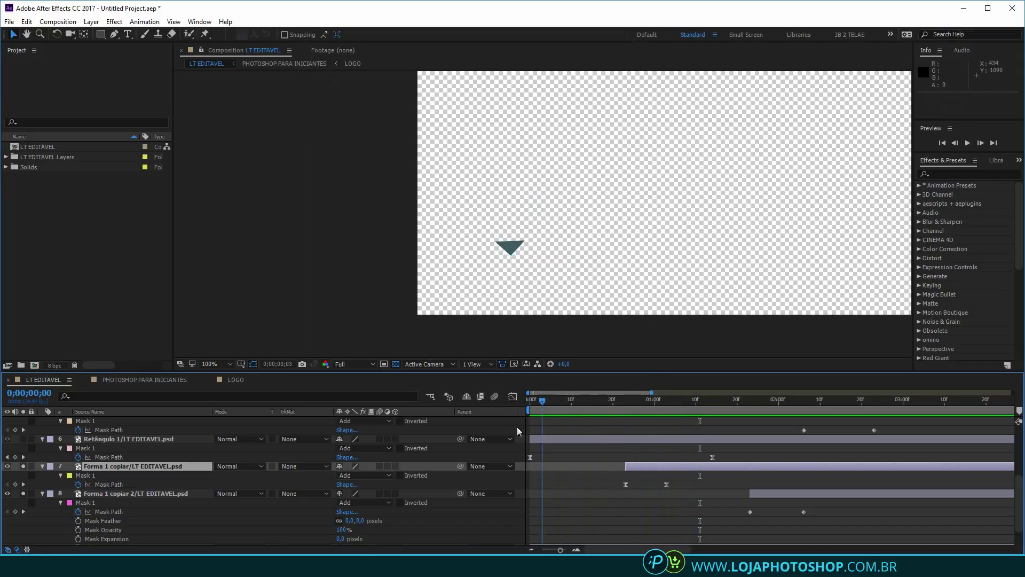
{"action": "key", "text": "space"}
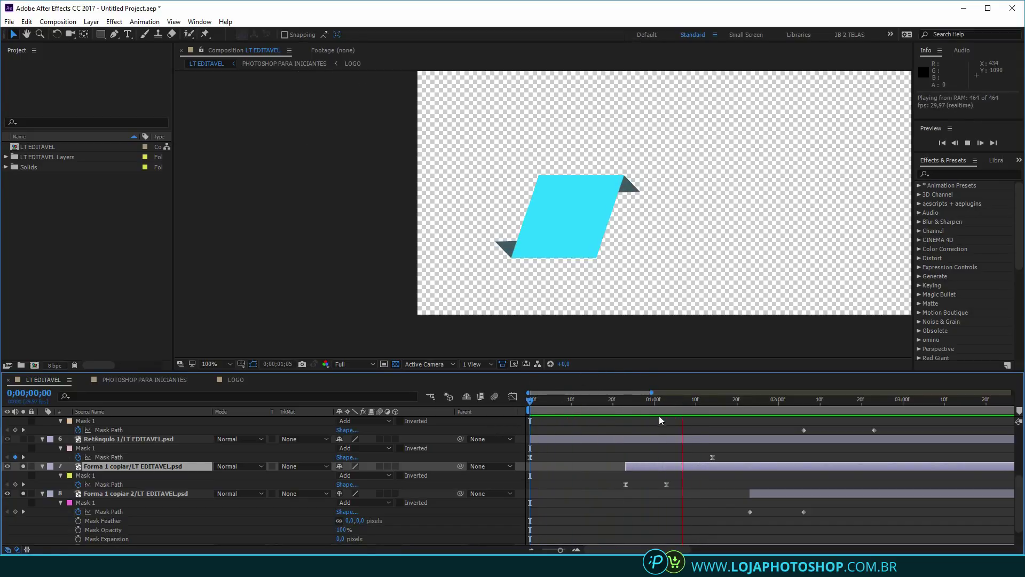
{"action": "key", "text": "space"}
{"action": "key", "text": "space"}
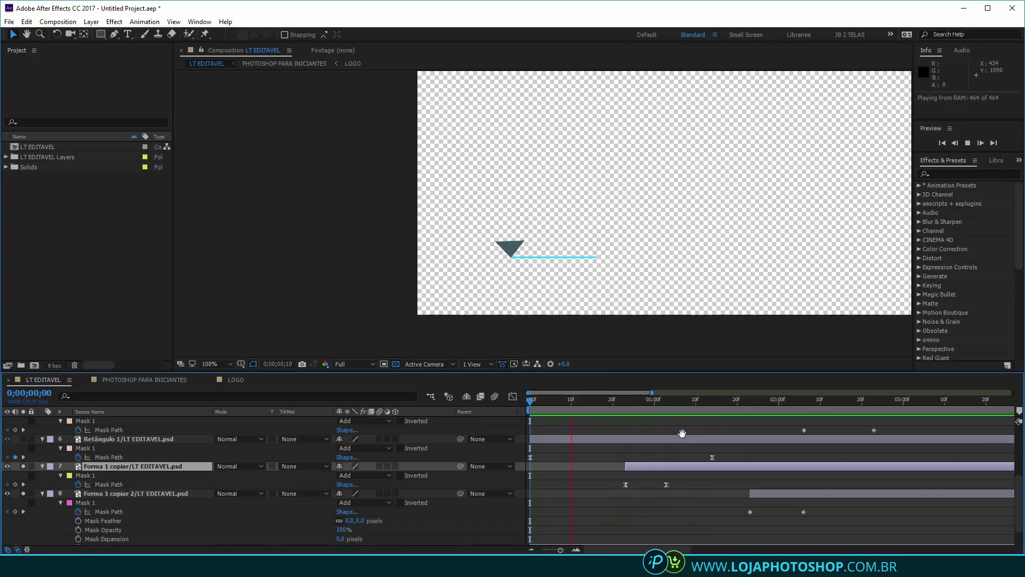
Move the Forma 1 copiar 2 layer with its keyframes earlier so it starts at 0;00;01;14
{"action": "left_click_drag", "start_coordinate": [719, 406], "coordinate": [709, 436]}
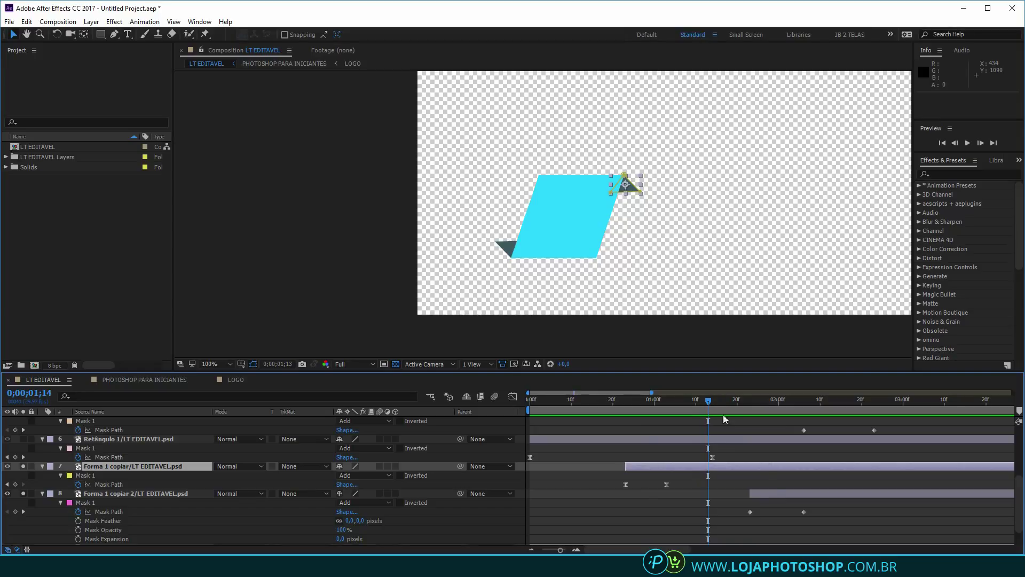
{"action": "left_click_drag", "start_coordinate": [778, 494], "coordinate": [741, 497]}
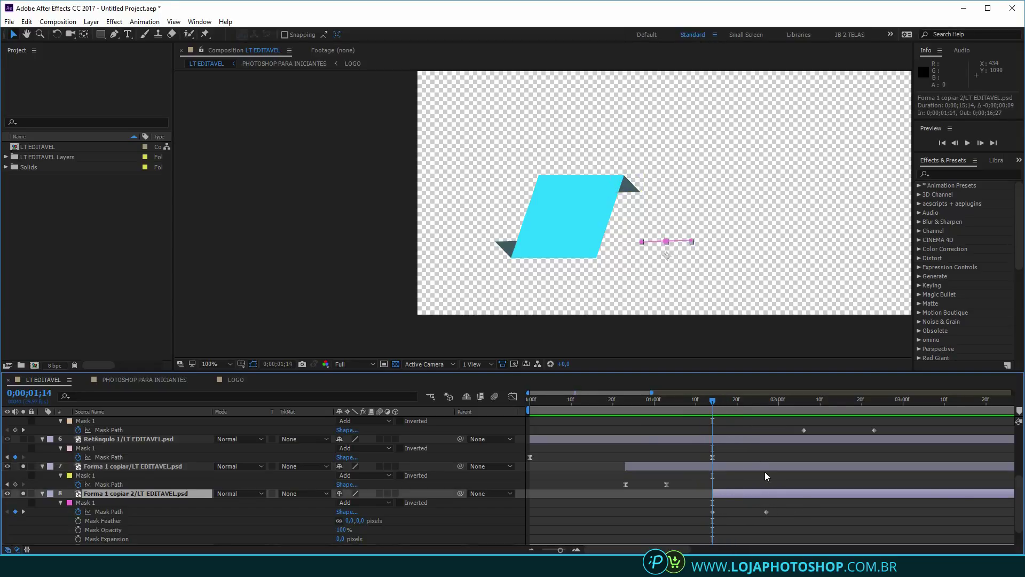
{"action": "left_click_drag", "start_coordinate": [716, 403], "coordinate": [717, 441]}
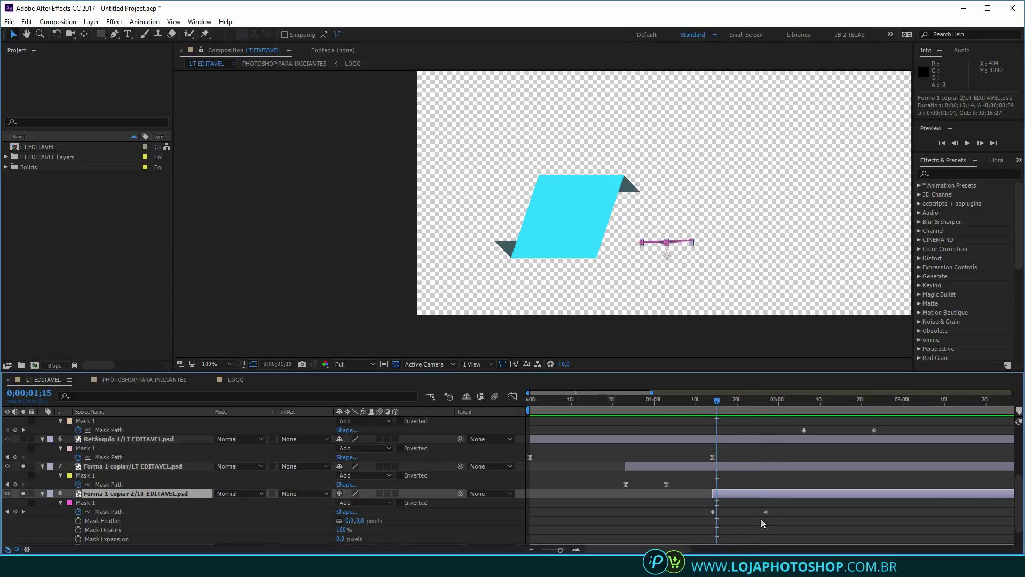
Apply Easy Ease to Forma 1 copiar 2's Mask Path keyframes, sharpen their speed curve into an early peak, and preview it
{"action": "left_click_drag", "start_coordinate": [794, 525], "coordinate": [694, 508]}
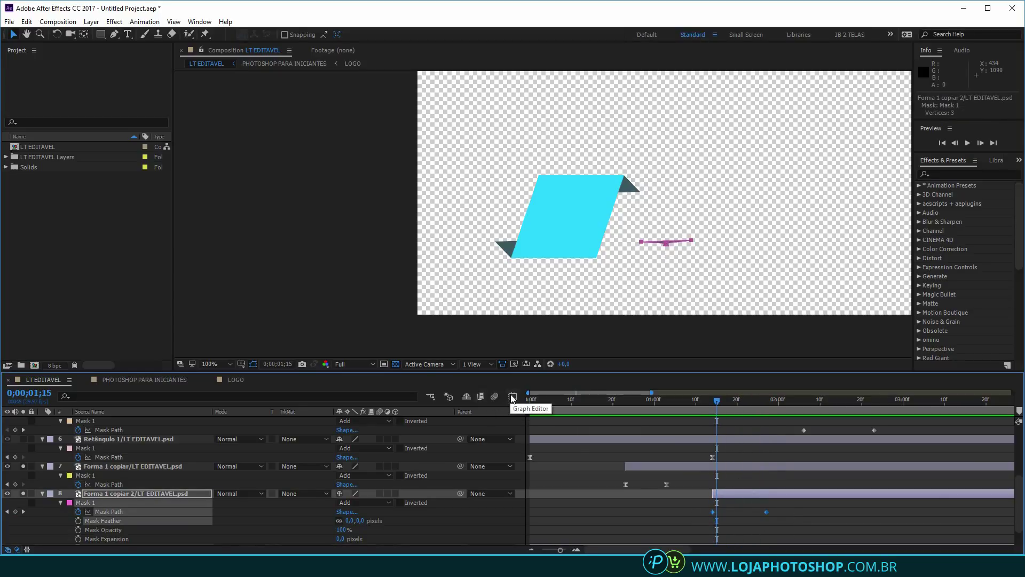
{"action": "left_click", "coordinate": [510, 397]}
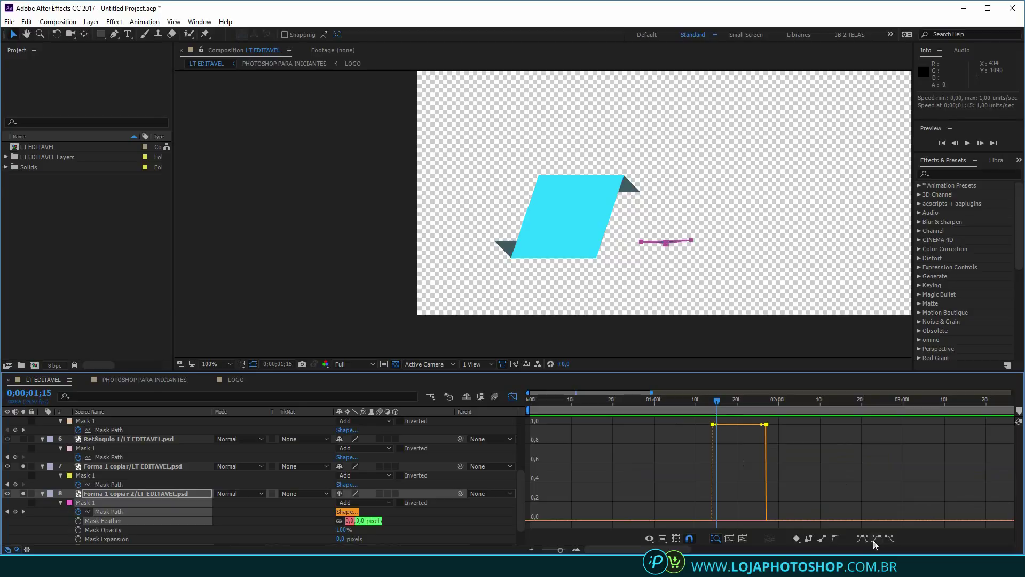
{"action": "left_click", "coordinate": [863, 537]}
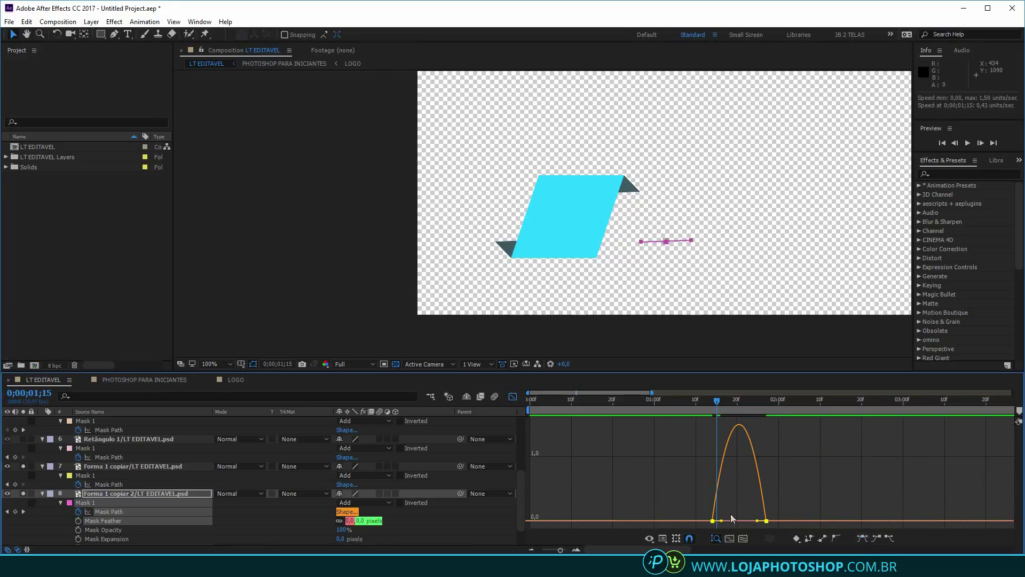
{"action": "left_click_drag", "start_coordinate": [720, 520], "coordinate": [745, 521]}
{"action": "left_click", "coordinate": [766, 521]}
{"action": "key", "text": "space"}
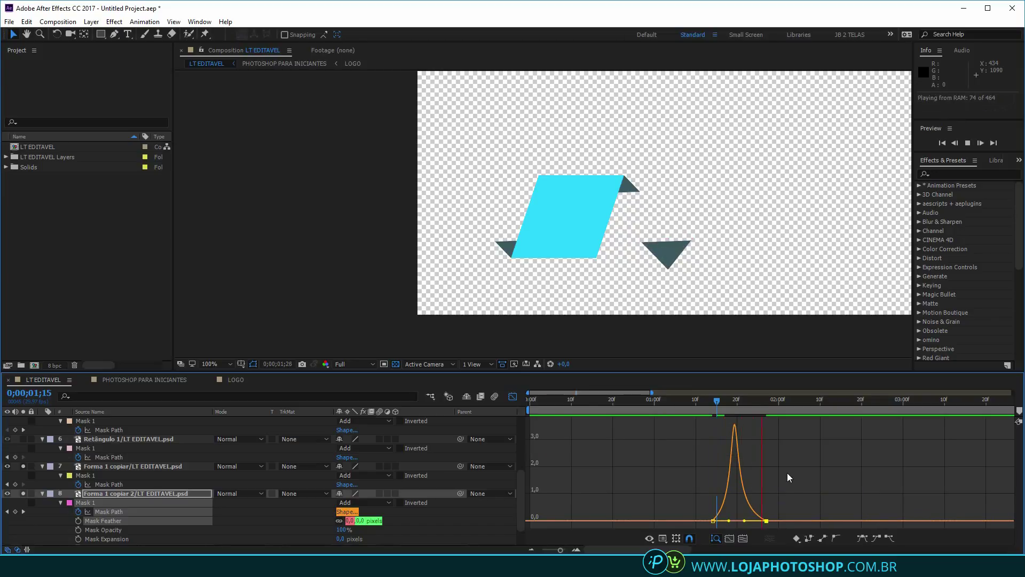
Move the Retângulo 3 layer with its Mask Path keyframes earlier so it starts at 0;00;01;22
{"action": "left_click", "coordinate": [688, 402]}
{"action": "left_click_drag", "start_coordinate": [687, 402], "coordinate": [745, 403]}
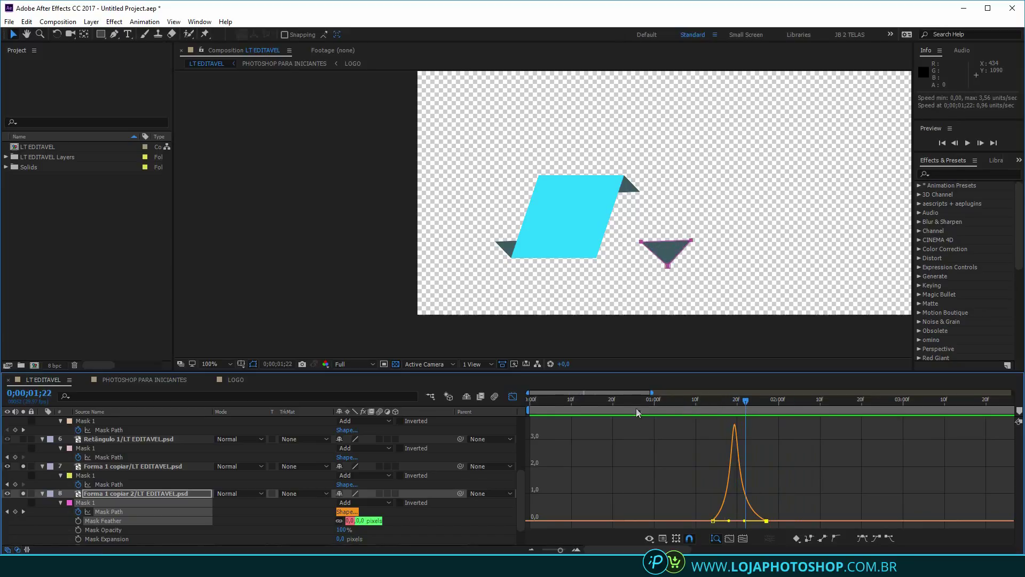
{"action": "left_click", "coordinate": [513, 397]}
{"action": "scroll", "coordinate": [786, 462], "scroll_direction": "up", "scroll_amount": 3}
{"action": "left_click_drag", "start_coordinate": [834, 467], "coordinate": [771, 467]}
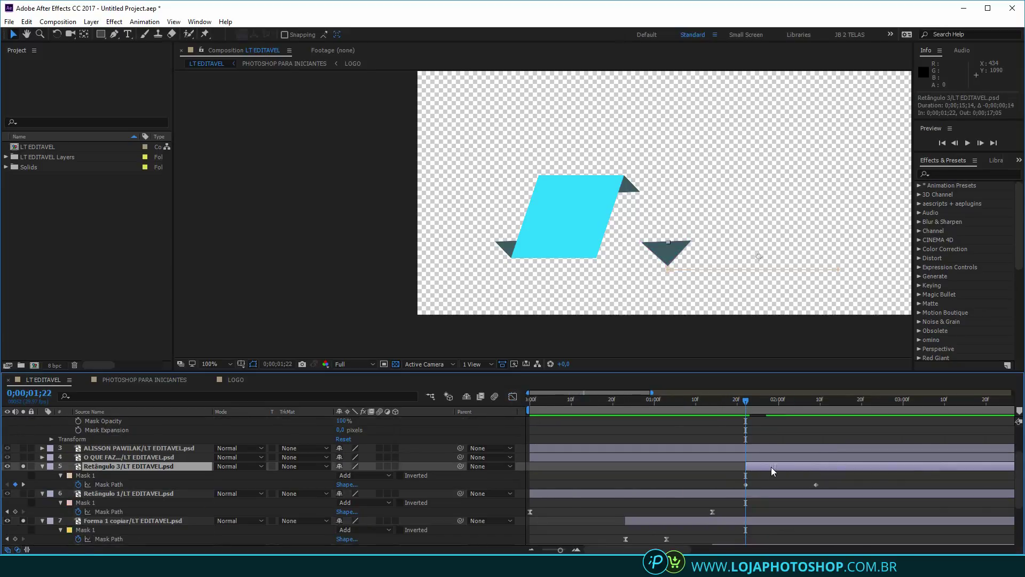
Apply Easy Ease to Retângulo 3's Mask Path keyframes, sharpen their speed curve into an early peak, and preview it
{"action": "mouse_move", "coordinate": [745, 410]}
{"action": "left_mouse_down"}
{"action": "mouse_move", "coordinate": [728, 403]}
{"action": "mouse_move", "coordinate": [766, 406]}
{"action": "mouse_move", "coordinate": [748, 404]}
{"action": "left_mouse_up"}
{"action": "scroll", "coordinate": [754, 449], "scroll_direction": "down", "scroll_amount": 3}
{"action": "scroll", "coordinate": [773, 456], "scroll_direction": "up", "scroll_amount": 3}
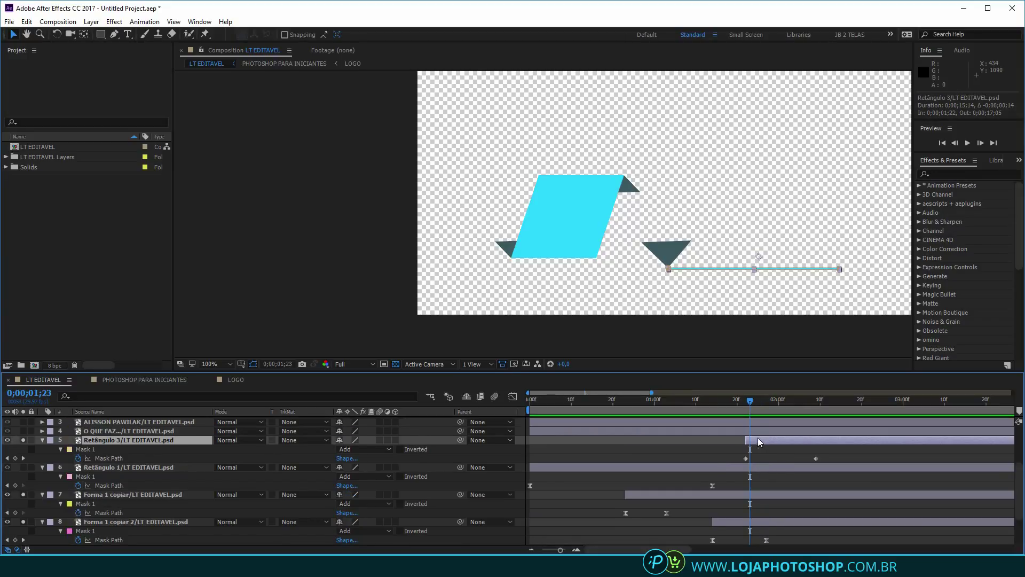
{"action": "left_click_drag", "start_coordinate": [839, 454], "coordinate": [740, 466]}
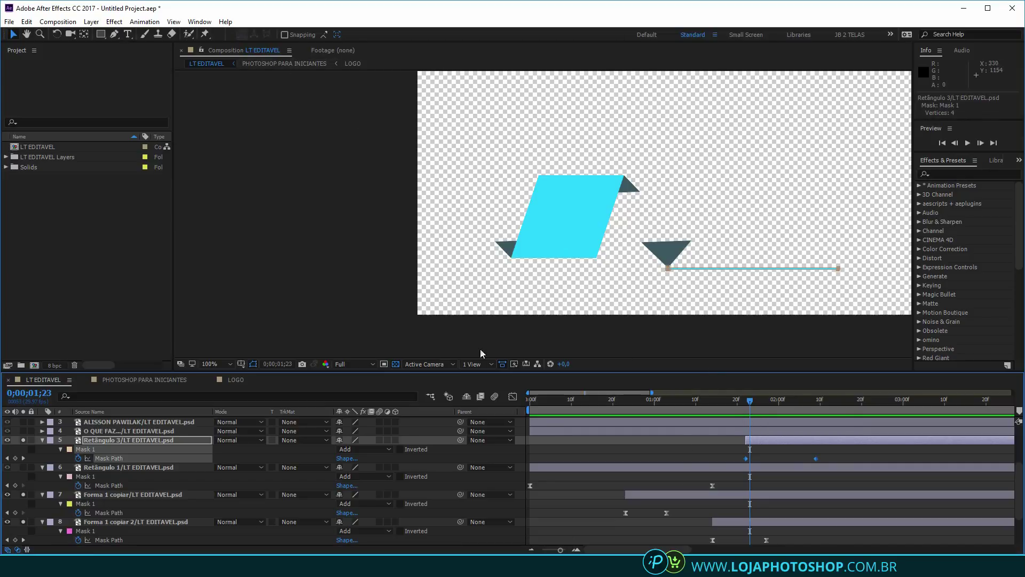
{"action": "left_click", "coordinate": [512, 396]}
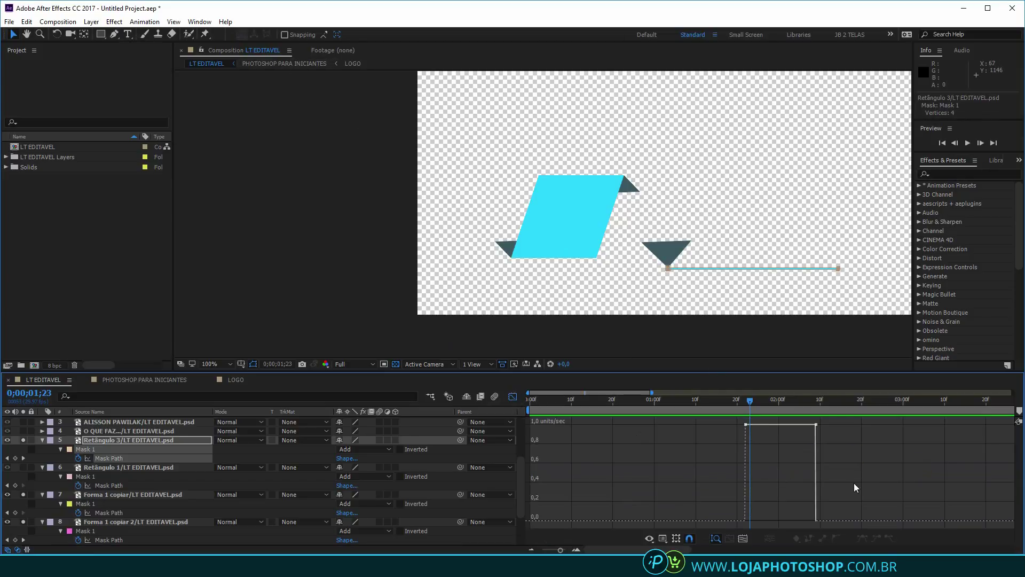
{"action": "left_click_drag", "start_coordinate": [848, 477], "coordinate": [710, 421]}
{"action": "left_click", "coordinate": [862, 538]}
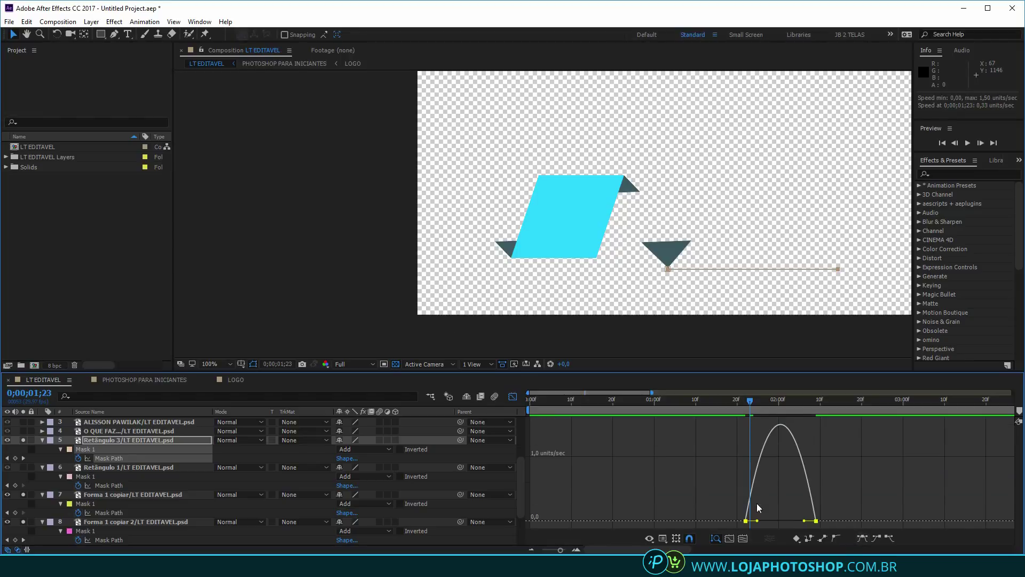
{"action": "left_click_drag", "start_coordinate": [743, 520], "coordinate": [763, 526]}
{"action": "left_click_drag", "start_coordinate": [757, 520], "coordinate": [783, 521]}
{"action": "key", "text": "space"}
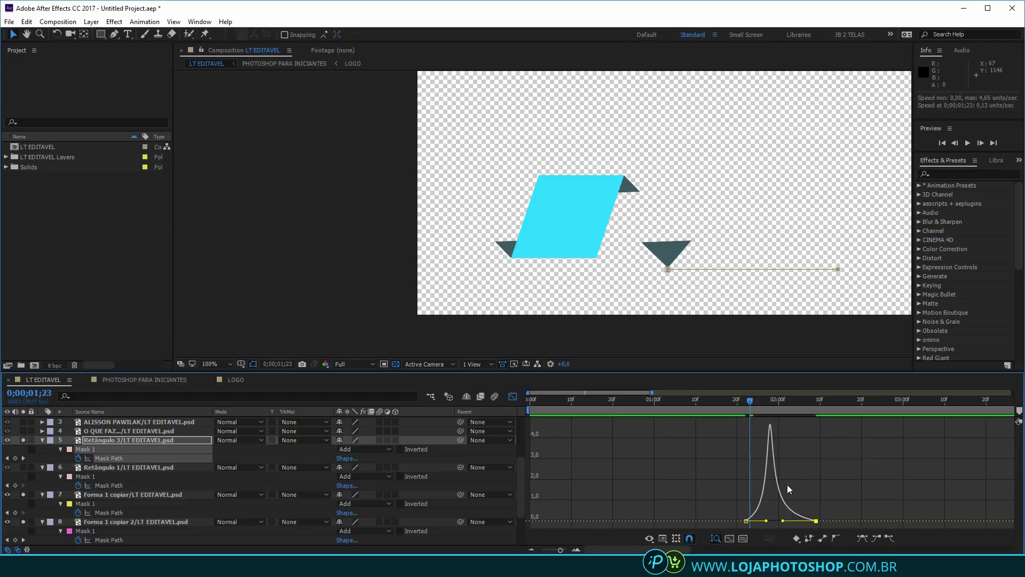
Move Retângulo 3's second Mask Path keyframe about 12 frames later and shift the layer to start at 0;00;01;16
{"action": "left_click", "coordinate": [518, 396]}
{"action": "left_click", "coordinate": [819, 459]}
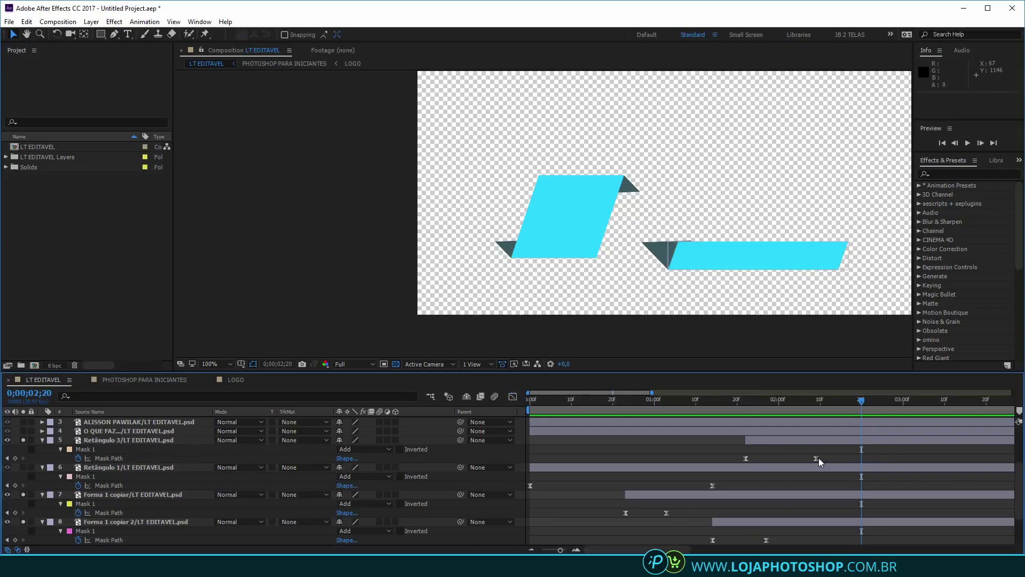
{"action": "left_click_drag", "start_coordinate": [816, 458], "coordinate": [865, 462]}
{"action": "left_click_drag", "start_coordinate": [861, 410], "coordinate": [760, 441]}
{"action": "key", "text": "space"}
{"action": "key", "text": "space"}
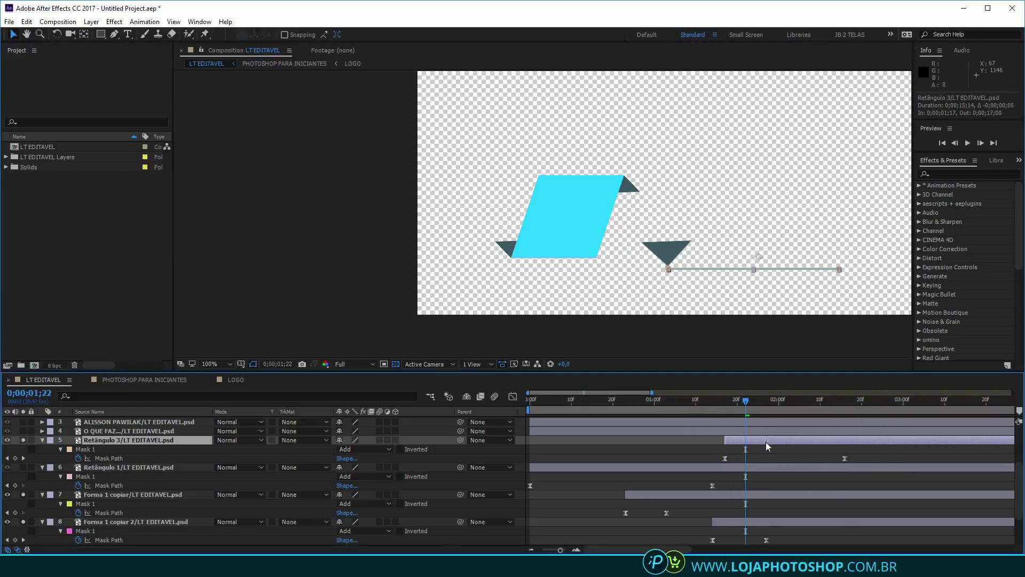
{"action": "left_click", "coordinate": [726, 400]}
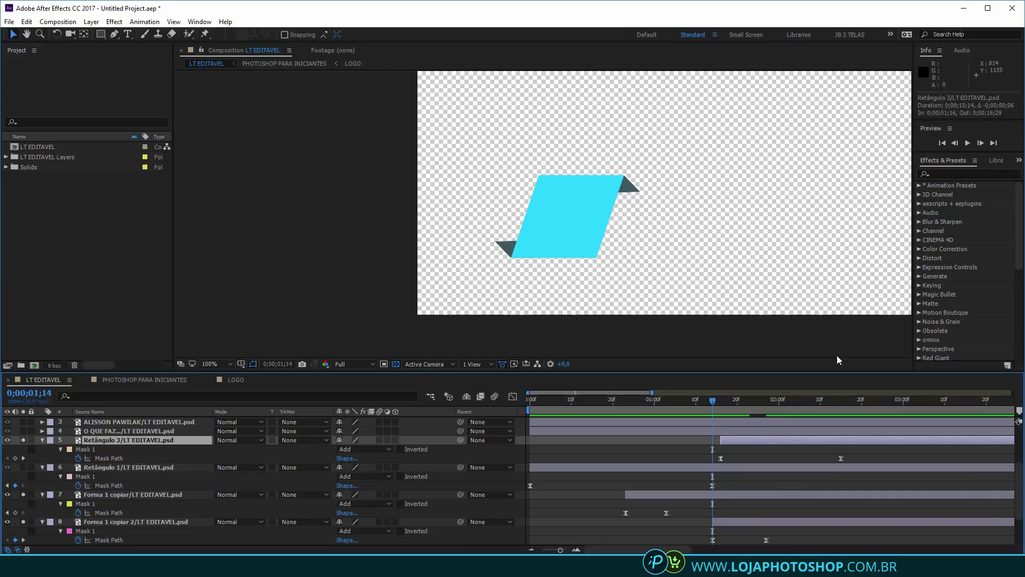
Preview the retimed lower-third animation, including a playback from the first frame at 50% magnification
{"action": "left_click", "coordinate": [826, 338]}
{"action": "key", "text": "space"}
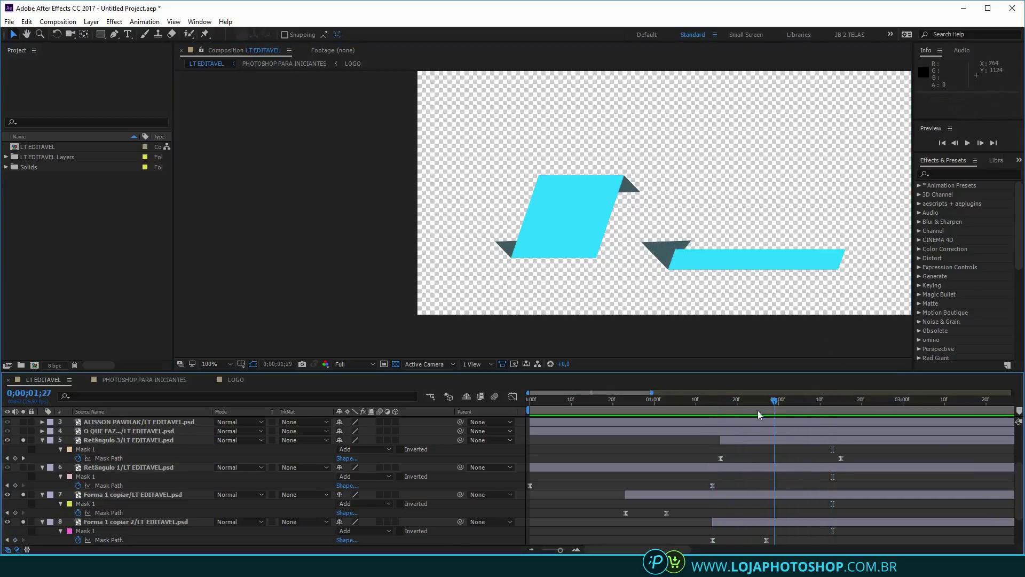
{"action": "scroll", "coordinate": [787, 300], "scroll_direction": "down", "scroll_amount": 2}
{"action": "key", "text": "space"}
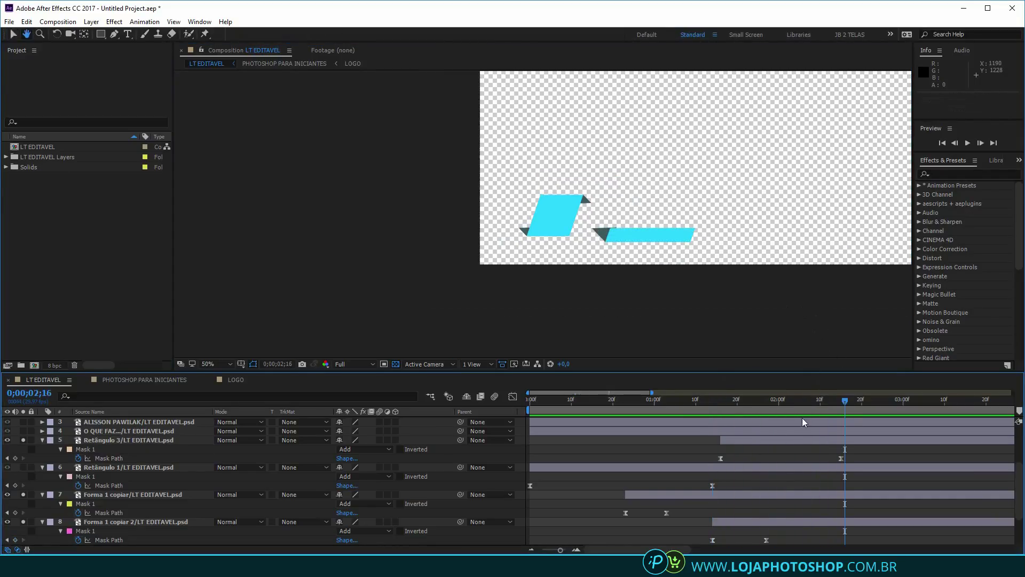
{"action": "left_click_drag", "start_coordinate": [712, 419], "coordinate": [530, 420]}
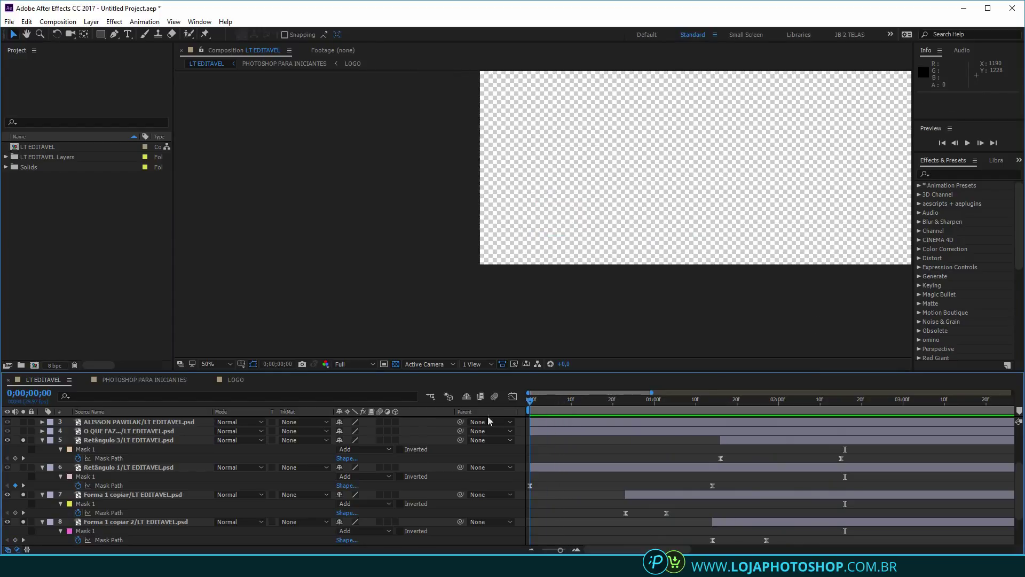
{"action": "key", "text": "space"}
Extend the start of Retângulo 2 to 0;00;00;05, move its first Mask Path keyframe to the same frame, and preview the result
{"action": "left_click_drag", "start_coordinate": [596, 402], "coordinate": [552, 411]}
{"action": "scroll", "coordinate": [662, 510], "scroll_direction": "down", "scroll_amount": 2}
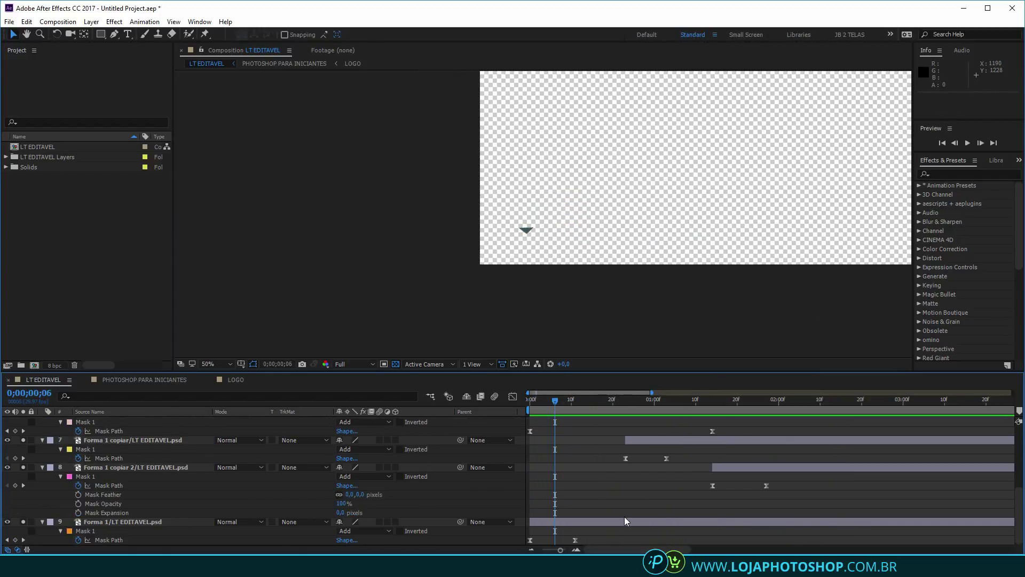
{"action": "scroll", "coordinate": [614, 516], "scroll_direction": "up", "scroll_amount": 5}
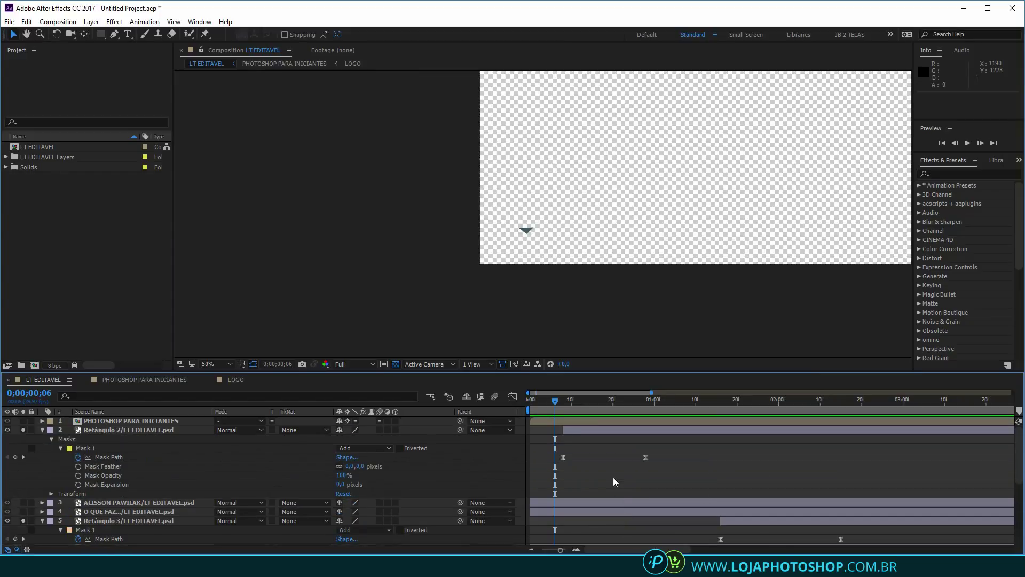
{"action": "left_click_drag", "start_coordinate": [558, 434], "coordinate": [557, 431]}
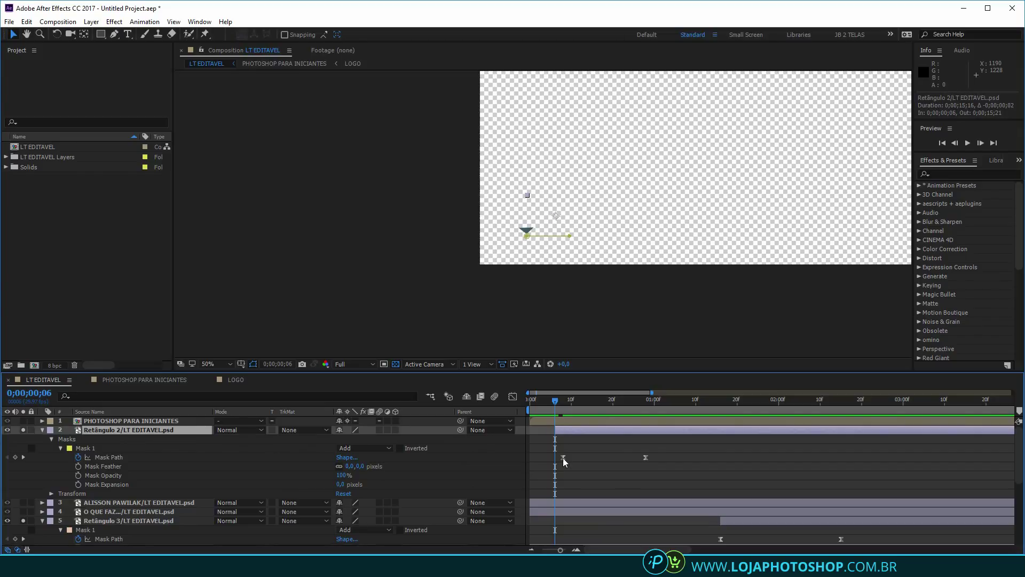
{"action": "left_click_drag", "start_coordinate": [563, 457], "coordinate": [553, 435]}
{"action": "key", "text": "space"}
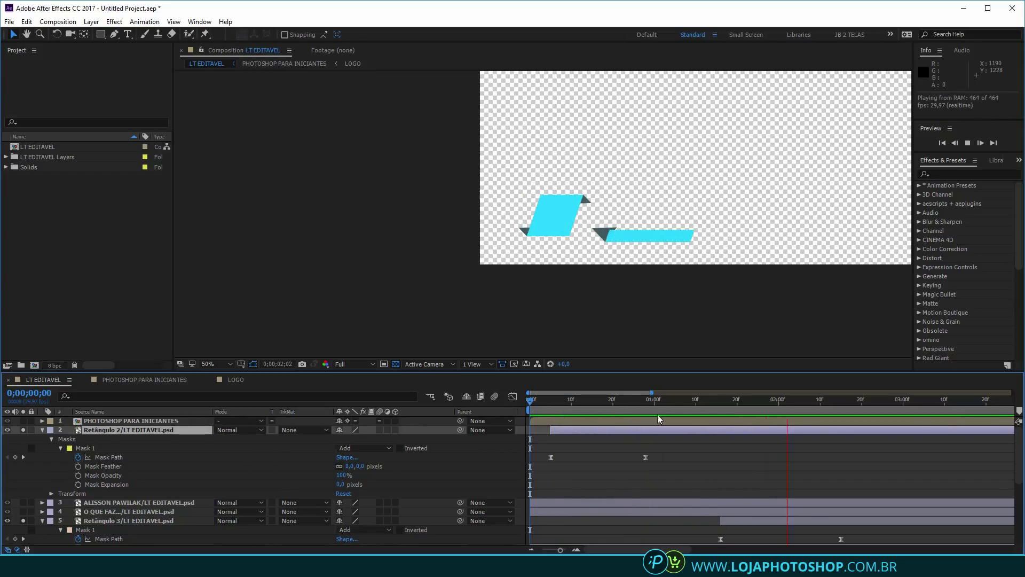
Collapse the properties of all layers and turn off solo on every soloed layer
{"action": "left_click", "coordinate": [695, 400]}
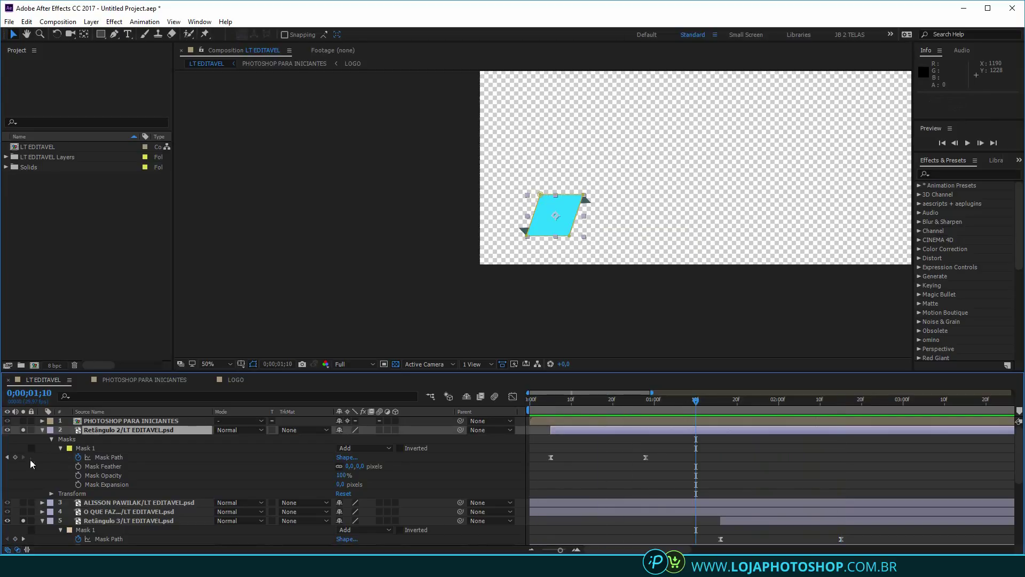
{"action": "key", "text": "ctrl+a"}
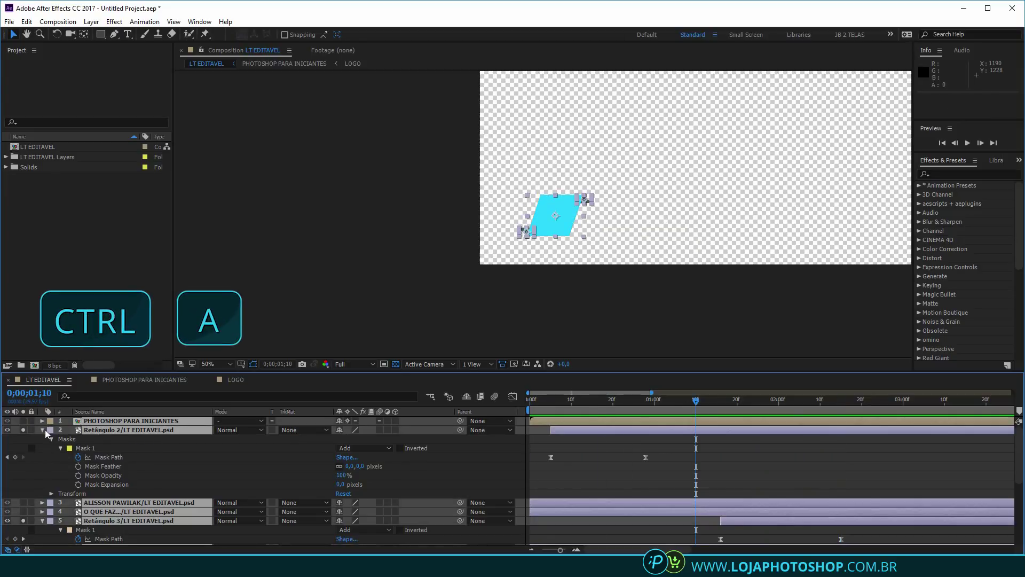
{"action": "left_click", "coordinate": [42, 430]}
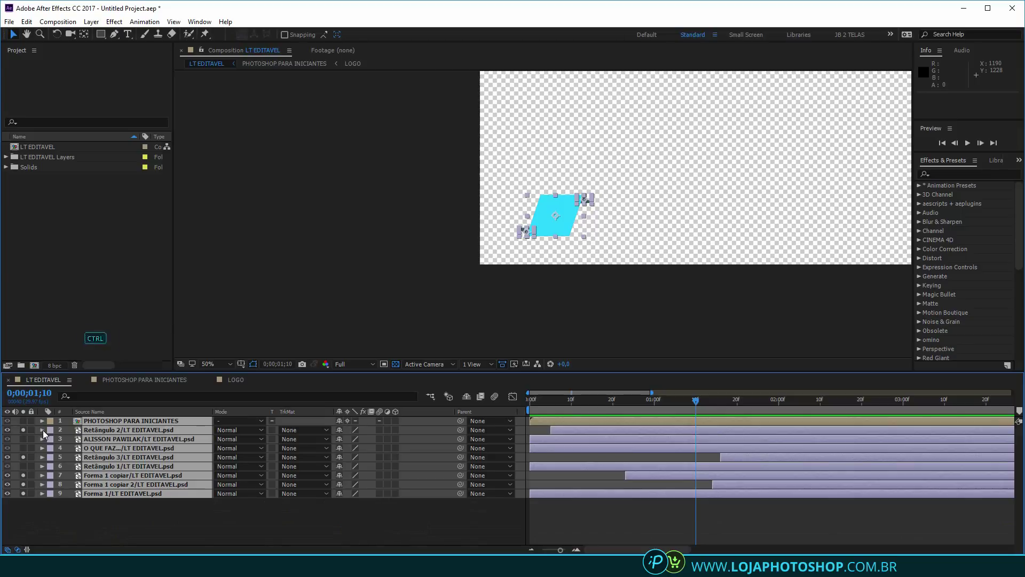
{"action": "left_click", "coordinate": [104, 518]}
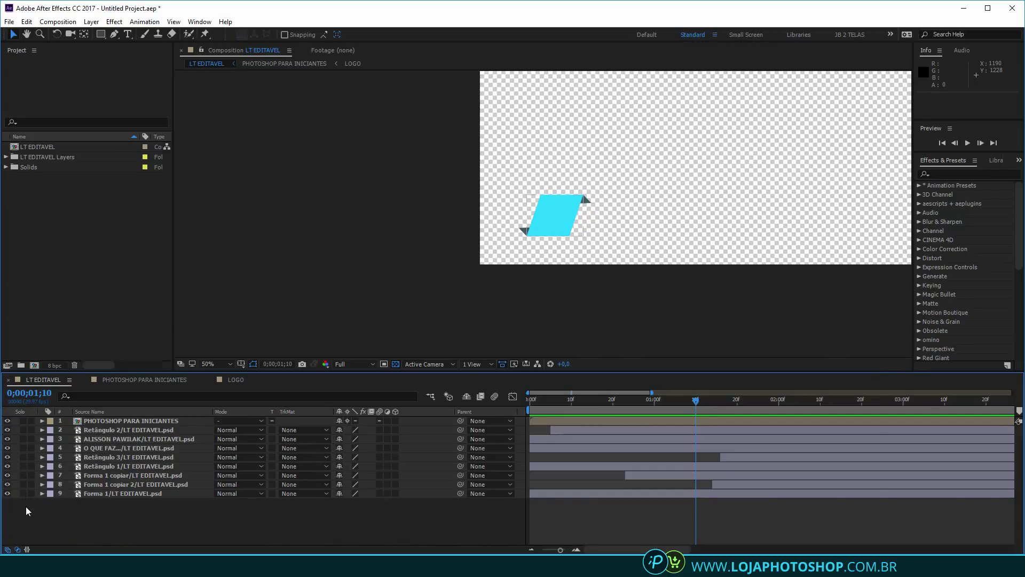
{"action": "left_click_drag", "start_coordinate": [26, 506], "coordinate": [26, 508]}
Preview the complete lower third from the first frame and examine the first ribbon fold frame by frame at 200% magnification
{"action": "left_click_drag", "start_coordinate": [719, 403], "coordinate": [539, 403]}
{"action": "key", "text": "space"}
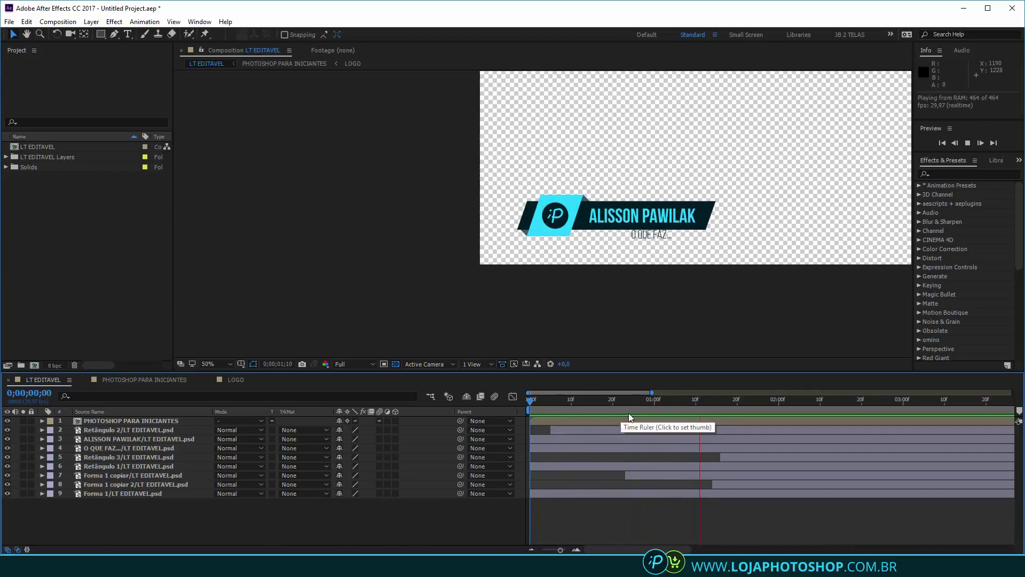
{"action": "key", "text": "space"}
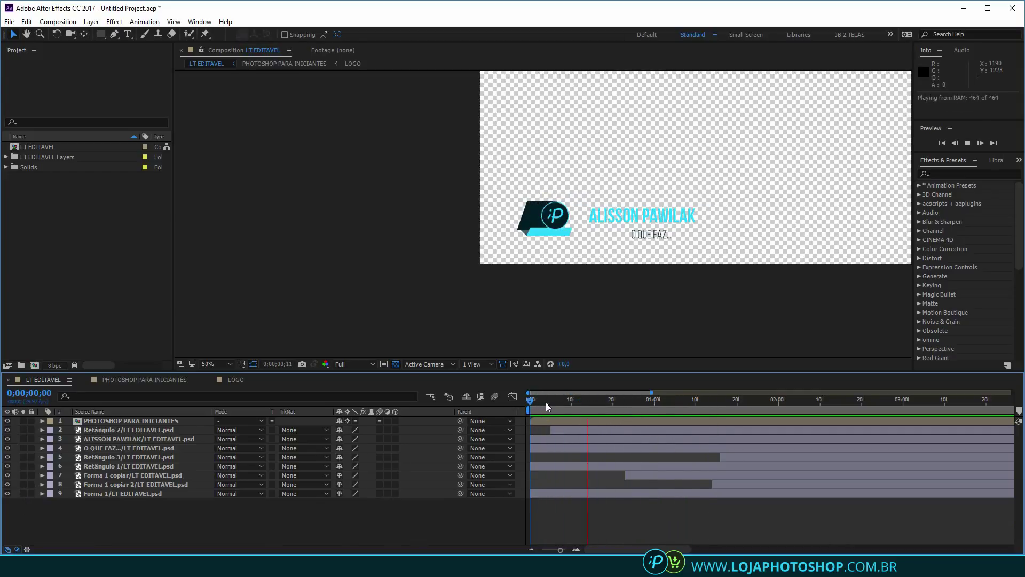
{"action": "key", "text": "space"}
{"action": "scroll", "coordinate": [529, 258], "scroll_direction": "up", "scroll_amount": 1}
{"action": "left_click_drag", "start_coordinate": [489, 258], "coordinate": [535, 267]}
{"action": "scroll", "coordinate": [535, 268], "scroll_direction": "up", "scroll_amount": 1}
{"action": "key", "text": "v"}
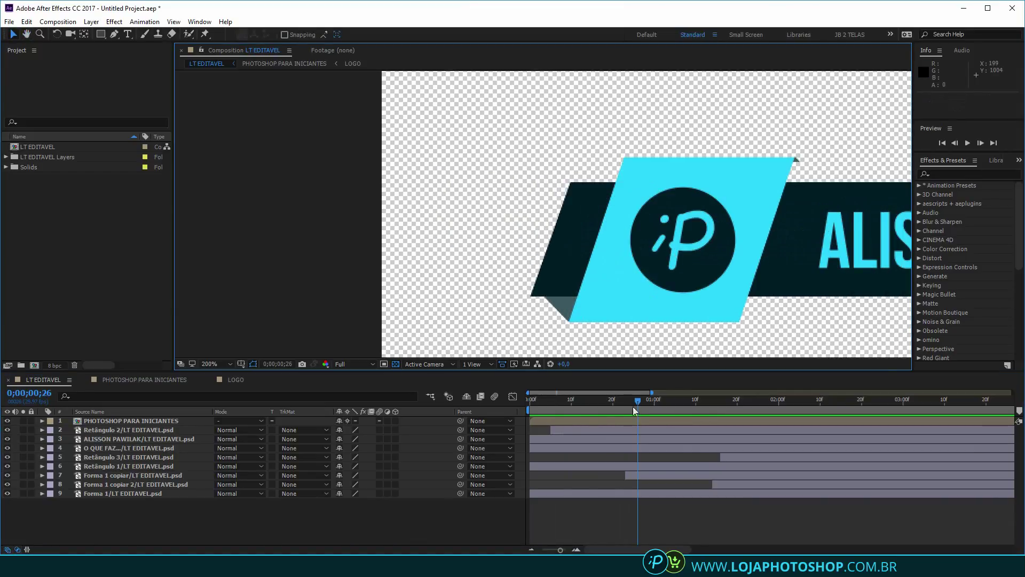
{"action": "left_click_drag", "start_coordinate": [635, 405], "coordinate": [558, 407]}
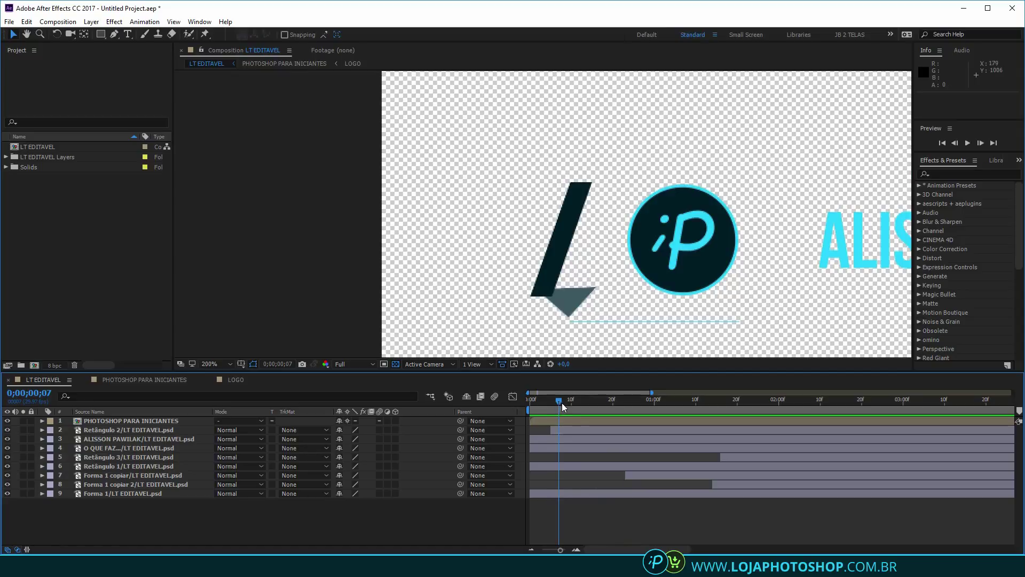
{"action": "left_click_drag", "start_coordinate": [562, 403], "coordinate": [584, 406]}
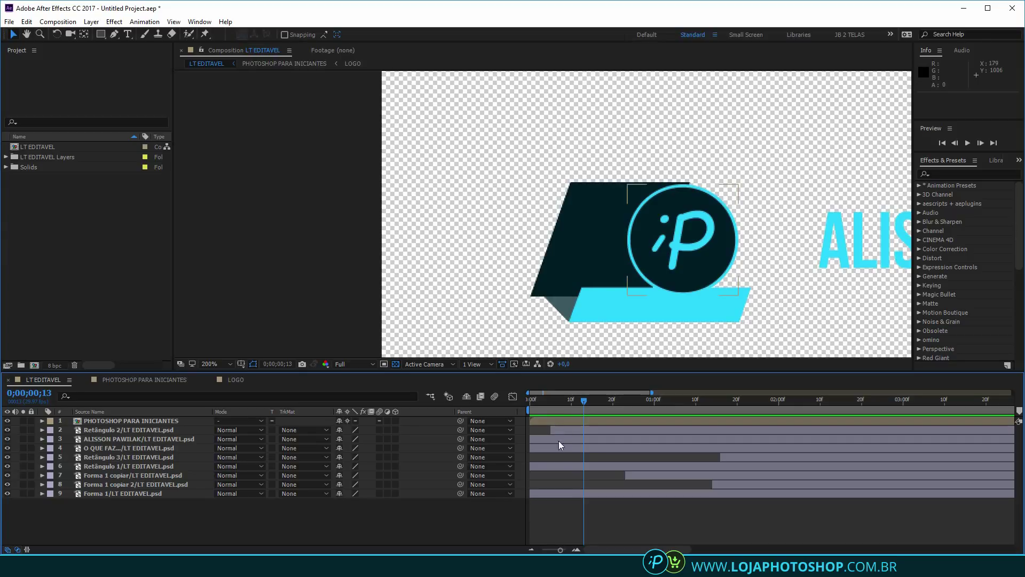
{"action": "left_click", "coordinate": [563, 493]}
{"action": "left_click", "coordinate": [573, 430], "text": "shift"}
{"action": "key", "text": "space"}
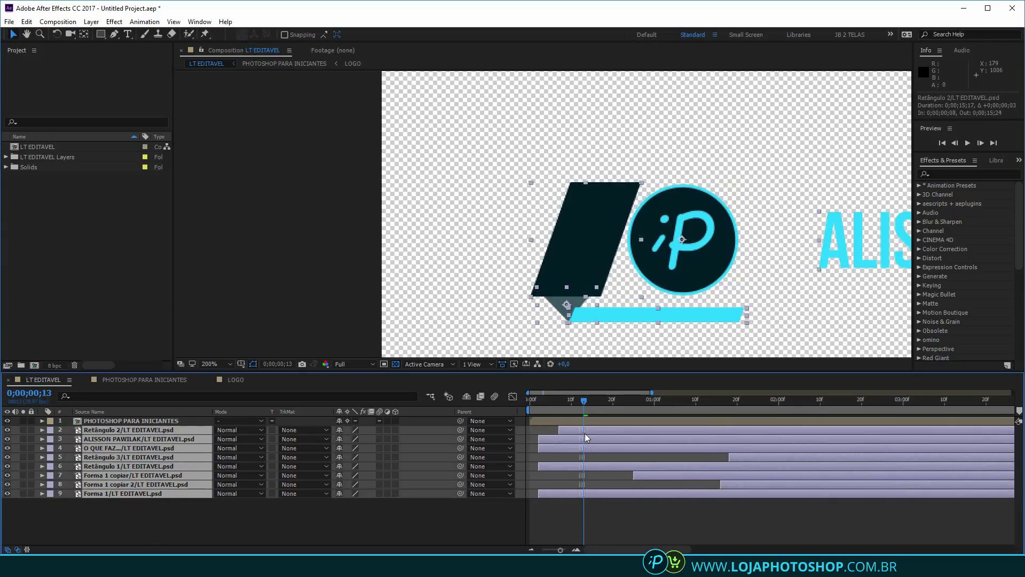
{"action": "key", "text": "space"}
{"action": "left_click", "coordinate": [575, 520]}
{"action": "left_click", "coordinate": [613, 299]}
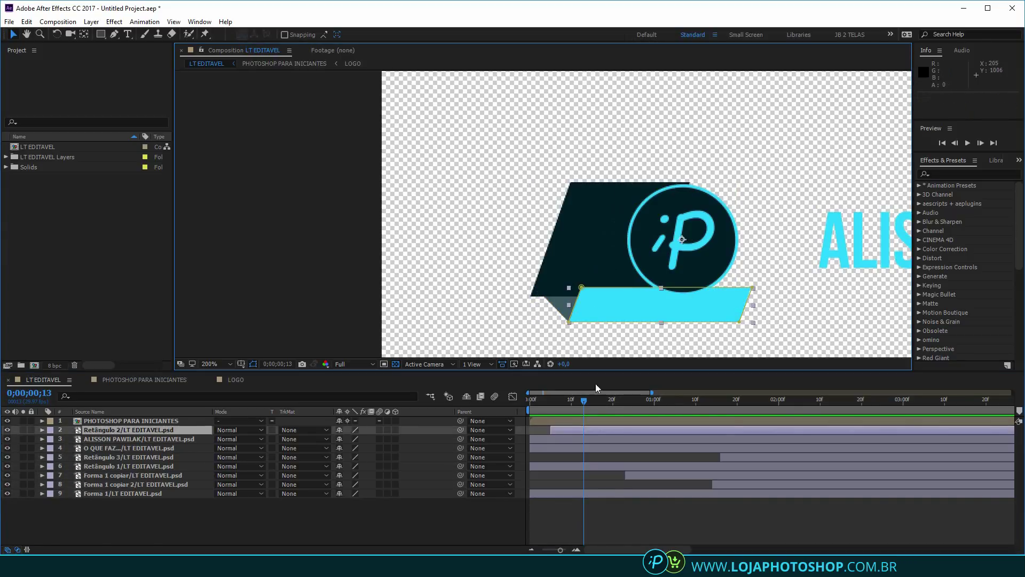
{"action": "left_click", "coordinate": [579, 430]}
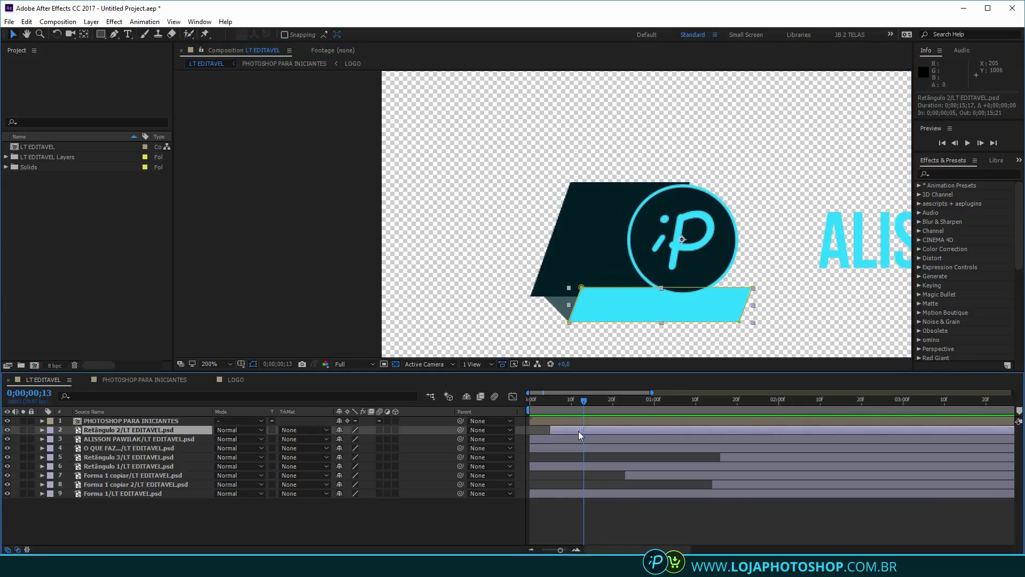
{"action": "key", "text": "ctrl+z"}
Set the label color of the dark Retângulo 1 layer to Orange
{"action": "left_click", "coordinate": [566, 246]}
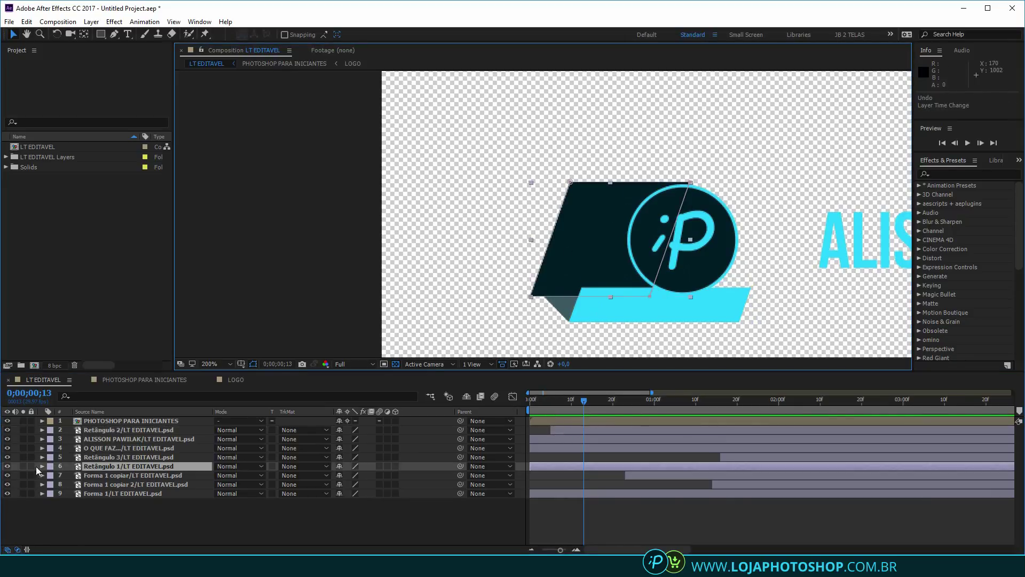
{"action": "left_click", "coordinate": [50, 467]}
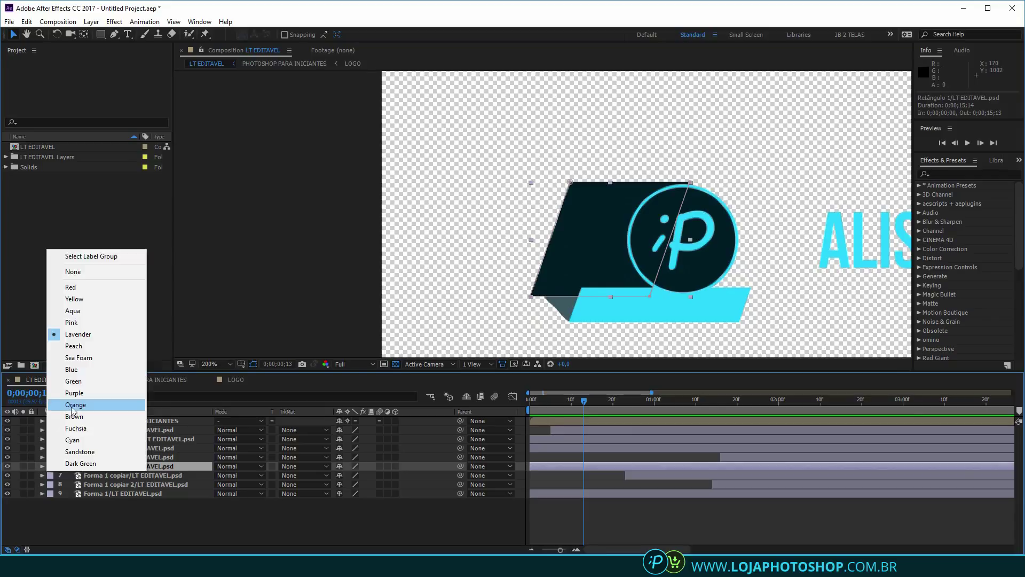
{"action": "left_click", "coordinate": [80, 405]}
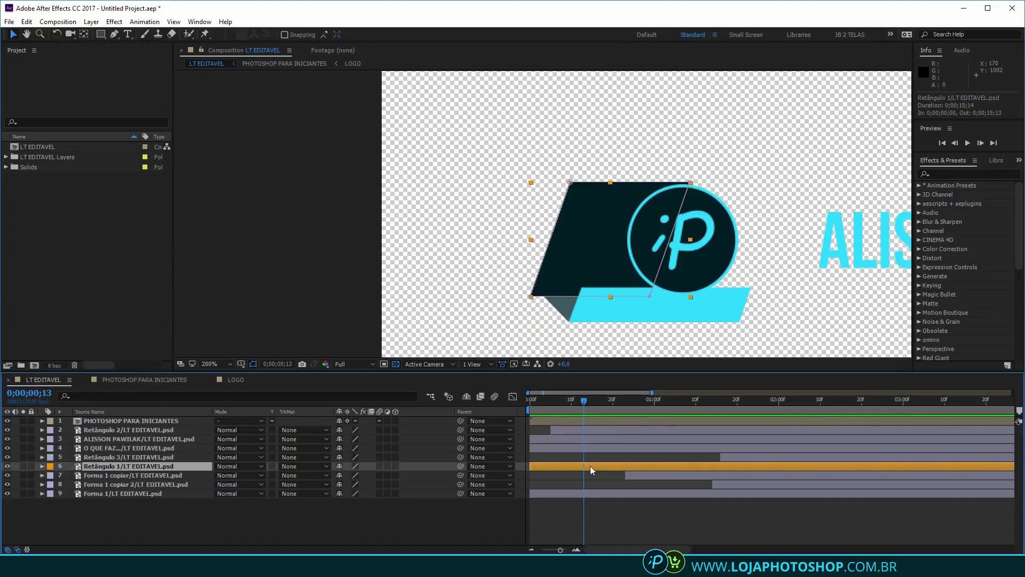
Shift layers 2 to 5 and 7 to 9 together 7 frames later, leaving out the orange Retângulo 1 and the top logo layer
{"action": "left_click", "coordinate": [576, 494]}
{"action": "left_click", "coordinate": [720, 485], "text": "ctrl"}
{"action": "left_click", "coordinate": [728, 475], "text": "ctrl"}
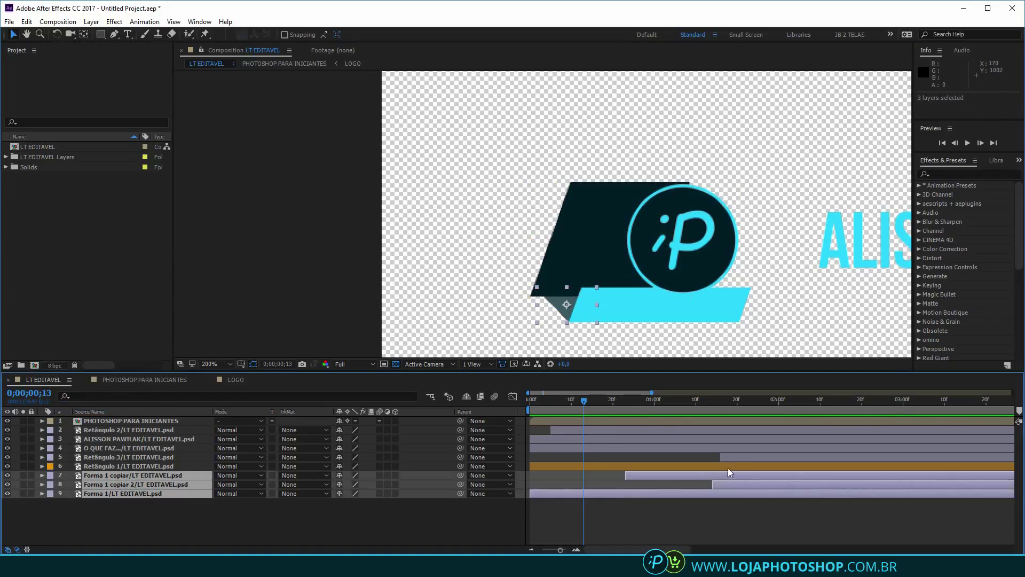
{"action": "left_click", "coordinate": [731, 457], "text": "ctrl"}
{"action": "left_click", "coordinate": [718, 448], "text": "ctrl"}
{"action": "left_click", "coordinate": [713, 439], "text": "ctrl"}
{"action": "left_click", "coordinate": [699, 430], "text": "ctrl"}
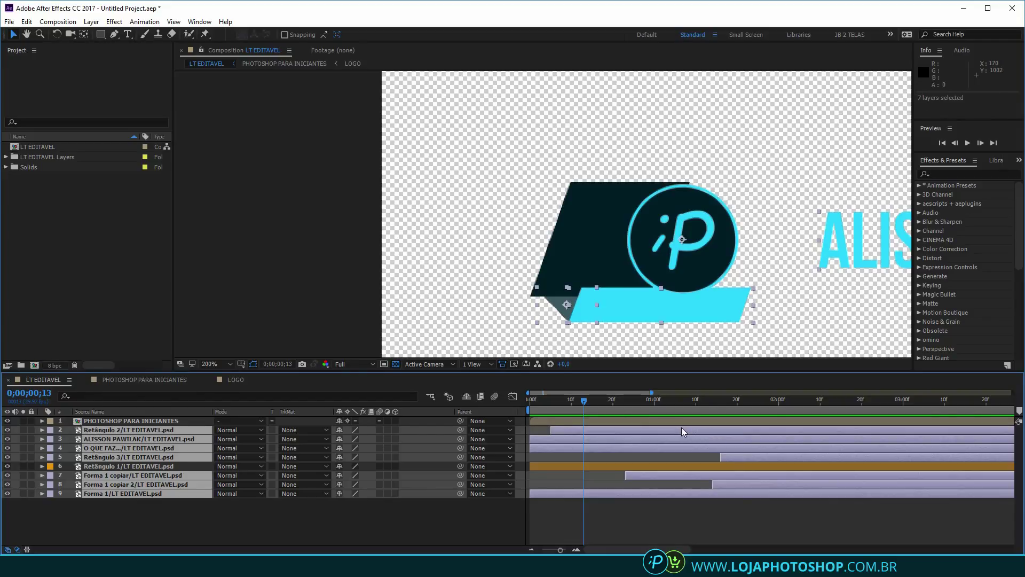
{"action": "left_click_drag", "start_coordinate": [682, 430], "coordinate": [712, 436]}
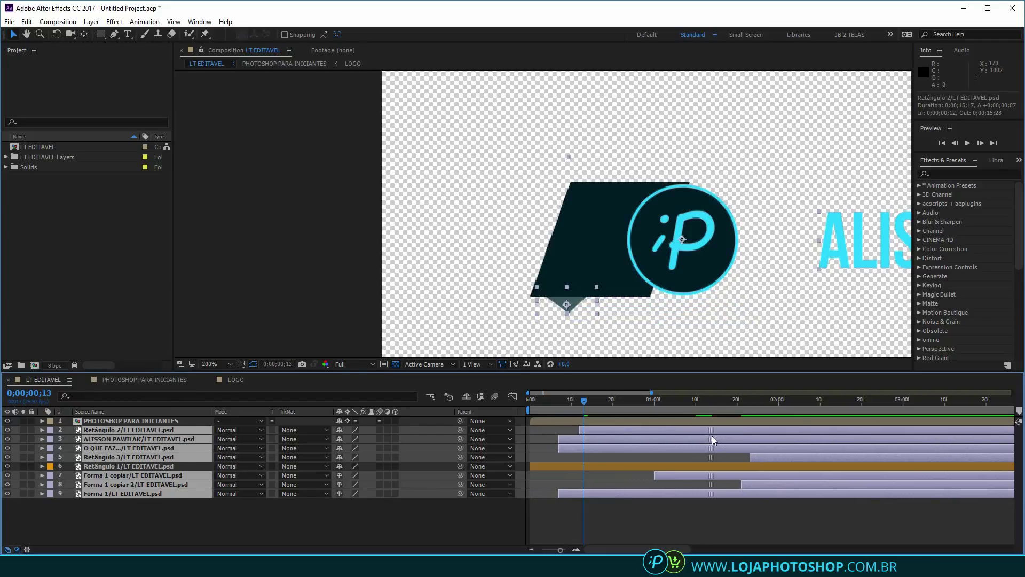
Preview the complete lower third from the first frame at 50% magnification to check the retimed ribbon folds
{"action": "left_click_drag", "start_coordinate": [593, 405], "coordinate": [600, 431]}
{"action": "left_click", "coordinate": [578, 517]}
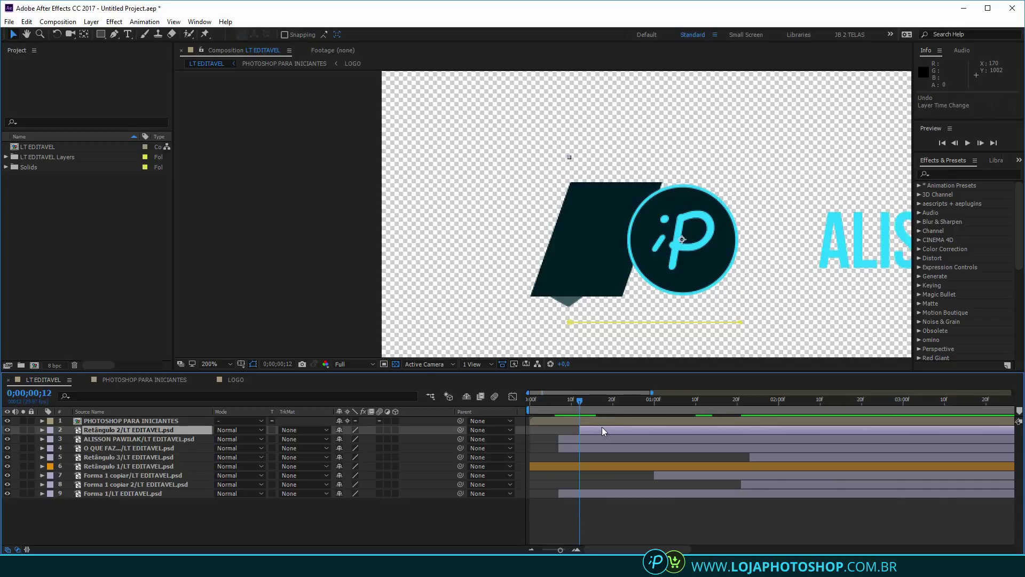
{"action": "key", "text": "space"}
{"action": "left_click", "coordinate": [631, 421]}
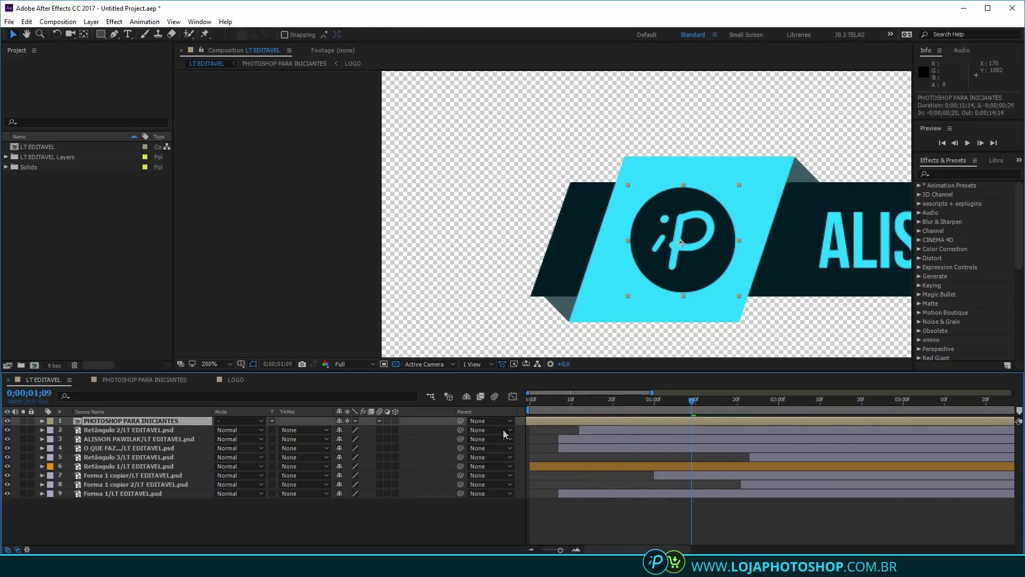
{"action": "key", "text": "Home"}
{"action": "scroll", "coordinate": [689, 242], "scroll_direction": "down", "scroll_amount": 4}
{"action": "key", "text": "space"}
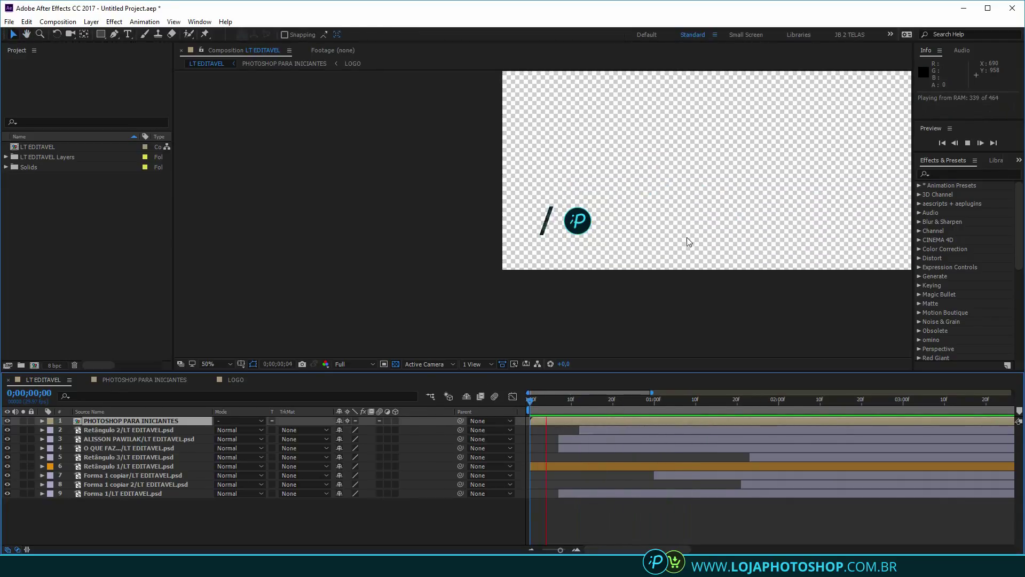
{"action": "key", "text": "space"}
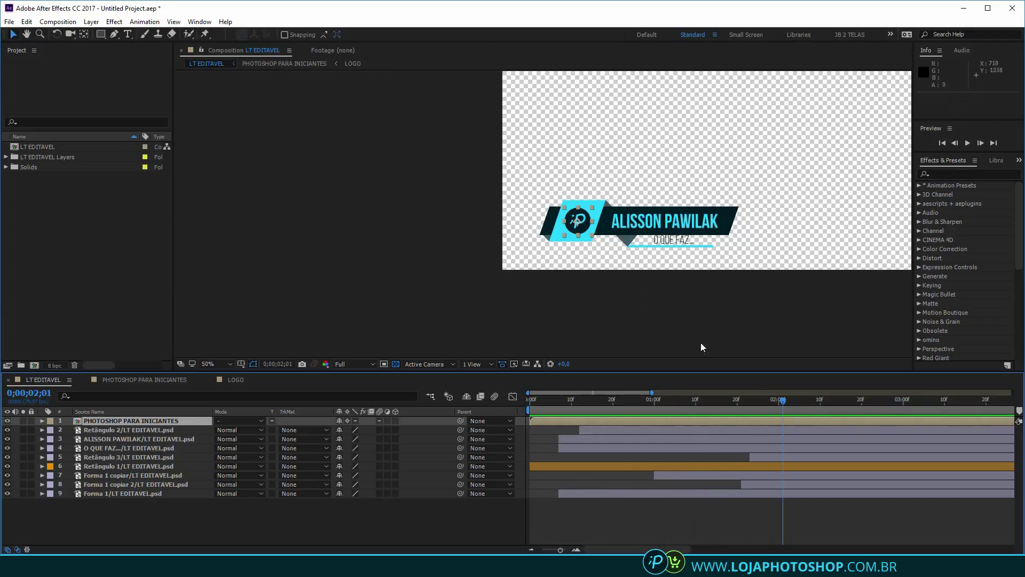
{"action": "key", "text": "Home"}
{"action": "key", "text": "space"}
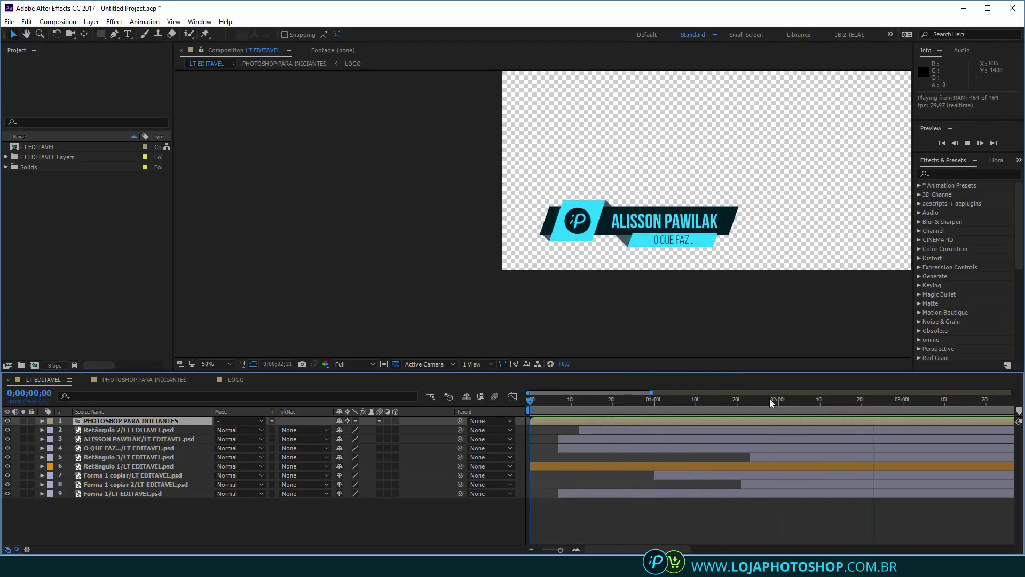
Shift the Retângulo 3 layer earlier so it starts at 0;00;01;20 and play the lower third from the first frame
{"action": "left_click", "coordinate": [730, 401]}
{"action": "left_click_drag", "start_coordinate": [730, 404], "coordinate": [763, 407]}
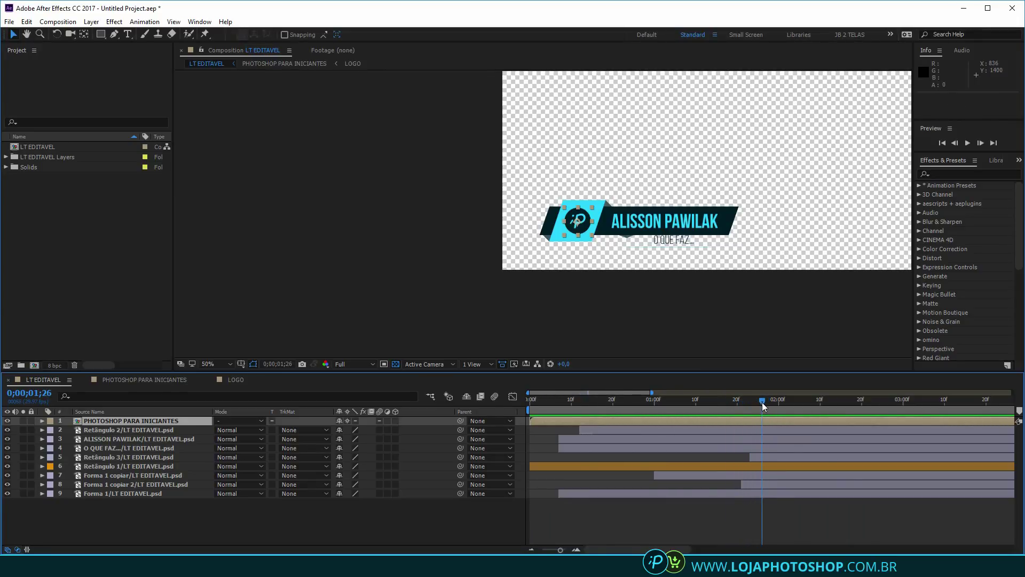
{"action": "mouse_move", "coordinate": [779, 457]}
{"action": "left_mouse_down"}
{"action": "mouse_move", "coordinate": [796, 457]}
{"action": "mouse_move", "coordinate": [774, 460]}
{"action": "mouse_move", "coordinate": [784, 461]}
{"action": "left_mouse_up"}
{"action": "key", "text": "space"}
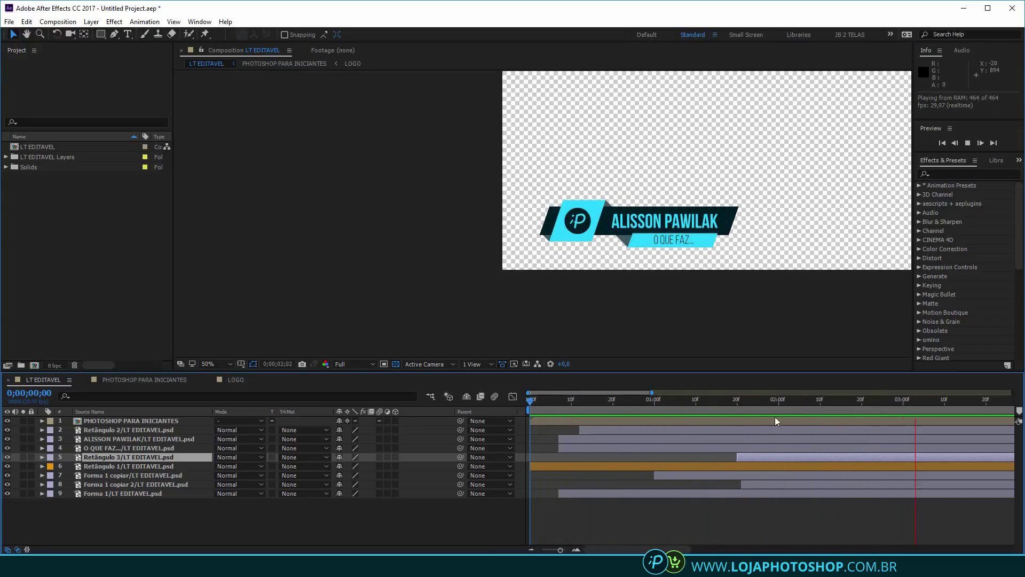
Shift the Retângulo 3 and Forma 1 copiar 2 layers together 17 frames earlier, with Retângulo 3 starting at 0;00;01;03
{"action": "left_click_drag", "start_coordinate": [710, 411], "coordinate": [688, 421]}
{"action": "left_click", "coordinate": [752, 487]}
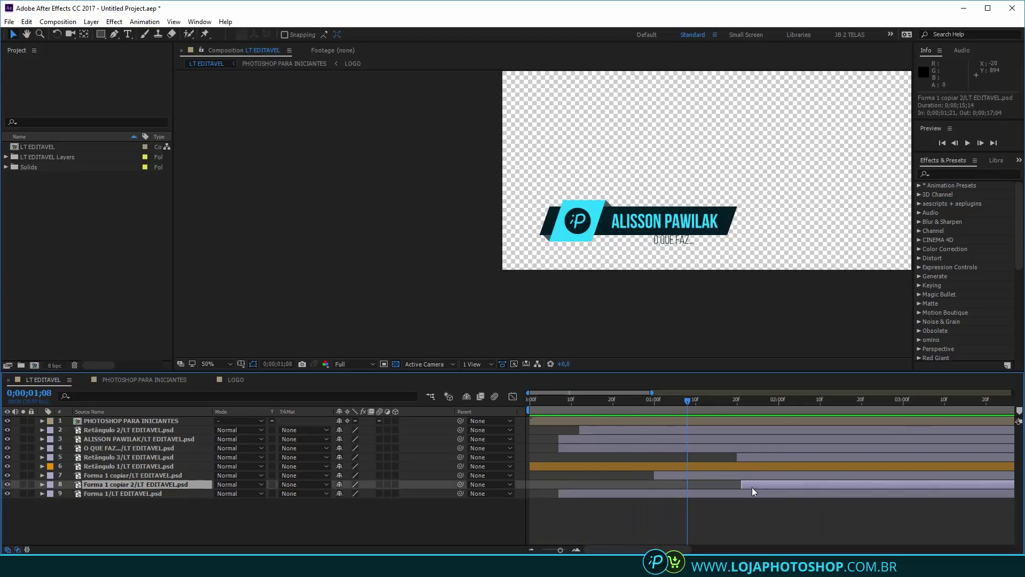
{"action": "left_click", "coordinate": [751, 460]}
{"action": "left_click", "coordinate": [715, 505]}
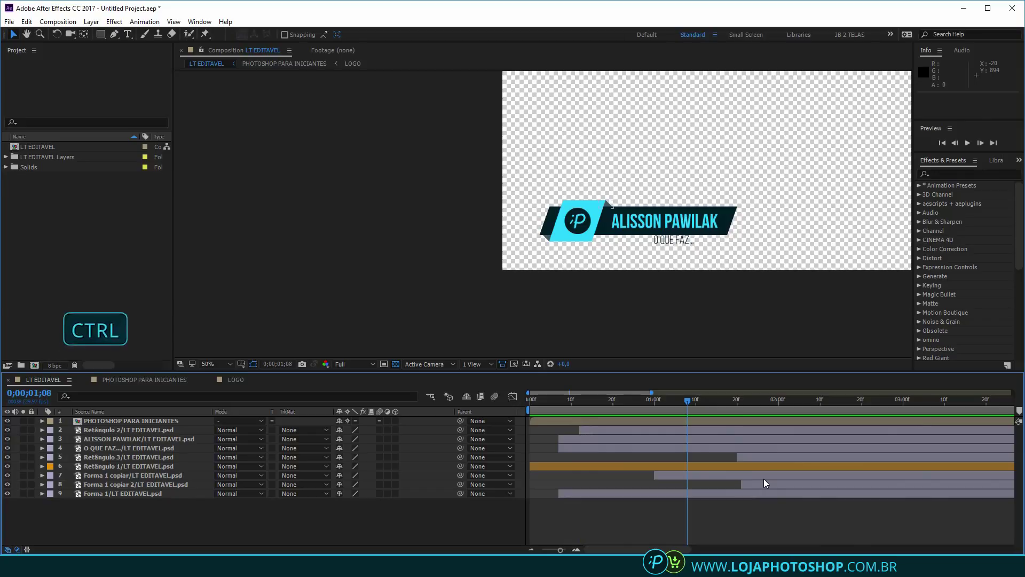
{"action": "left_click", "coordinate": [757, 485]}
{"action": "left_click", "coordinate": [748, 460]}
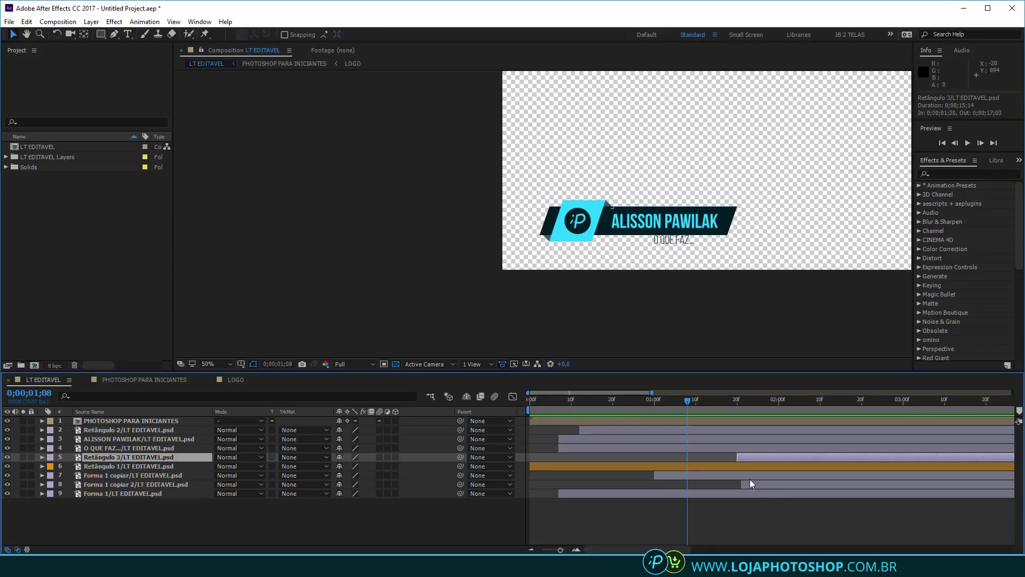
{"action": "left_click", "coordinate": [751, 483], "text": "ctrl"}
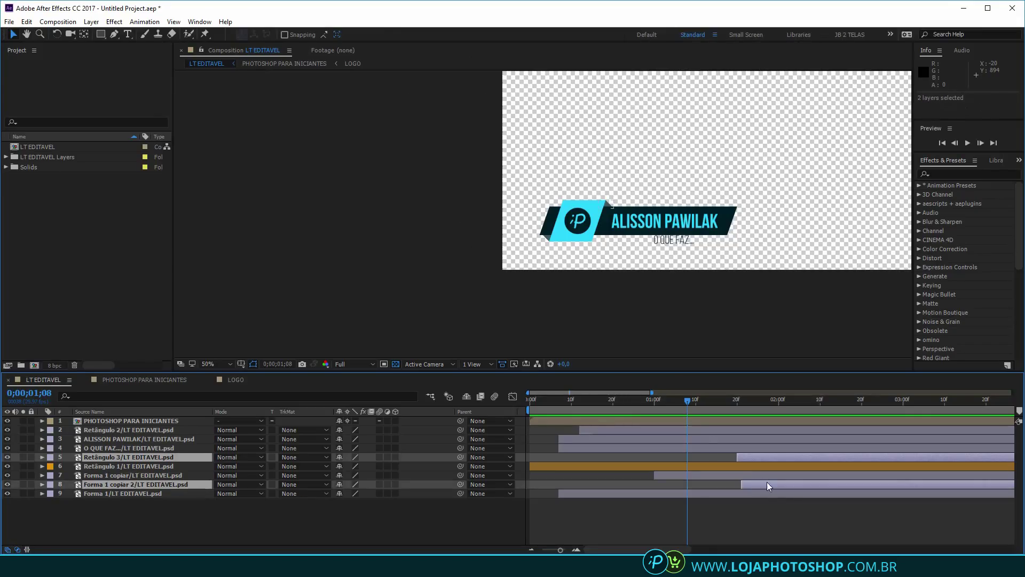
{"action": "left_click_drag", "start_coordinate": [766, 483], "coordinate": [725, 486]}
{"action": "mouse_move", "coordinate": [684, 404]}
{"action": "left_mouse_down"}
{"action": "mouse_move", "coordinate": [644, 407]}
{"action": "mouse_move", "coordinate": [690, 418]}
{"action": "left_mouse_up"}
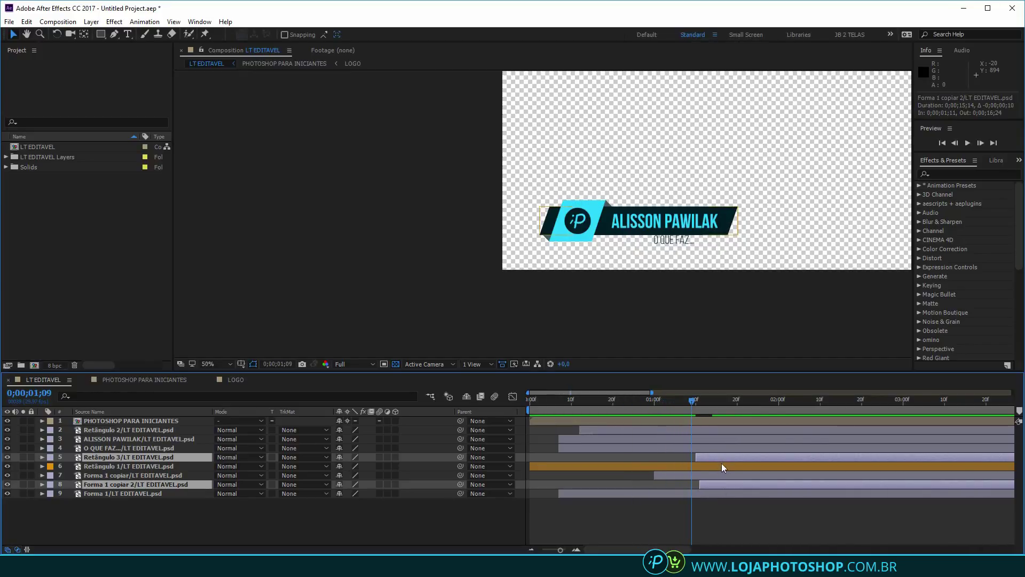
{"action": "left_click_drag", "start_coordinate": [721, 459], "coordinate": [692, 460]}
{"action": "left_click_drag", "start_coordinate": [686, 404], "coordinate": [646, 404]}
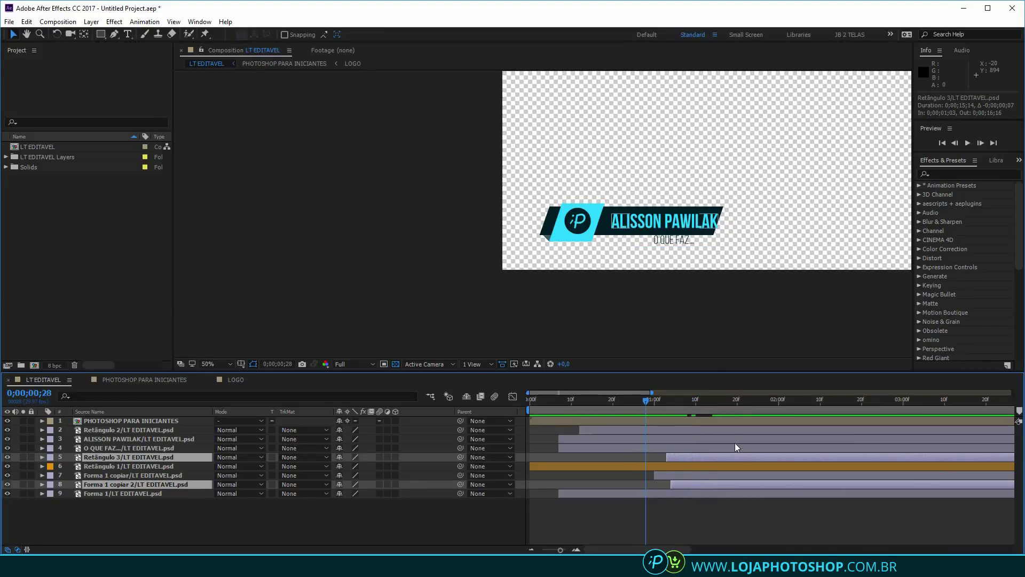
{"action": "left_click", "coordinate": [646, 531]}
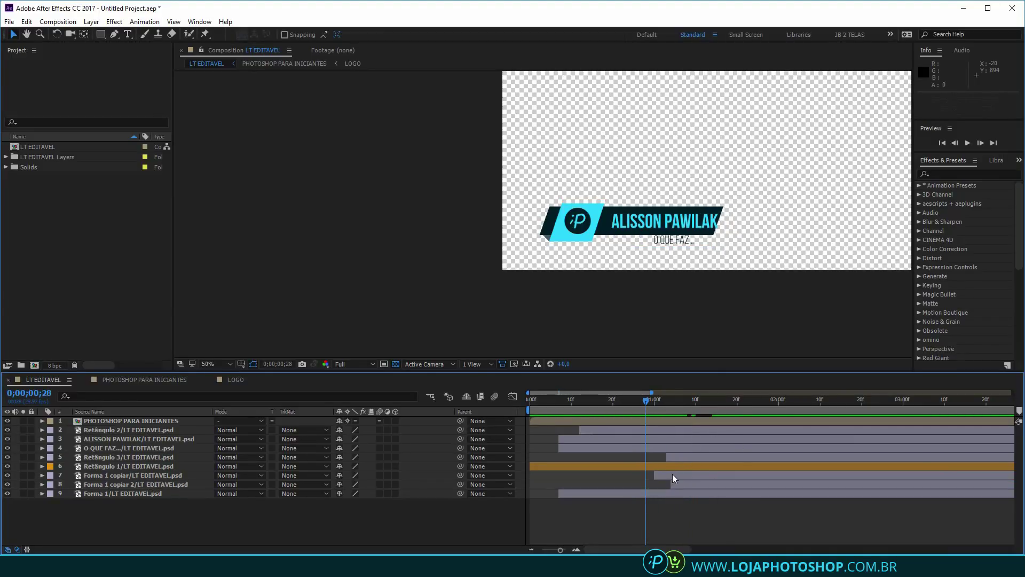
Play the lower third from the first frame and scrub through the final ribbon's unfold to check its timing
{"action": "key", "text": "space"}
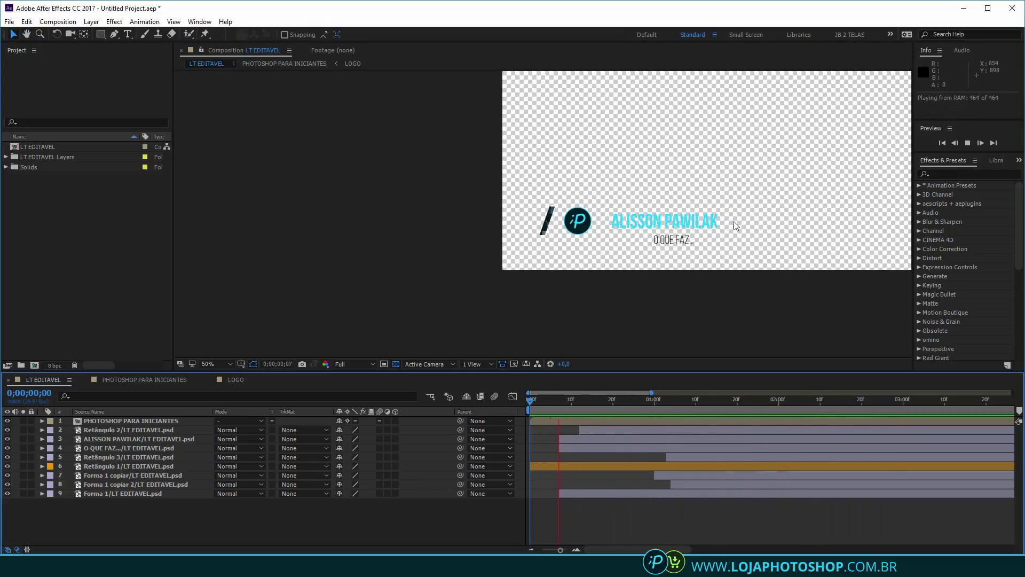
{"action": "key", "text": "space"}
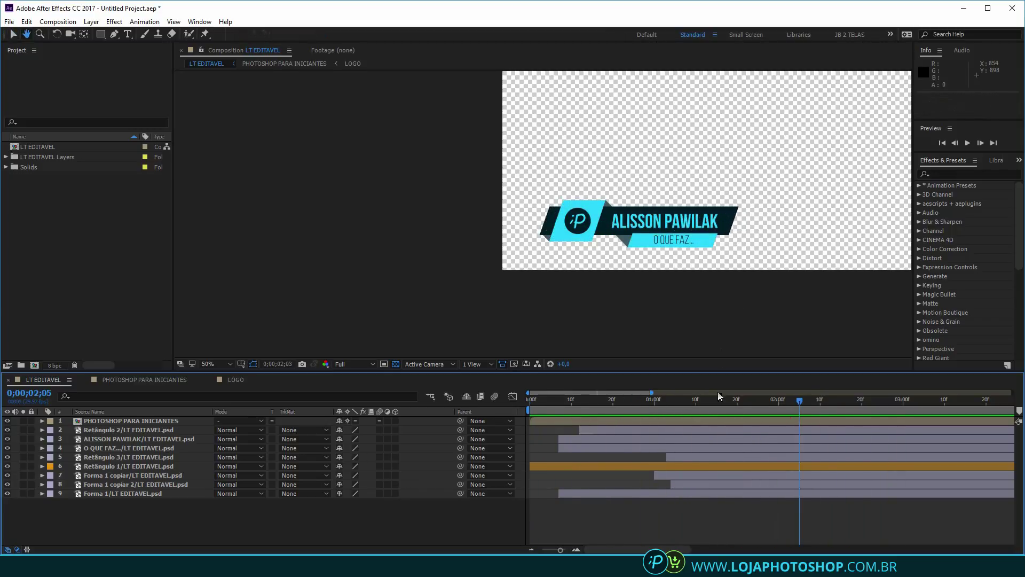
{"action": "left_click", "coordinate": [660, 415]}
{"action": "left_click_drag", "start_coordinate": [679, 410], "coordinate": [757, 407]}
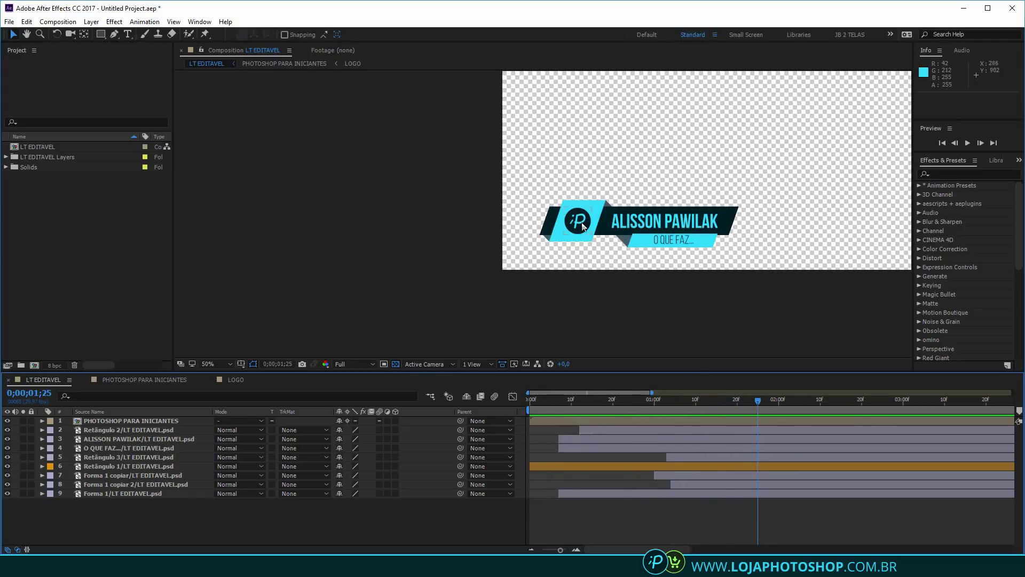
Open the nested PHOTOSHOP PARA INICIANTES composition and the LOGO composition inside it, and go to the first frame
{"action": "left_click", "coordinate": [583, 227]}
{"action": "scroll", "coordinate": [588, 227], "scroll_direction": "up", "scroll_amount": 1}
{"action": "left_click", "coordinate": [769, 230]}
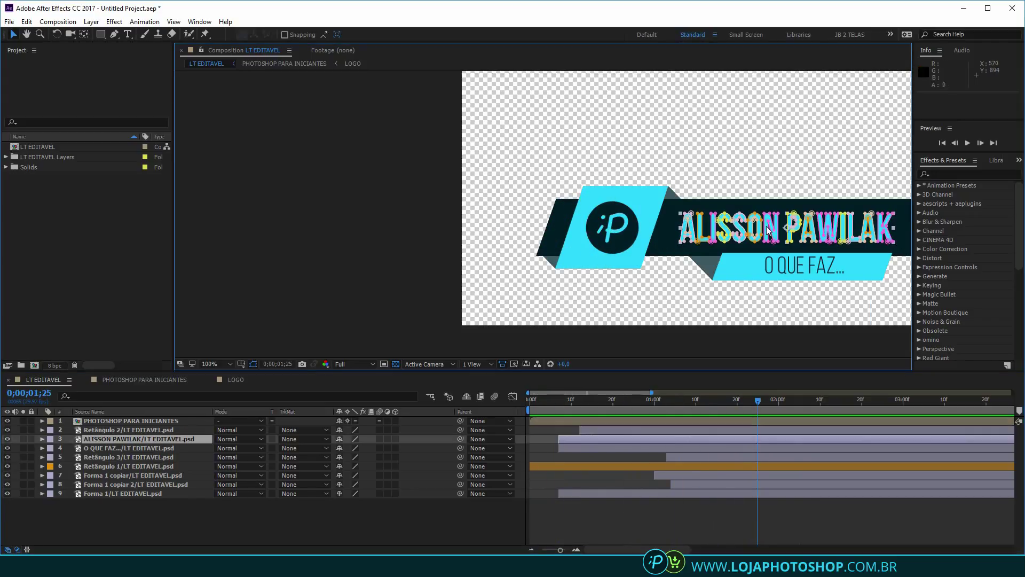
{"action": "left_click", "coordinate": [787, 269]}
{"action": "left_click", "coordinate": [625, 407]}
{"action": "double_click", "coordinate": [699, 421]}
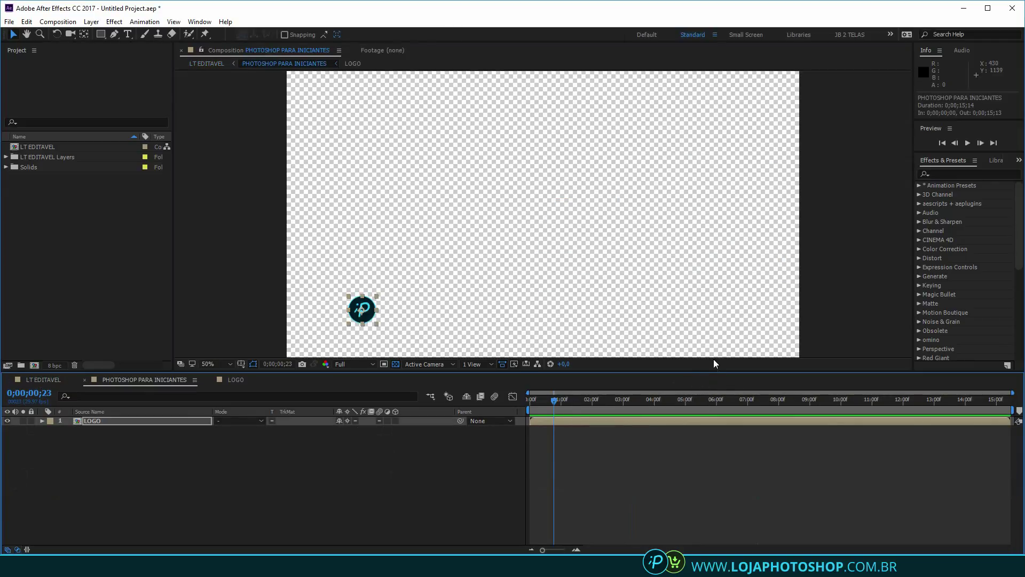
{"action": "double_click", "coordinate": [163, 421]}
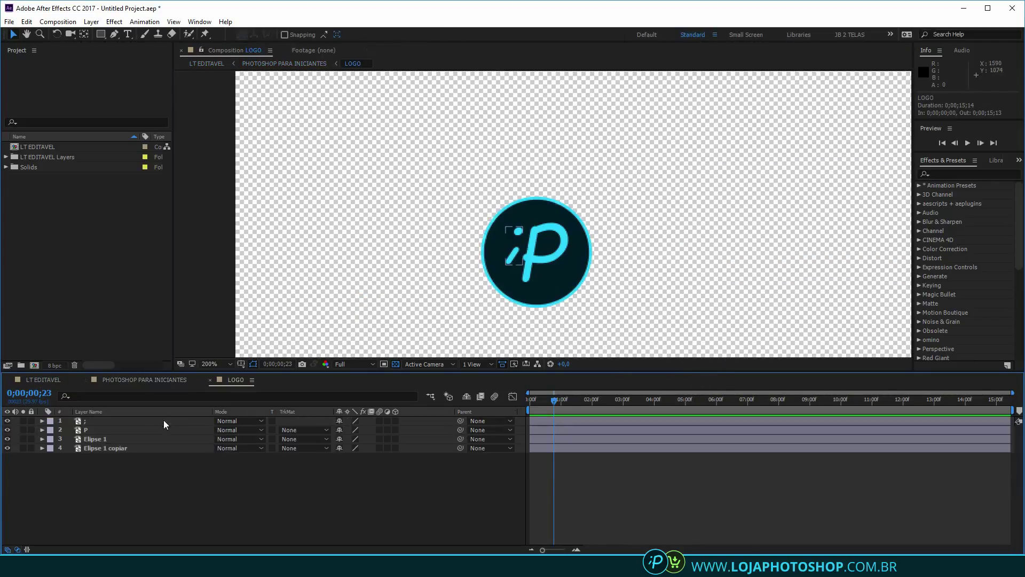
{"action": "left_click", "coordinate": [560, 256]}
{"action": "left_click", "coordinate": [568, 282]}
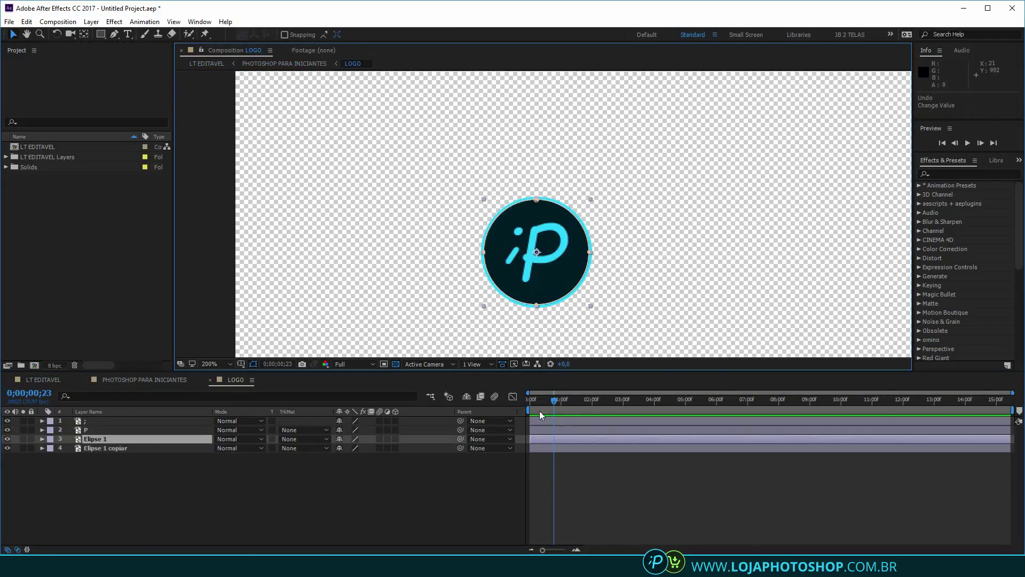
{"action": "left_click_drag", "start_coordinate": [537, 402], "coordinate": [477, 407]}
Try moving Elipse 1 copiar and Elipse 1 in turn to check which circle each layer holds, undoing each move
{"action": "scroll", "coordinate": [653, 241], "scroll_direction": "up", "scroll_amount": 1}
{"action": "left_click_drag", "start_coordinate": [653, 236], "coordinate": [689, 152]}
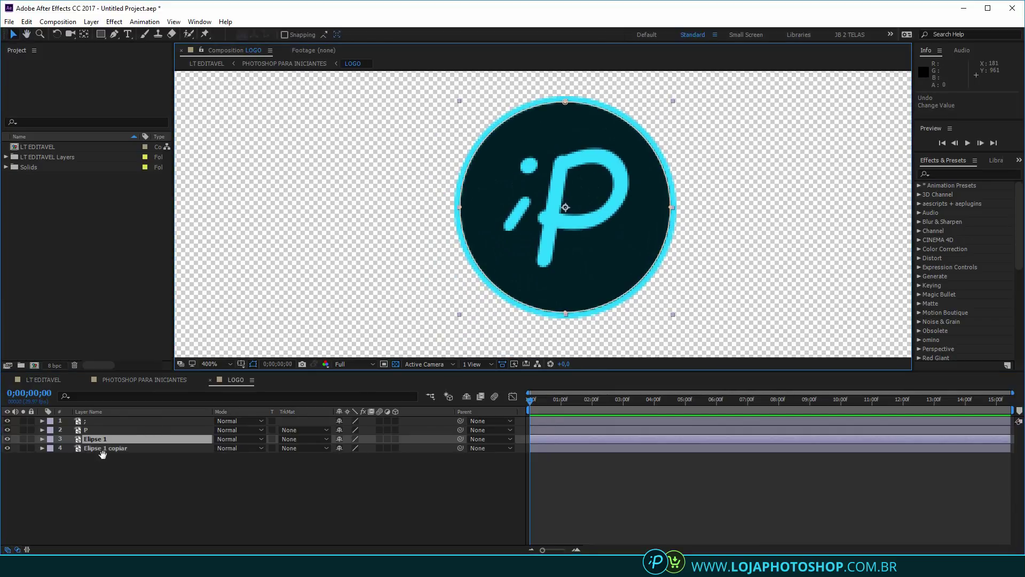
{"action": "left_click", "coordinate": [100, 447]}
{"action": "left_click", "coordinate": [94, 441], "text": "shift"}
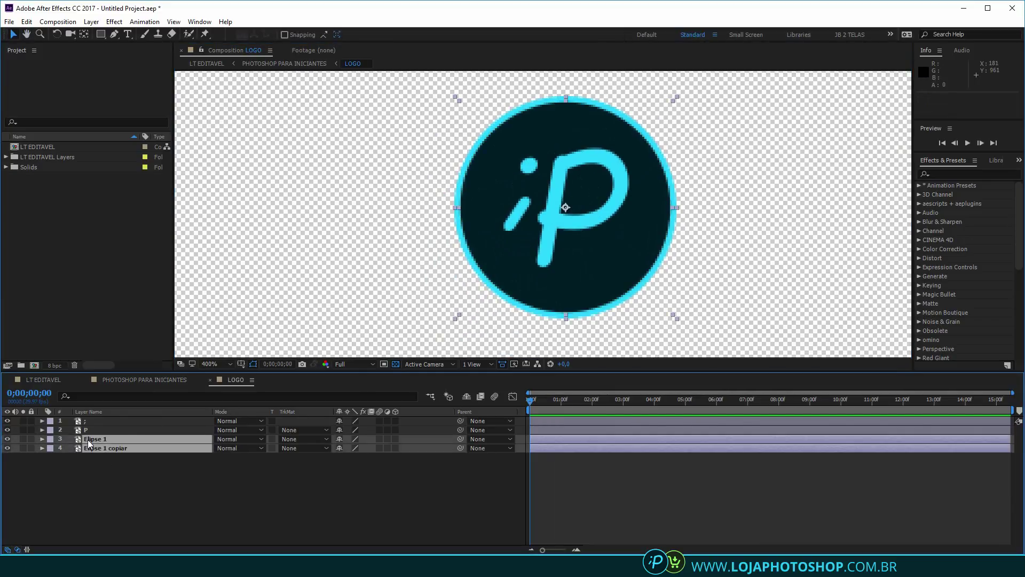
{"action": "left_click", "coordinate": [97, 447]}
{"action": "left_click_drag", "start_coordinate": [652, 211], "coordinate": [681, 235]}
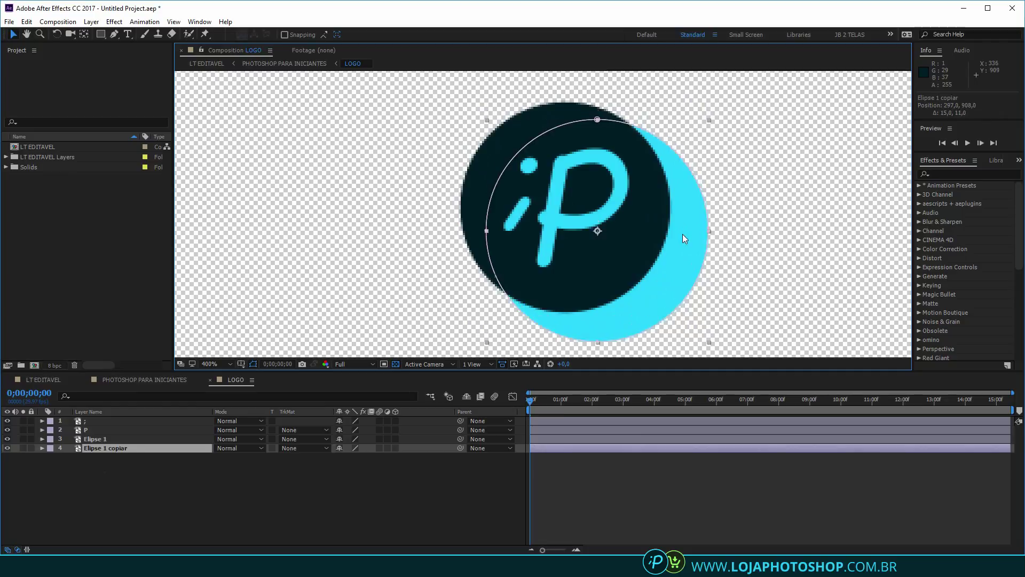
{"action": "key", "text": "ctrl+z"}
{"action": "left_click", "coordinate": [152, 438]}
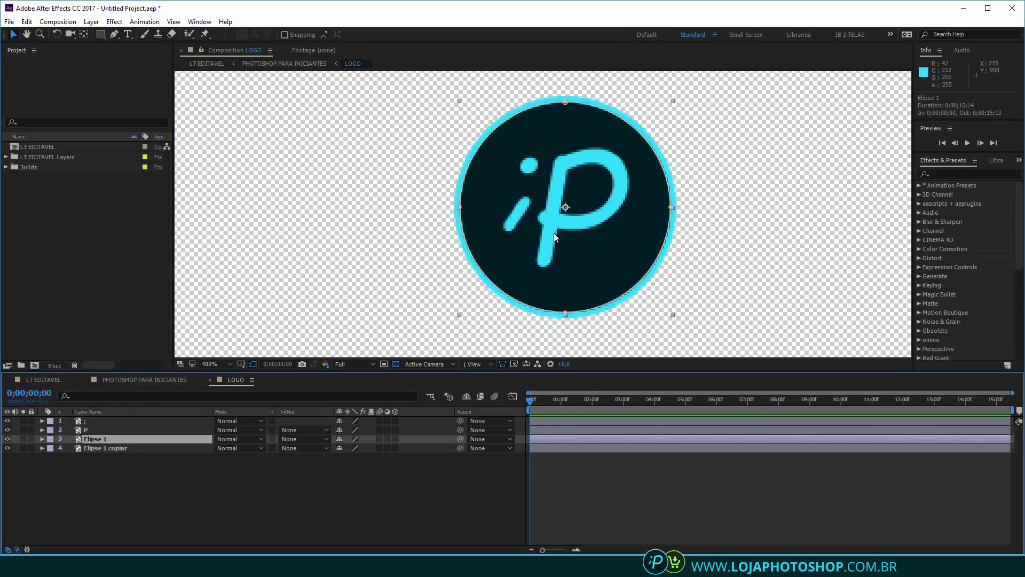
{"action": "left_click_drag", "start_coordinate": [555, 237], "coordinate": [579, 251]}
{"action": "key", "text": "ctrl+z"}
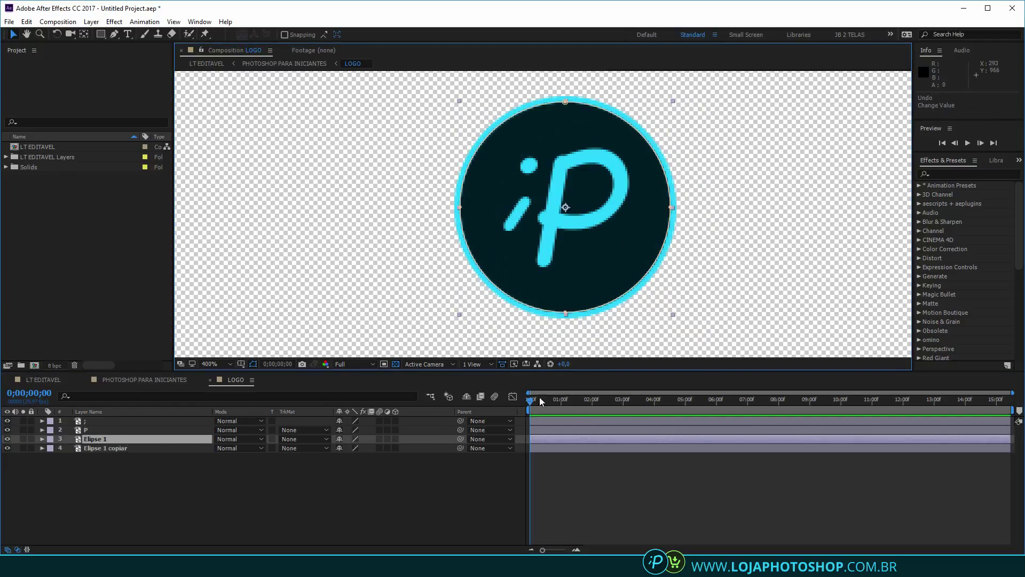
Shift the P layer and the letter layer above it together so both start at 0;00;03;28
{"action": "left_click", "coordinate": [559, 430]}
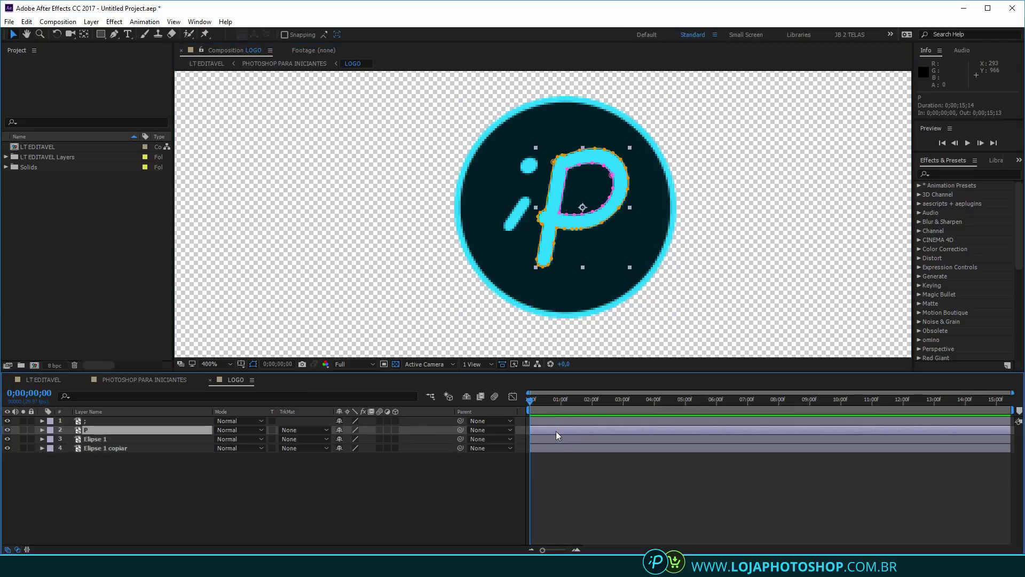
{"action": "left_click", "coordinate": [552, 421], "text": "shift"}
{"action": "left_click_drag", "start_coordinate": [542, 421], "coordinate": [664, 431]}
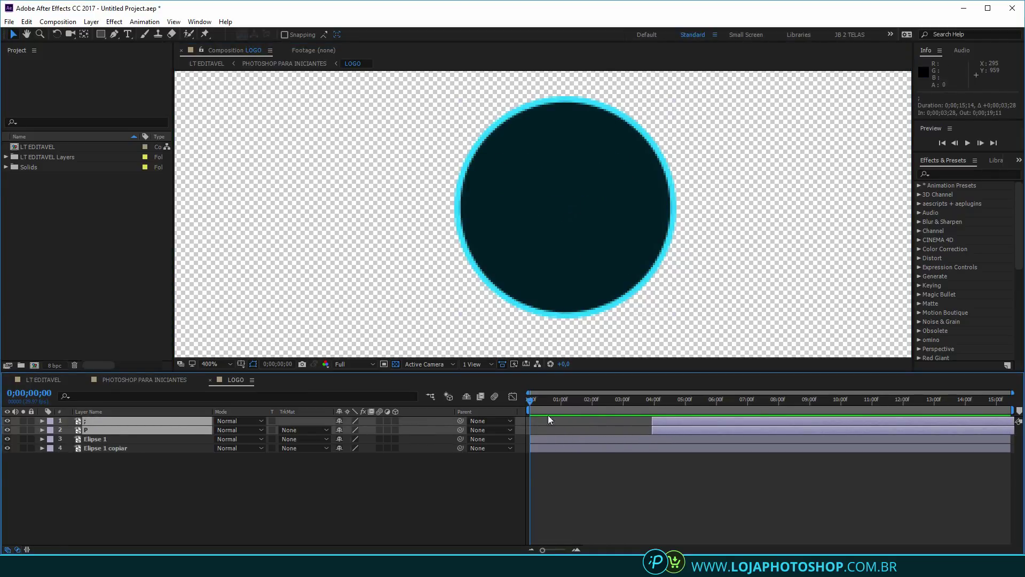
Add 100% Scale keyframes to Elipse 1 and Elipse 1 copiar at the first frame and at one second
{"action": "scroll", "coordinate": [546, 470], "scroll_direction": "up", "scroll_amount": 3}
{"action": "left_click_drag", "start_coordinate": [202, 487], "coordinate": [120, 438]}
{"action": "key", "text": "s"}
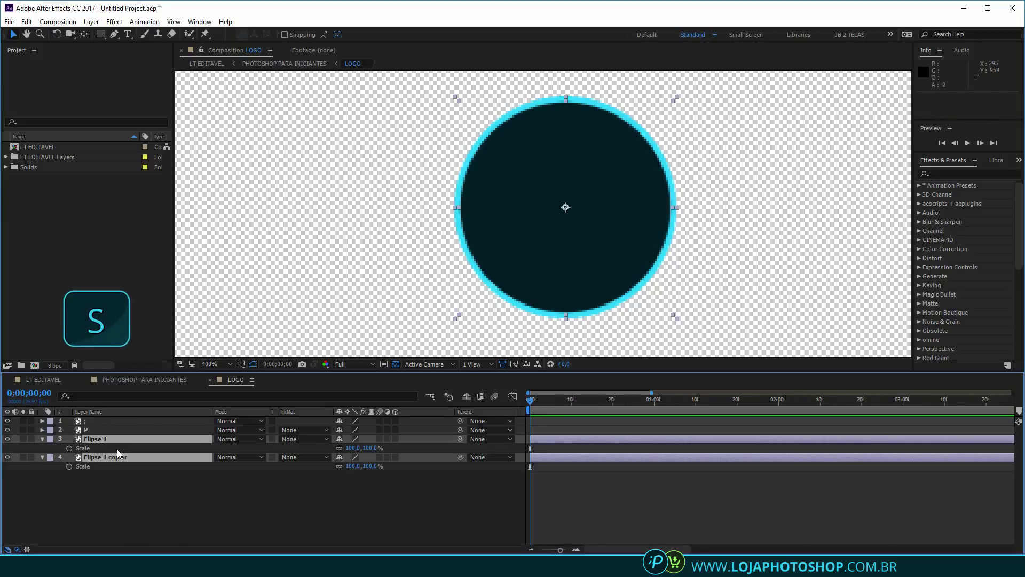
{"action": "key", "text": "alt+shift+s"}
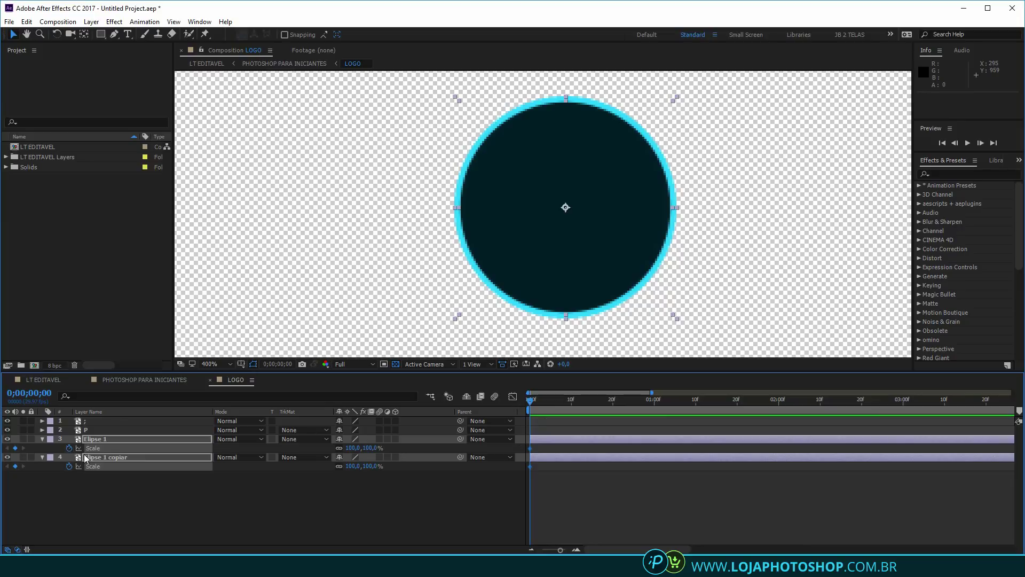
{"action": "left_click", "coordinate": [649, 409]}
{"action": "key", "text": "Home"}
{"action": "left_click", "coordinate": [346, 246]}
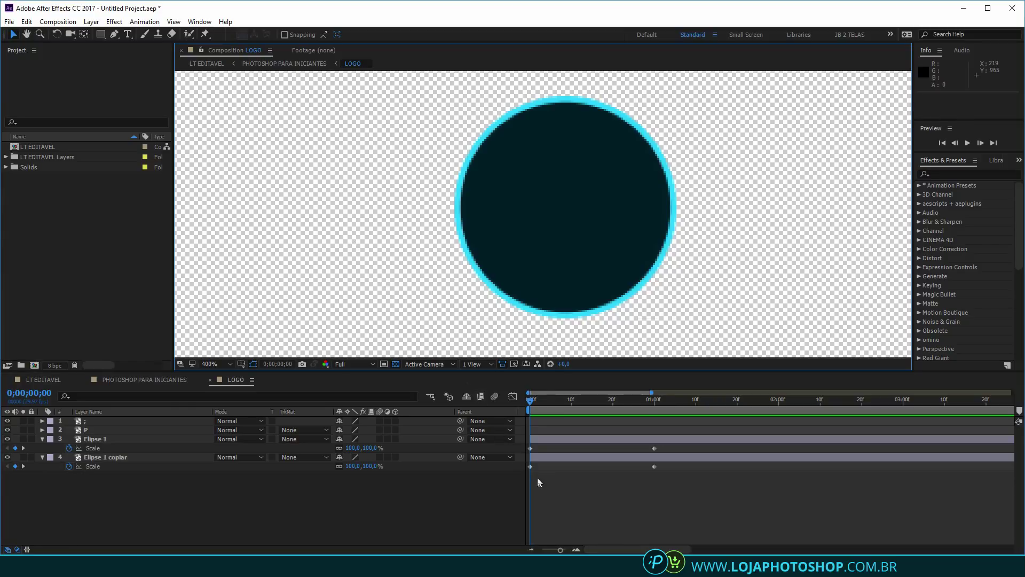
Set the first-frame Scale keyframes of both ellipse layers to 0% and preview the circle growing
{"action": "left_click_drag", "start_coordinate": [539, 478], "coordinate": [513, 446]}
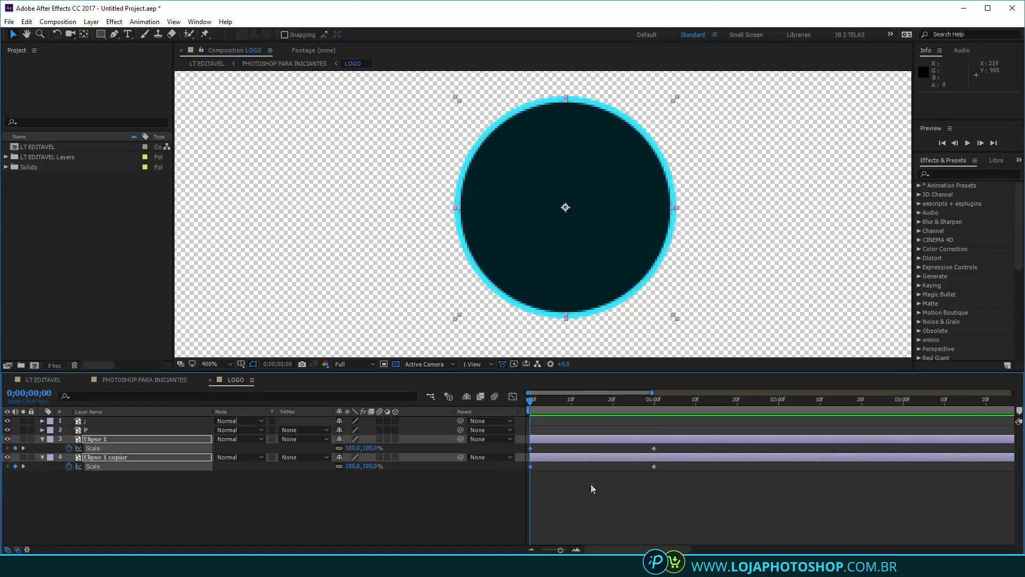
{"action": "left_click_drag", "start_coordinate": [555, 478], "coordinate": [497, 451]}
{"action": "key", "text": "Return"}
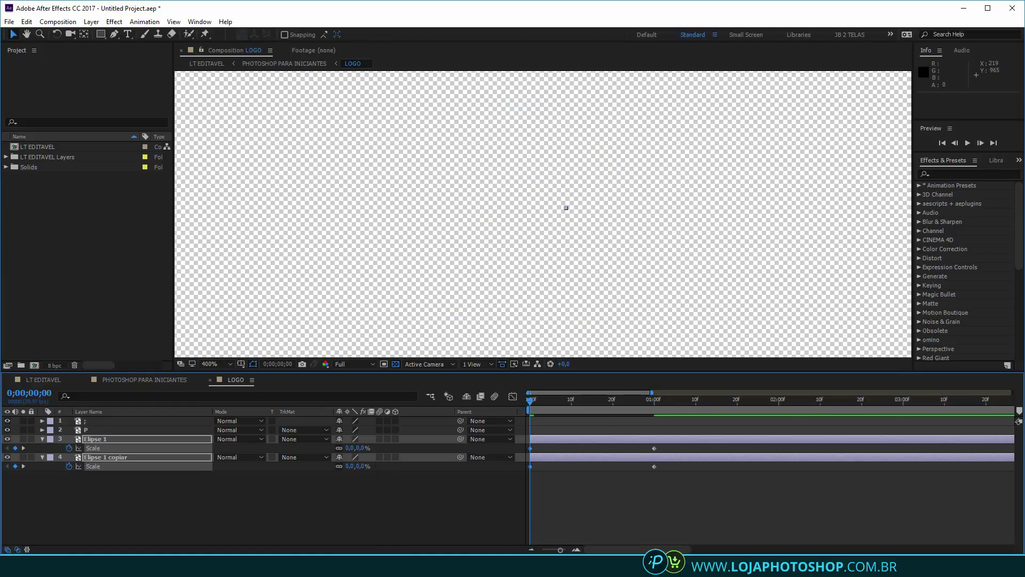
{"action": "left_click_drag", "start_coordinate": [546, 397], "coordinate": [691, 416]}
{"action": "key", "text": "space"}
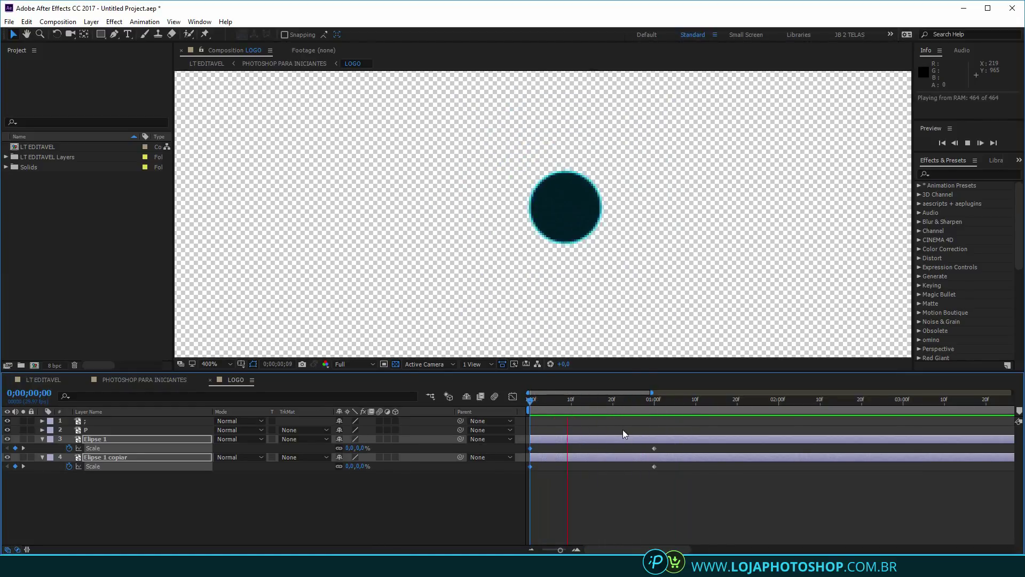
Easy Ease the one-second Scale keyframes of both ellipse layers and lengthen their incoming speed handle to about half the animation
{"action": "left_click_drag", "start_coordinate": [679, 480], "coordinate": [635, 439]}
{"action": "left_click", "coordinate": [674, 487]}
{"action": "left_click_drag", "start_coordinate": [701, 493], "coordinate": [642, 443]}
{"action": "left_click", "coordinate": [512, 397]}
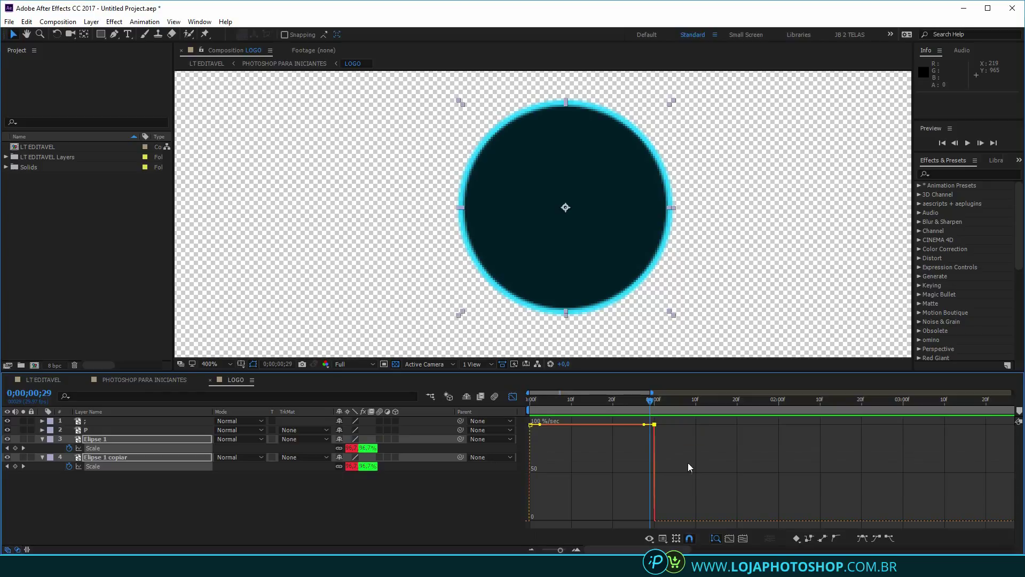
{"action": "left_click", "coordinate": [862, 539]}
{"action": "left_click_drag", "start_coordinate": [632, 522], "coordinate": [591, 522]}
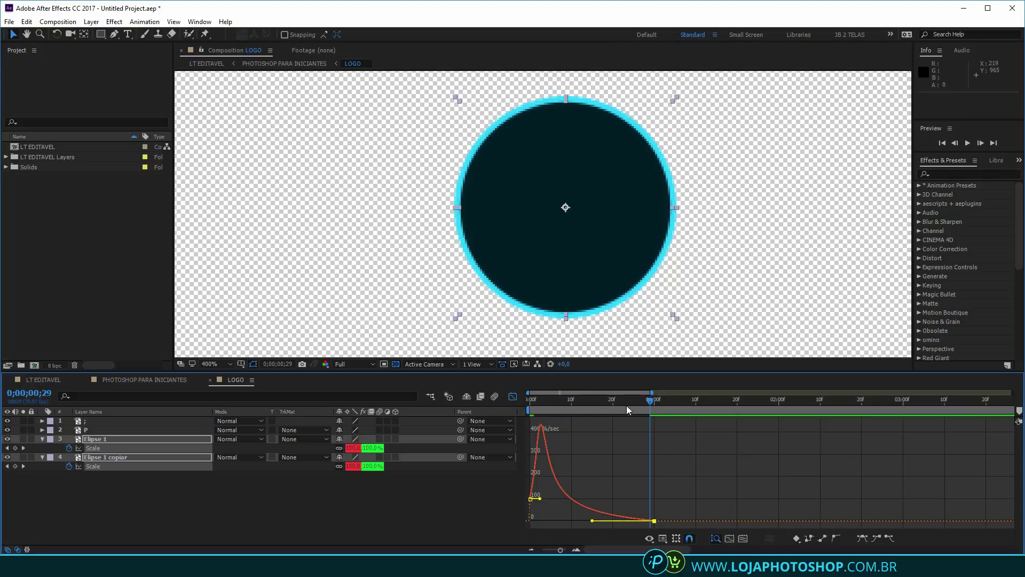
{"action": "key", "text": "space"}
{"action": "key", "text": "space"}
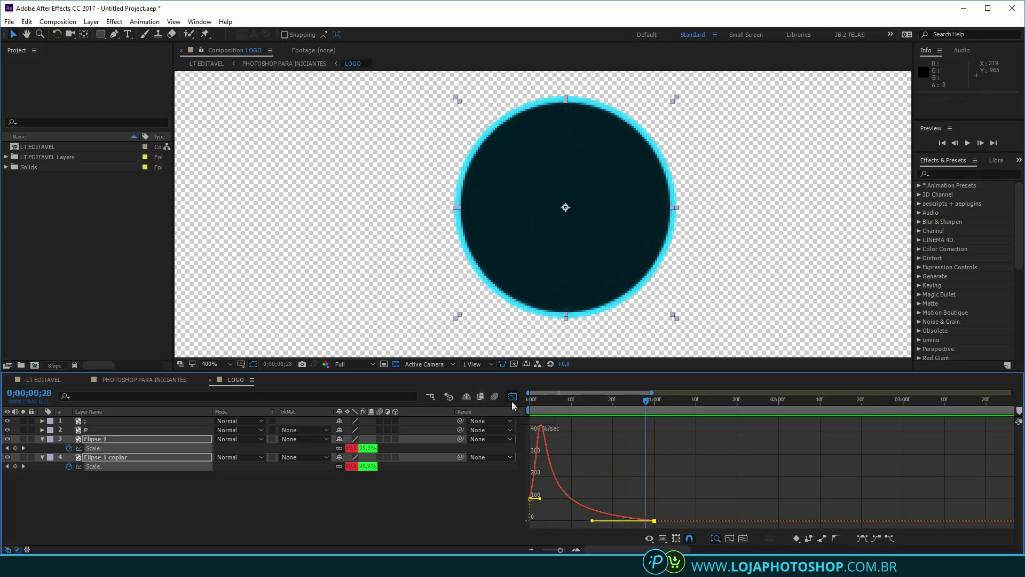
{"action": "left_click", "coordinate": [512, 398]}
Preview the eased circle growth from the first frame at different magnifications
{"action": "scroll", "coordinate": [546, 312], "scroll_direction": "down", "scroll_amount": 2}
{"action": "left_click_drag", "start_coordinate": [610, 404], "coordinate": [530, 404]}
{"action": "left_click_drag", "start_coordinate": [559, 502], "coordinate": [520, 444]}
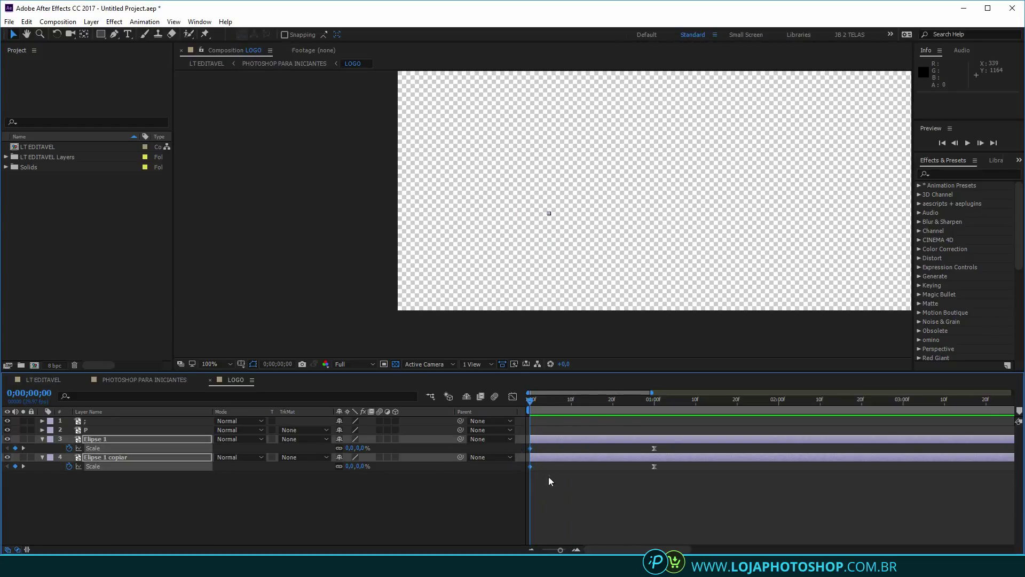
{"action": "left_click_drag", "start_coordinate": [667, 492], "coordinate": [520, 449]}
{"action": "left_click", "coordinate": [553, 498]}
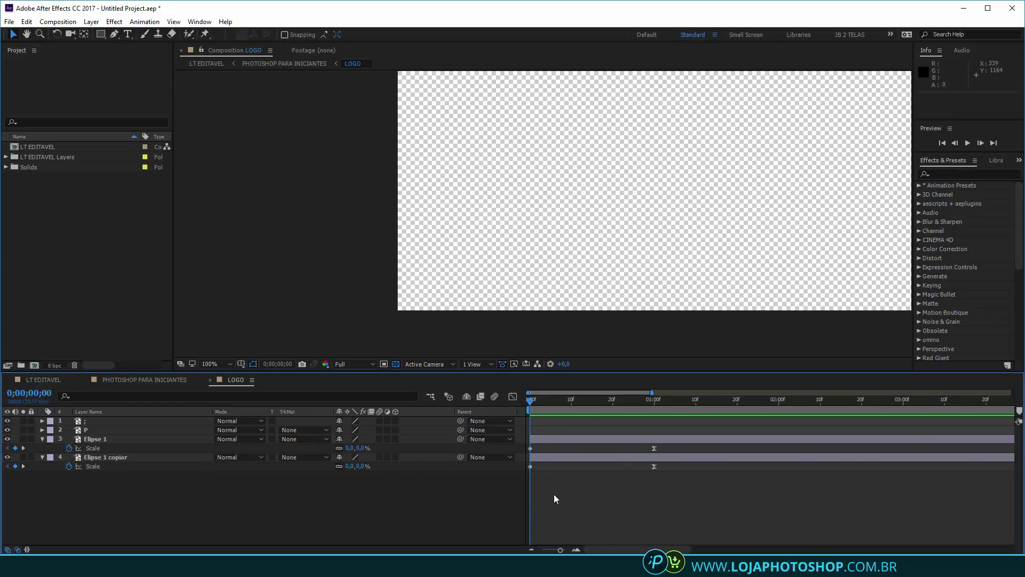
{"action": "key", "text": "space"}
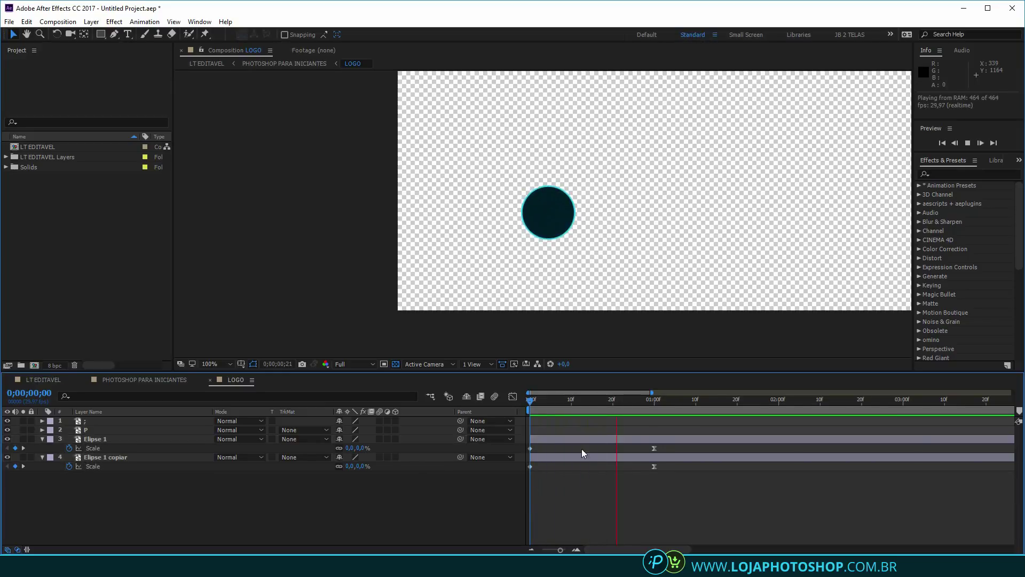
{"action": "key", "text": "space"}
{"action": "key", "text": "space"}
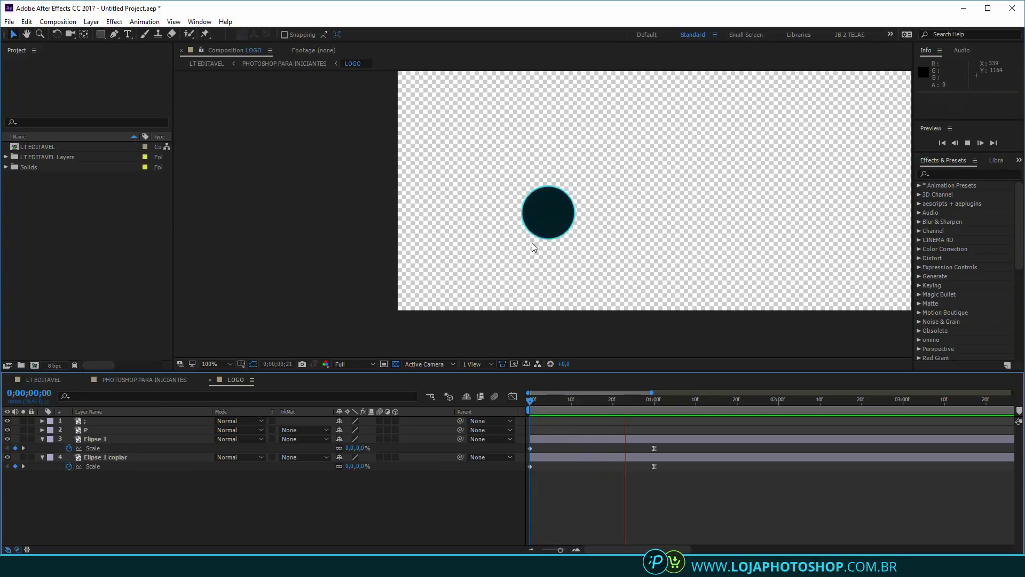
{"action": "scroll", "coordinate": [532, 242], "scroll_direction": "up", "scroll_amount": 1}
{"action": "left_click_drag", "start_coordinate": [594, 400], "coordinate": [489, 409]}
{"action": "key", "text": "space"}
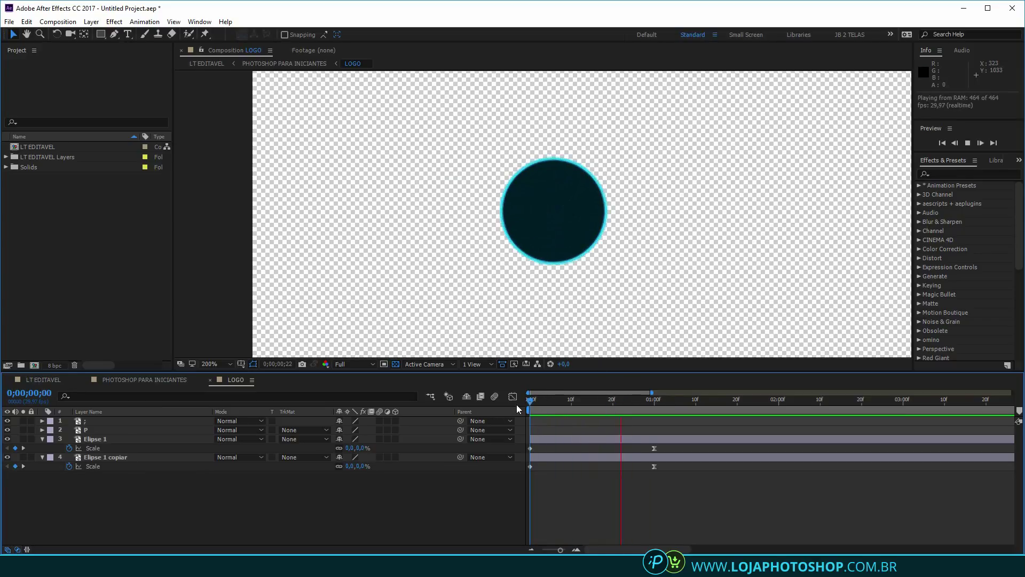
Delay the Elipse 1 layer to start at 0;00;00;07 and preview the inner circle growing after the outer one
{"action": "left_click_drag", "start_coordinate": [601, 405], "coordinate": [569, 412]}
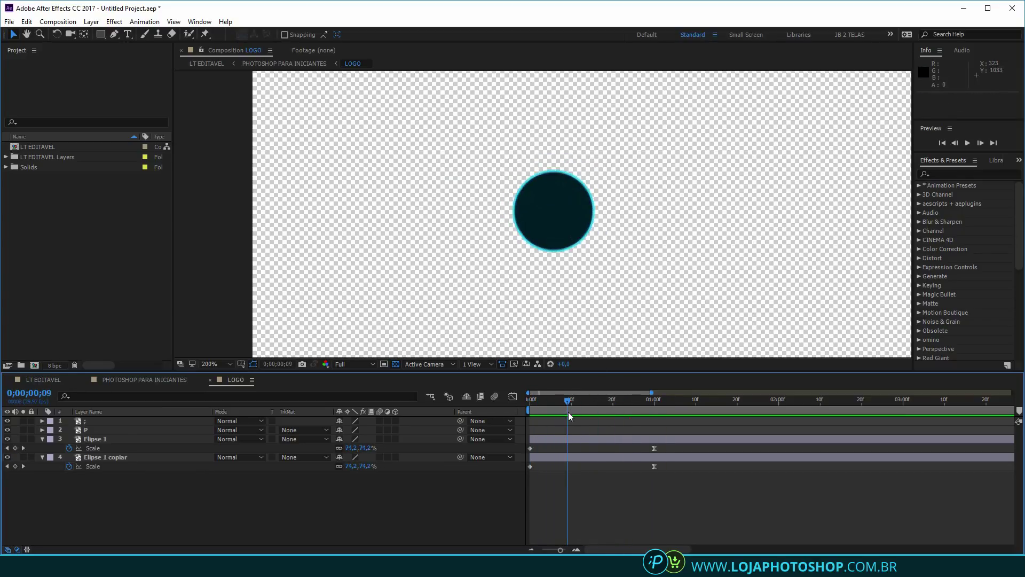
{"action": "left_click", "coordinate": [554, 441]}
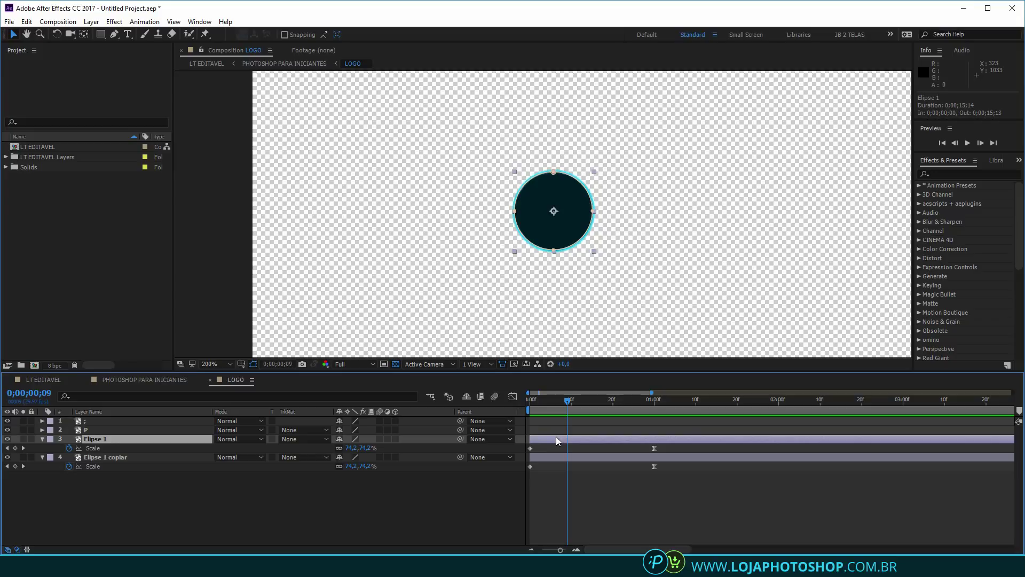
{"action": "left_click_drag", "start_coordinate": [556, 435], "coordinate": [570, 439]}
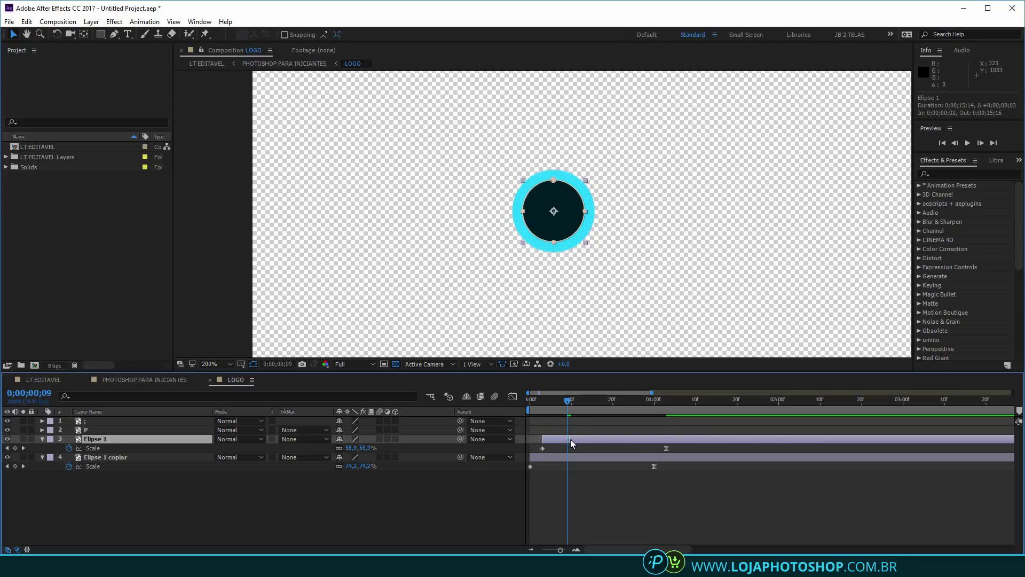
{"action": "left_click_drag", "start_coordinate": [567, 400], "coordinate": [516, 412]}
{"action": "key", "text": "space"}
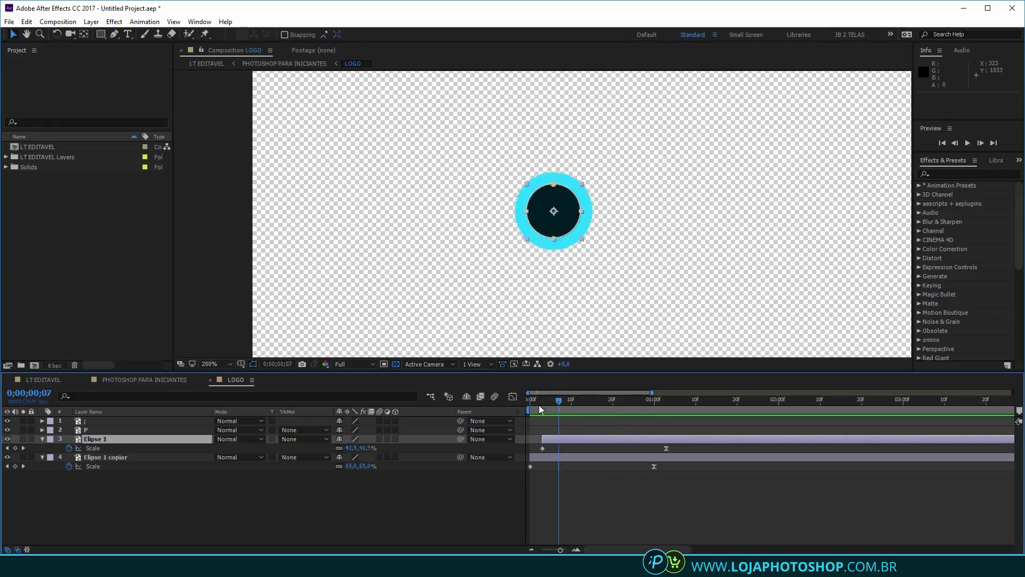
{"action": "left_click_drag", "start_coordinate": [566, 438], "coordinate": [549, 410]}
{"action": "key", "text": "space"}
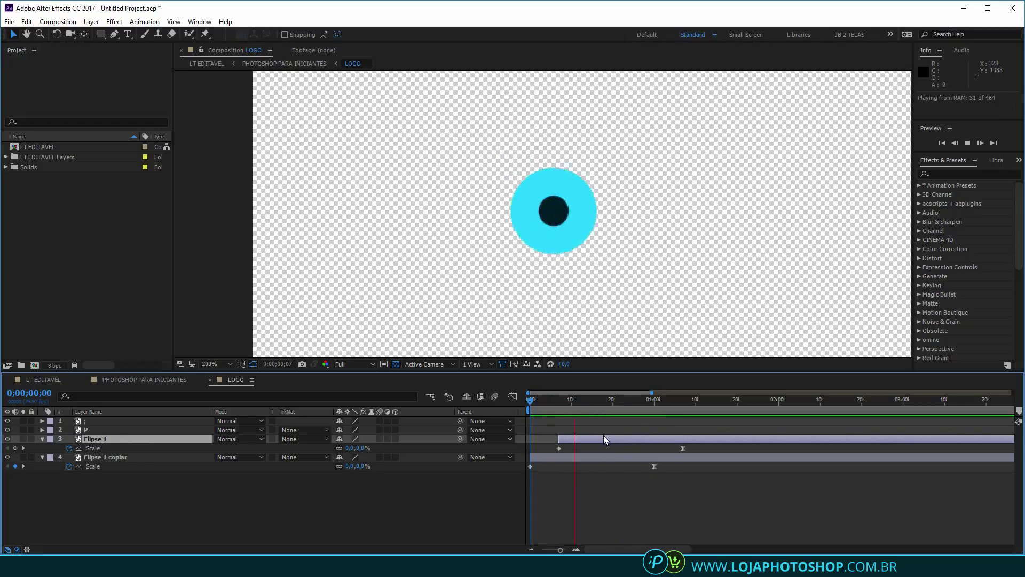
{"action": "scroll", "coordinate": [755, 211], "scroll_direction": "down", "scroll_amount": 3}
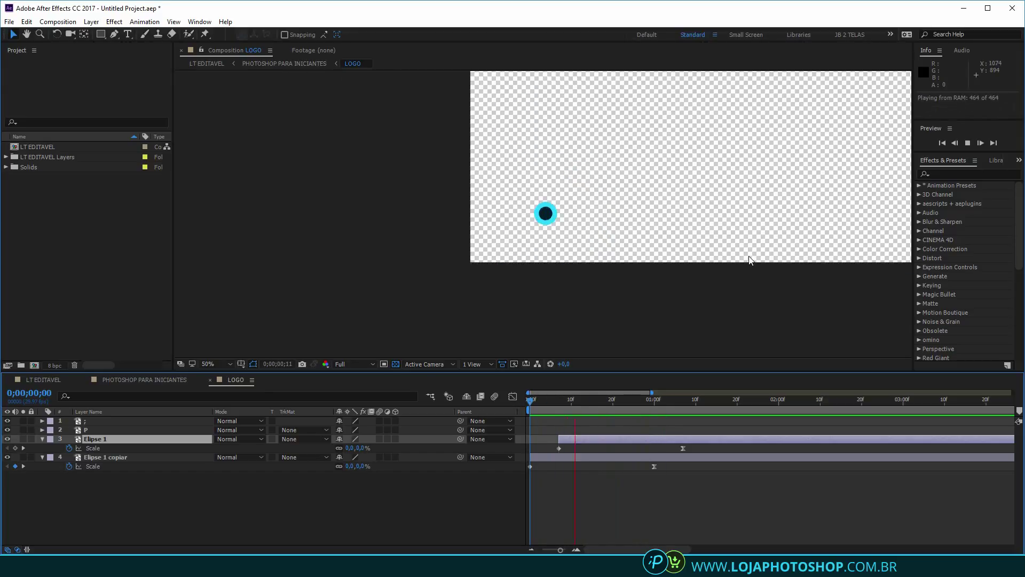
{"action": "left_click", "coordinate": [626, 319]}
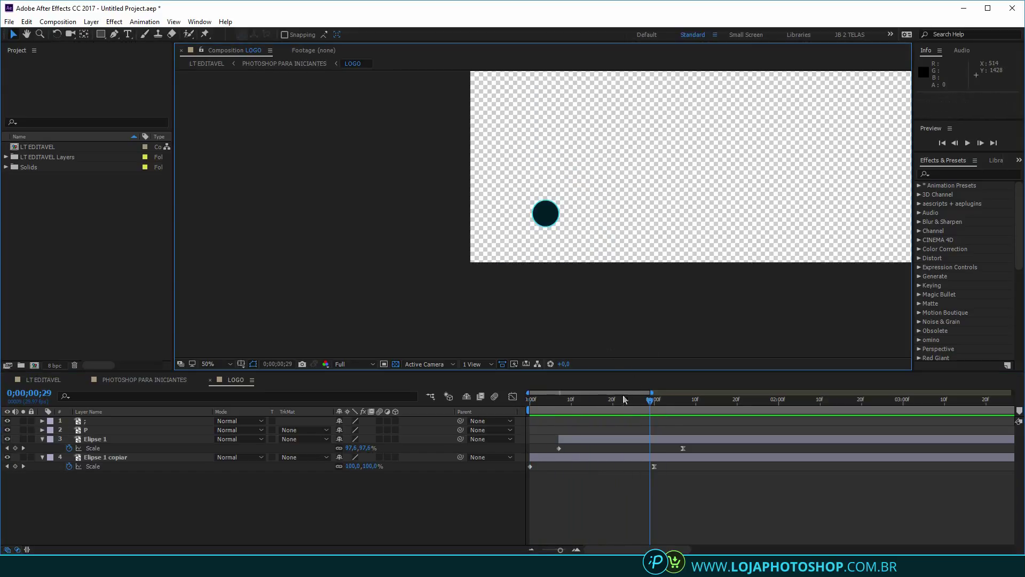
{"action": "key", "text": "space"}
{"action": "key", "text": "space"}
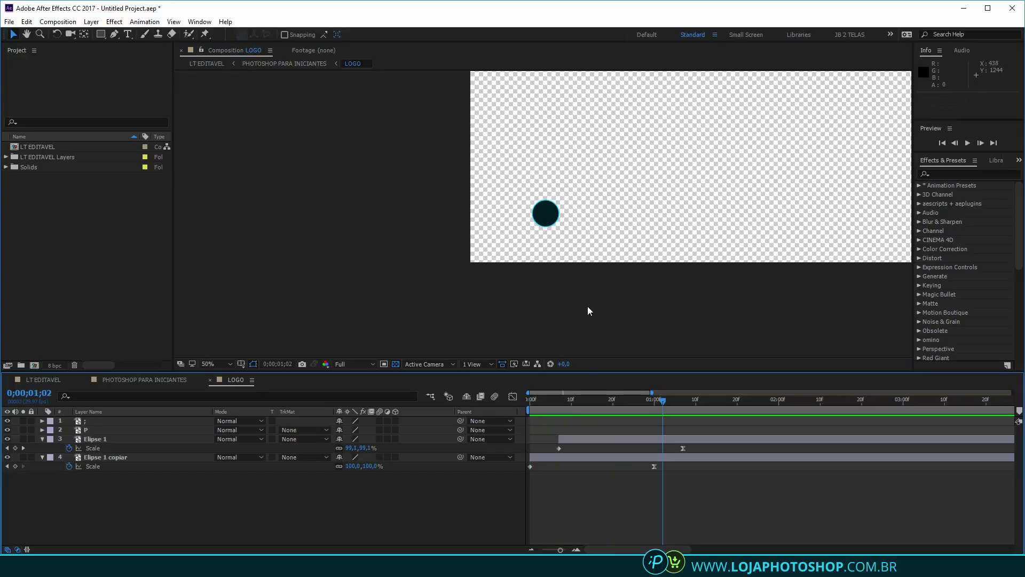
Shift the P layer and the letter layer above it together so both start at 0;00;01;15
{"action": "scroll", "coordinate": [588, 307], "scroll_direction": "up", "scroll_amount": 1}
{"action": "left_click_drag", "start_coordinate": [677, 294], "coordinate": [661, 310]}
{"action": "scroll", "coordinate": [694, 424], "scroll_direction": "down", "scroll_amount": 3}
{"action": "left_click_drag", "start_coordinate": [705, 426], "coordinate": [636, 435]}
{"action": "scroll", "coordinate": [531, 276], "scroll_direction": "up", "scroll_amount": 4}
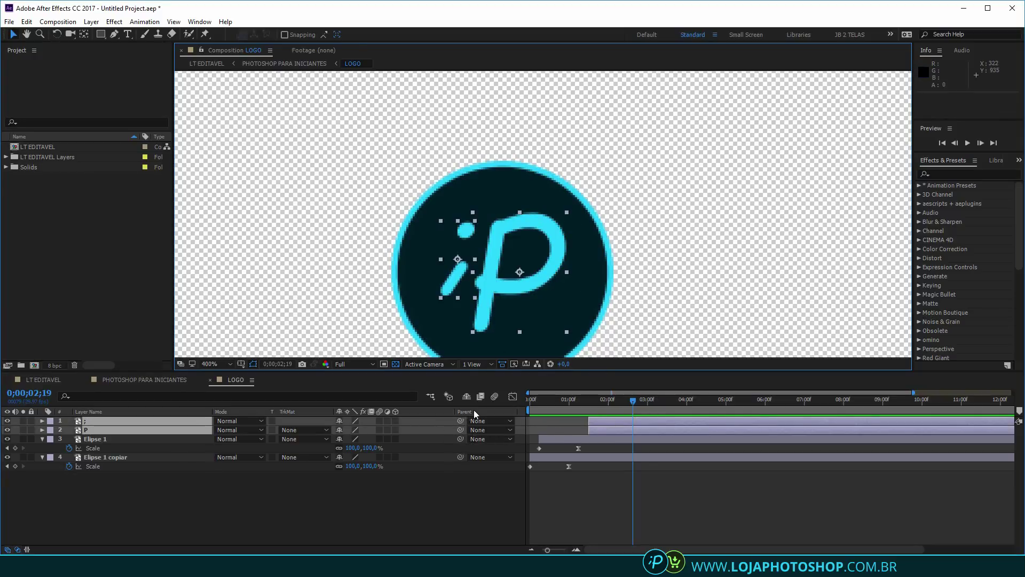
Parent the P layer and the letter layer above it to Elipse 1
{"action": "right_click", "coordinate": [443, 412]}
{"action": "mouse_move", "coordinate": [502, 445]}
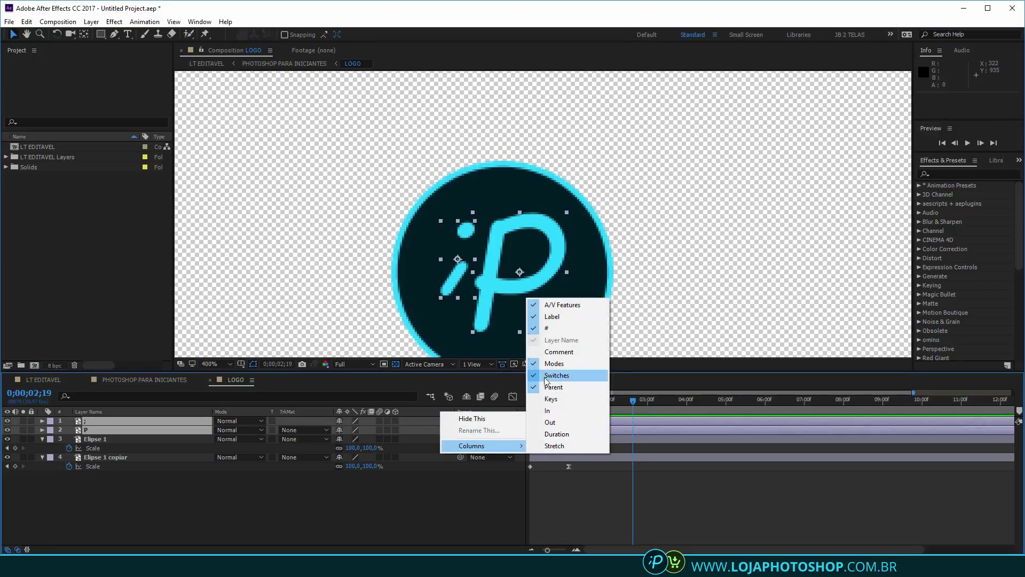
{"action": "left_click", "coordinate": [463, 473]}
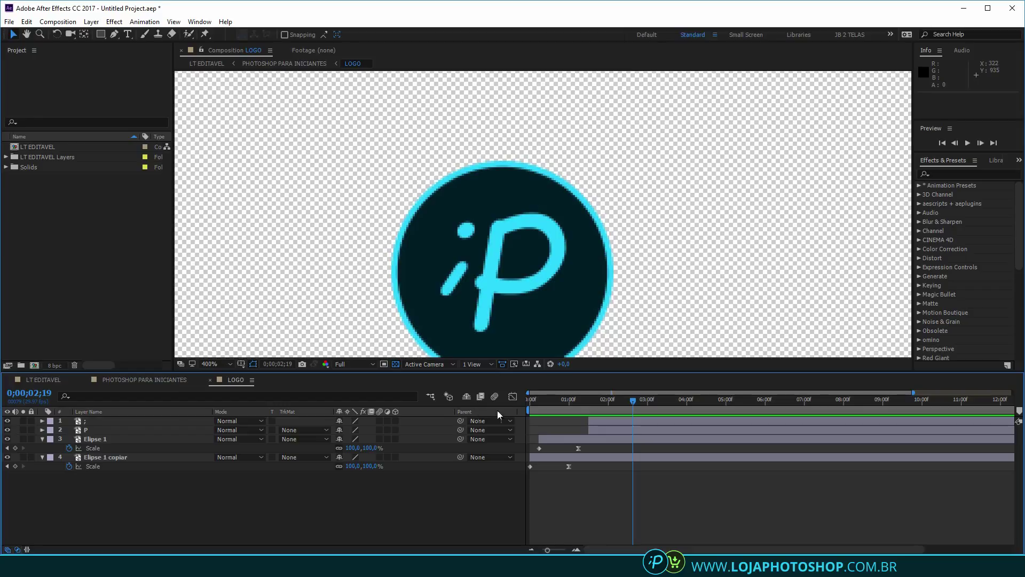
{"action": "left_click", "coordinate": [101, 430]}
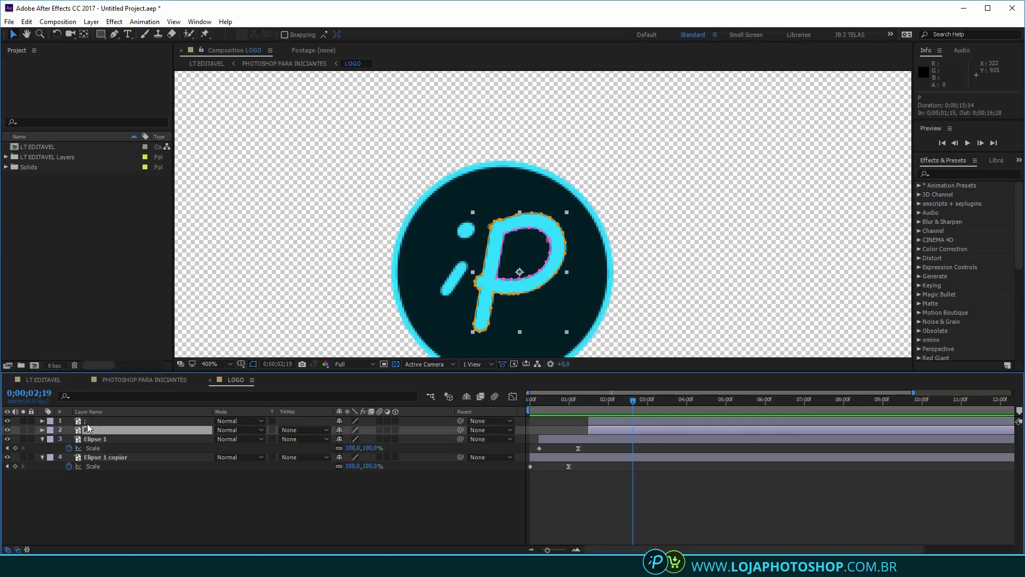
{"action": "left_click", "coordinate": [101, 421], "text": "shift"}
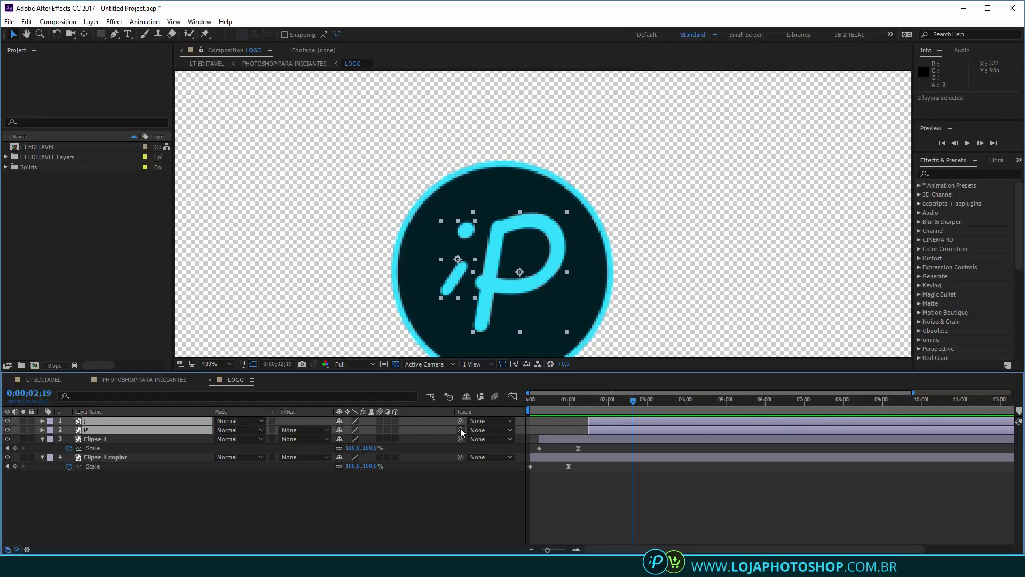
{"action": "left_click_drag", "start_coordinate": [461, 431], "coordinate": [110, 437]}
{"action": "left_click", "coordinate": [554, 483]}
Shift both letter layers together so they start with Elipse 1 at 0;00;00;07
{"action": "left_click_drag", "start_coordinate": [607, 405], "coordinate": [578, 408]}
{"action": "left_click", "coordinate": [603, 422]}
{"action": "left_click", "coordinate": [626, 431], "text": "ctrl"}
{"action": "left_click", "coordinate": [577, 405]}
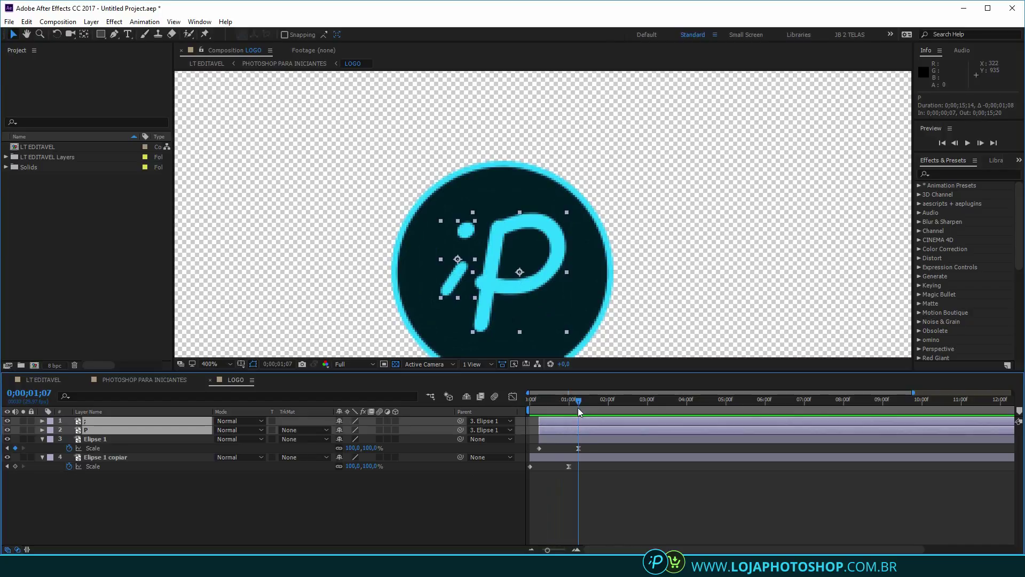
Reveal Rotation on Elipse 1 and add a 0° Rotation keyframe at its ending Scale keyframe, 0;00;01;07
{"action": "left_click", "coordinate": [588, 440]}
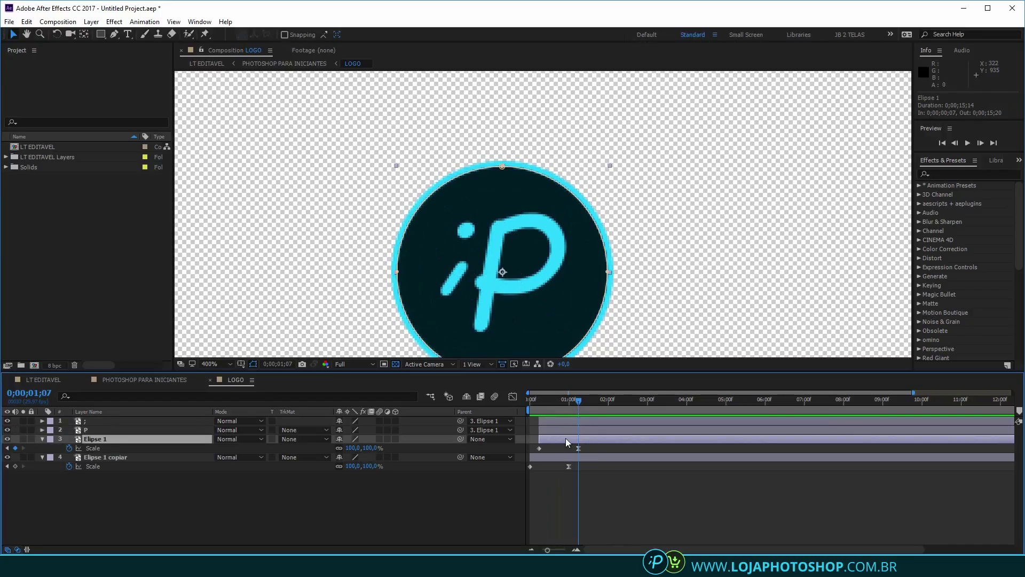
{"action": "key", "text": "shift+r"}
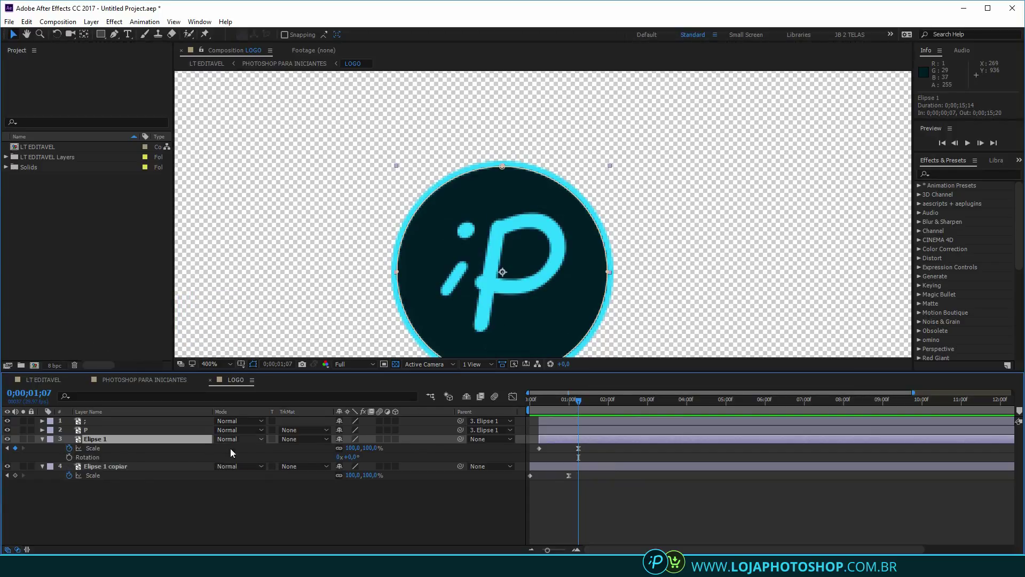
{"action": "left_click", "coordinate": [88, 422]}
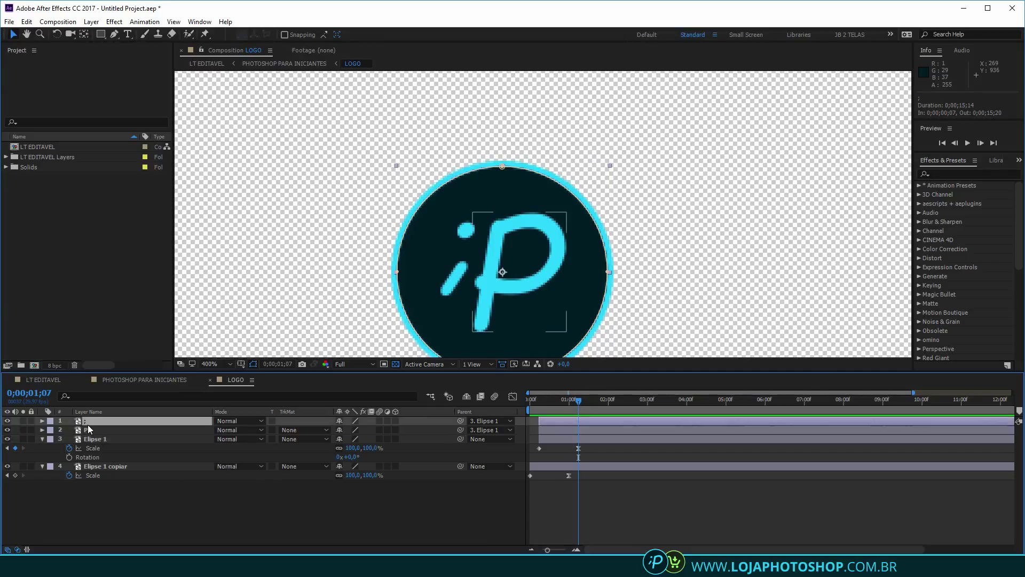
{"action": "left_click", "coordinate": [88, 430]}
{"action": "left_click", "coordinate": [87, 422]}
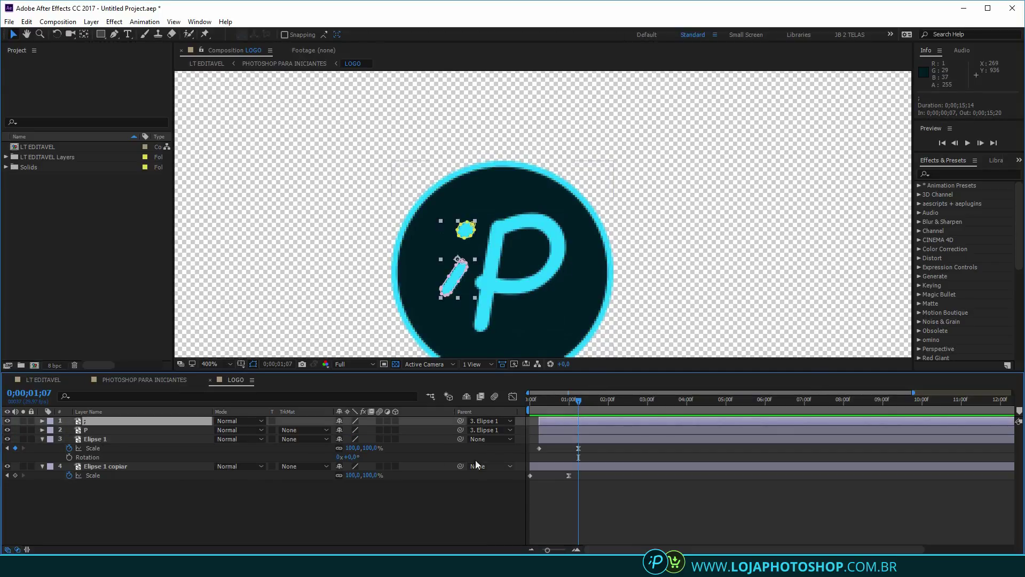
{"action": "left_click", "coordinate": [567, 429], "text": "ctrl"}
{"action": "left_click", "coordinate": [188, 485]}
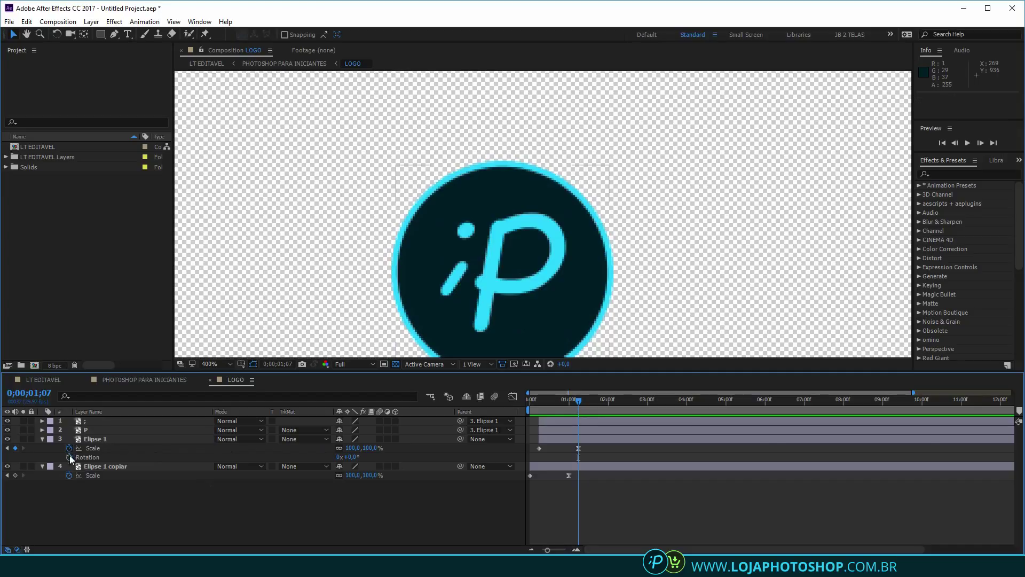
{"action": "left_click", "coordinate": [69, 457]}
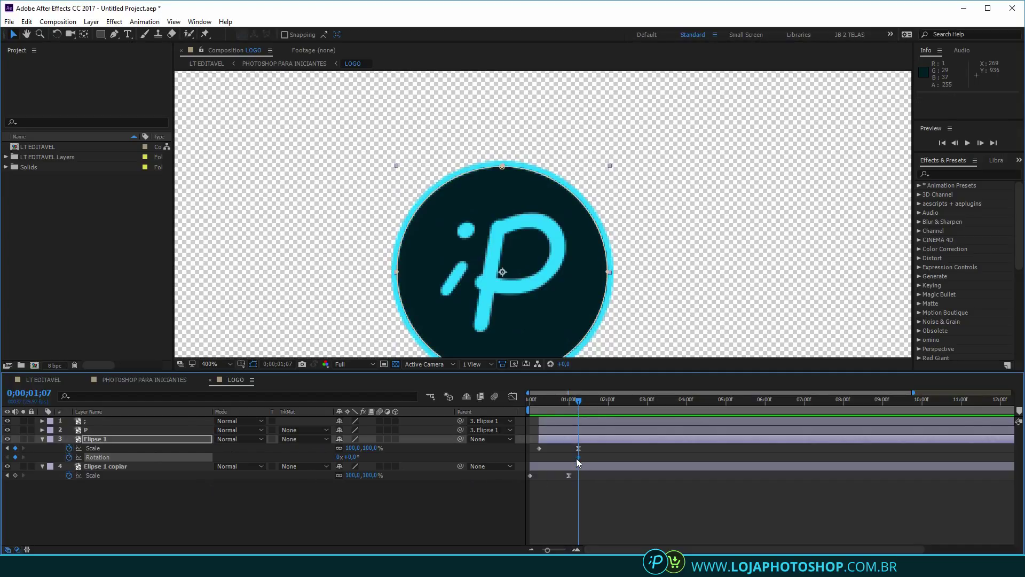
{"action": "mouse_move", "coordinate": [577, 458]}
{"action": "left_mouse_down"}
{"action": "mouse_move", "coordinate": [553, 459]}
{"action": "mouse_move", "coordinate": [580, 459]}
{"action": "mouse_move", "coordinate": [581, 448]}
{"action": "mouse_move", "coordinate": [572, 462]}
{"action": "left_mouse_up"}
{"action": "left_click", "coordinate": [585, 481]}
Set the Rotation of Elipse 1 to -186° at 0;00;00;07, where its Scale animation begins
{"action": "left_click_drag", "start_coordinate": [568, 404], "coordinate": [543, 409]}
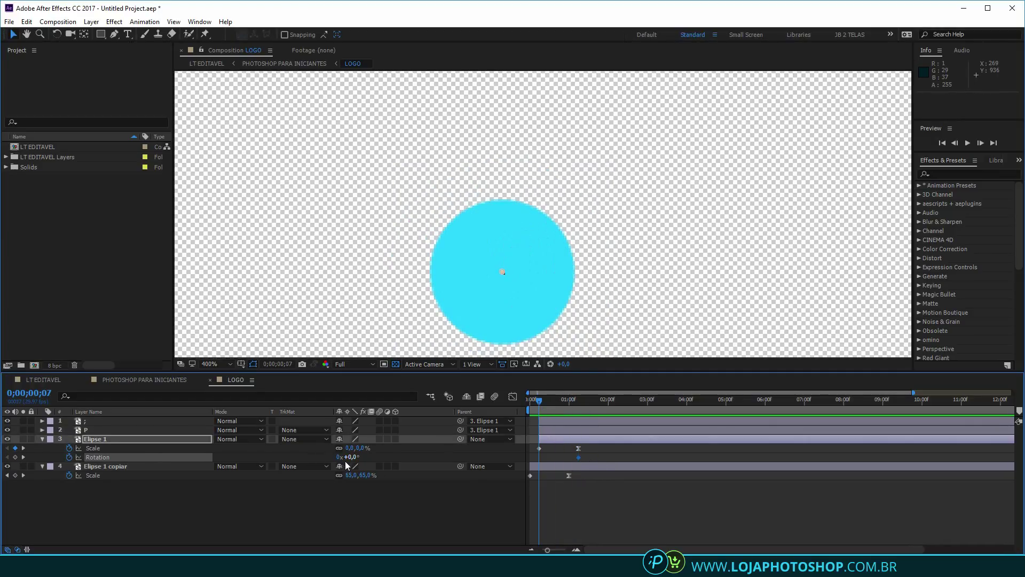
{"action": "left_click_drag", "start_coordinate": [353, 461], "coordinate": [332, 461]}
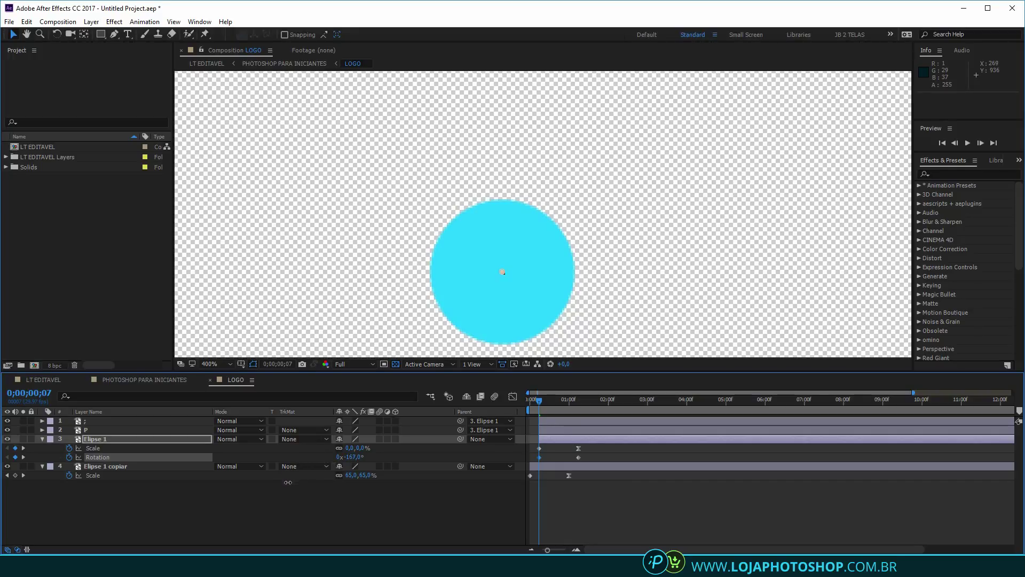
{"action": "left_click_drag", "start_coordinate": [288, 482], "coordinate": [278, 483]}
Easy Ease the ending Rotation keyframe of Elipse 1 with a longer incoming handle, and adjust it together with the Scale curve
{"action": "mouse_move", "coordinate": [569, 454]}
{"action": "left_mouse_down"}
{"action": "mouse_move", "coordinate": [588, 462]}
{"action": "mouse_move", "coordinate": [565, 460]}
{"action": "left_mouse_up"}
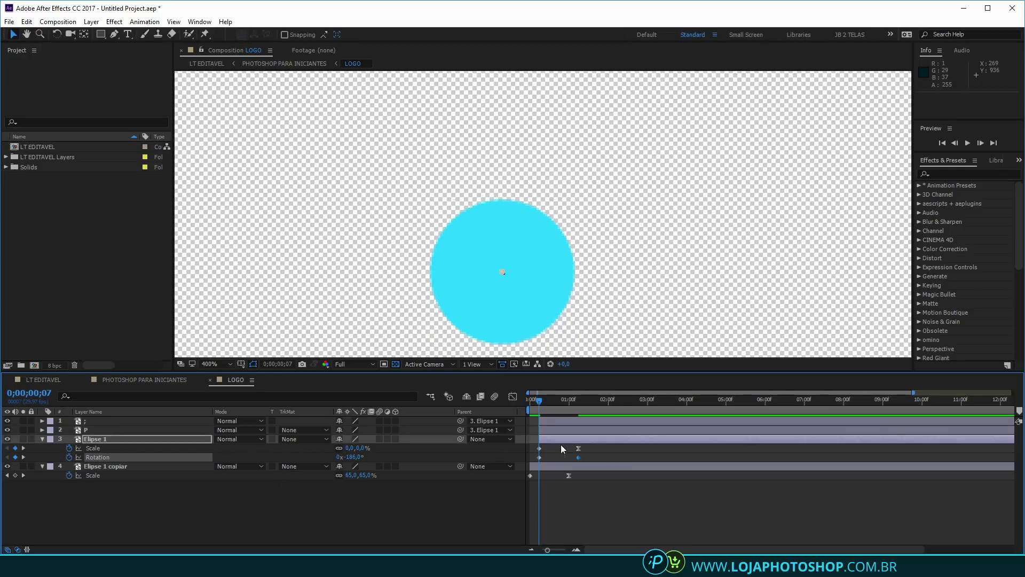
{"action": "left_click", "coordinate": [512, 397]}
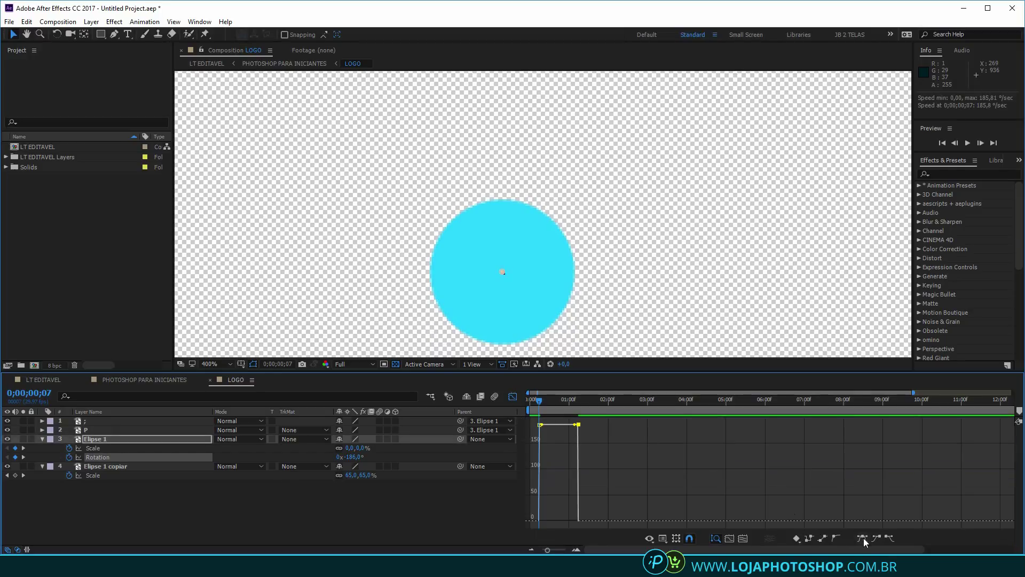
{"action": "left_click", "coordinate": [863, 538]}
{"action": "left_click_drag", "start_coordinate": [566, 522], "coordinate": [552, 520]}
{"action": "left_click", "coordinate": [516, 397]}
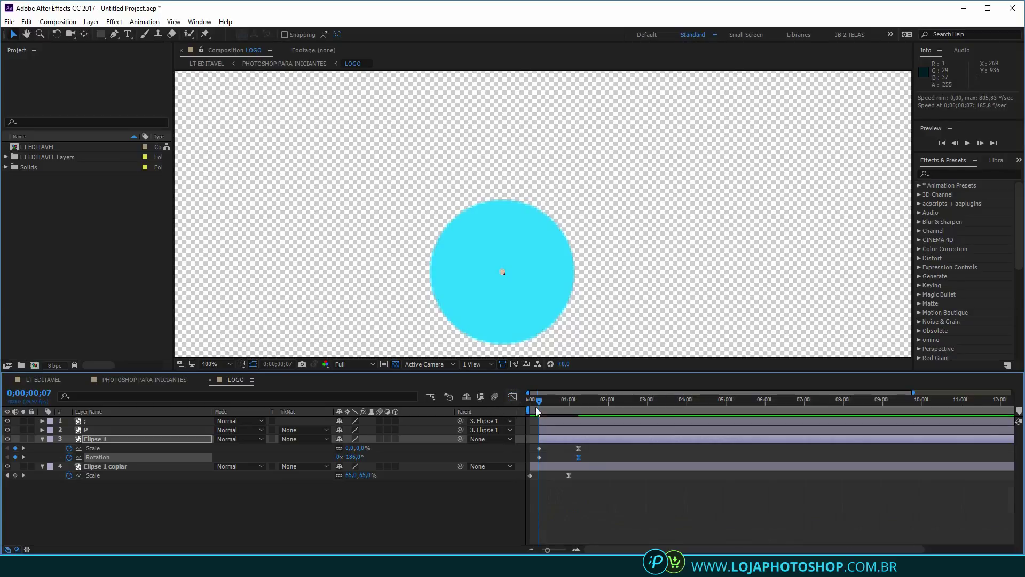
{"action": "left_click", "coordinate": [512, 397]}
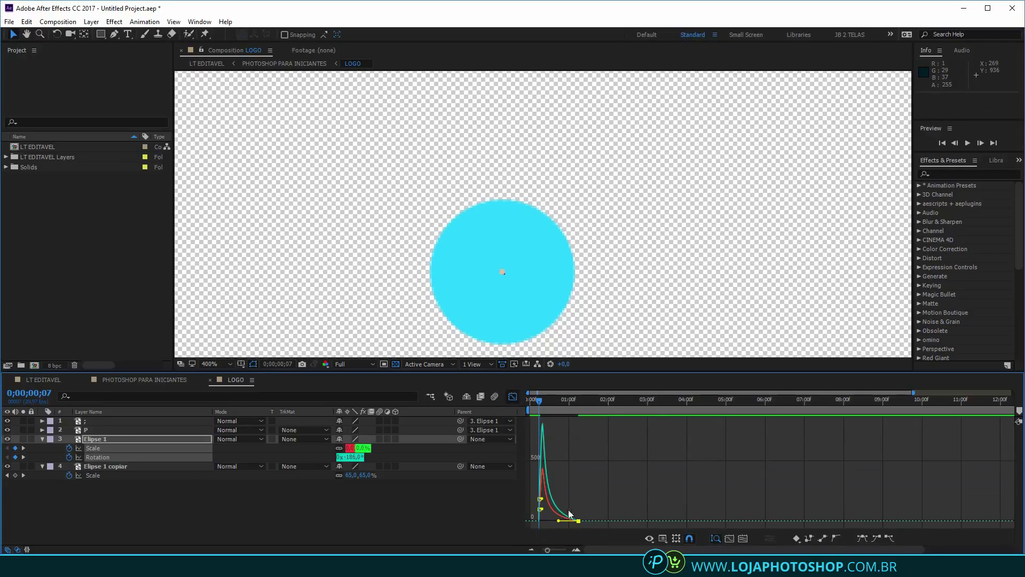
{"action": "left_click_drag", "start_coordinate": [558, 523], "coordinate": [549, 520]}
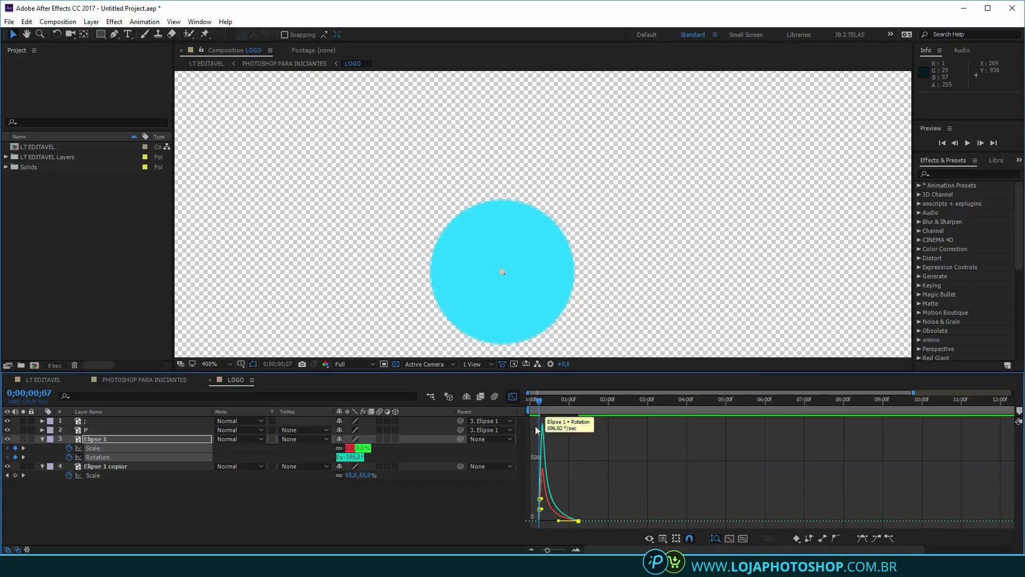
Set the starting Rotation of Elipse 1 at 0;00;00;07 to -253° and preview the logo animation from the beginning
{"action": "left_click", "coordinate": [514, 397]}
{"action": "left_click", "coordinate": [541, 408]}
{"action": "mouse_move", "coordinate": [538, 408]}
{"action": "left_mouse_down"}
{"action": "mouse_move", "coordinate": [558, 410]}
{"action": "mouse_move", "coordinate": [538, 412]}
{"action": "left_mouse_up"}
{"action": "key", "text": "space"}
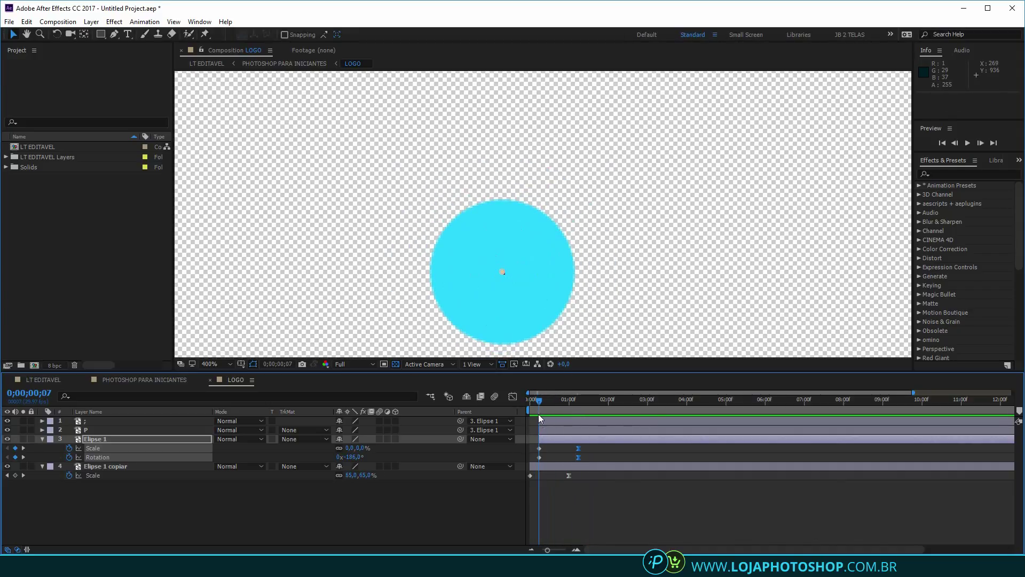
{"action": "left_click_drag", "start_coordinate": [352, 457], "coordinate": [328, 463]}
{"action": "key", "text": "space"}
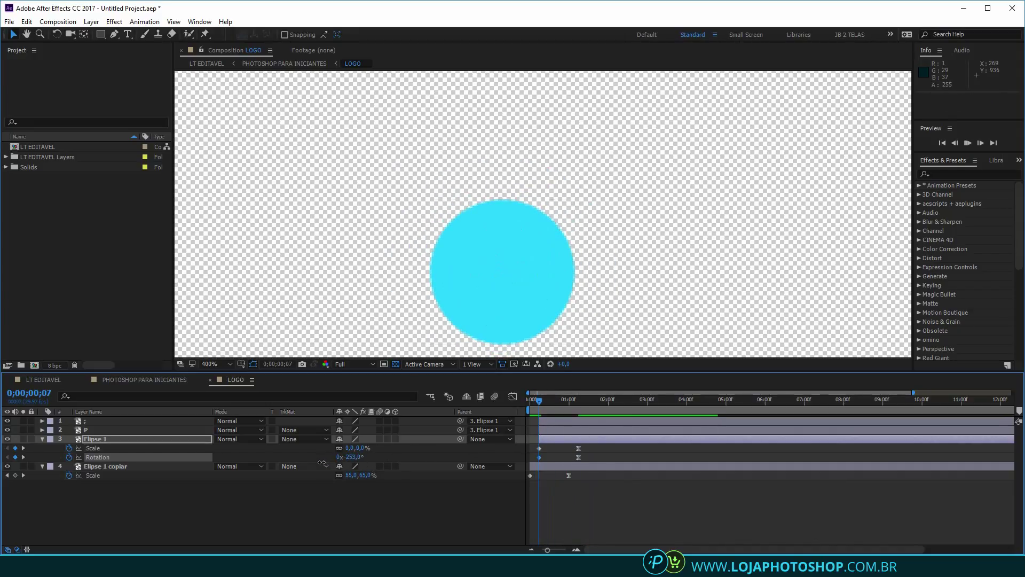
{"action": "scroll", "coordinate": [697, 243], "scroll_direction": "down", "scroll_amount": 1}
{"action": "left_click", "coordinate": [527, 401]}
{"action": "key", "text": "space"}
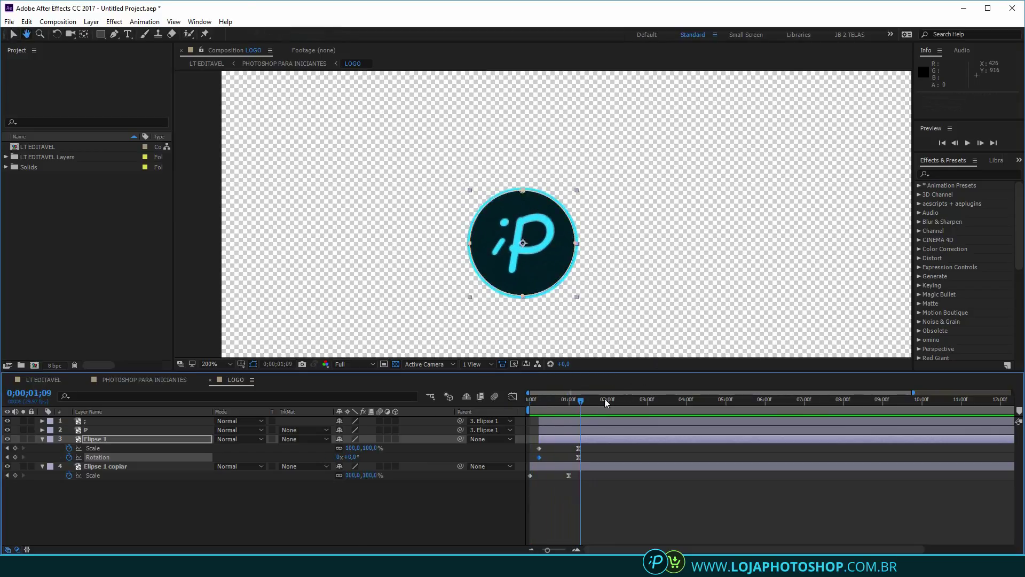
{"action": "scroll", "coordinate": [550, 300], "scroll_direction": "down", "scroll_amount": 1}
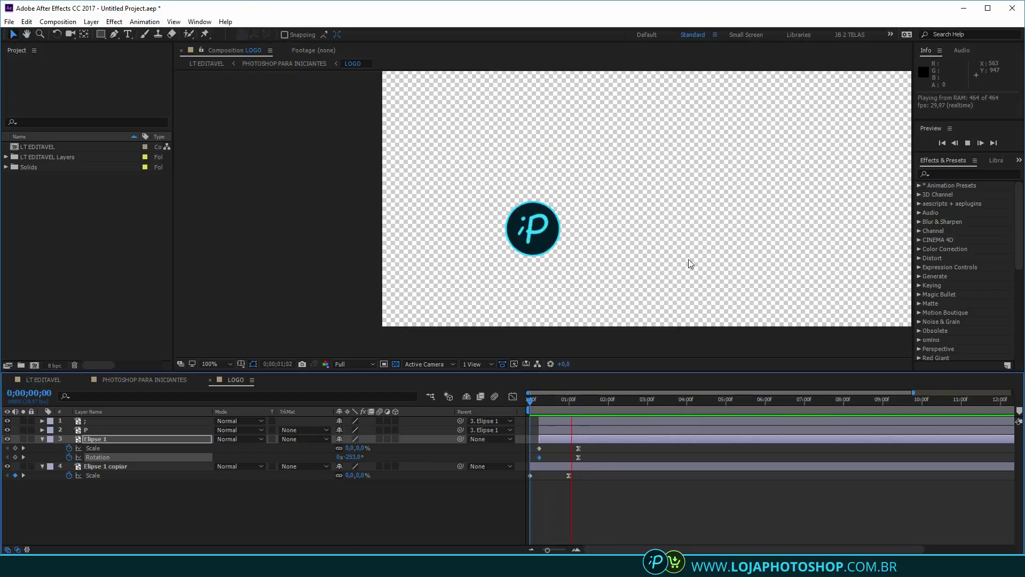
{"action": "key", "text": "space"}
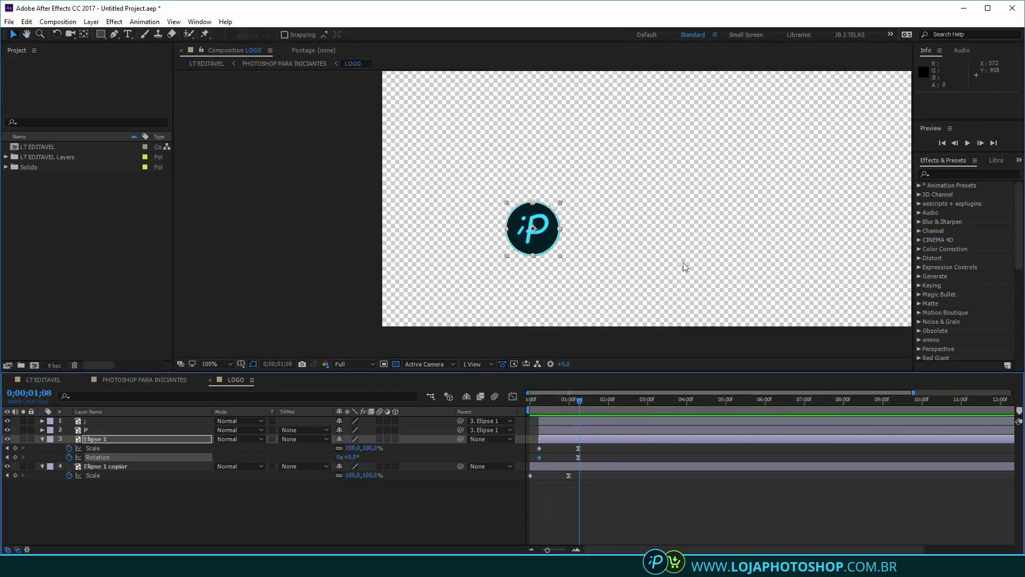
In the LT EDITAVEL composition, shift the PHOTOSHOP PARA INICIANTES layer so that it starts at 0;00;00;24
{"action": "left_click", "coordinate": [57, 377]}
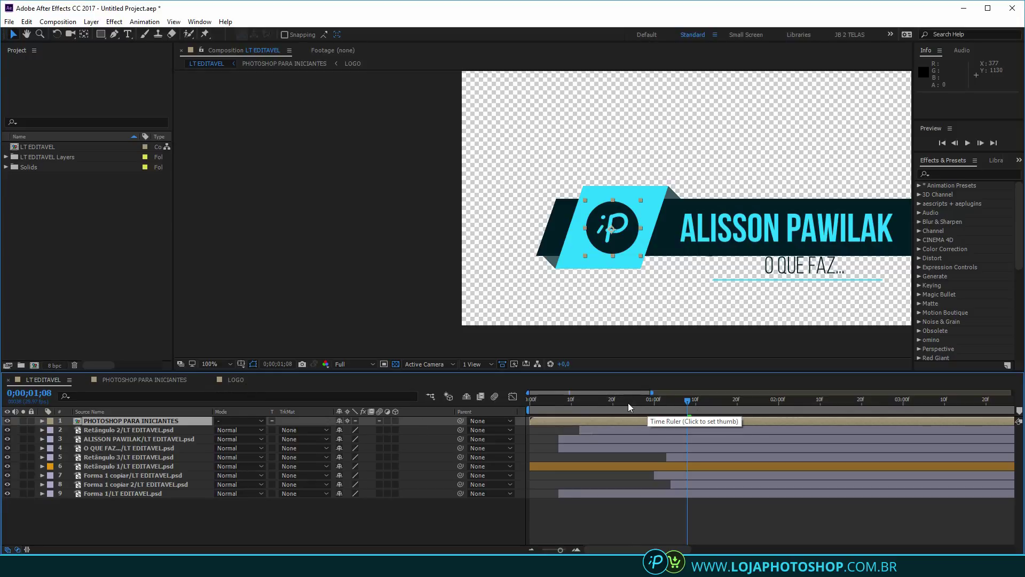
{"action": "left_click_drag", "start_coordinate": [628, 402], "coordinate": [701, 428]}
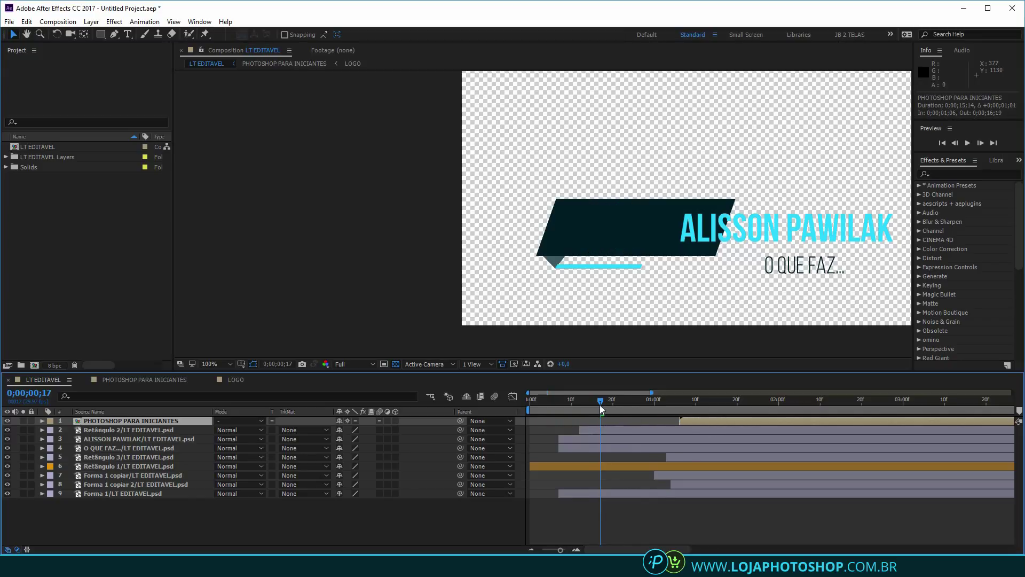
{"action": "left_click_drag", "start_coordinate": [600, 405], "coordinate": [625, 409]}
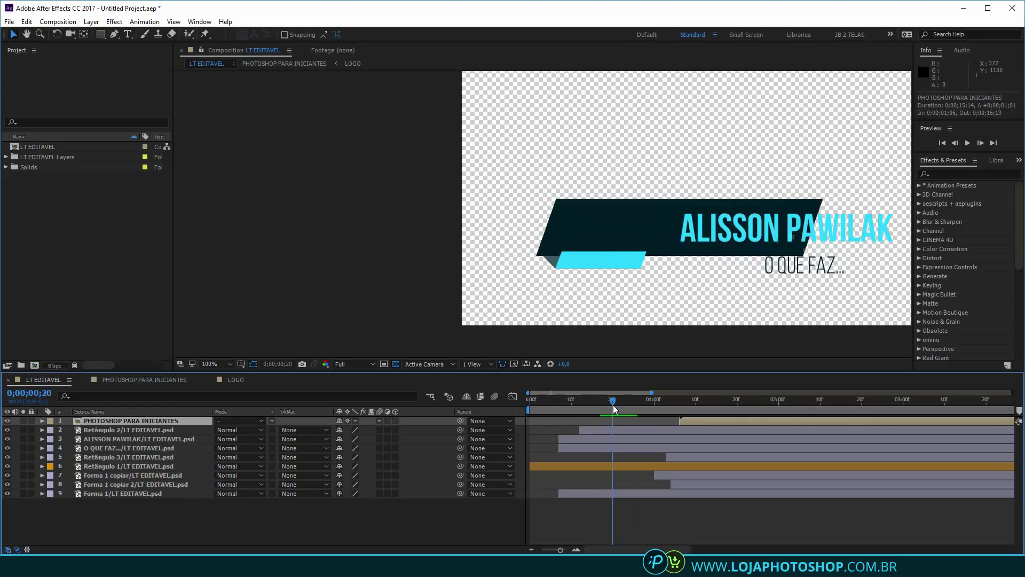
{"action": "left_click", "coordinate": [605, 243]}
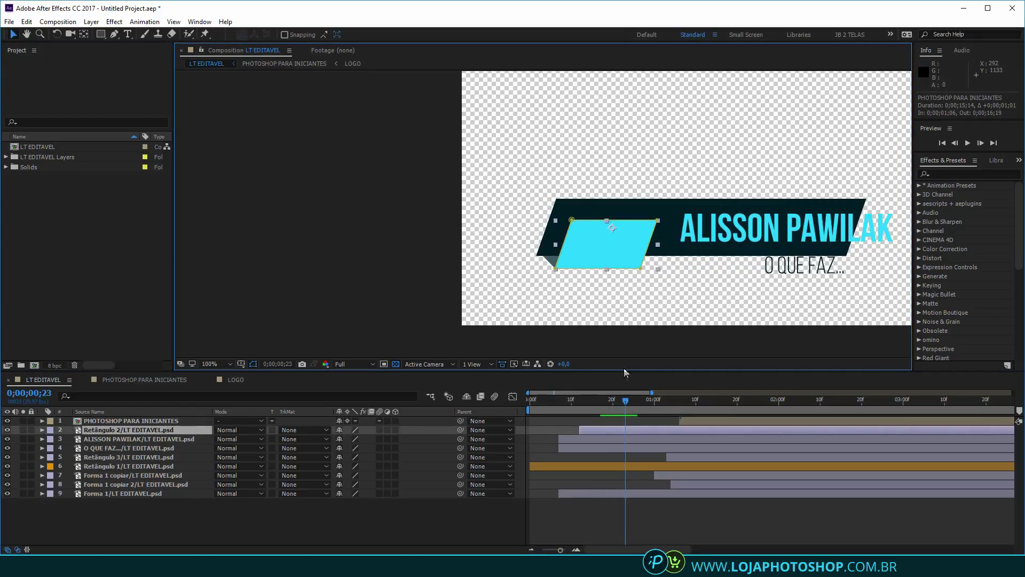
{"action": "left_click_drag", "start_coordinate": [627, 393], "coordinate": [632, 400]}
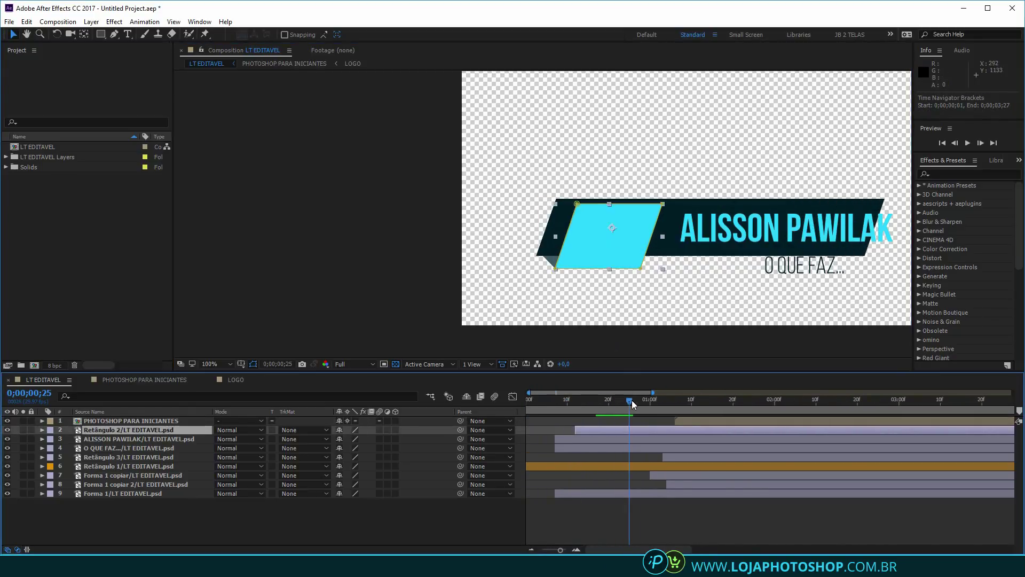
{"action": "left_click_drag", "start_coordinate": [690, 421], "coordinate": [641, 421]}
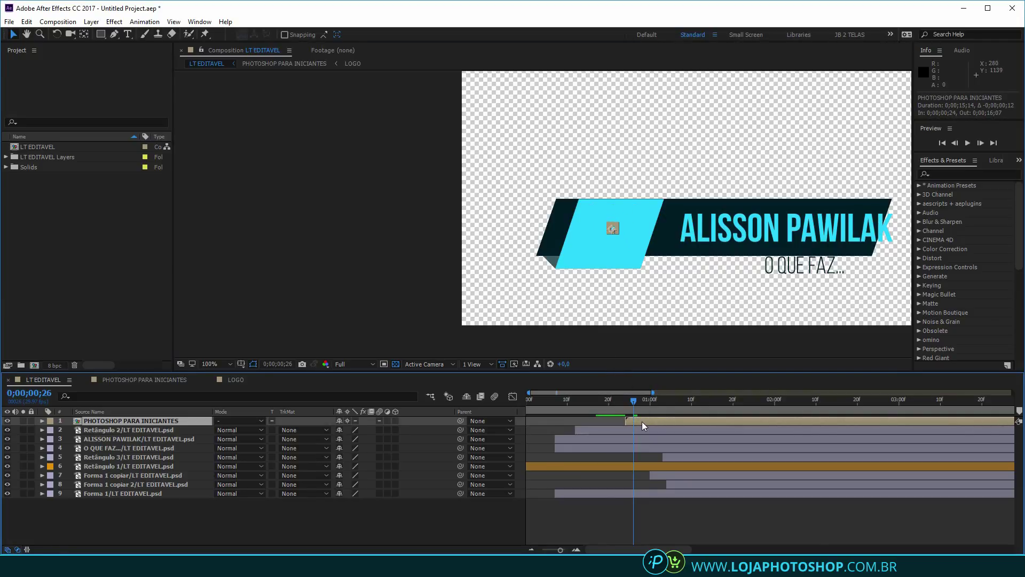
Apply a Drop Shadow effect to the PHOTOSHOP PARA INICIANTES layer, with the growing logo circle in view at 0;00;00;28
{"action": "key", "text": "period"}
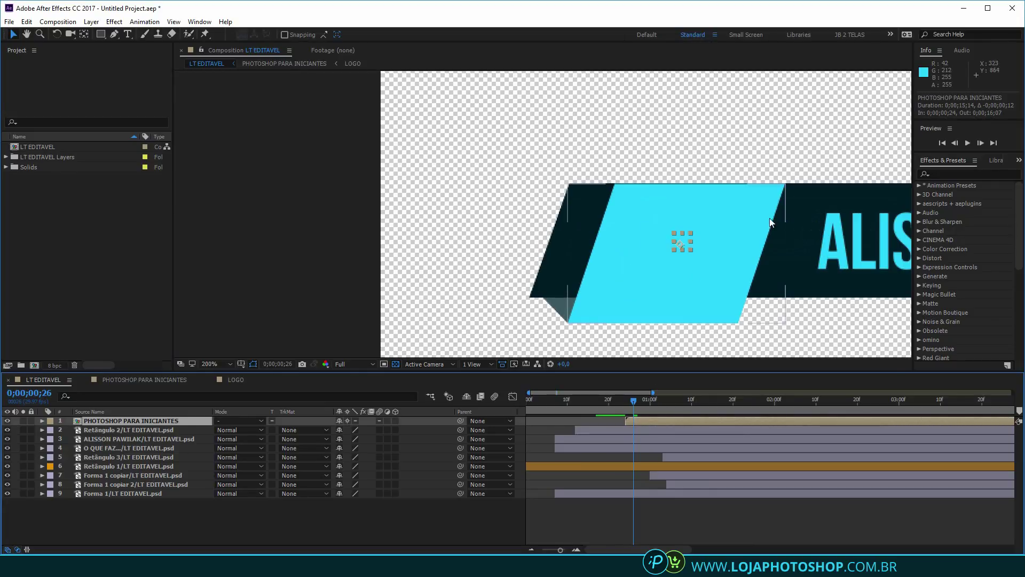
{"action": "key", "text": "period"}
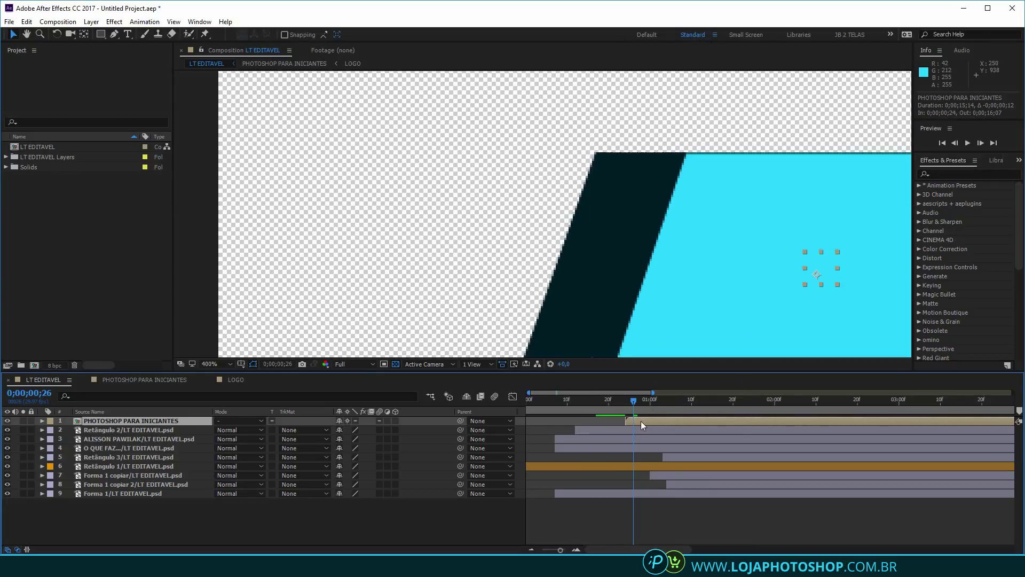
{"action": "key", "text": "comma"}
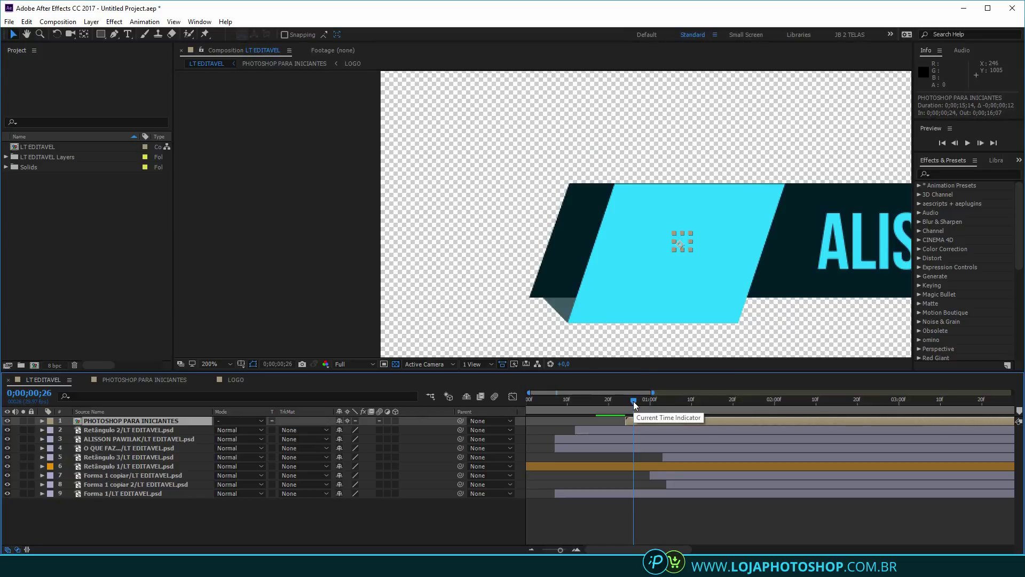
{"action": "left_click_drag", "start_coordinate": [635, 405], "coordinate": [642, 407]}
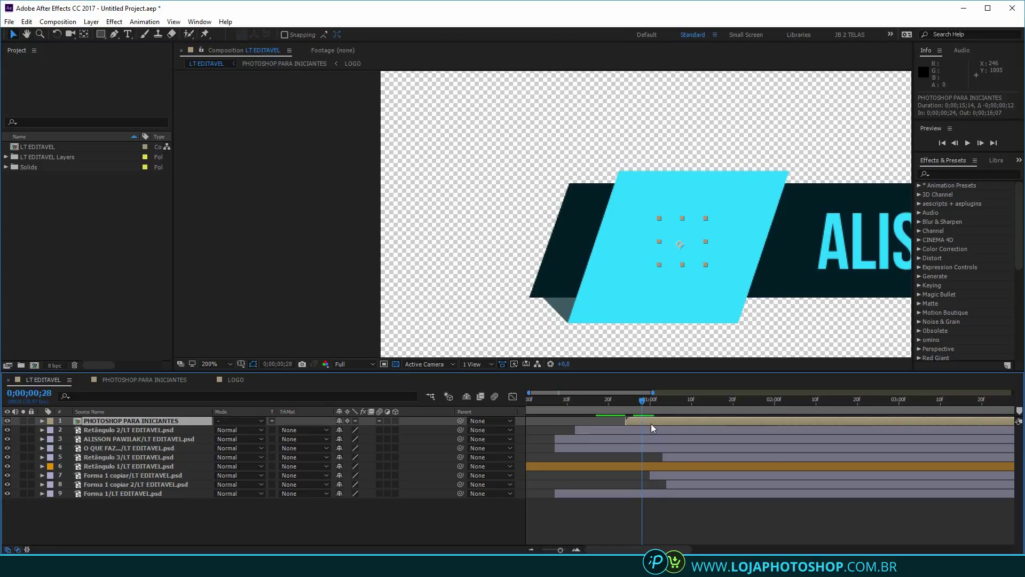
{"action": "left_click", "coordinate": [114, 21]}
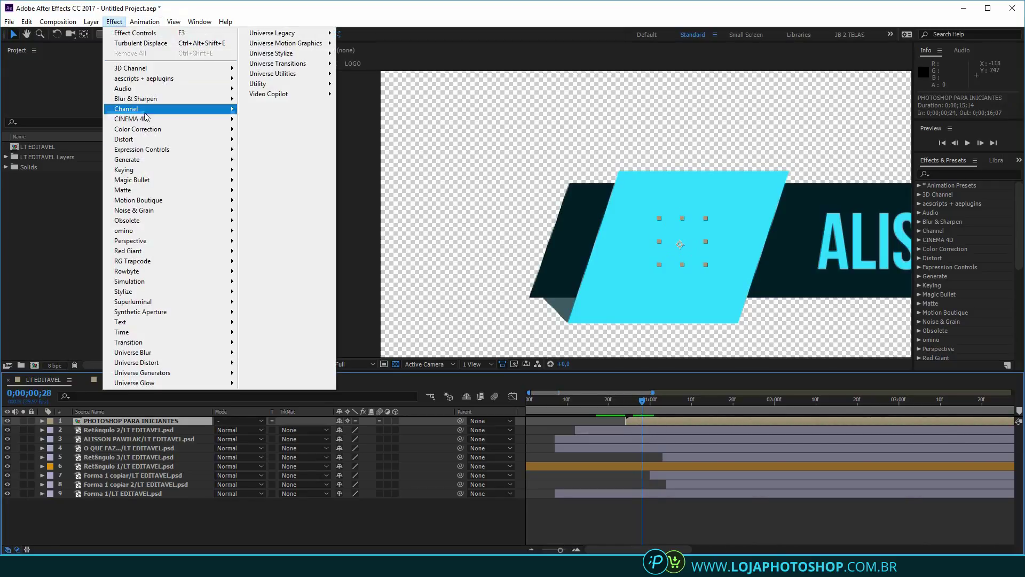
{"action": "mouse_move", "coordinate": [172, 240]}
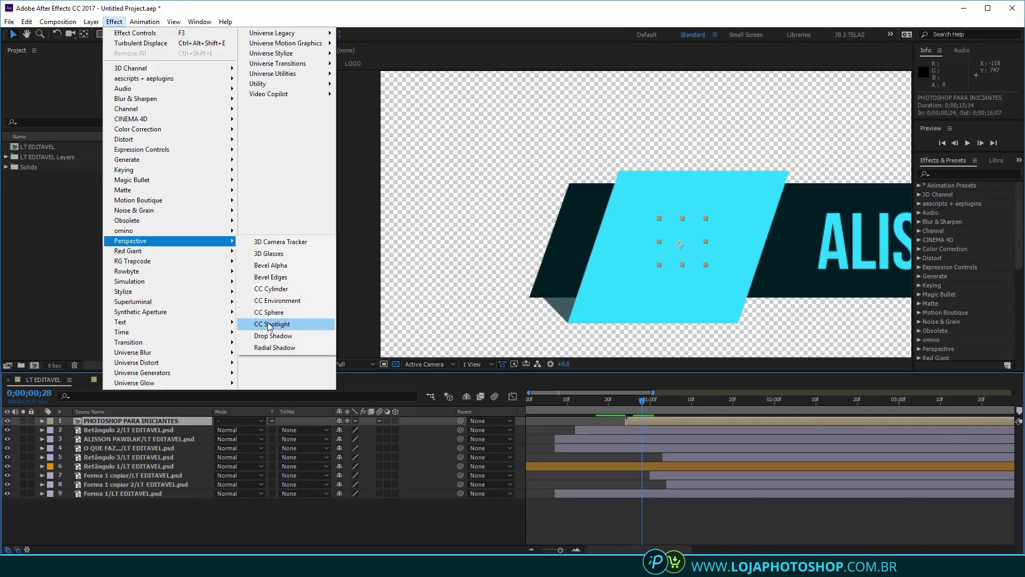
{"action": "left_click", "coordinate": [279, 336]}
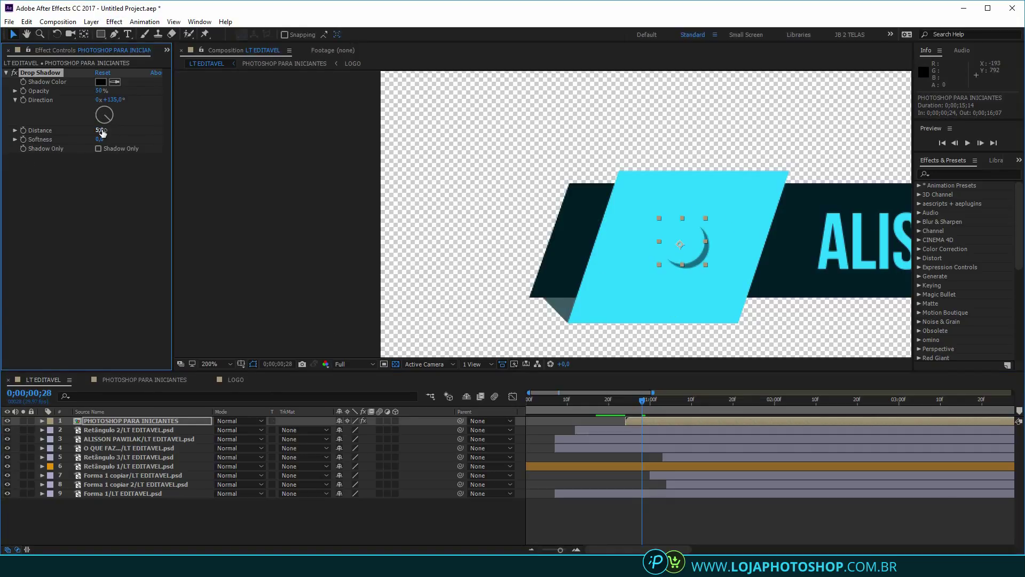
Set the Drop Shadow's Direction to 238°, Distance to 0 and Softness to 34, raise its Opacity, and preview the lower third
{"action": "left_click_drag", "start_coordinate": [102, 133], "coordinate": [81, 133]}
{"action": "scroll", "coordinate": [64, 53], "scroll_direction": "up", "scroll_amount": 1}
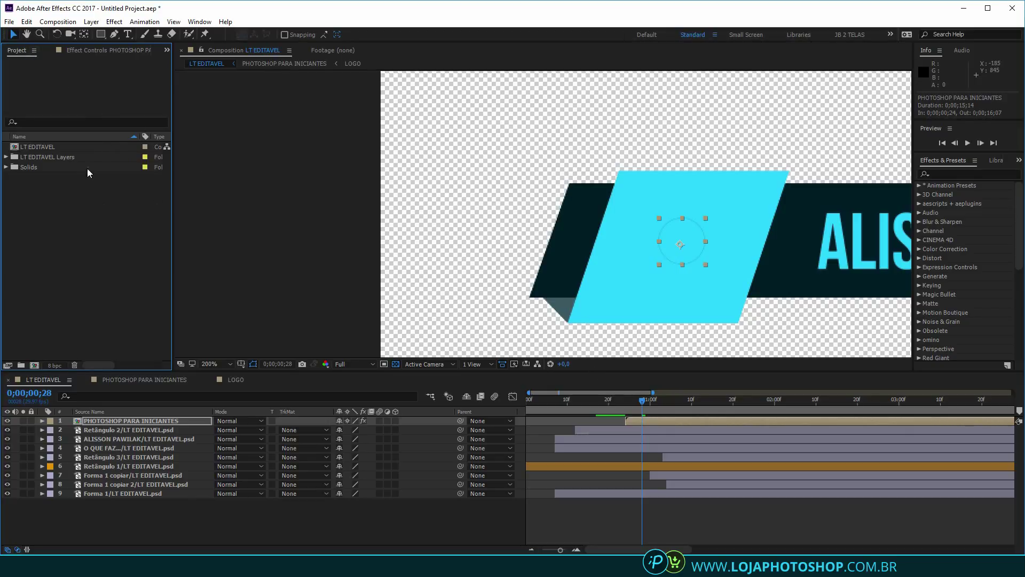
{"action": "left_click", "coordinate": [82, 48]}
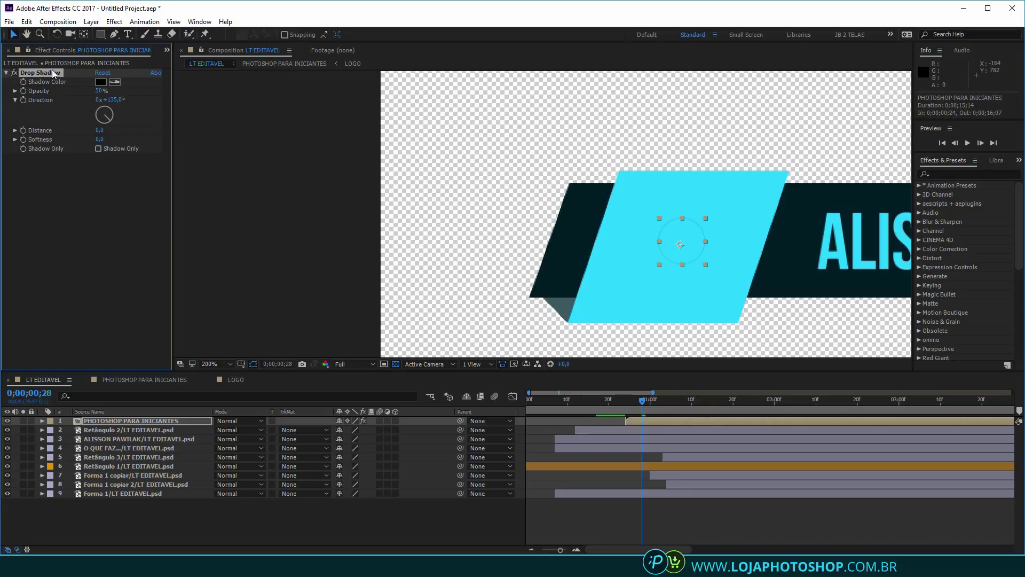
{"action": "mouse_move", "coordinate": [104, 133]}
{"action": "left_mouse_down"}
{"action": "mouse_move", "coordinate": [92, 131]}
{"action": "mouse_move", "coordinate": [101, 131]}
{"action": "left_mouse_up"}
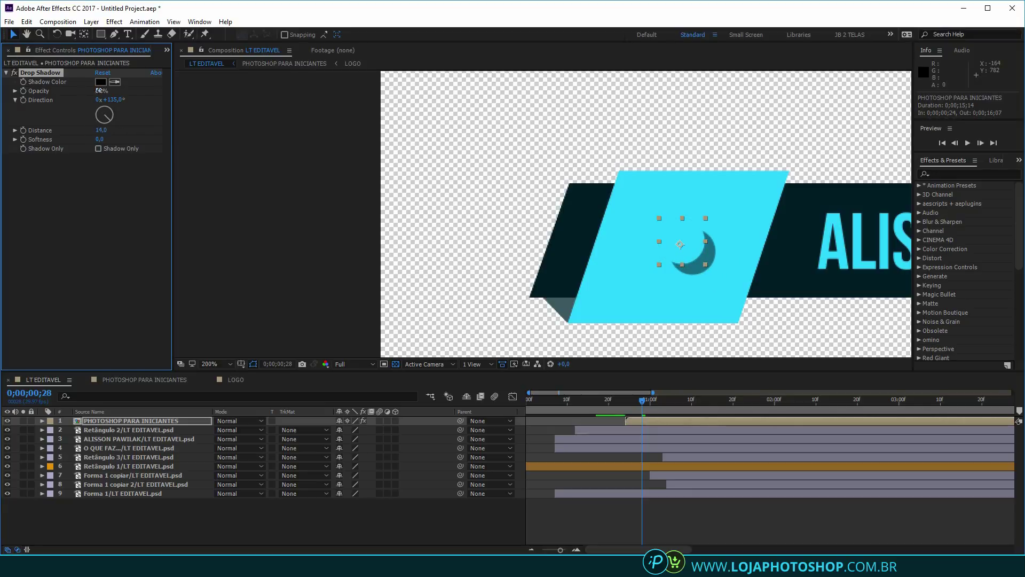
{"action": "left_click_drag", "start_coordinate": [100, 92], "coordinate": [143, 104]}
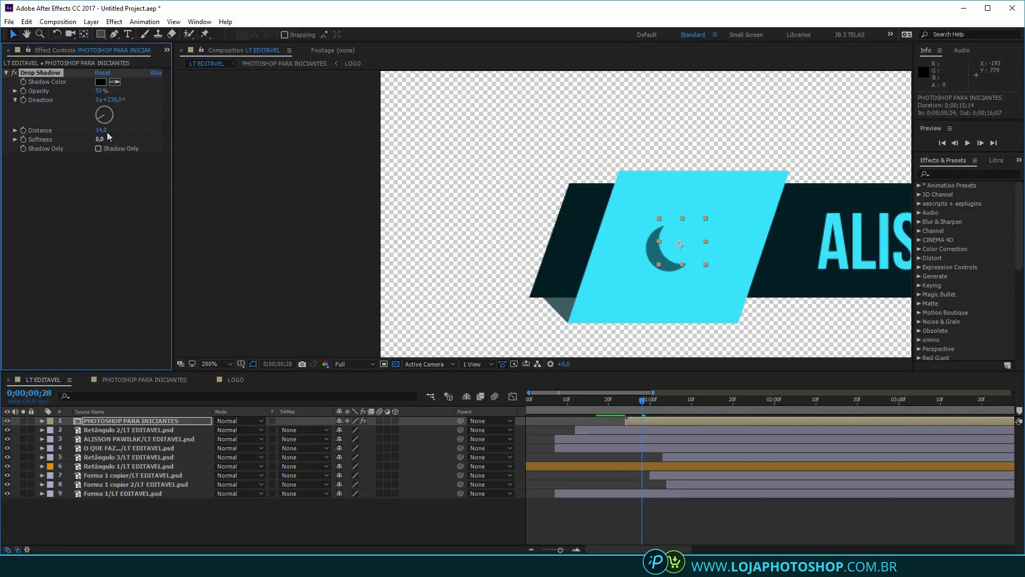
{"action": "left_click_drag", "start_coordinate": [103, 132], "coordinate": [122, 141]}
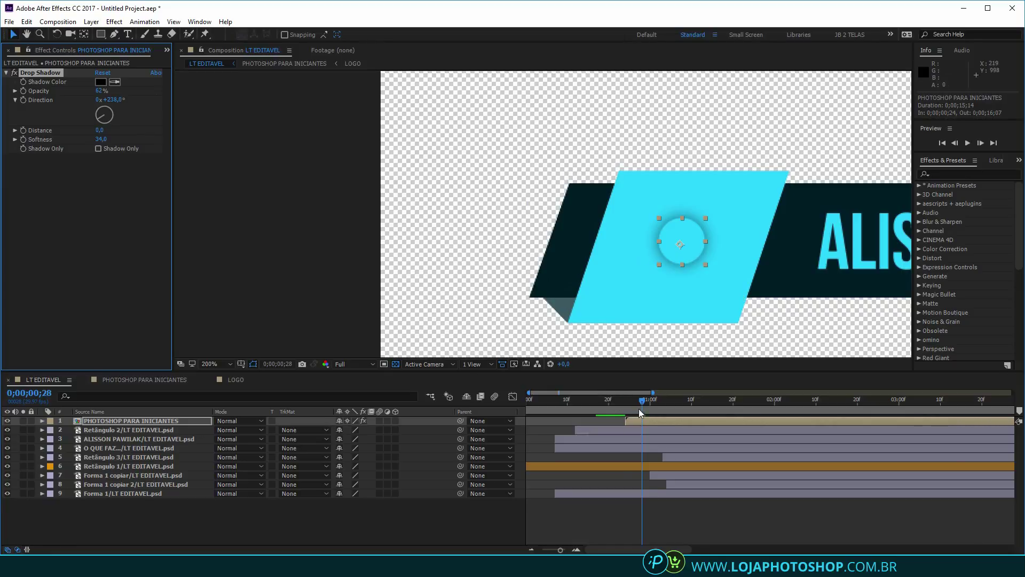
{"action": "left_click_drag", "start_coordinate": [638, 409], "coordinate": [600, 406]}
{"action": "scroll", "coordinate": [617, 223], "scroll_direction": "down", "scroll_amount": 1}
{"action": "key", "text": "space"}
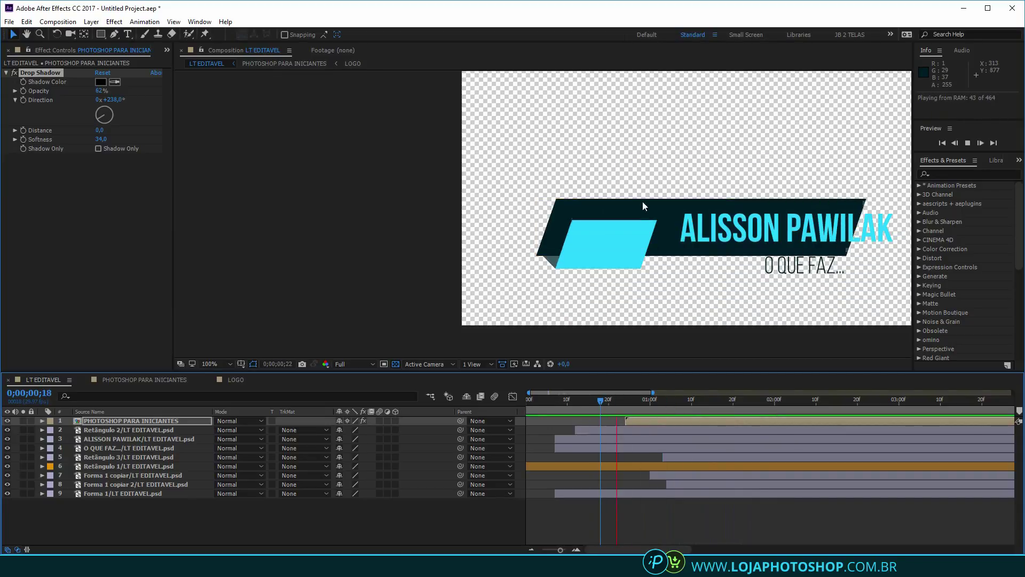
{"action": "left_click_drag", "start_coordinate": [737, 409], "coordinate": [678, 411]}
{"action": "key", "text": "space"}
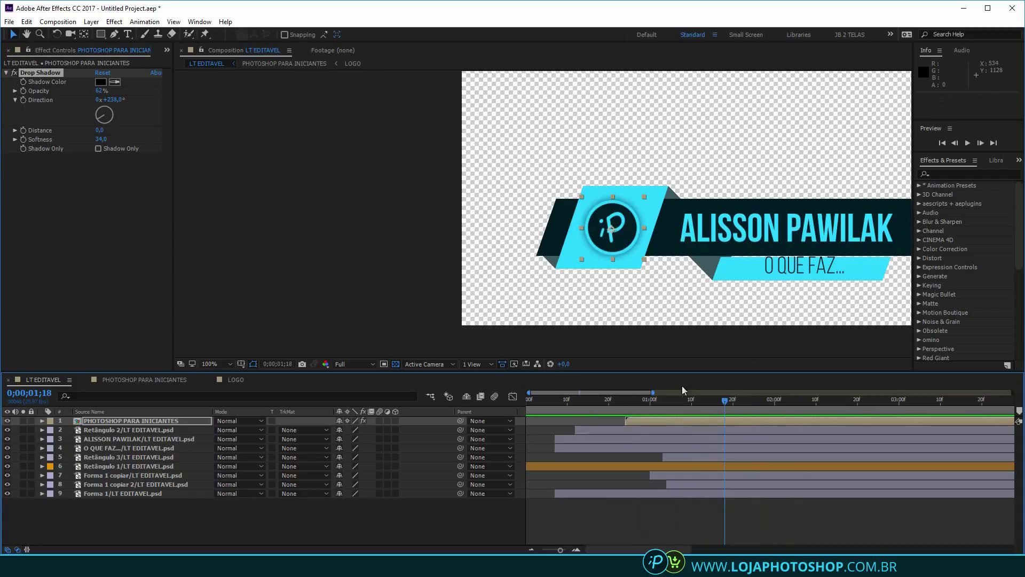
Lower the Drop Shadow's Opacity to 49% and preview the logo's entrance over the cyan ribbon
{"action": "left_click_drag", "start_coordinate": [103, 90], "coordinate": [82, 90]}
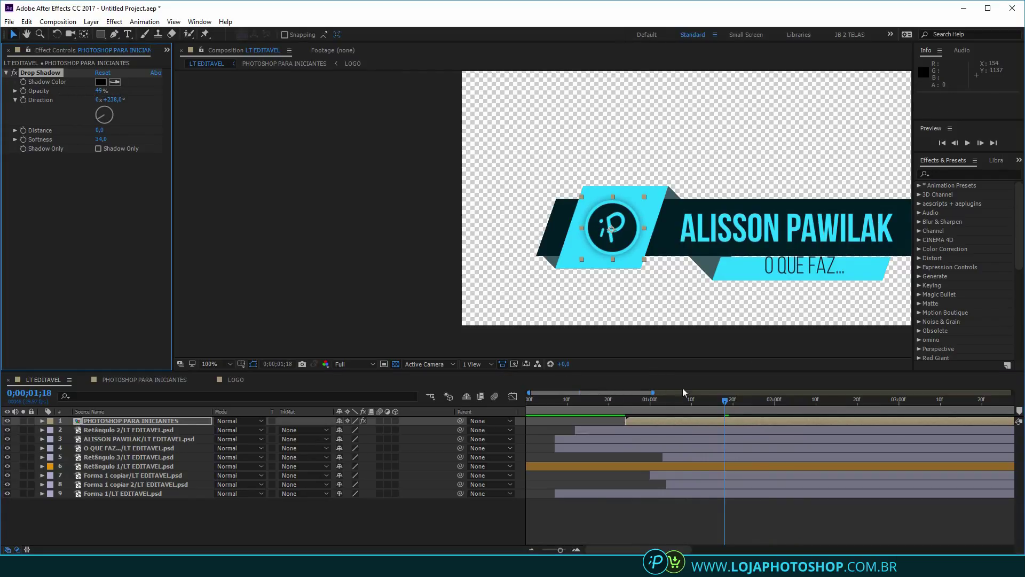
{"action": "left_click_drag", "start_coordinate": [637, 400], "coordinate": [602, 392]}
{"action": "key", "text": "space"}
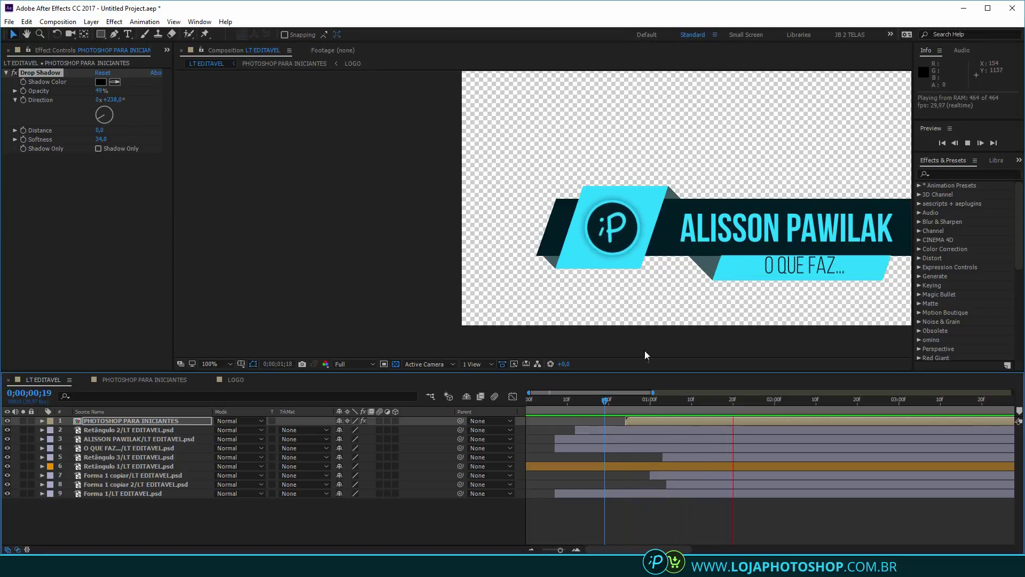
{"action": "key", "text": "space"}
{"action": "key", "text": "space"}
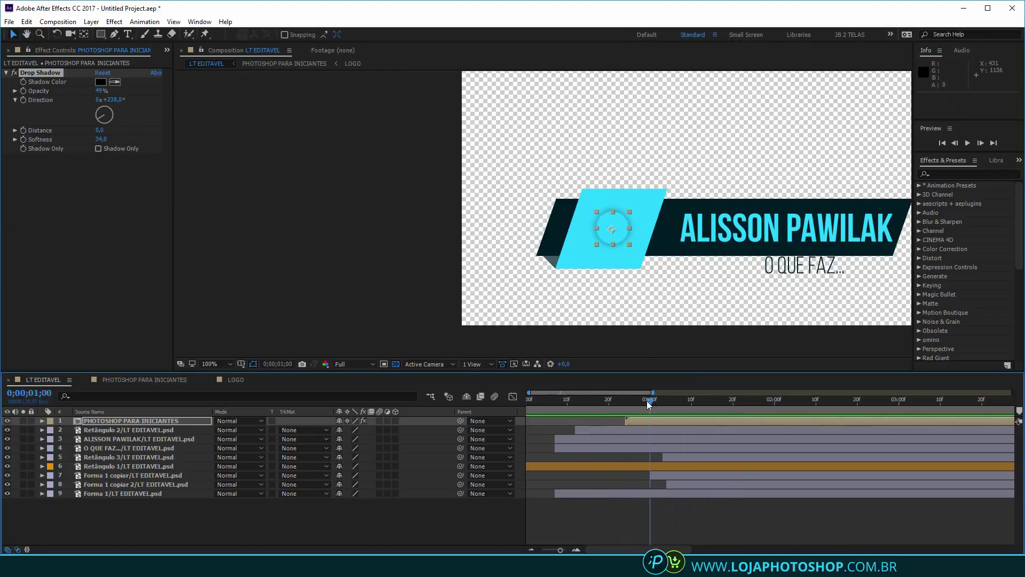
{"action": "key", "text": "space"}
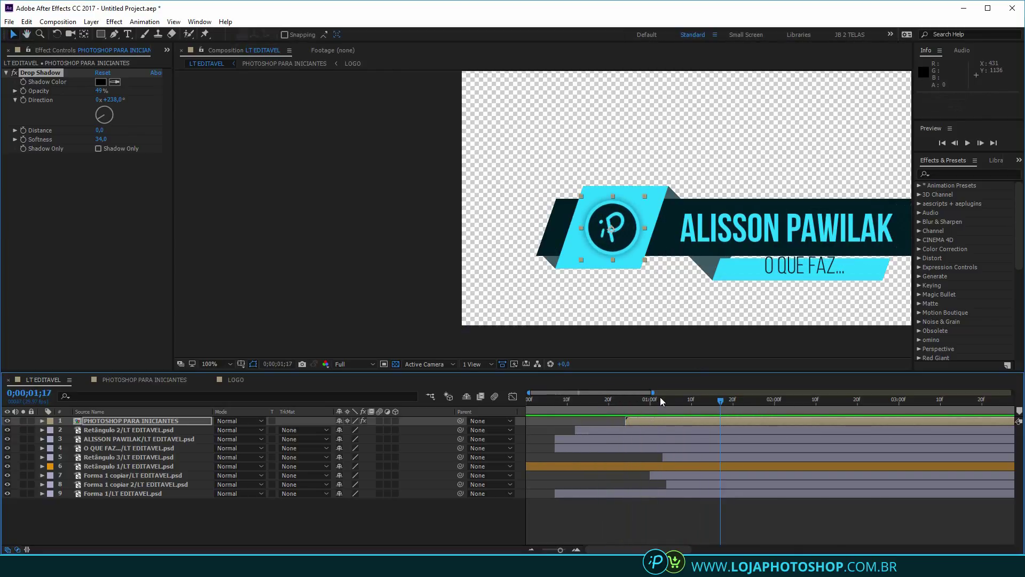
Turn off the Drop Shadow effect and open the LOGO composition nested inside PHOTOSHOP PARA INICIANTES
{"action": "left_click", "coordinate": [14, 72]}
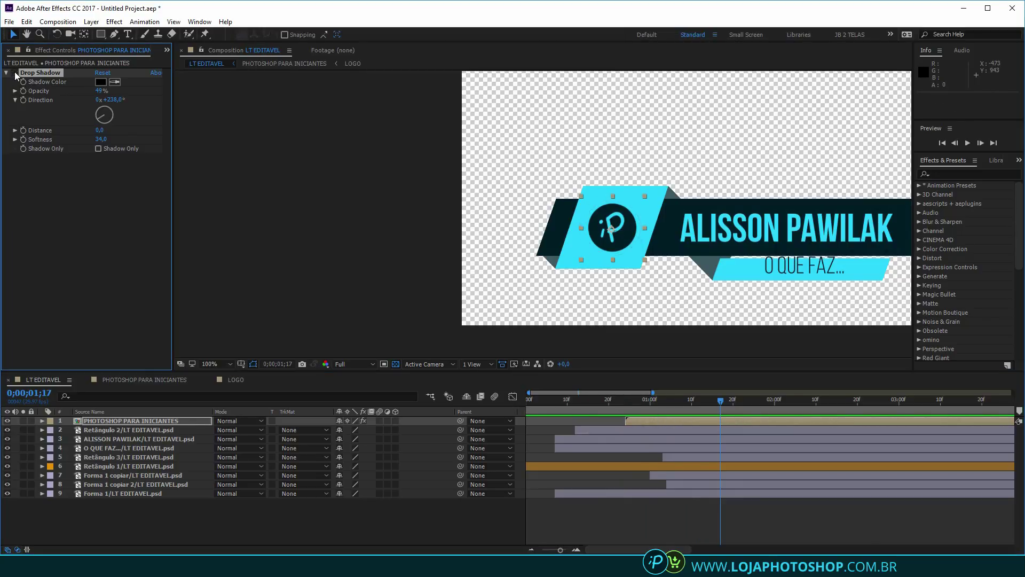
{"action": "double_click", "coordinate": [636, 421]}
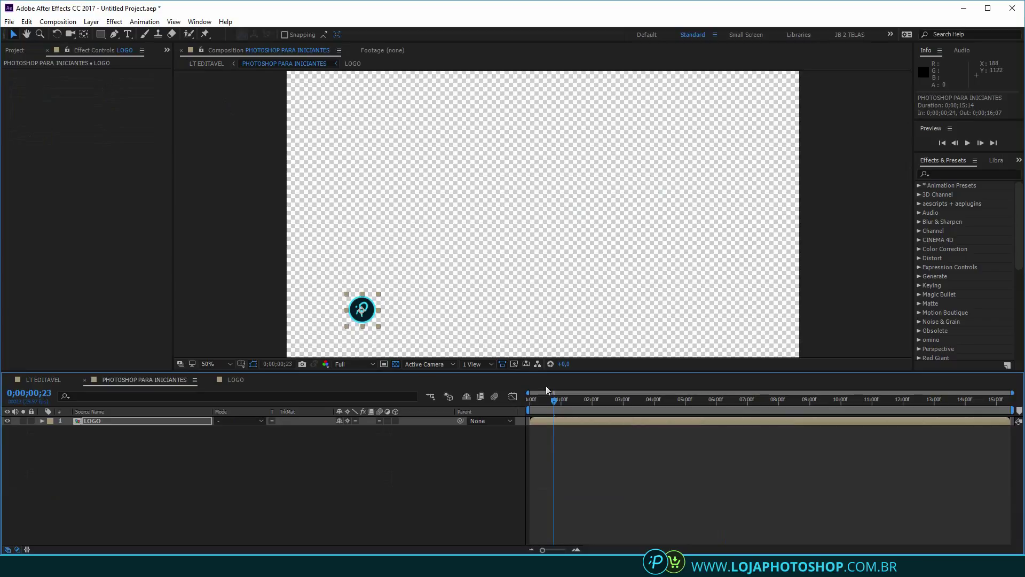
{"action": "left_click_drag", "start_coordinate": [294, 299], "coordinate": [563, 209]}
{"action": "left_click", "coordinate": [161, 419]}
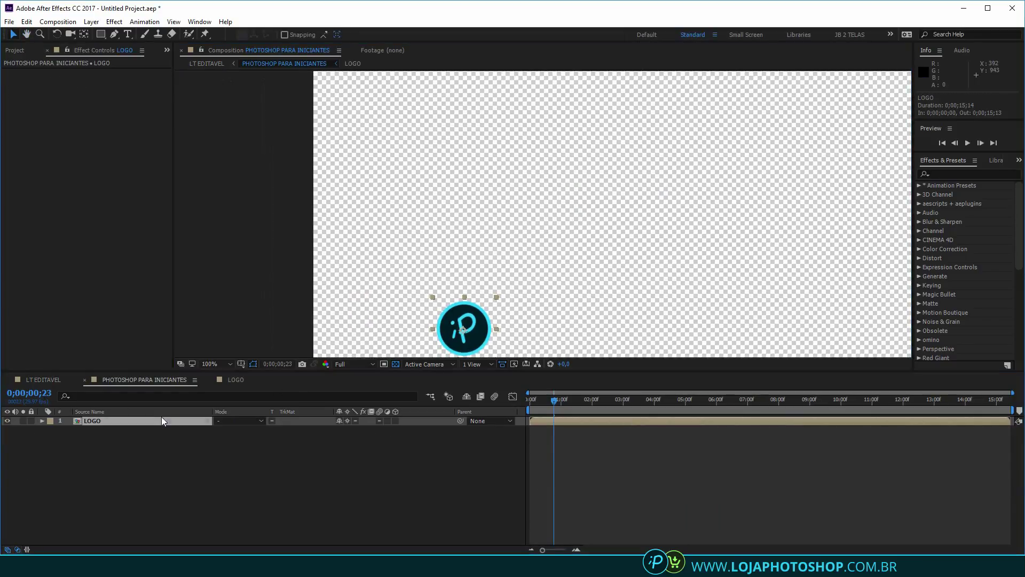
{"action": "double_click", "coordinate": [161, 422]}
{"action": "scroll", "coordinate": [395, 261], "scroll_direction": "up", "scroll_amount": 2}
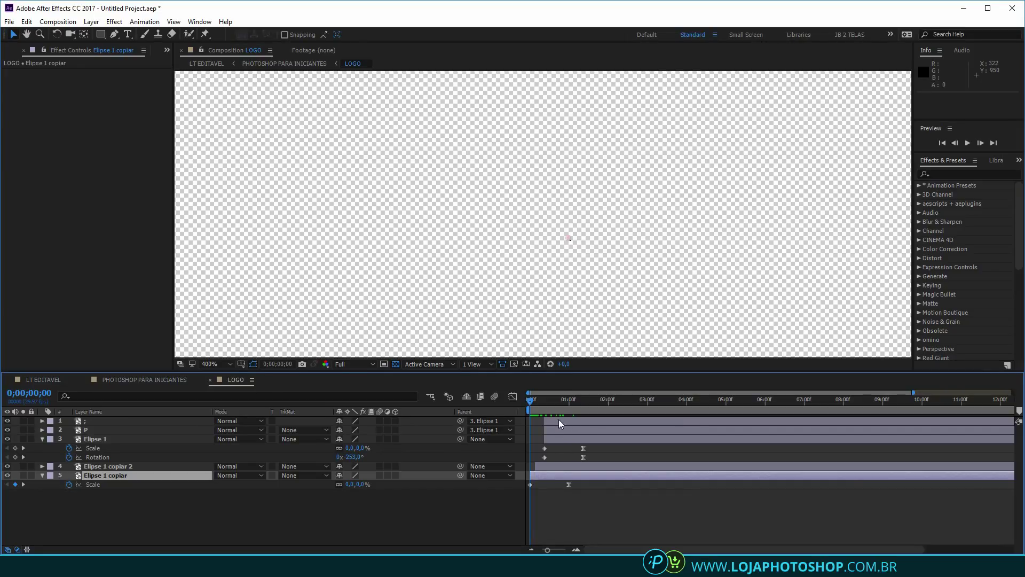
{"action": "mouse_move", "coordinate": [534, 409]}
{"action": "left_mouse_down"}
{"action": "mouse_move", "coordinate": [559, 405]}
{"action": "mouse_move", "coordinate": [529, 407]}
{"action": "left_mouse_up"}
{"action": "key", "text": "ctrl+a"}
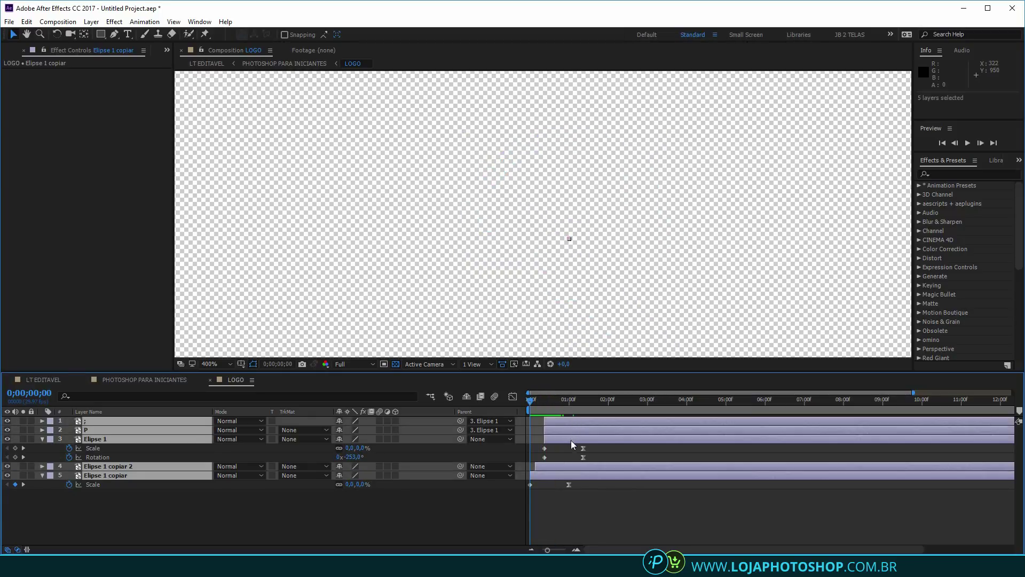
{"action": "key", "text": "ctrl+d"}
{"action": "key", "text": "ctrl+z"}
{"action": "left_click", "coordinate": [553, 485]}
{"action": "left_click", "coordinate": [543, 476]}
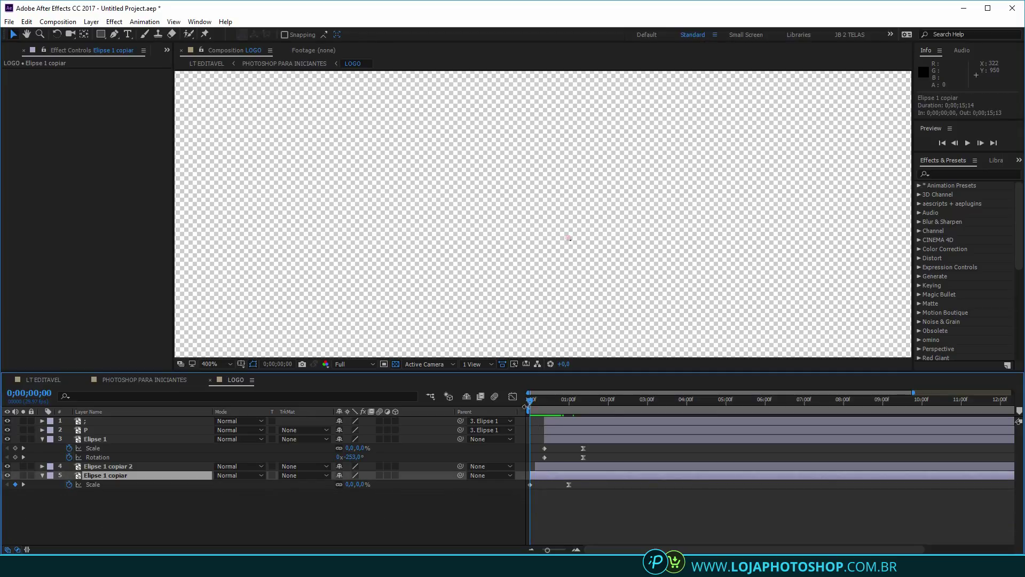
Duplicate the Elipse 1 copiar layer in LOGO and delay the duplicate and all layers above it by three frames
{"action": "mouse_move", "coordinate": [528, 408]}
{"action": "left_mouse_down"}
{"action": "mouse_move", "coordinate": [543, 398]}
{"action": "mouse_move", "coordinate": [532, 401]}
{"action": "left_mouse_up"}
{"action": "key", "text": "ctrl+d"}
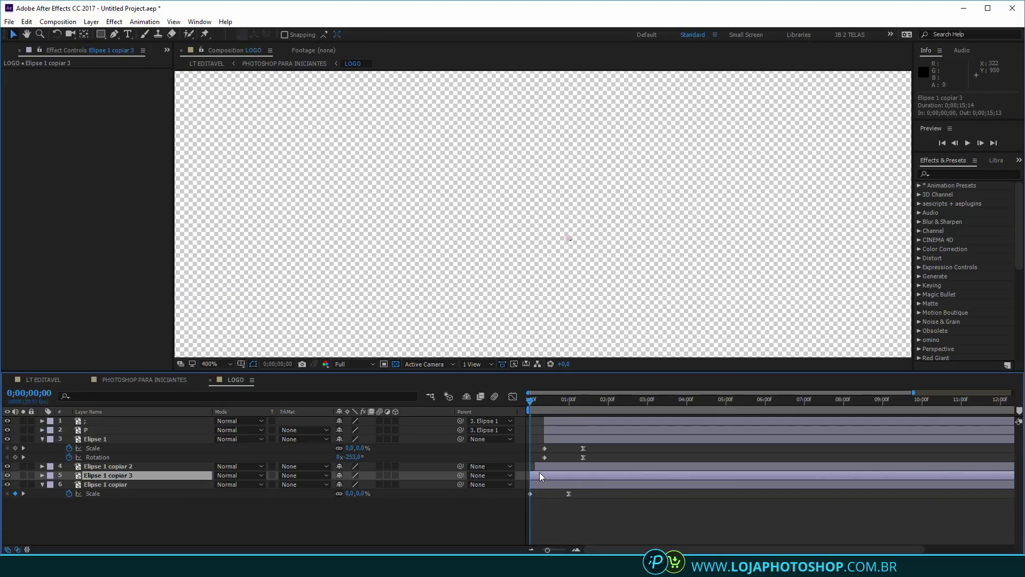
{"action": "left_click", "coordinate": [559, 421], "text": "shift"}
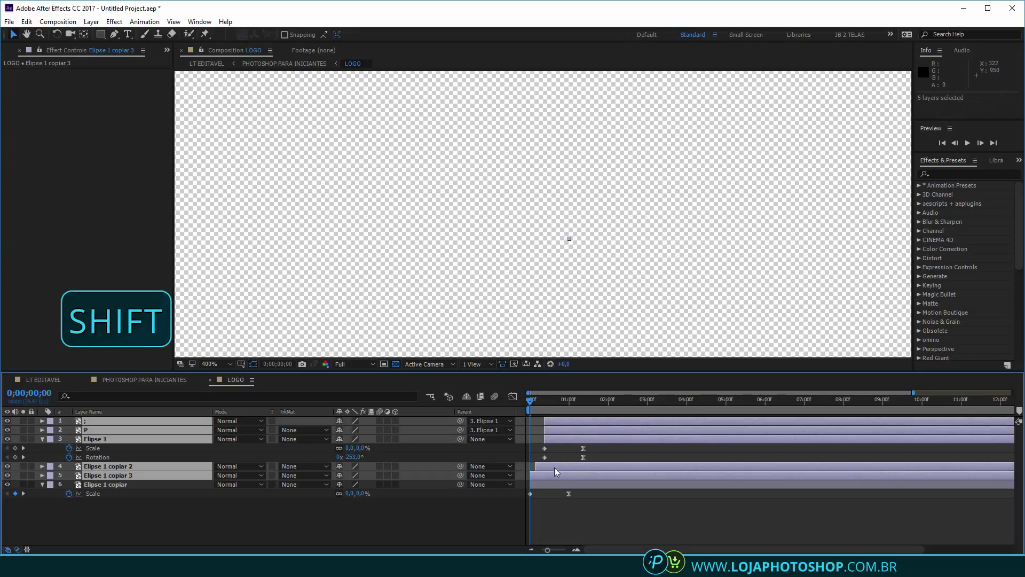
{"action": "left_click_drag", "start_coordinate": [550, 472], "coordinate": [553, 473]}
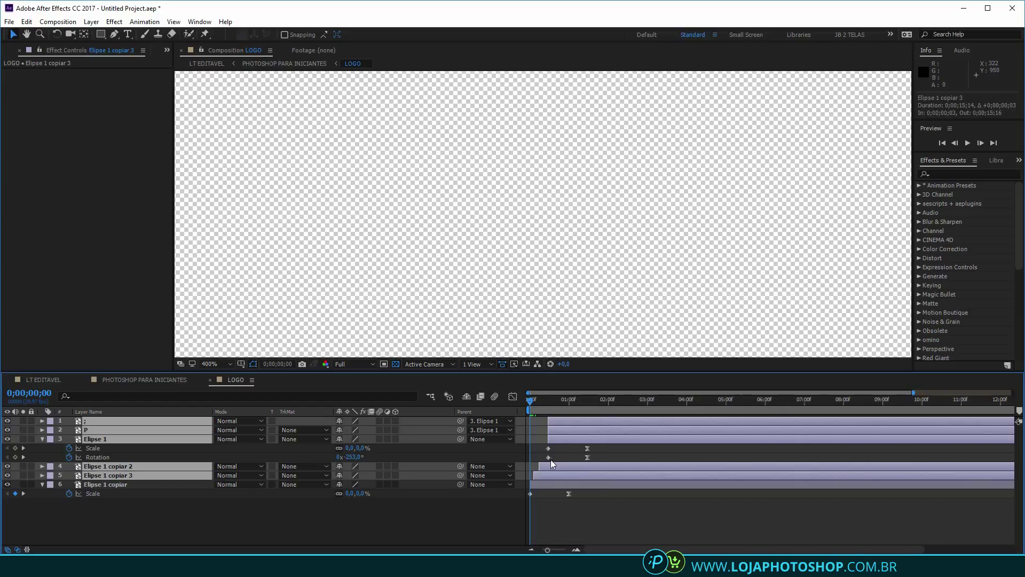
{"action": "key", "text": "equal"}
{"action": "key", "text": "equal"}
{"action": "left_click_drag", "start_coordinate": [530, 404], "coordinate": [544, 405]}
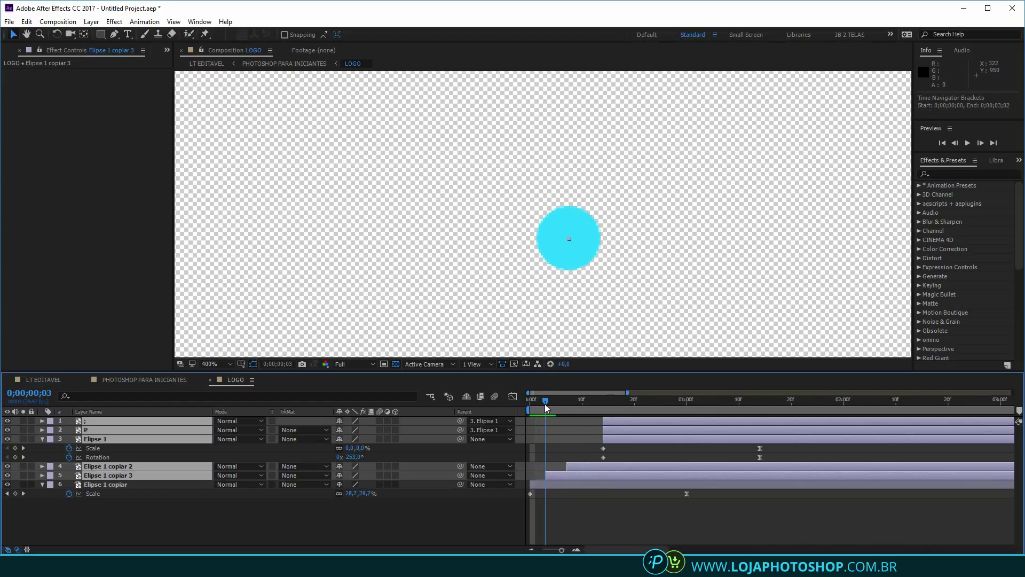
Apply a Fill effect to the original Elipse 1 copiar layer and set its color to white (FFFFFF)
{"action": "left_click", "coordinate": [553, 485]}
{"action": "left_click", "coordinate": [124, 23]}
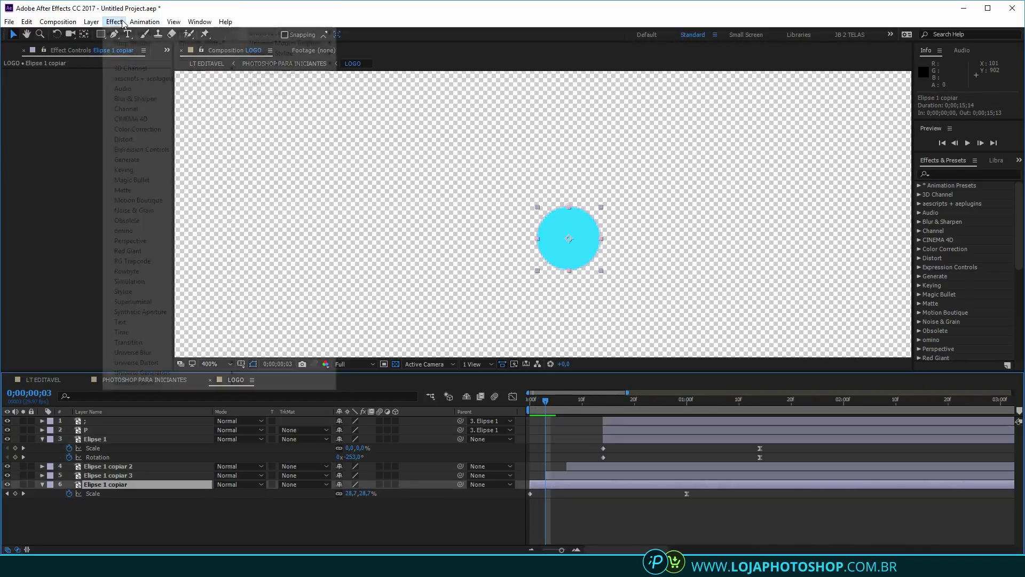
{"action": "mouse_move", "coordinate": [157, 161]}
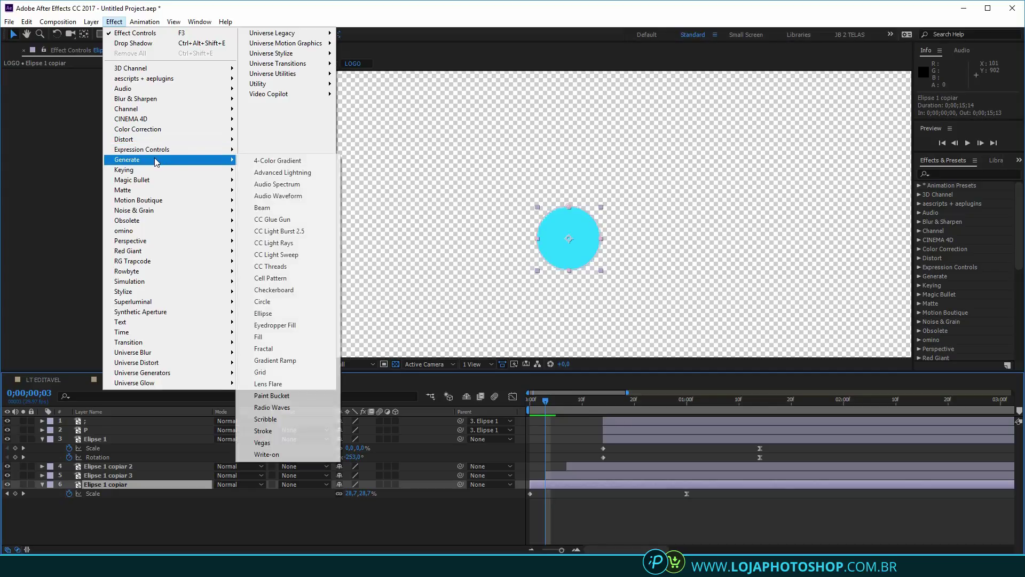
{"action": "left_click", "coordinate": [283, 337]}
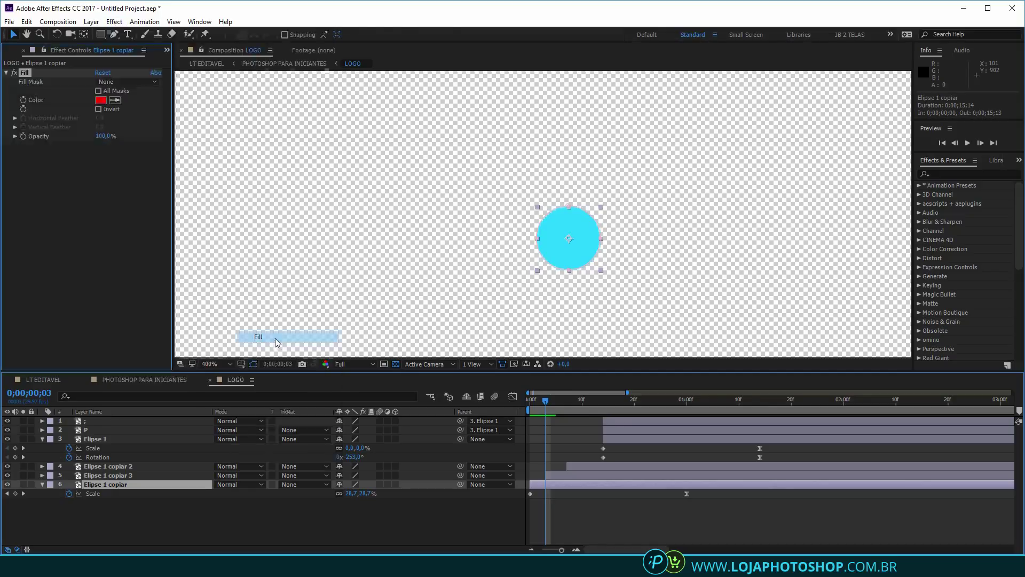
{"action": "left_click", "coordinate": [101, 102]}
{"action": "left_click_drag", "start_coordinate": [601, 133], "coordinate": [531, 91]}
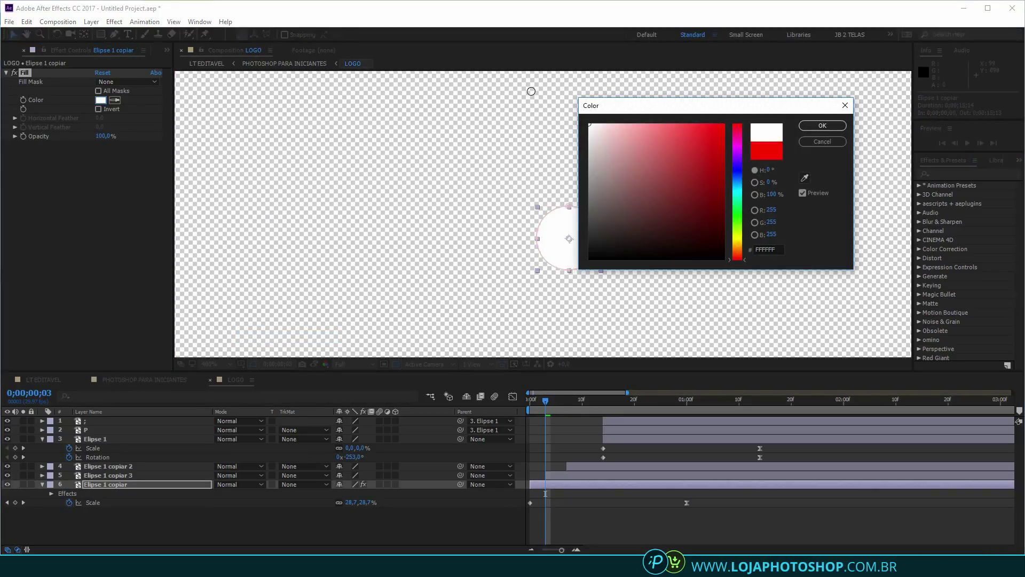
{"action": "left_click", "coordinate": [823, 126]}
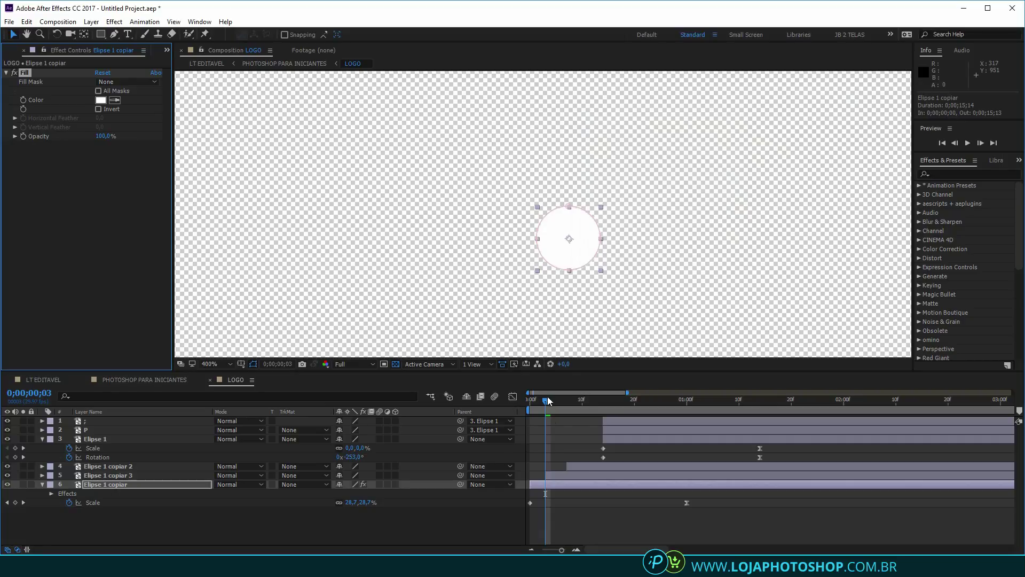
Scrub the logo animation and preview the new white ring within the LT EDITAVEL composition
{"action": "left_click_drag", "start_coordinate": [546, 397], "coordinate": [801, 380]}
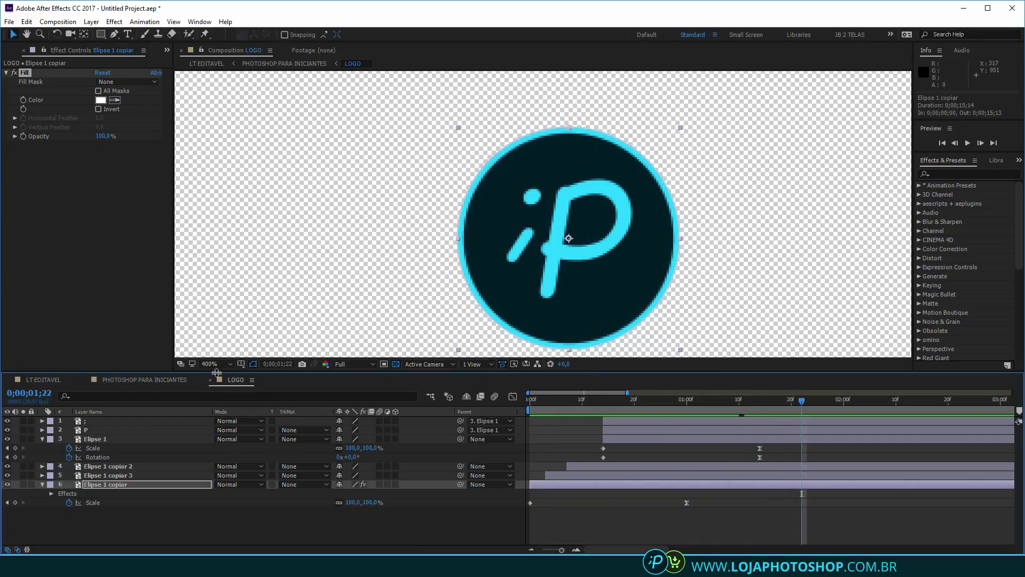
{"action": "left_click", "coordinate": [50, 379]}
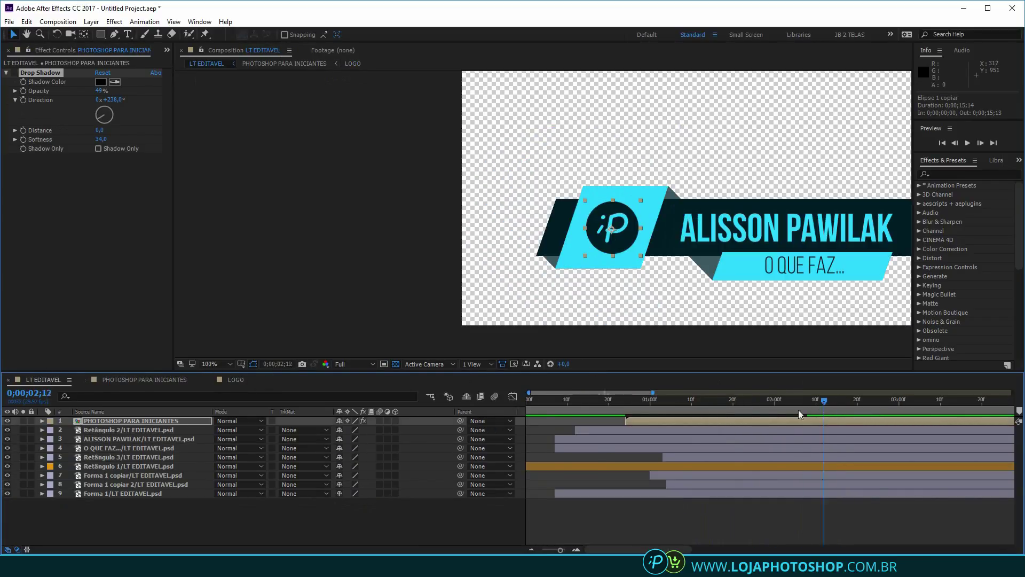
{"action": "key", "text": "space"}
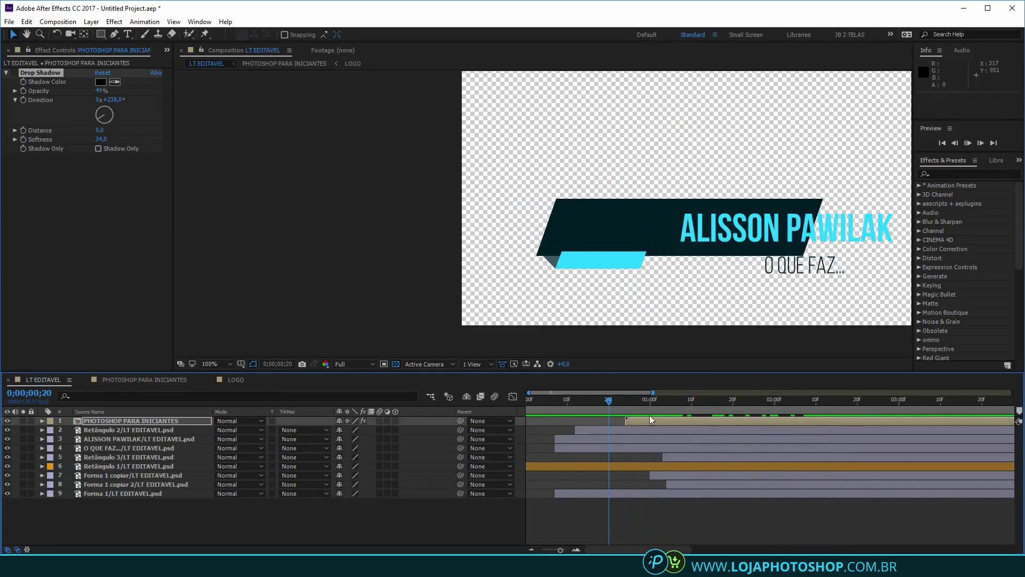
{"action": "key", "text": "space"}
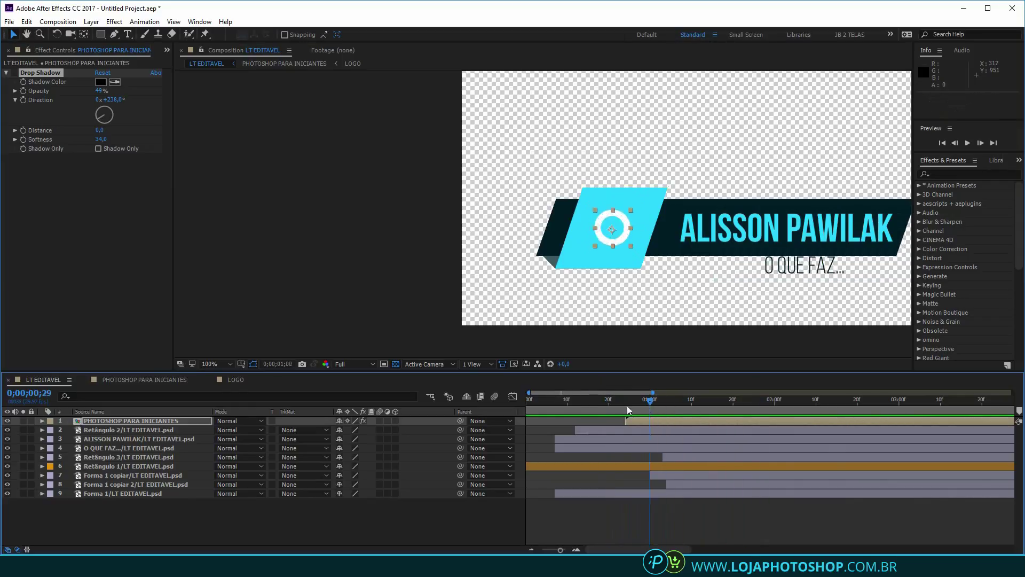
{"action": "key", "text": "space"}
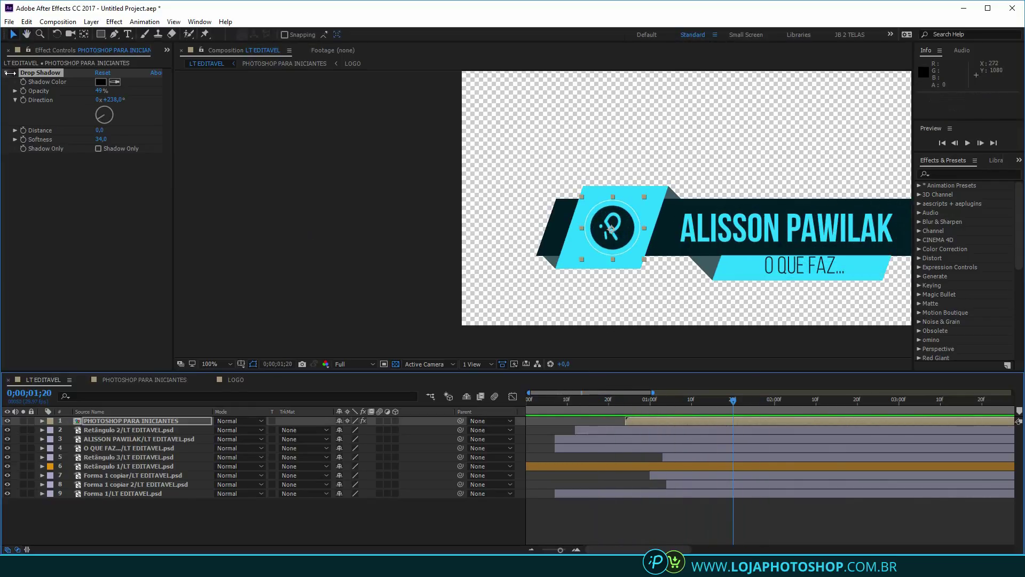
Compare the logo's entrance with the Drop Shadow turned on, and turn the effect off again
{"action": "left_click", "coordinate": [15, 73]}
{"action": "left_click", "coordinate": [680, 409]}
{"action": "key", "text": "space"}
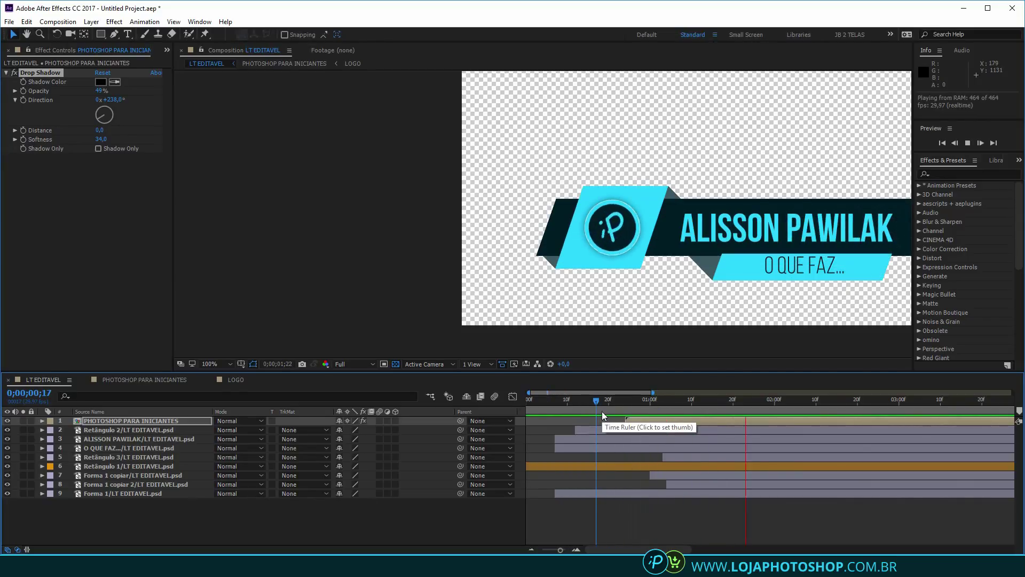
{"action": "left_click", "coordinate": [14, 73]}
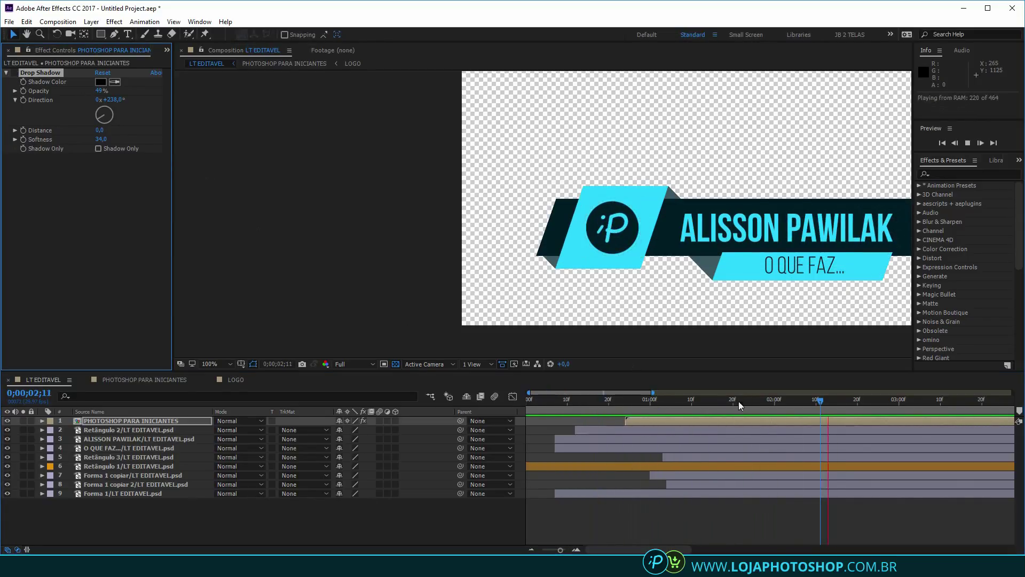
Preview the lower third without the shadow, starting around the logo's entrance at 0;00;00;29
{"action": "left_click_drag", "start_coordinate": [738, 401], "coordinate": [647, 408]}
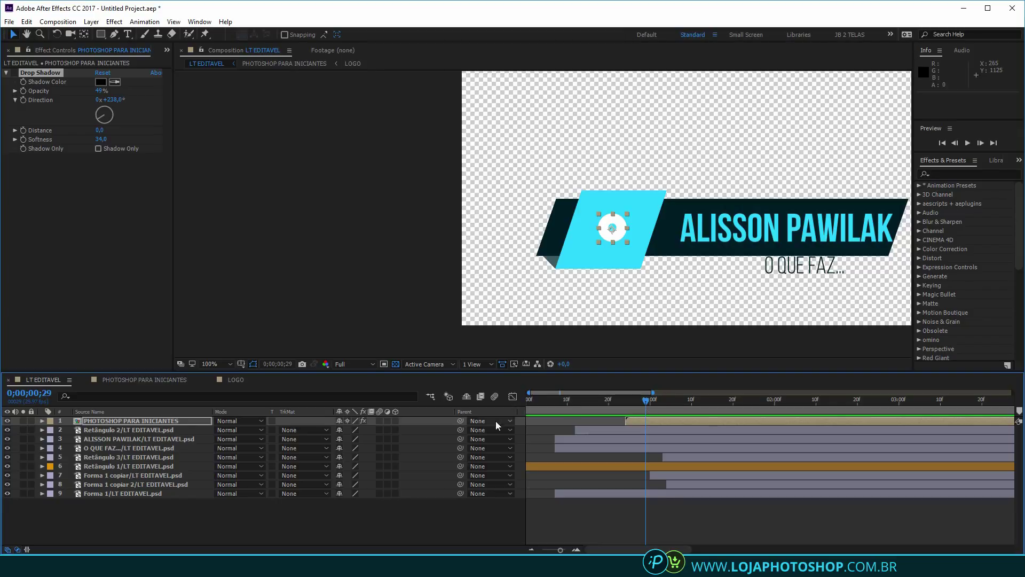
{"action": "left_click", "coordinate": [513, 397]}
{"action": "left_click", "coordinate": [513, 396]}
{"action": "mouse_move", "coordinate": [648, 408]}
{"action": "left_mouse_down"}
{"action": "mouse_move", "coordinate": [725, 413]}
{"action": "mouse_move", "coordinate": [620, 405]}
{"action": "mouse_move", "coordinate": [778, 419]}
{"action": "mouse_move", "coordinate": [650, 416]}
{"action": "left_mouse_up"}
{"action": "key", "text": "space"}
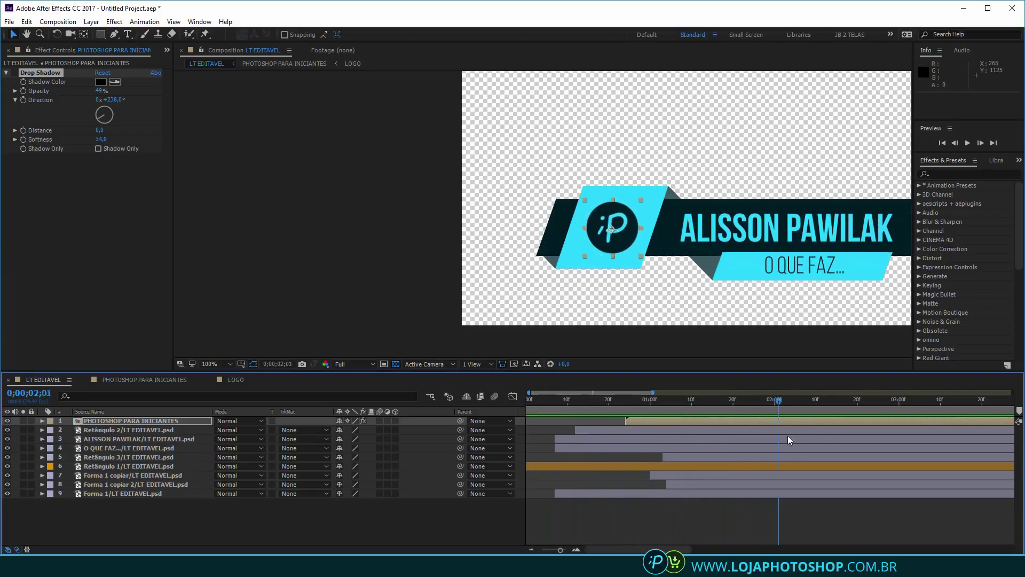
Select the large name text layer on the dark ribbon and hide the mask outlines in the composition view
{"action": "left_click", "coordinate": [753, 231]}
{"action": "key", "text": "space"}
{"action": "left_click_drag", "start_coordinate": [725, 335], "coordinate": [635, 351]}
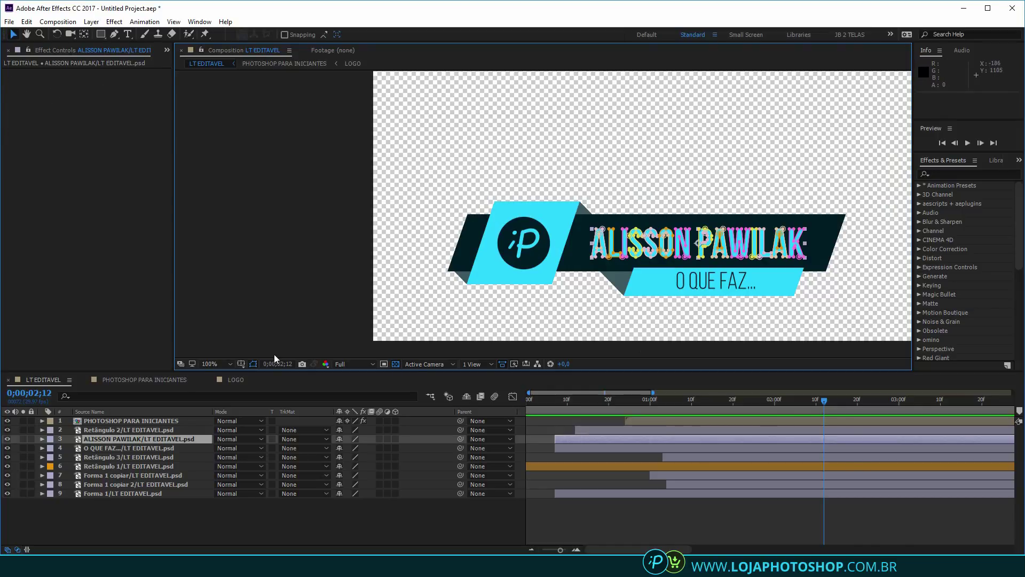
{"action": "left_click", "coordinate": [740, 279]}
{"action": "left_click", "coordinate": [824, 313]}
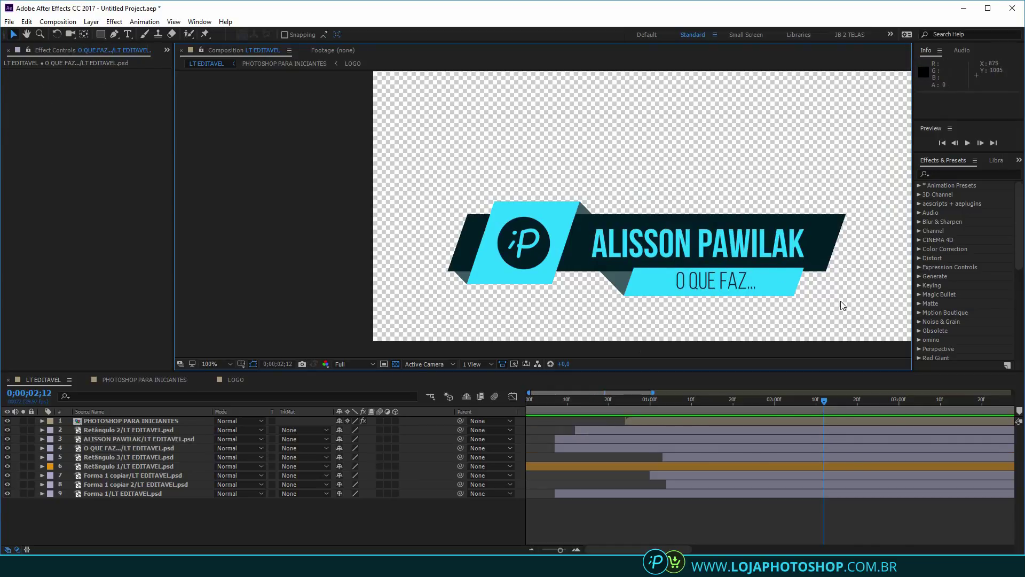
{"action": "scroll", "coordinate": [840, 302], "scroll_direction": "down", "scroll_amount": 1}
{"action": "scroll", "coordinate": [816, 302], "scroll_direction": "up", "scroll_amount": 1}
{"action": "left_click", "coordinate": [756, 254]}
{"action": "scroll", "coordinate": [769, 256], "scroll_direction": "up", "scroll_amount": 2}
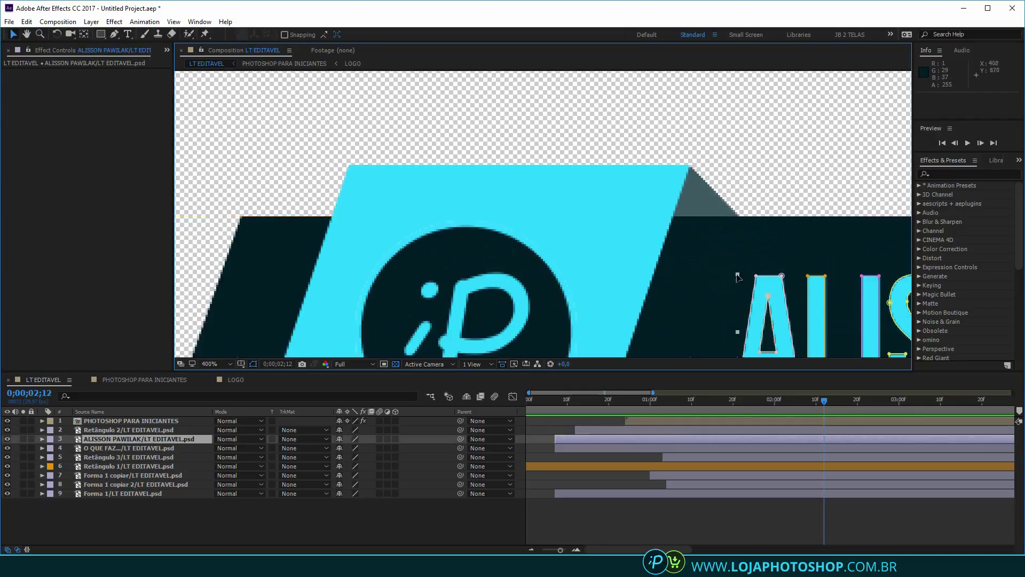
{"action": "scroll", "coordinate": [791, 259], "scroll_direction": "down", "scroll_amount": 1}
{"action": "left_click_drag", "start_coordinate": [797, 261], "coordinate": [537, 223]}
{"action": "left_click", "coordinate": [116, 440]}
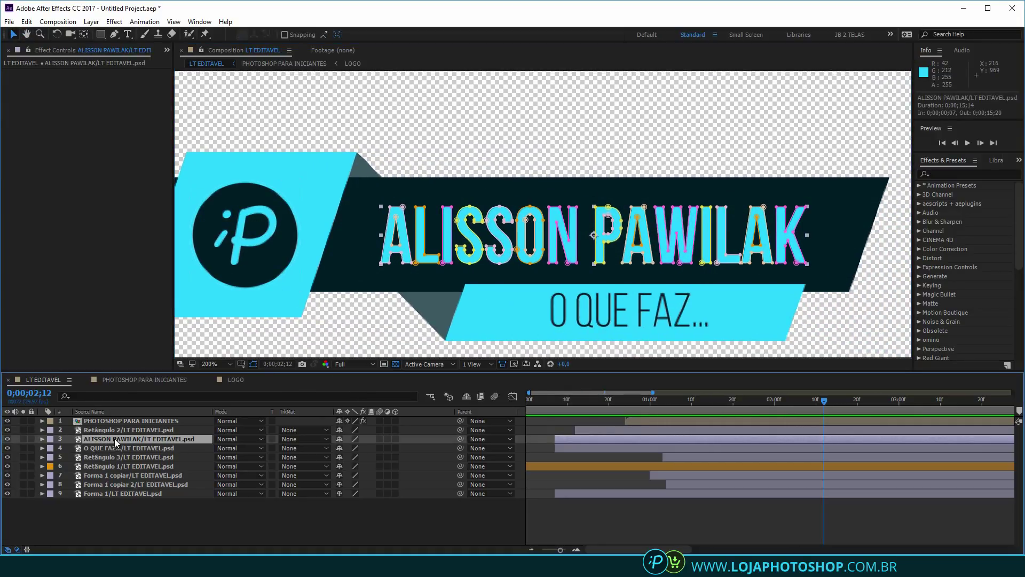
{"action": "left_click", "coordinate": [253, 364]}
{"action": "left_click", "coordinate": [253, 364]}
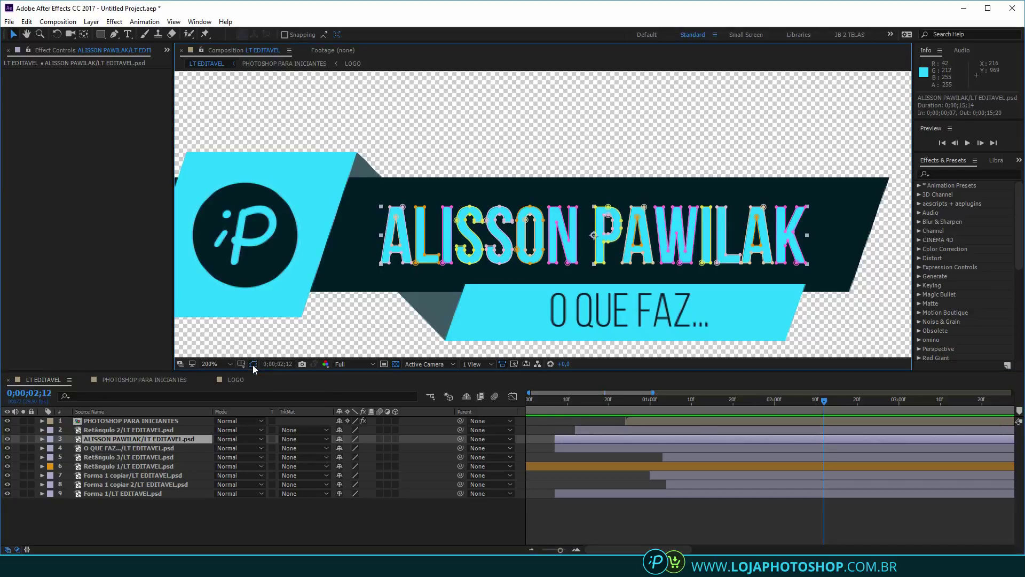
{"action": "left_click", "coordinate": [253, 364]}
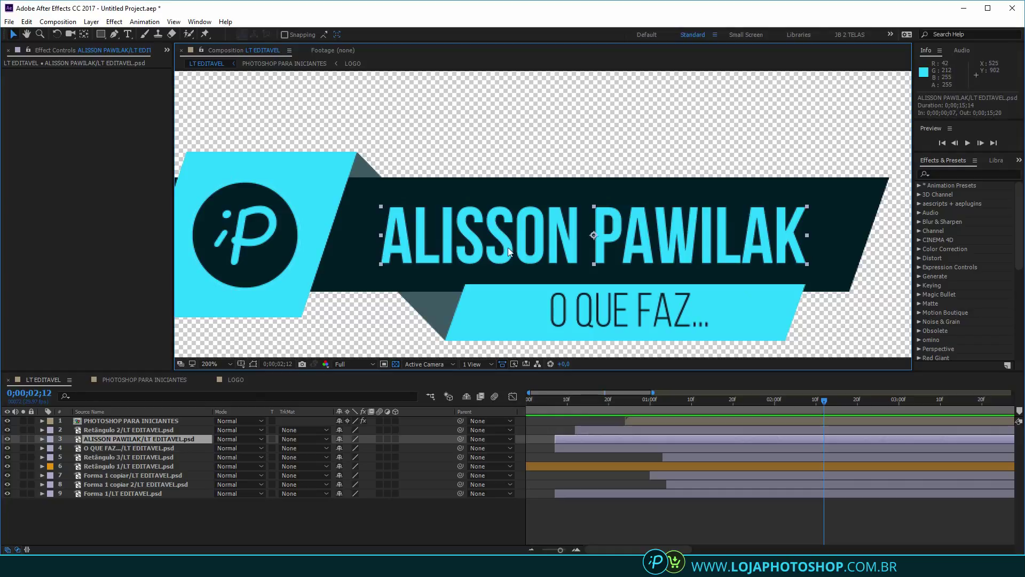
Move the name text layer's anchor point down to the bottom centre of the text
{"action": "scroll", "coordinate": [635, 233], "scroll_direction": "up", "scroll_amount": 1}
{"action": "key", "text": "space"}
{"action": "left_click_drag", "start_coordinate": [614, 219], "coordinate": [587, 185]}
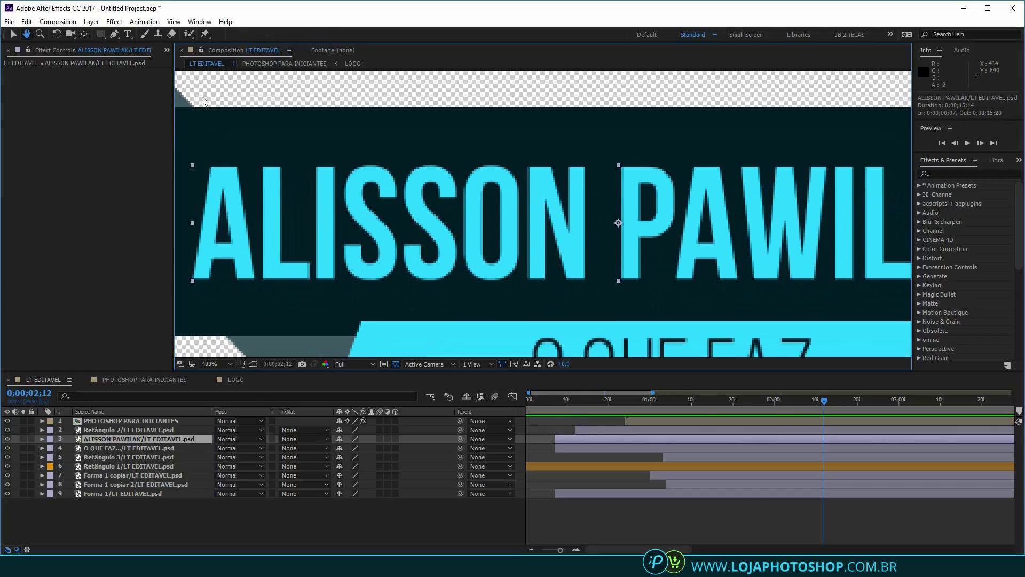
{"action": "left_click", "coordinate": [84, 36]}
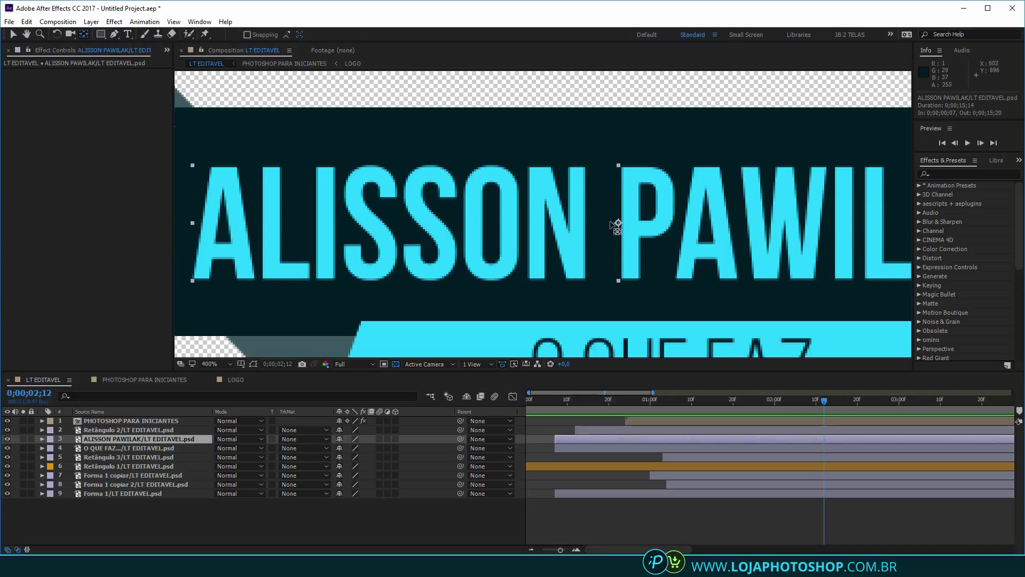
{"action": "left_click_drag", "start_coordinate": [618, 222], "coordinate": [621, 279]}
{"action": "key", "text": "v"}
Delay the name text layer to start at 0;00;01;05 and add a Scale keyframe there
{"action": "key", "text": "comma"}
{"action": "left_click_drag", "start_coordinate": [824, 400], "coordinate": [670, 413]}
{"action": "left_click_drag", "start_coordinate": [599, 442], "coordinate": [717, 447]}
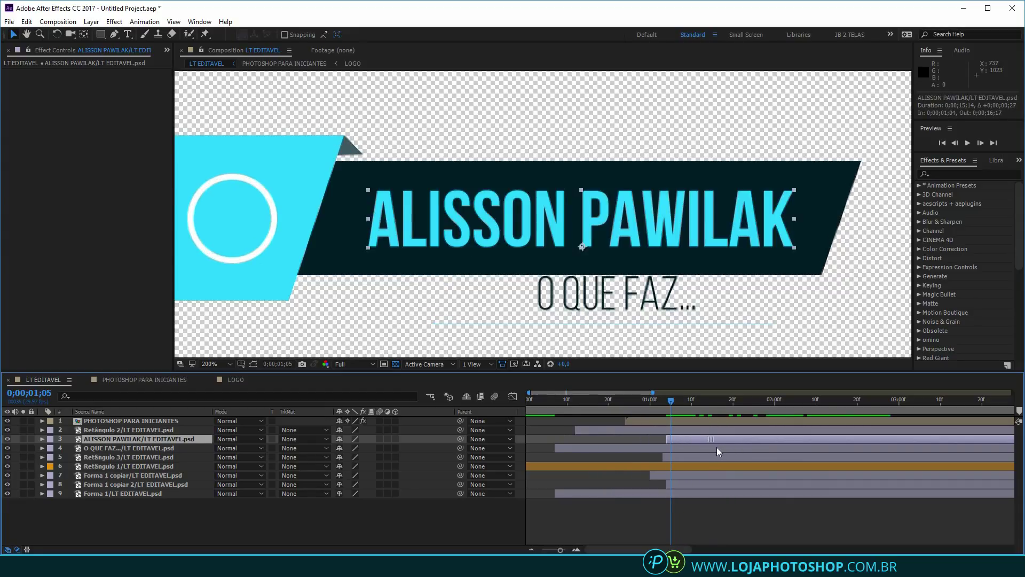
{"action": "key", "text": "s"}
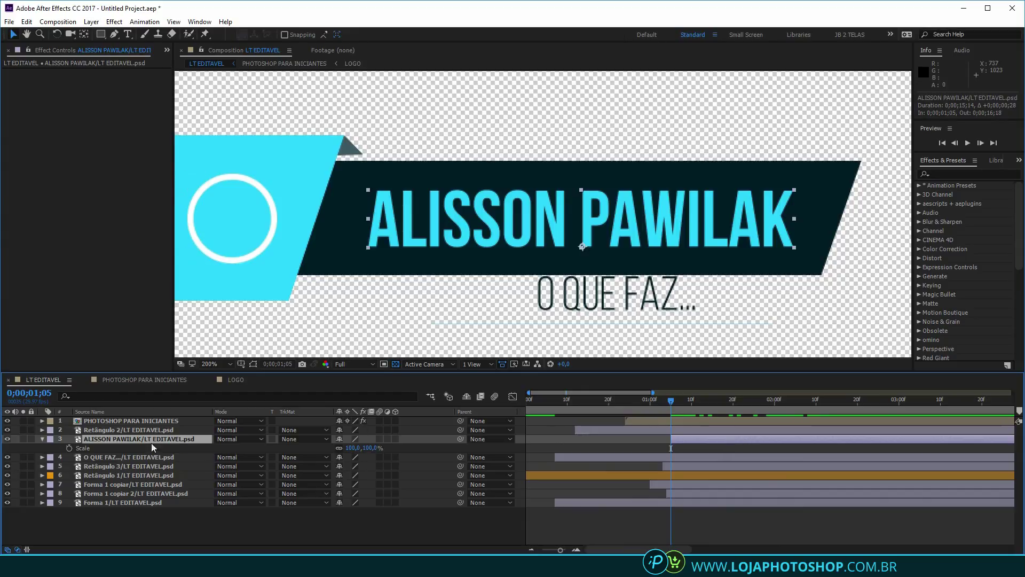
{"action": "left_click", "coordinate": [68, 448]}
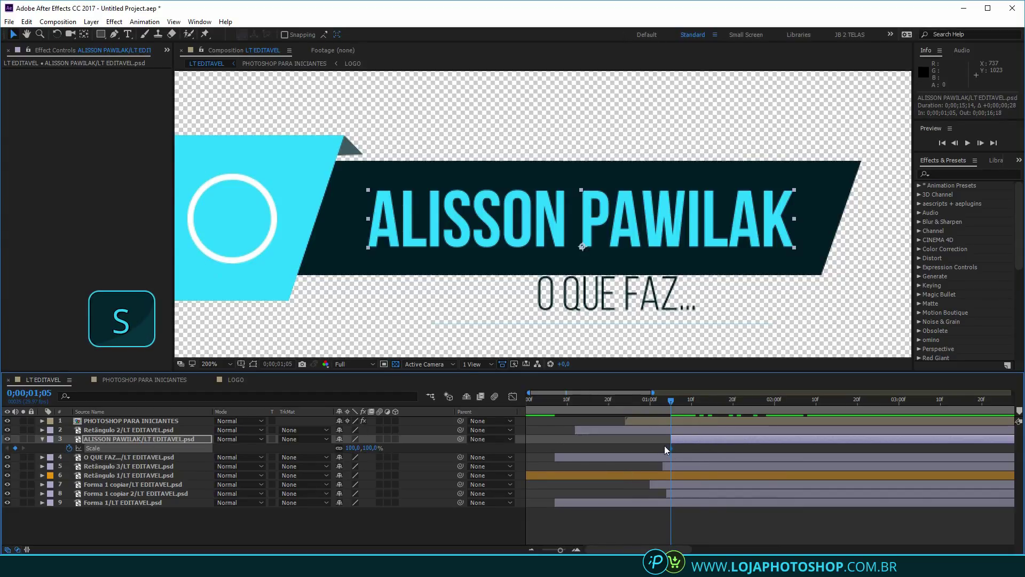
Add a 100% Scale keyframe at 0;00;02;04 and set the name text's Scale to 0% at 0;00;01;05
{"action": "left_click_drag", "start_coordinate": [674, 409], "coordinate": [793, 417]}
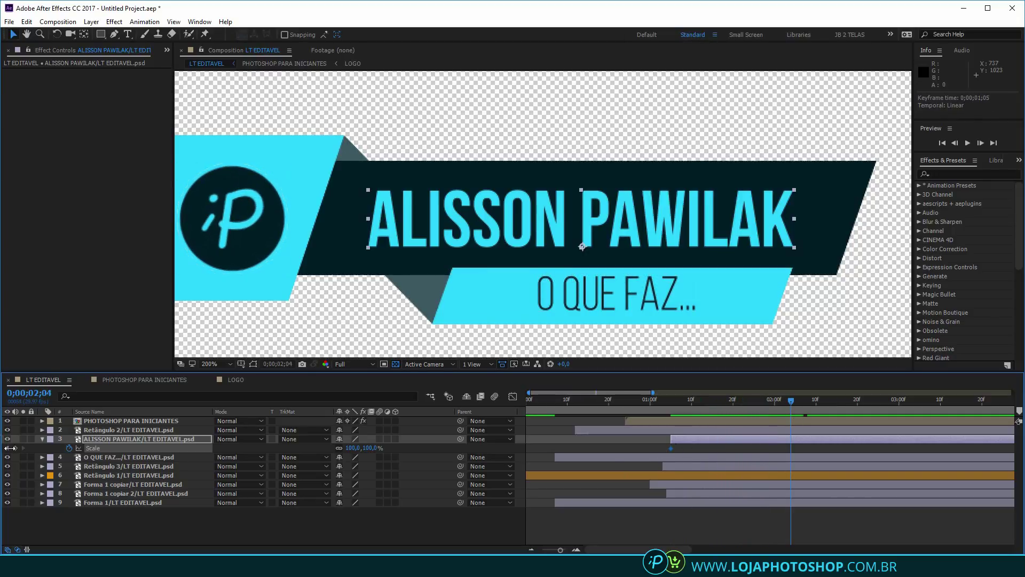
{"action": "left_click_drag", "start_coordinate": [724, 408], "coordinate": [675, 411]}
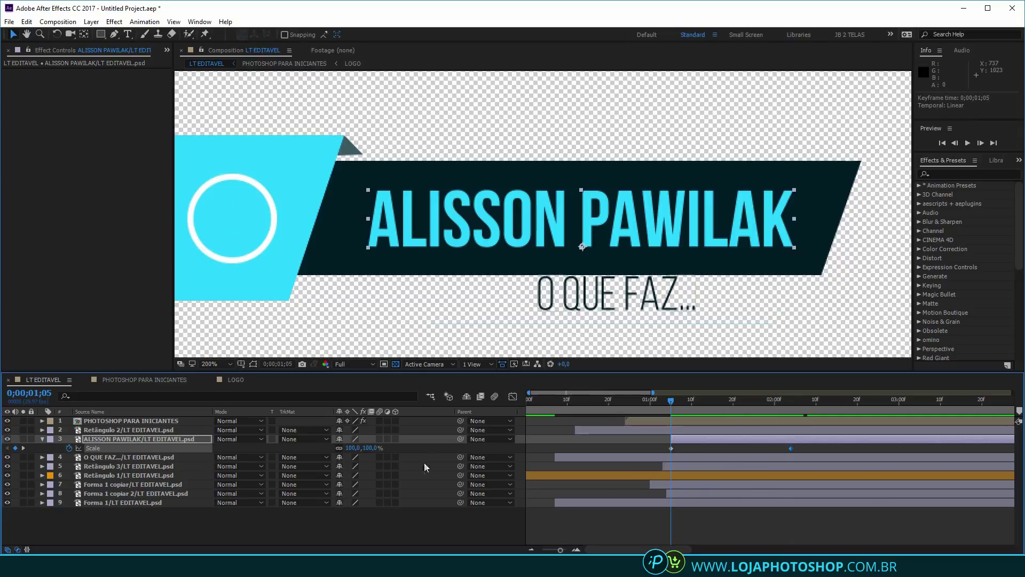
{"action": "key", "text": "Return"}
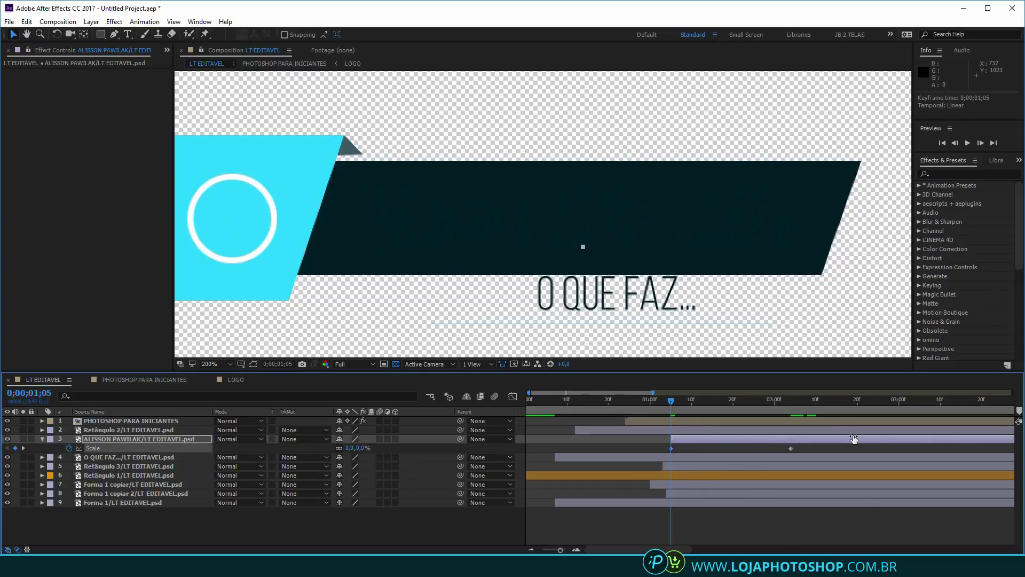
Apply Easy Ease to the name text's final Scale keyframe, lengthen its incoming influence in the Graph Editor, and preview
{"action": "left_click", "coordinate": [785, 446]}
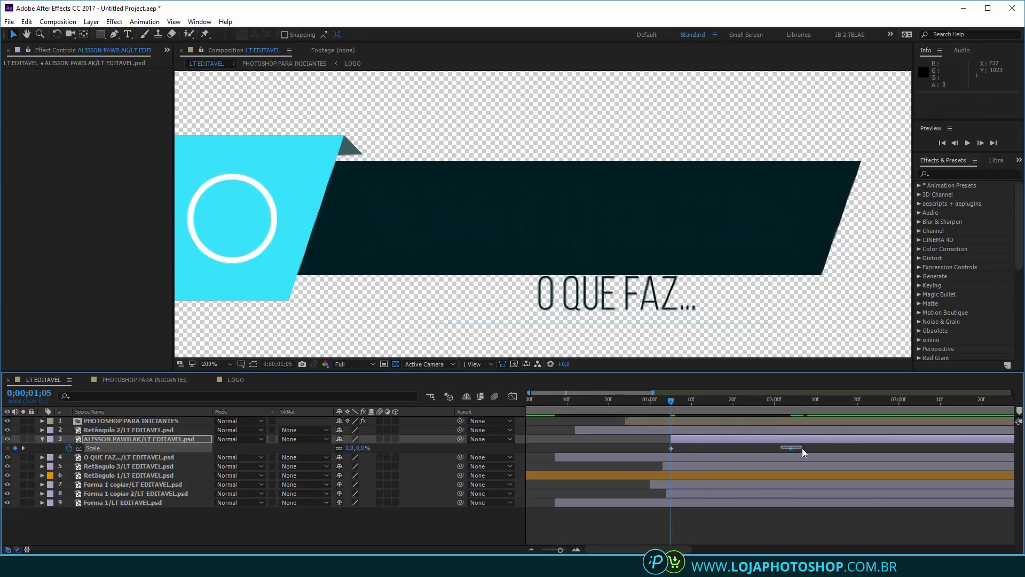
{"action": "left_click", "coordinate": [512, 397]}
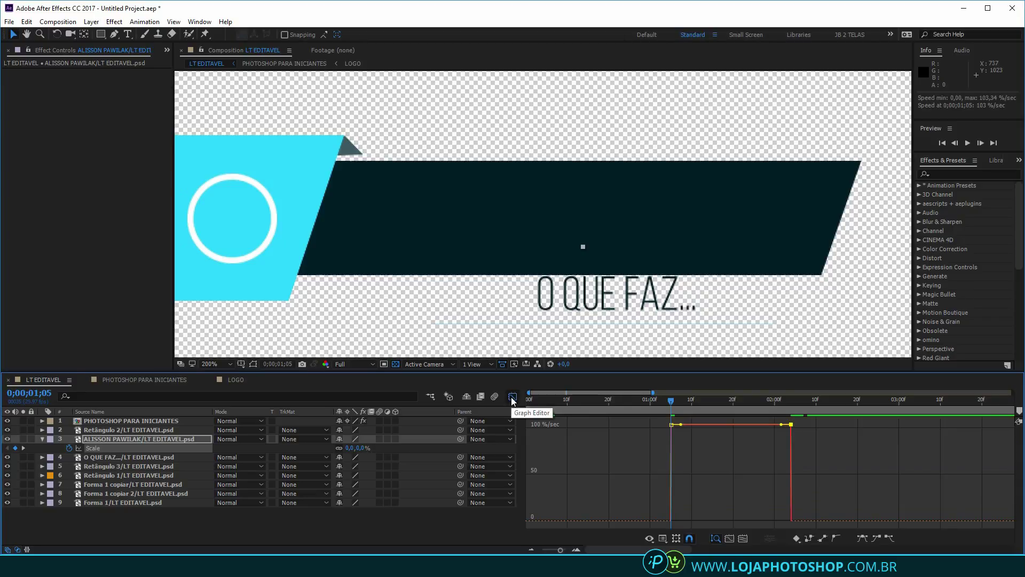
{"action": "left_click", "coordinate": [861, 538]}
{"action": "left_click_drag", "start_coordinate": [777, 520], "coordinate": [721, 517]}
{"action": "key", "text": "space"}
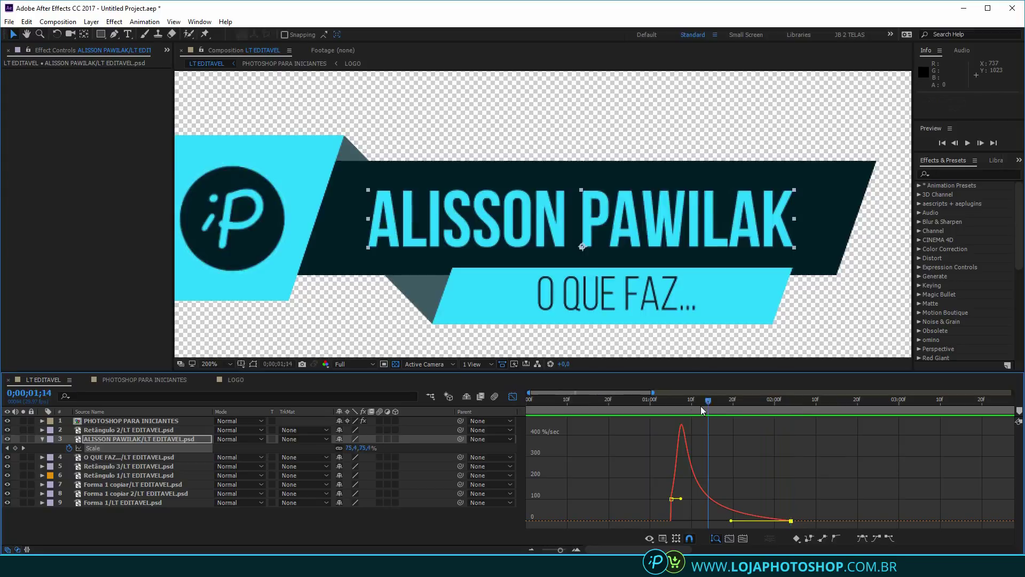
Preview the name text's scale-in, close the Graph Editor, and scrub through the text's growth around 0;00;01;10
{"action": "key", "text": "space"}
{"action": "key", "text": "space"}
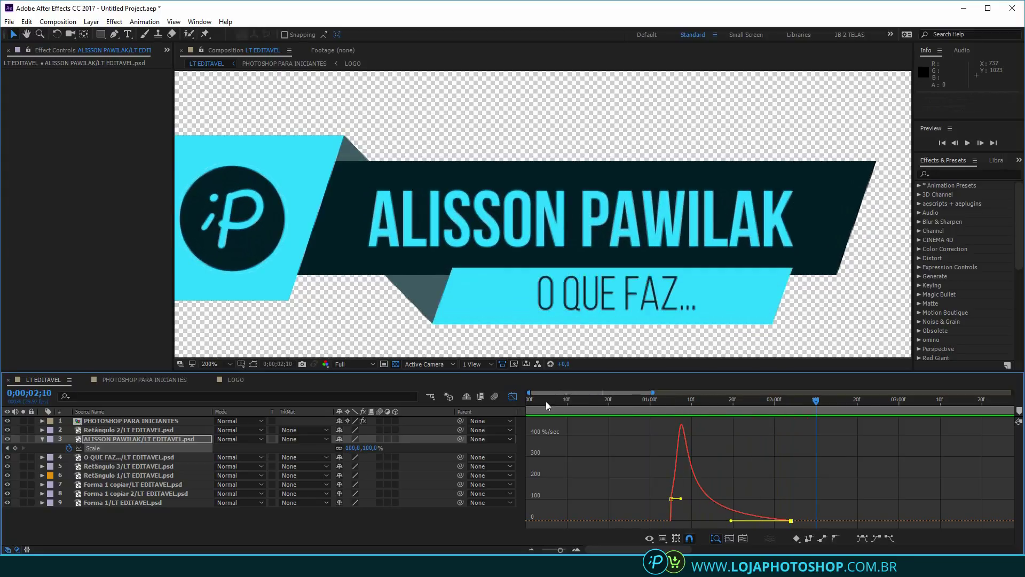
{"action": "left_click", "coordinate": [513, 396]}
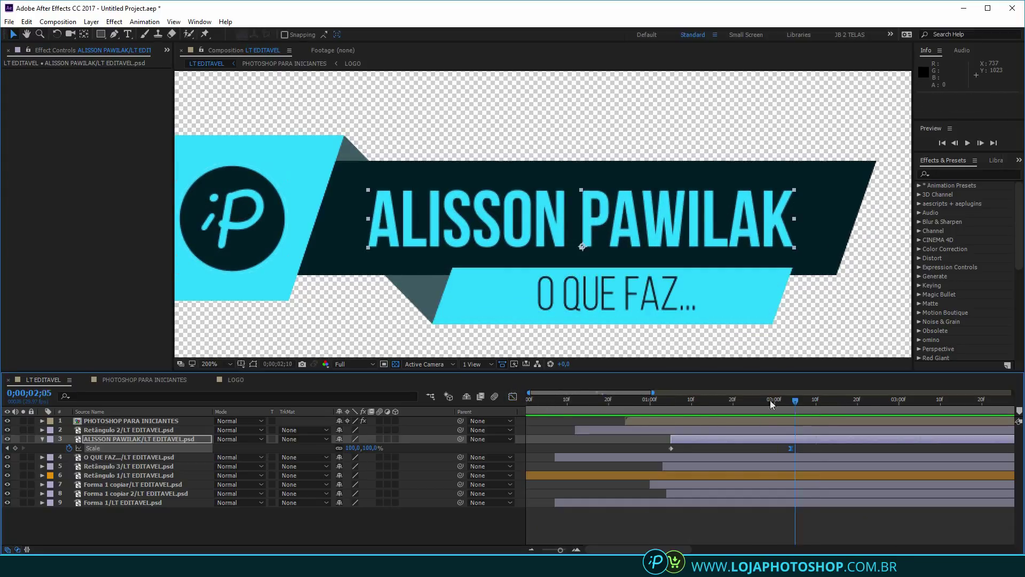
{"action": "mouse_move", "coordinate": [678, 410]}
{"action": "left_mouse_down"}
{"action": "mouse_move", "coordinate": [750, 412]}
{"action": "mouse_move", "coordinate": [667, 399]}
{"action": "mouse_move", "coordinate": [691, 400]}
{"action": "left_mouse_up"}
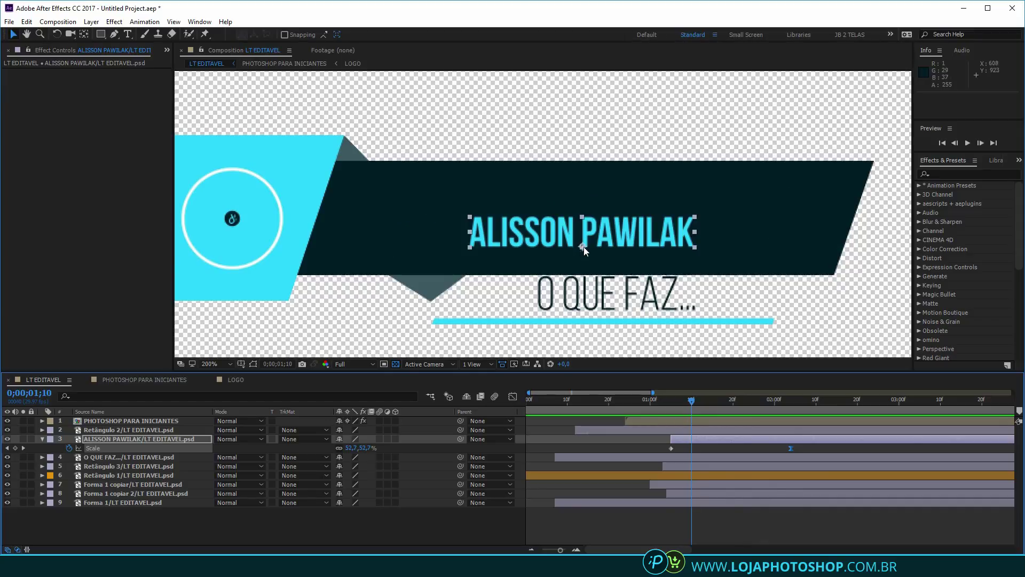
Delay the "O QUE FAZ..." text layer to start at 0;00;01;21
{"action": "left_click", "coordinate": [608, 298]}
{"action": "scroll", "coordinate": [618, 299], "scroll_direction": "up", "scroll_amount": 1}
{"action": "left_click_drag", "start_coordinate": [629, 314], "coordinate": [595, 205]}
{"action": "left_click_drag", "start_coordinate": [696, 406], "coordinate": [736, 411]}
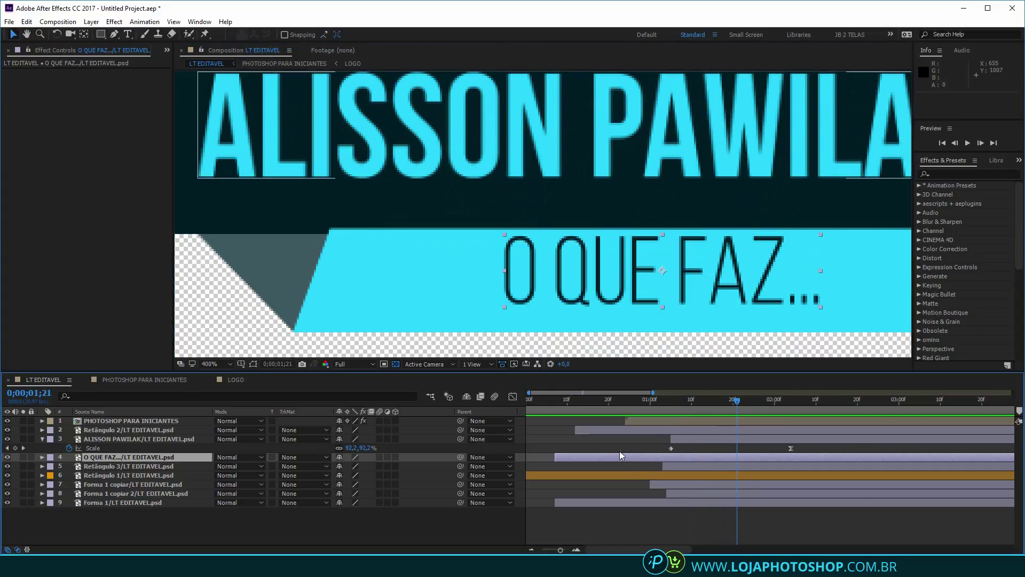
{"action": "left_click_drag", "start_coordinate": [619, 454], "coordinate": [787, 466]}
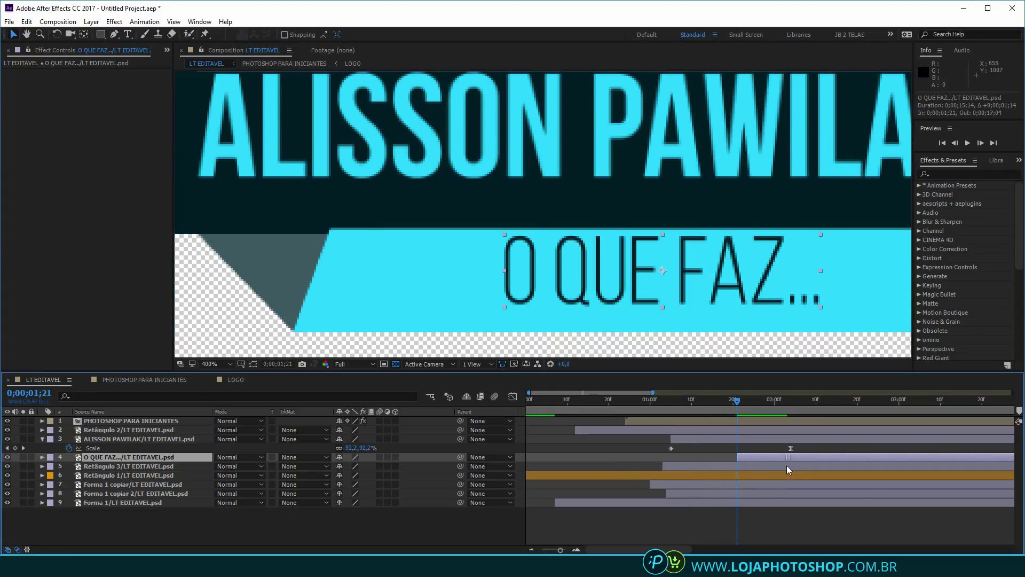
Reveal the "O QUE FAZ..." layer's Scale and move its anchor point up to the top centre of the text
{"action": "key", "text": "s"}
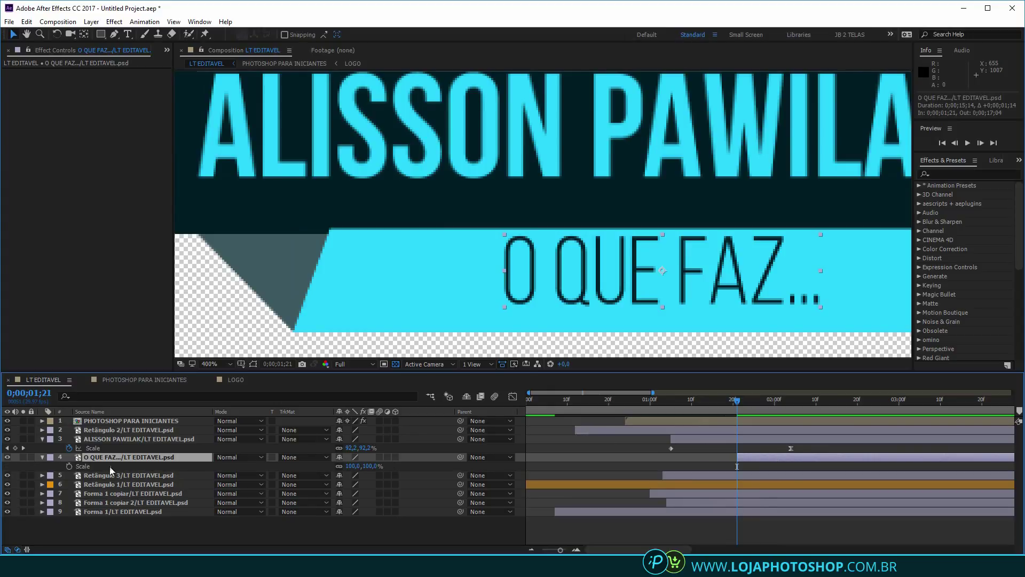
{"action": "left_click", "coordinate": [84, 35]}
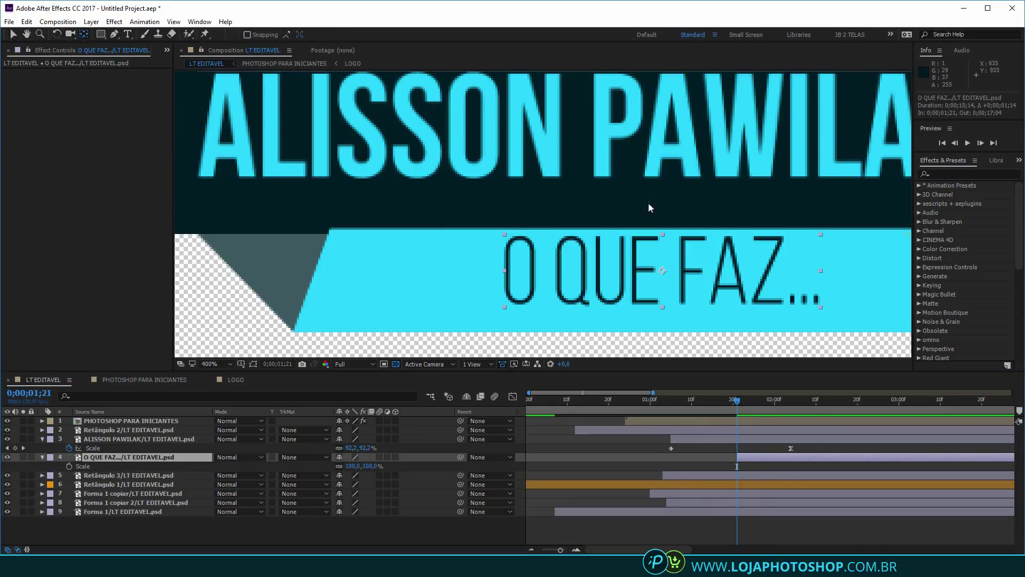
{"action": "left_click_drag", "start_coordinate": [662, 271], "coordinate": [665, 238]}
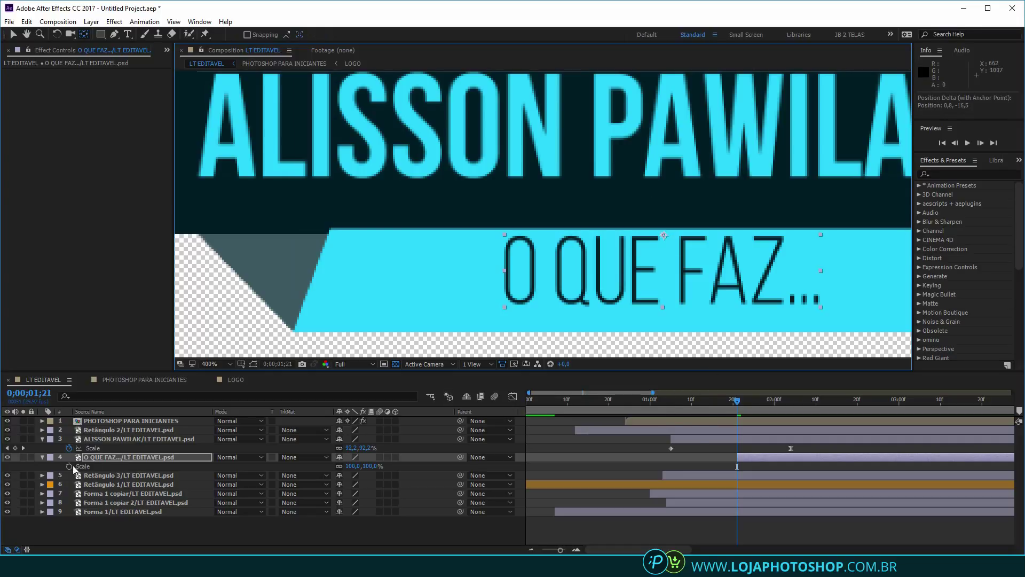
{"action": "key", "text": "v"}
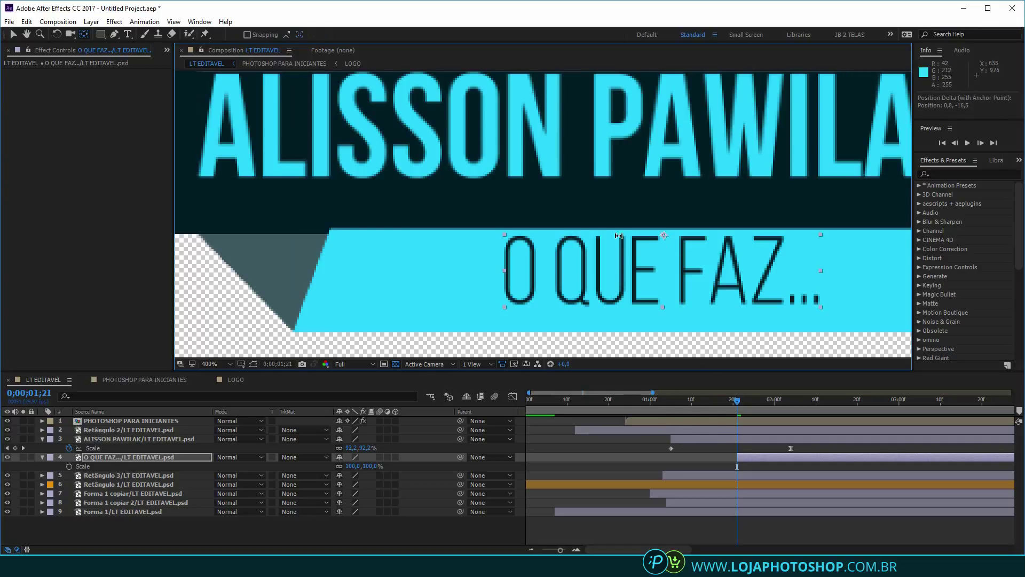
{"action": "left_click", "coordinate": [676, 131]}
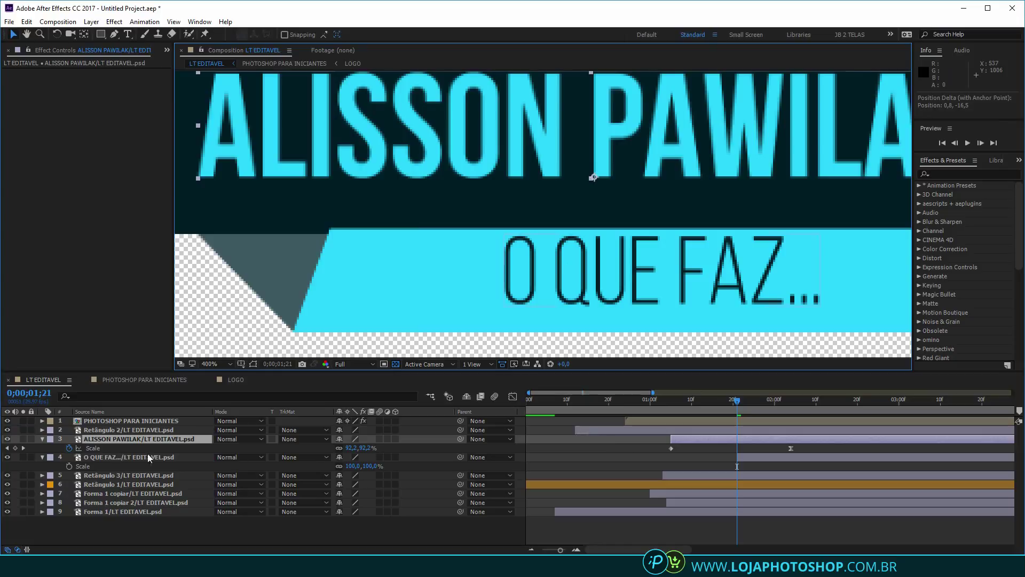
Add 100% Scale keyframes to the "O QUE FAZ..." layer at 0;00;01;21 and 0;00;02;22, and set the first to 0%
{"action": "left_click", "coordinate": [69, 466]}
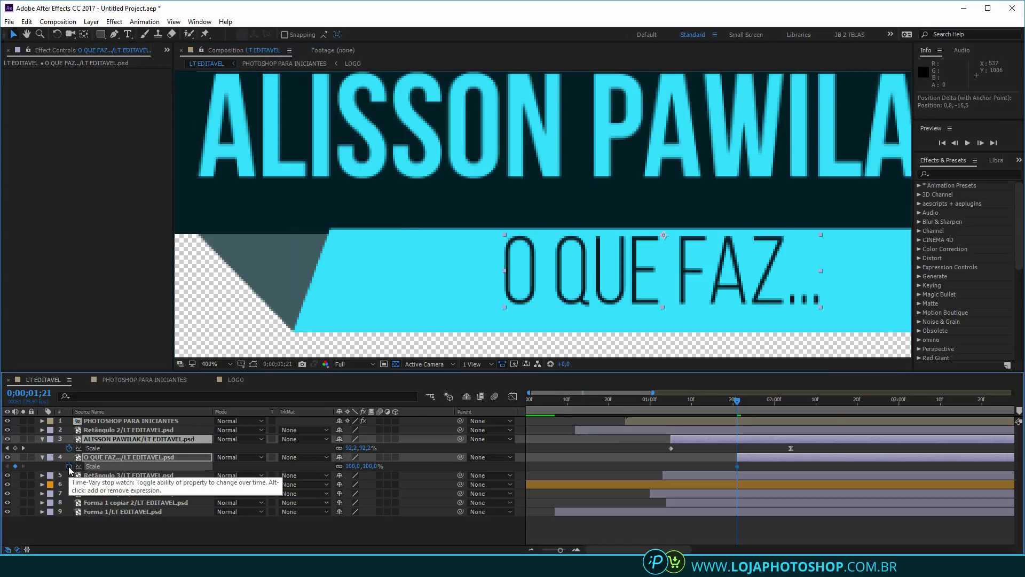
{"action": "mouse_move", "coordinate": [864, 404]}
{"action": "left_mouse_down"}
{"action": "mouse_move", "coordinate": [849, 404]}
{"action": "mouse_move", "coordinate": [866, 404]}
{"action": "left_mouse_up"}
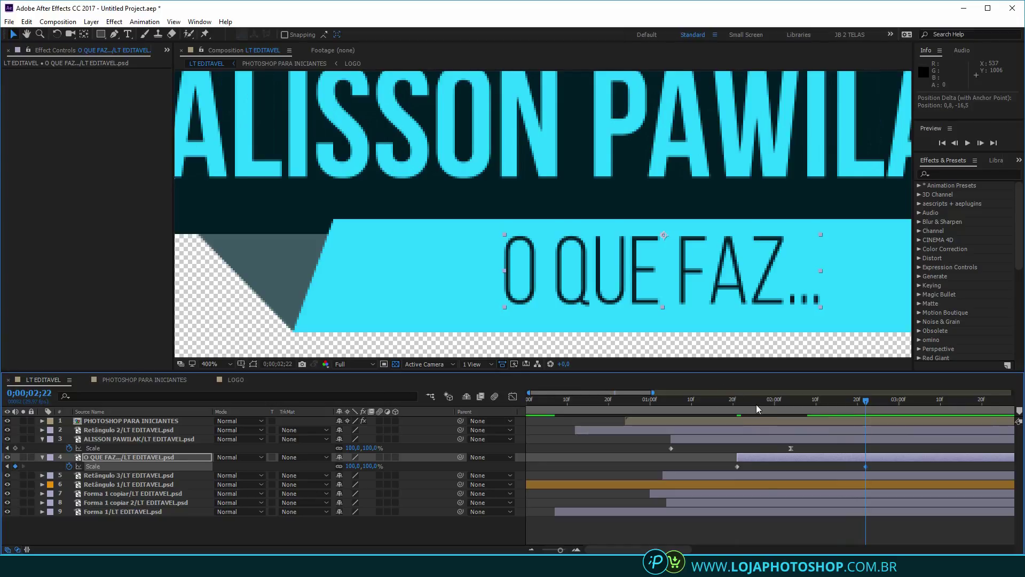
{"action": "left_click_drag", "start_coordinate": [757, 408], "coordinate": [745, 410]}
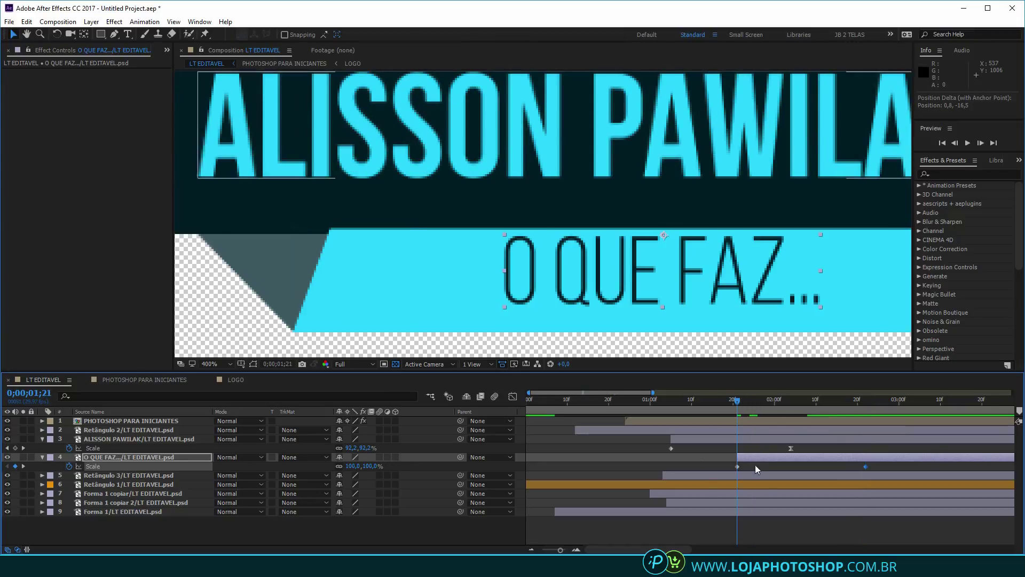
{"action": "left_click", "coordinate": [737, 466]}
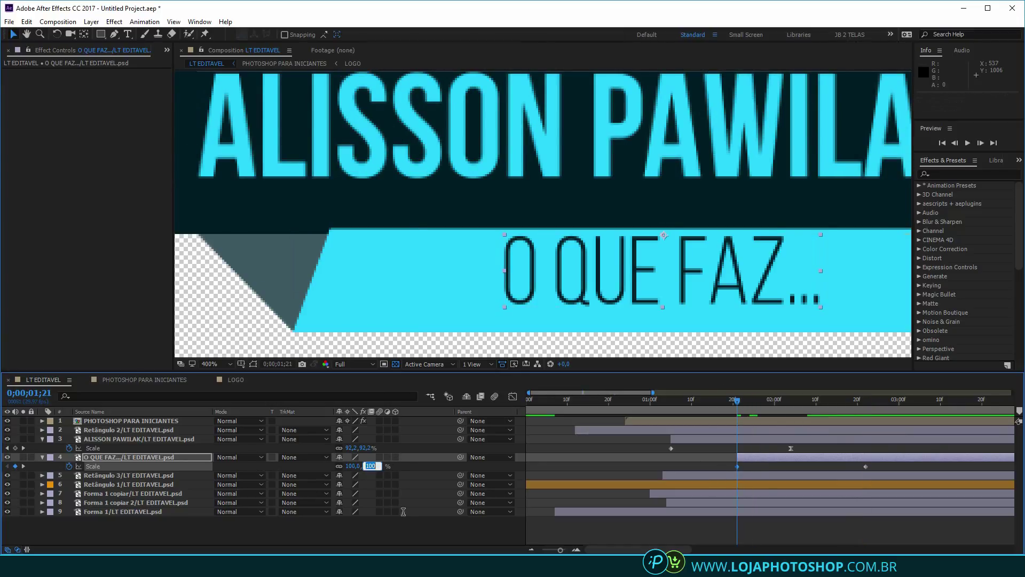
{"action": "type", "text": "0"}
{"action": "key", "text": "Return"}
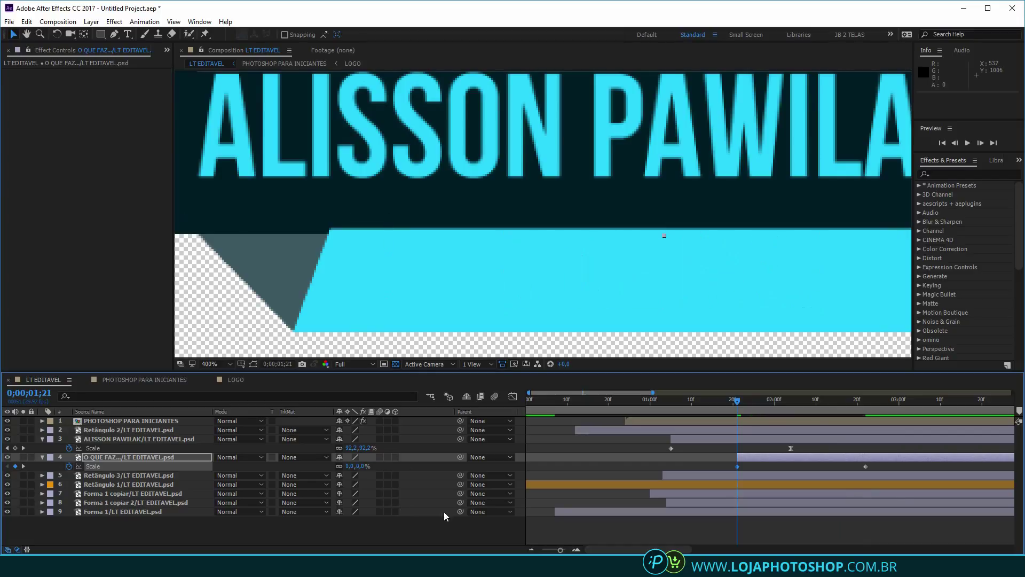
Apply Easy Ease to the "O QUE FAZ..." layer's final Scale keyframe and lengthen its incoming influence in the Graph Editor
{"action": "left_click", "coordinate": [867, 467]}
{"action": "left_click", "coordinate": [512, 397]}
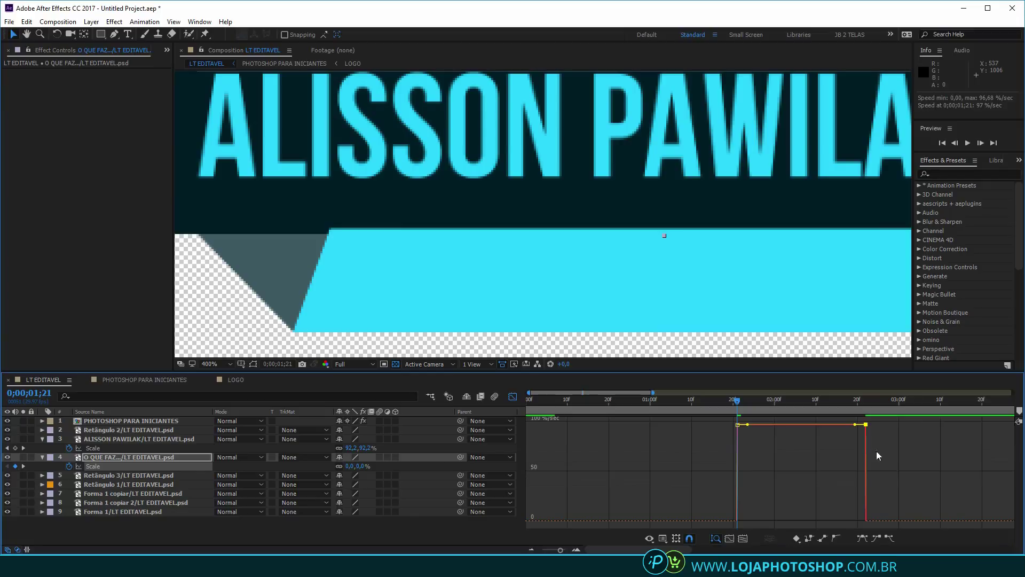
{"action": "left_click_drag", "start_coordinate": [896, 448], "coordinate": [856, 423]}
{"action": "left_click", "coordinate": [865, 539]}
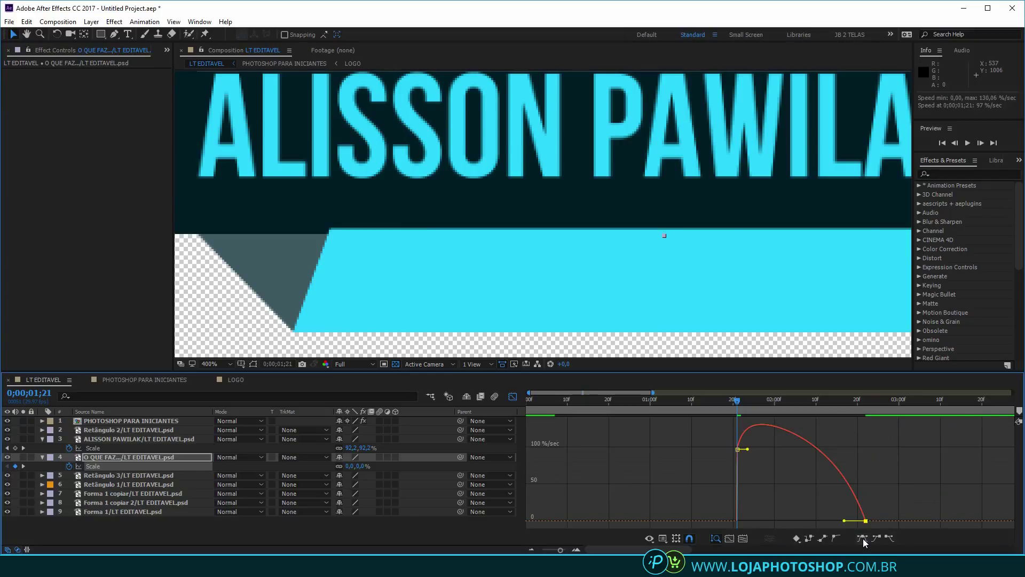
{"action": "left_click_drag", "start_coordinate": [843, 520], "coordinate": [800, 520]}
{"action": "left_click", "coordinate": [513, 396]}
Preview the "O QUE FAZ..." text's scale-in from about 0;00;01;00 with the whole lower third in view
{"action": "scroll", "coordinate": [664, 291], "scroll_direction": "down", "scroll_amount": 2}
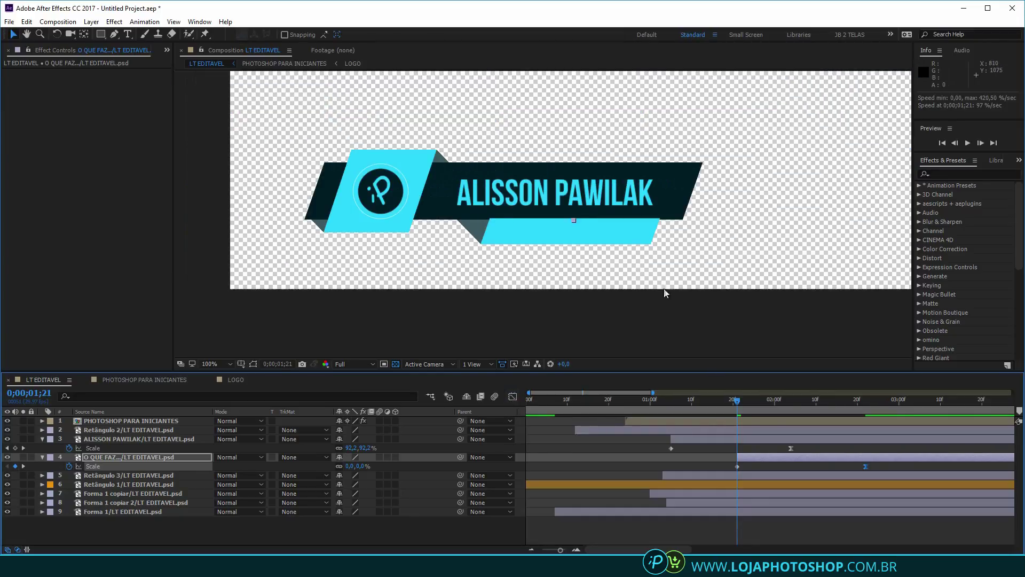
{"action": "key", "text": "space"}
{"action": "left_click_drag", "start_coordinate": [738, 401], "coordinate": [654, 401]}
{"action": "key", "text": "space"}
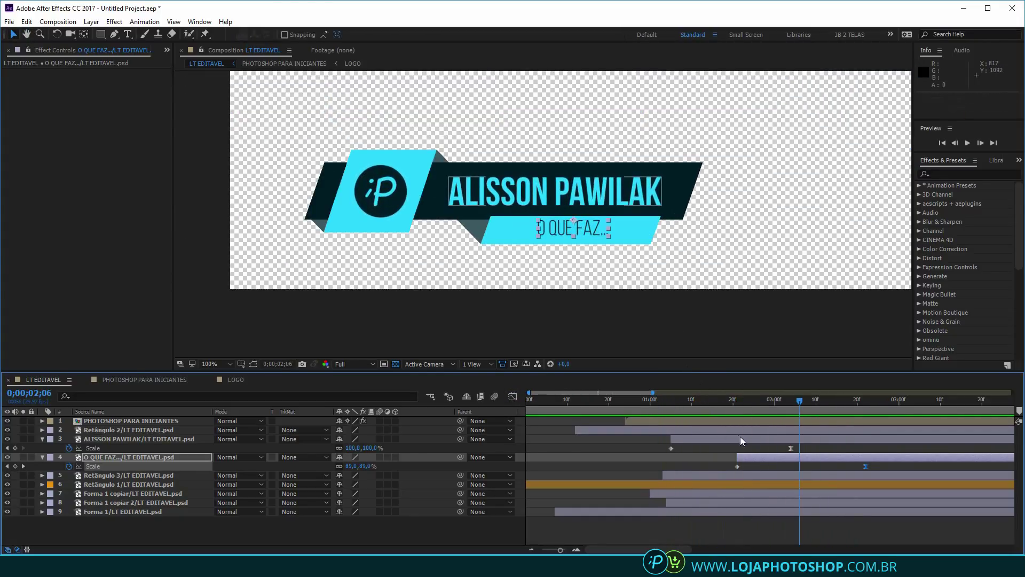
{"action": "key", "text": "space"}
Play the complete lower third animation from the beginning several times and scrub through the text's entrance to check its timing
{"action": "left_click_drag", "start_coordinate": [773, 402], "coordinate": [538, 406]}
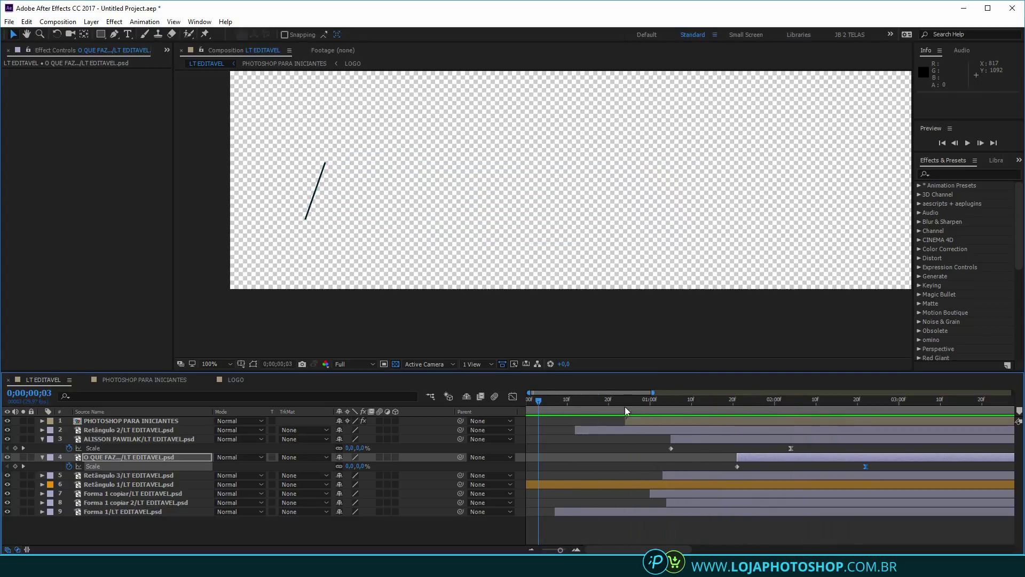
{"action": "key", "text": "space"}
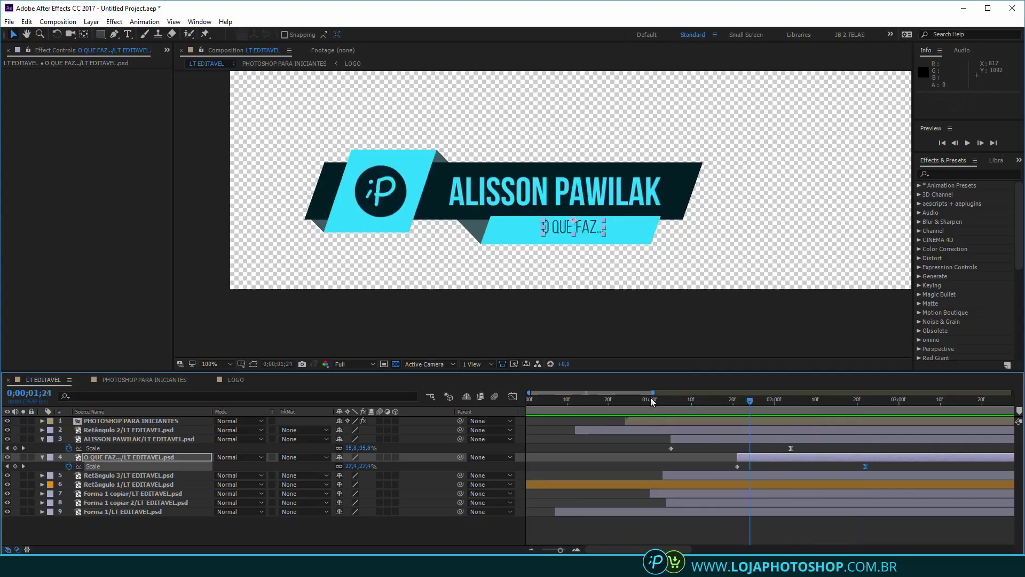
{"action": "key", "text": "space"}
{"action": "key", "text": "space"}
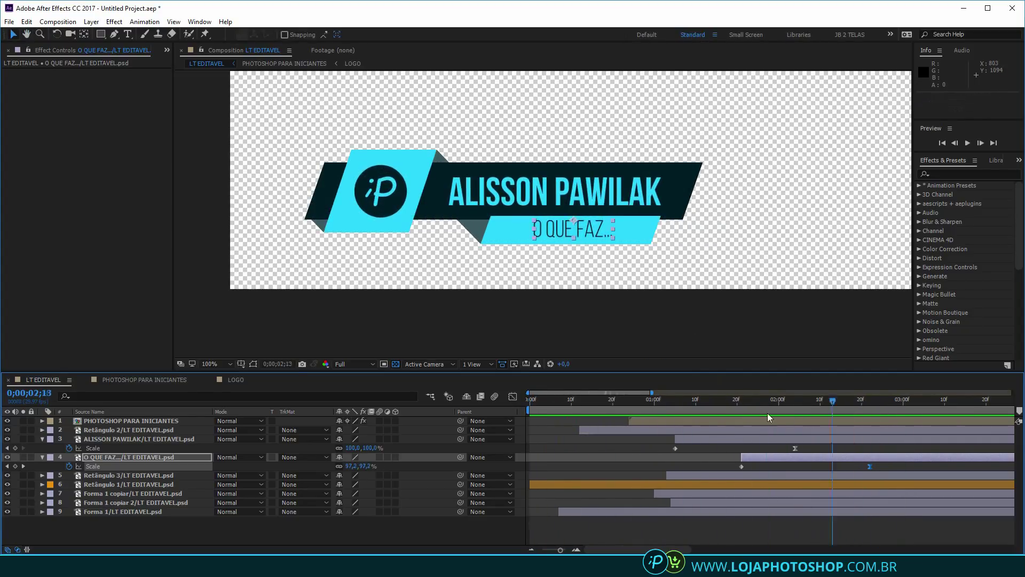
{"action": "key", "text": "space"}
{"action": "key", "text": "space"}
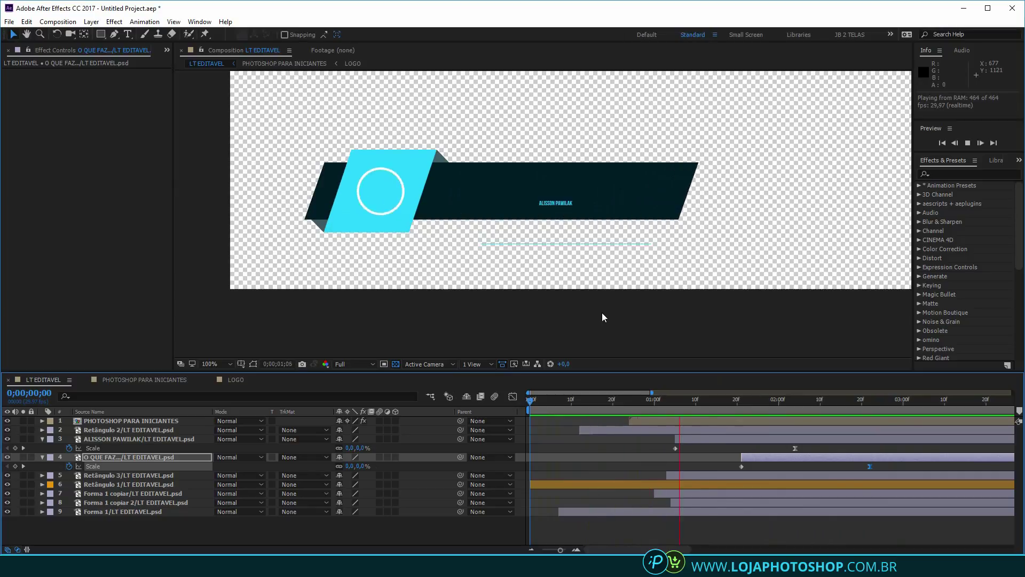
{"action": "scroll", "coordinate": [684, 328], "scroll_direction": "down", "scroll_amount": 1}
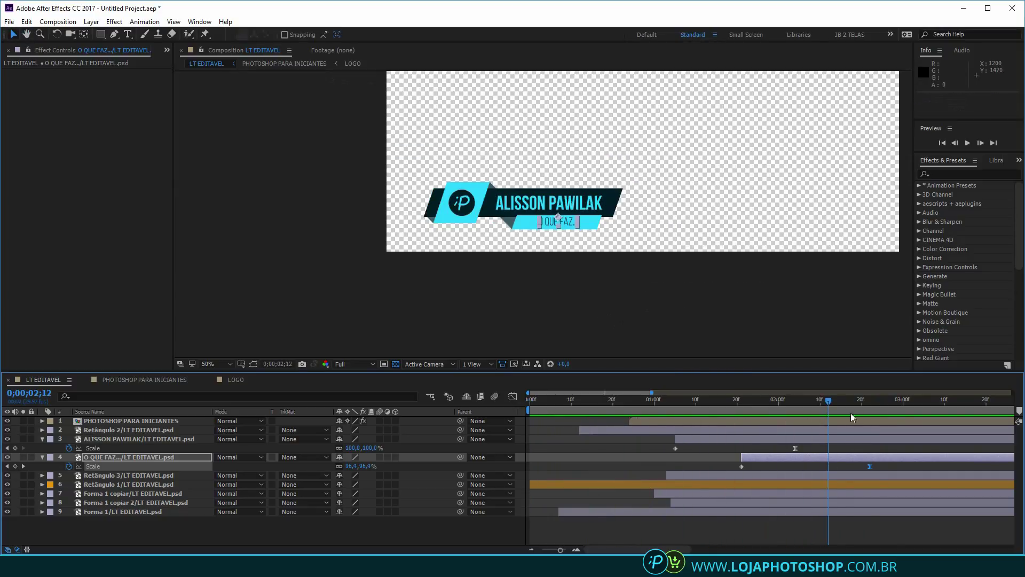
{"action": "key", "text": "space"}
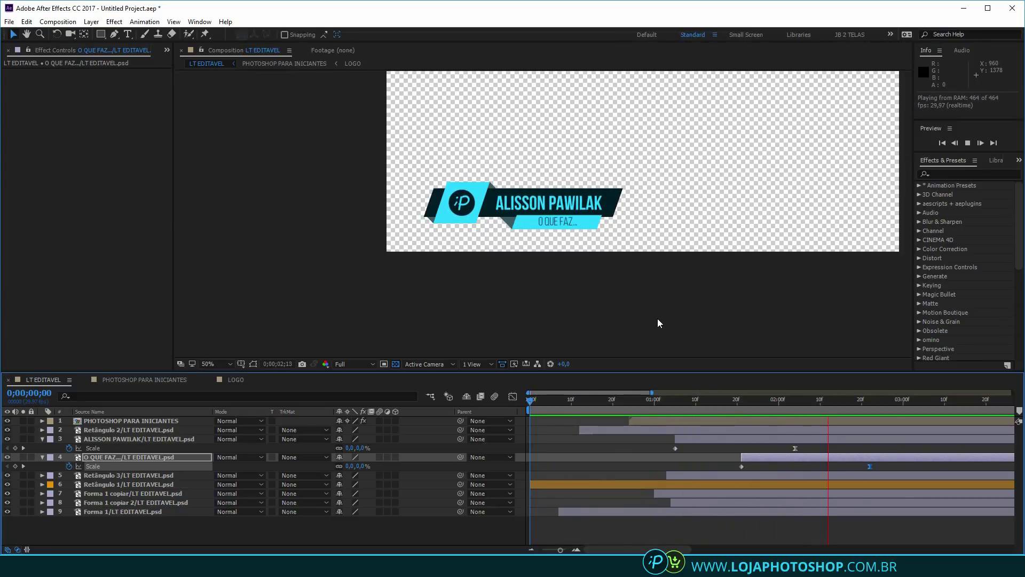
{"action": "key", "text": "space"}
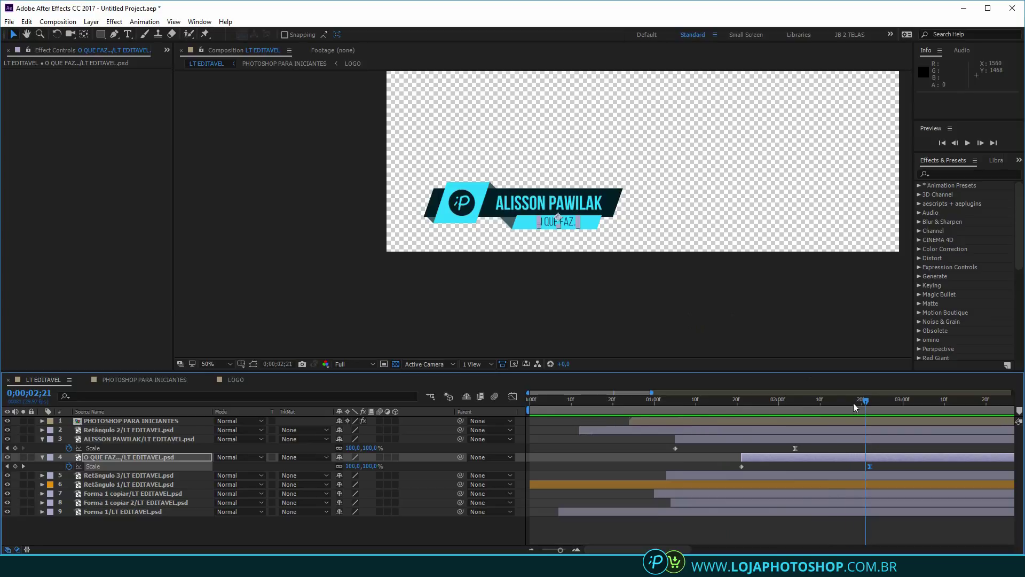
{"action": "key", "text": "space"}
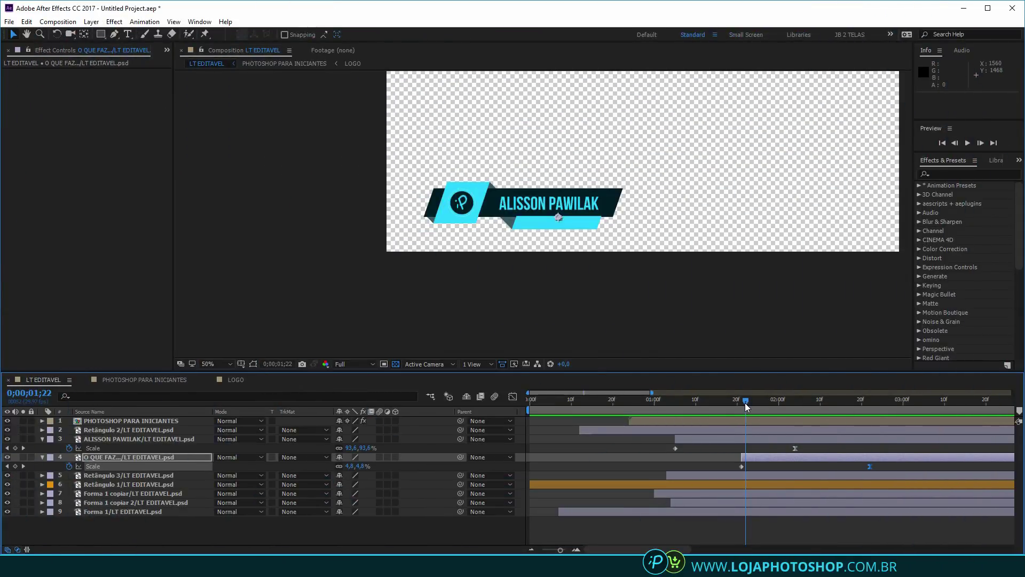
{"action": "left_click_drag", "start_coordinate": [746, 403], "coordinate": [911, 414]}
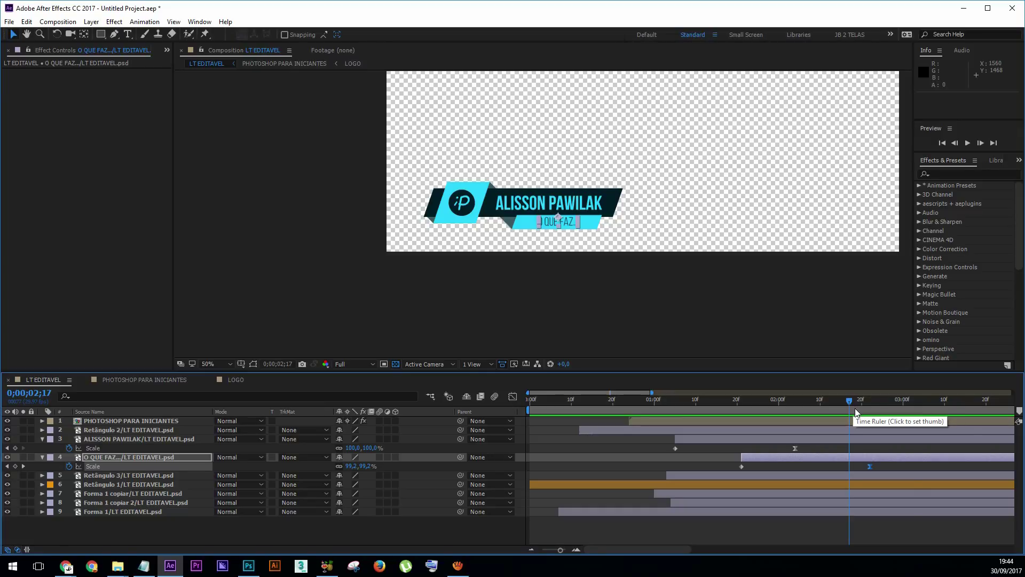
{"action": "key", "text": "F2"}
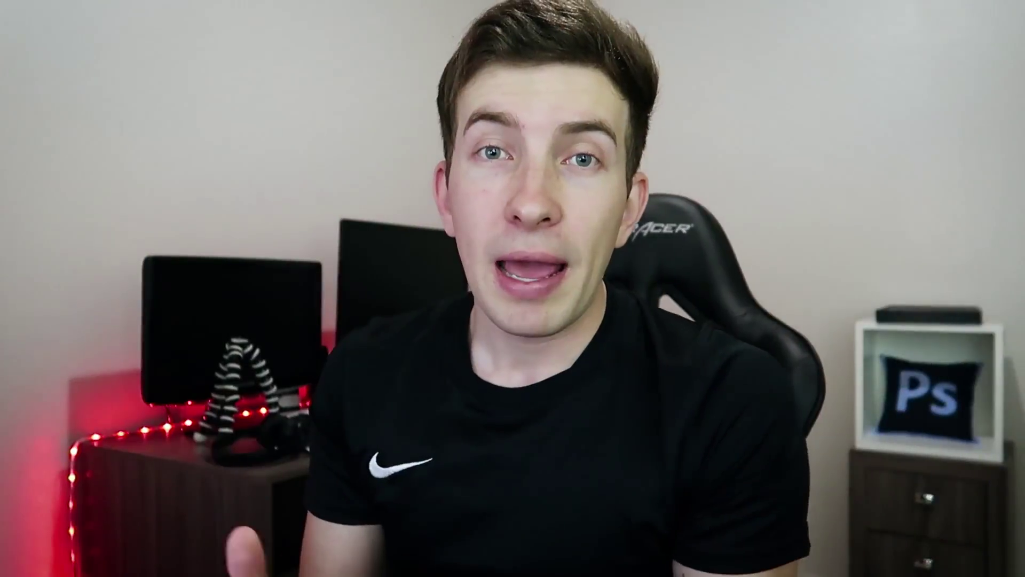